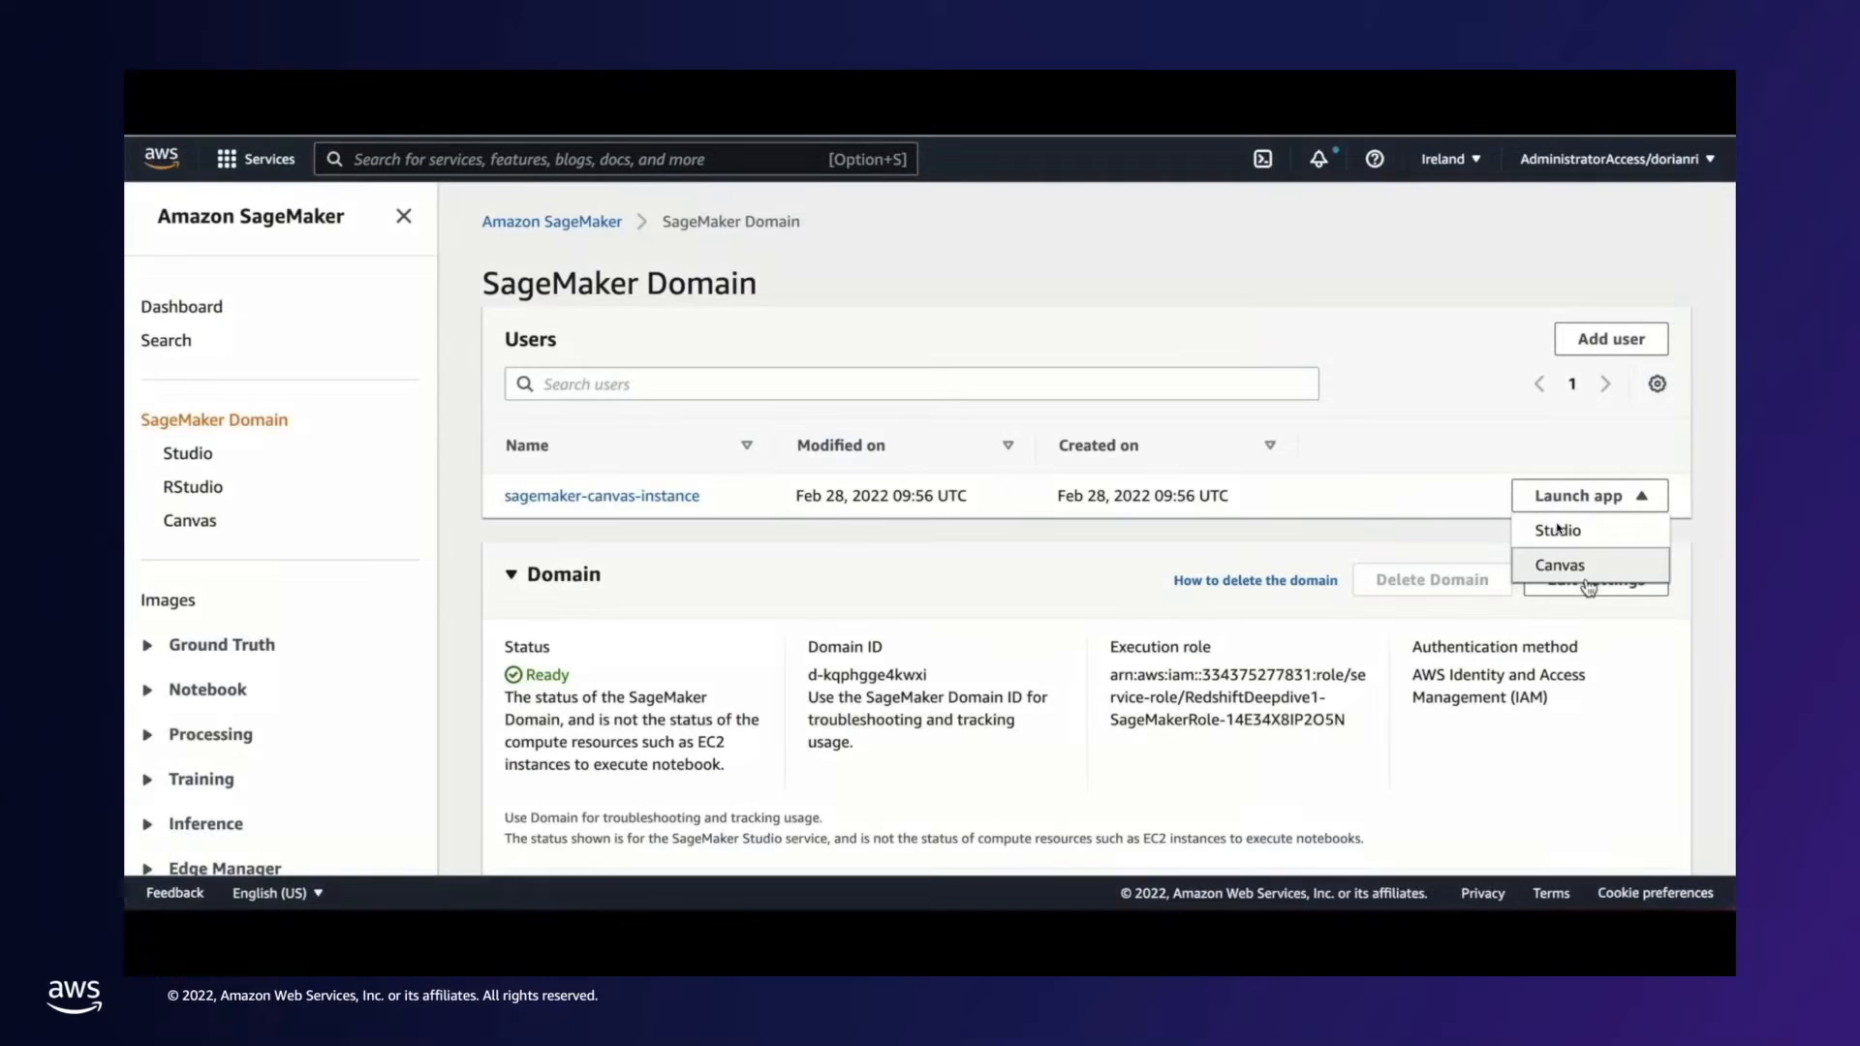
- Launch Canvas for the sagemaker-canvas-instance user and start importing data into its datasets
{"action": "left_click", "coordinate": [1584, 577]}
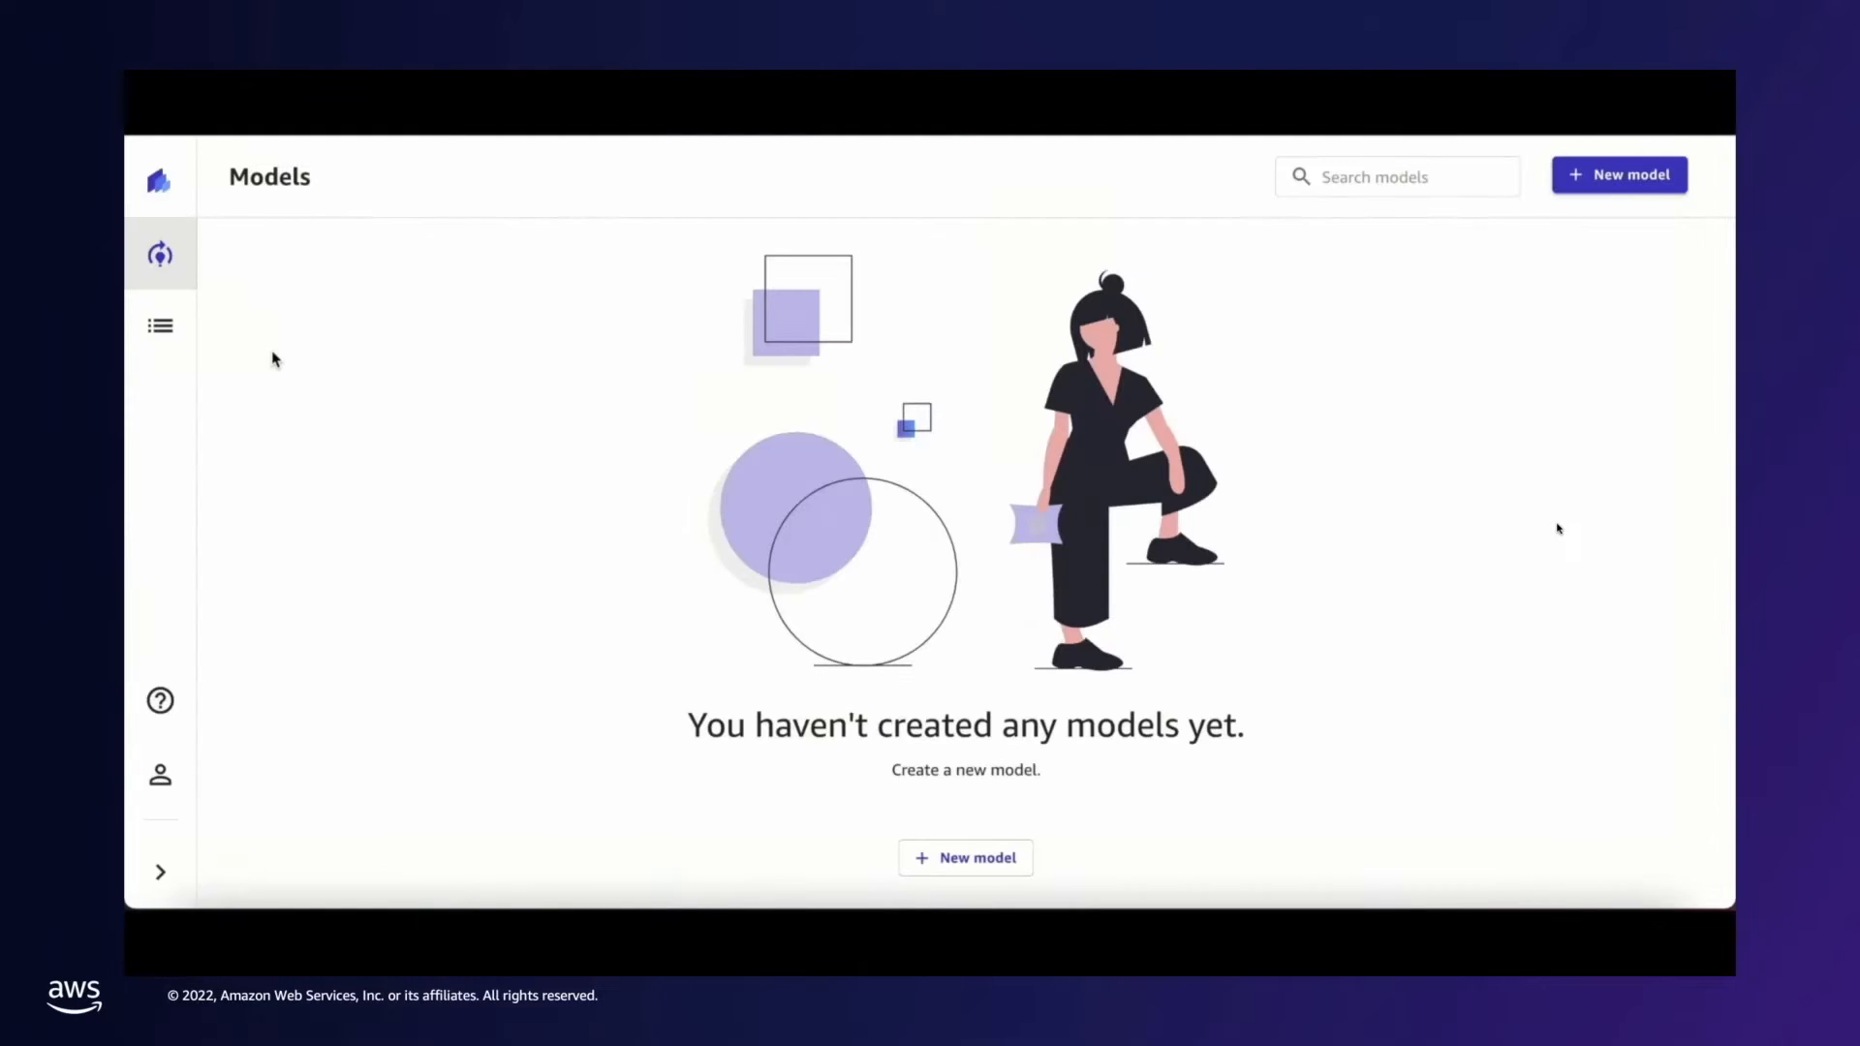
{"action": "left_click", "coordinate": [163, 327]}
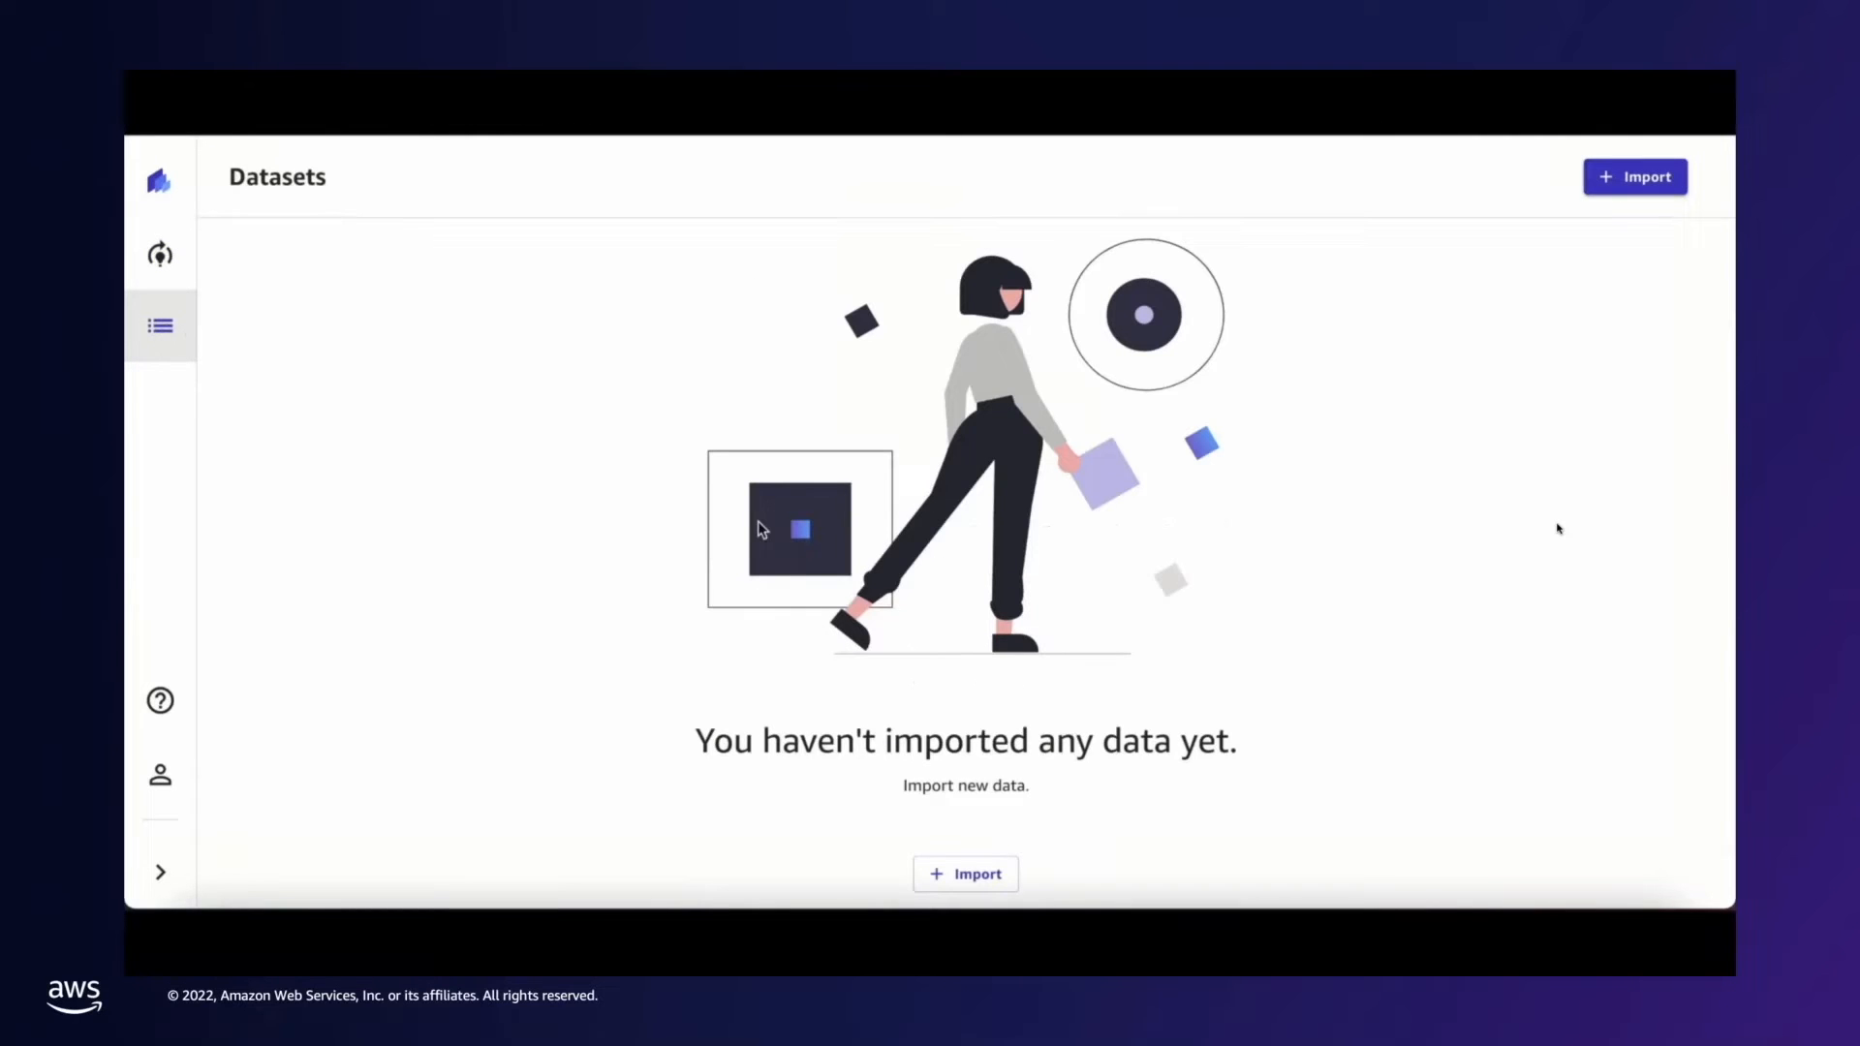
{"action": "left_click", "coordinate": [1622, 182]}
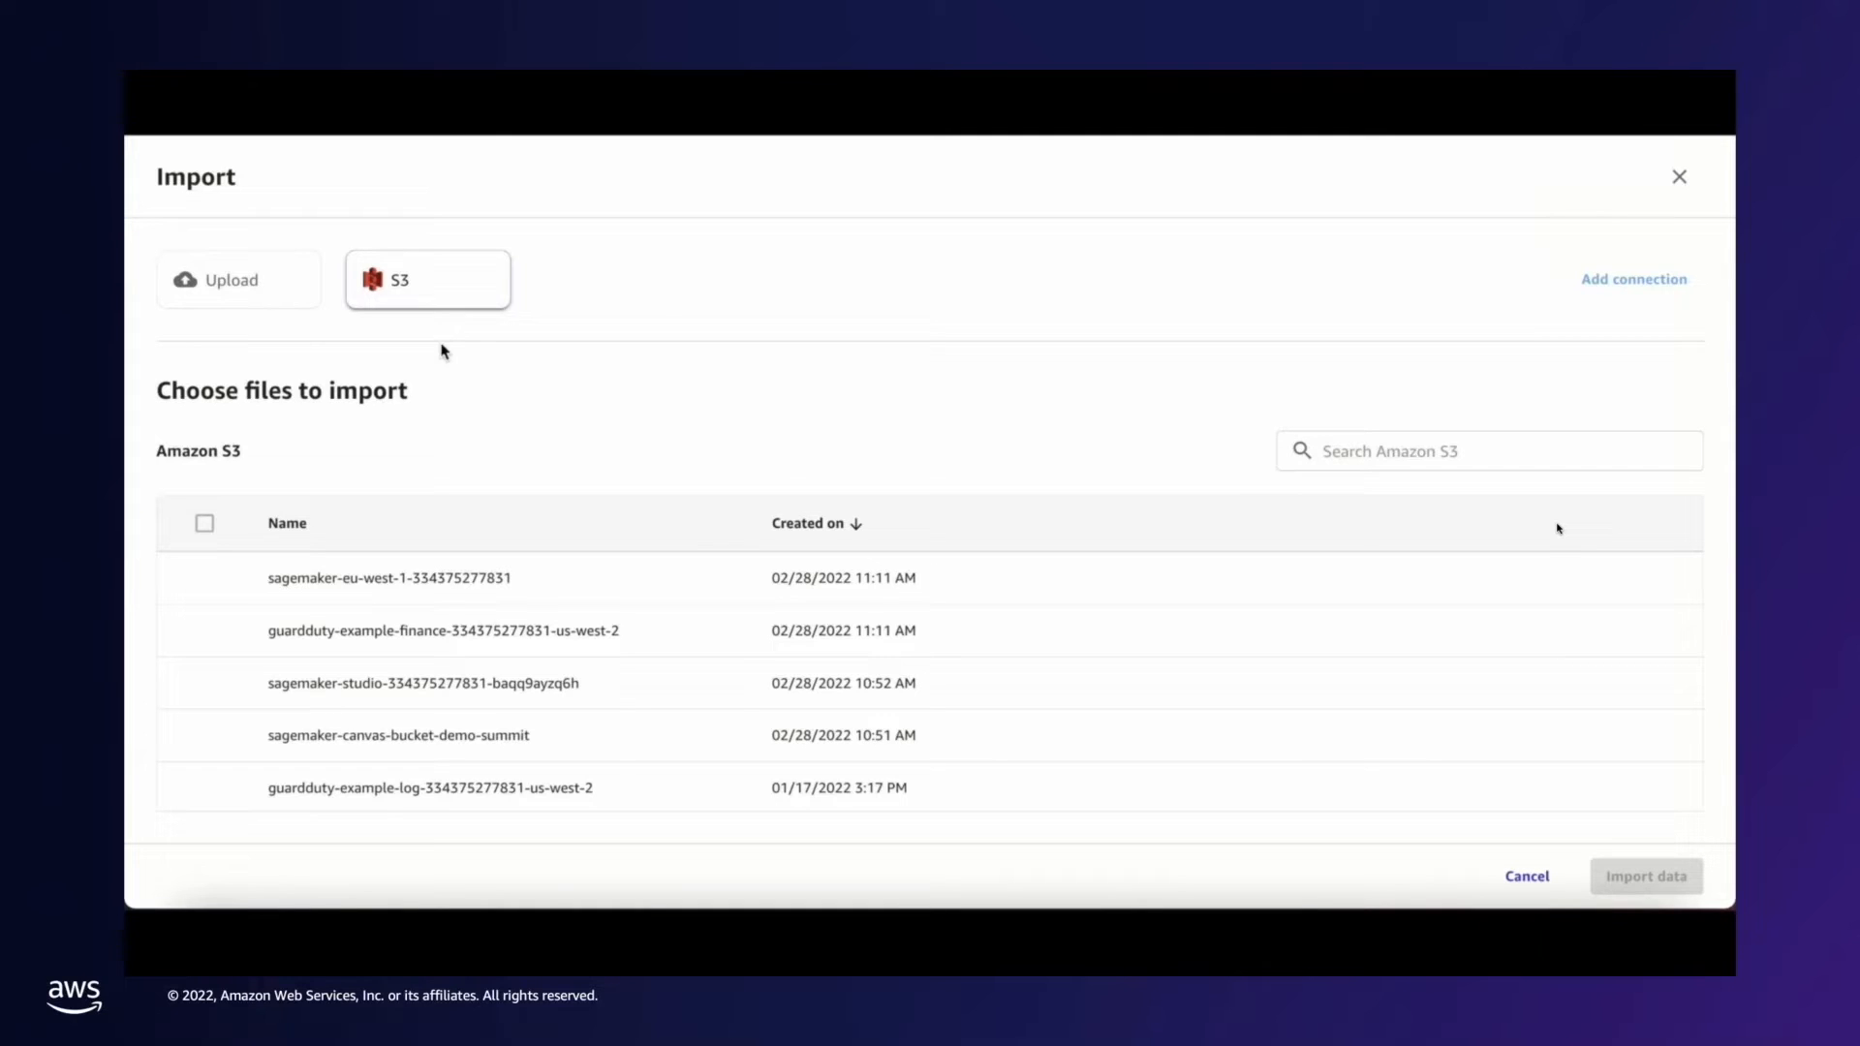
- Check which additional data source connections can be added for the import, without adding one
{"action": "left_click", "coordinate": [1656, 281]}
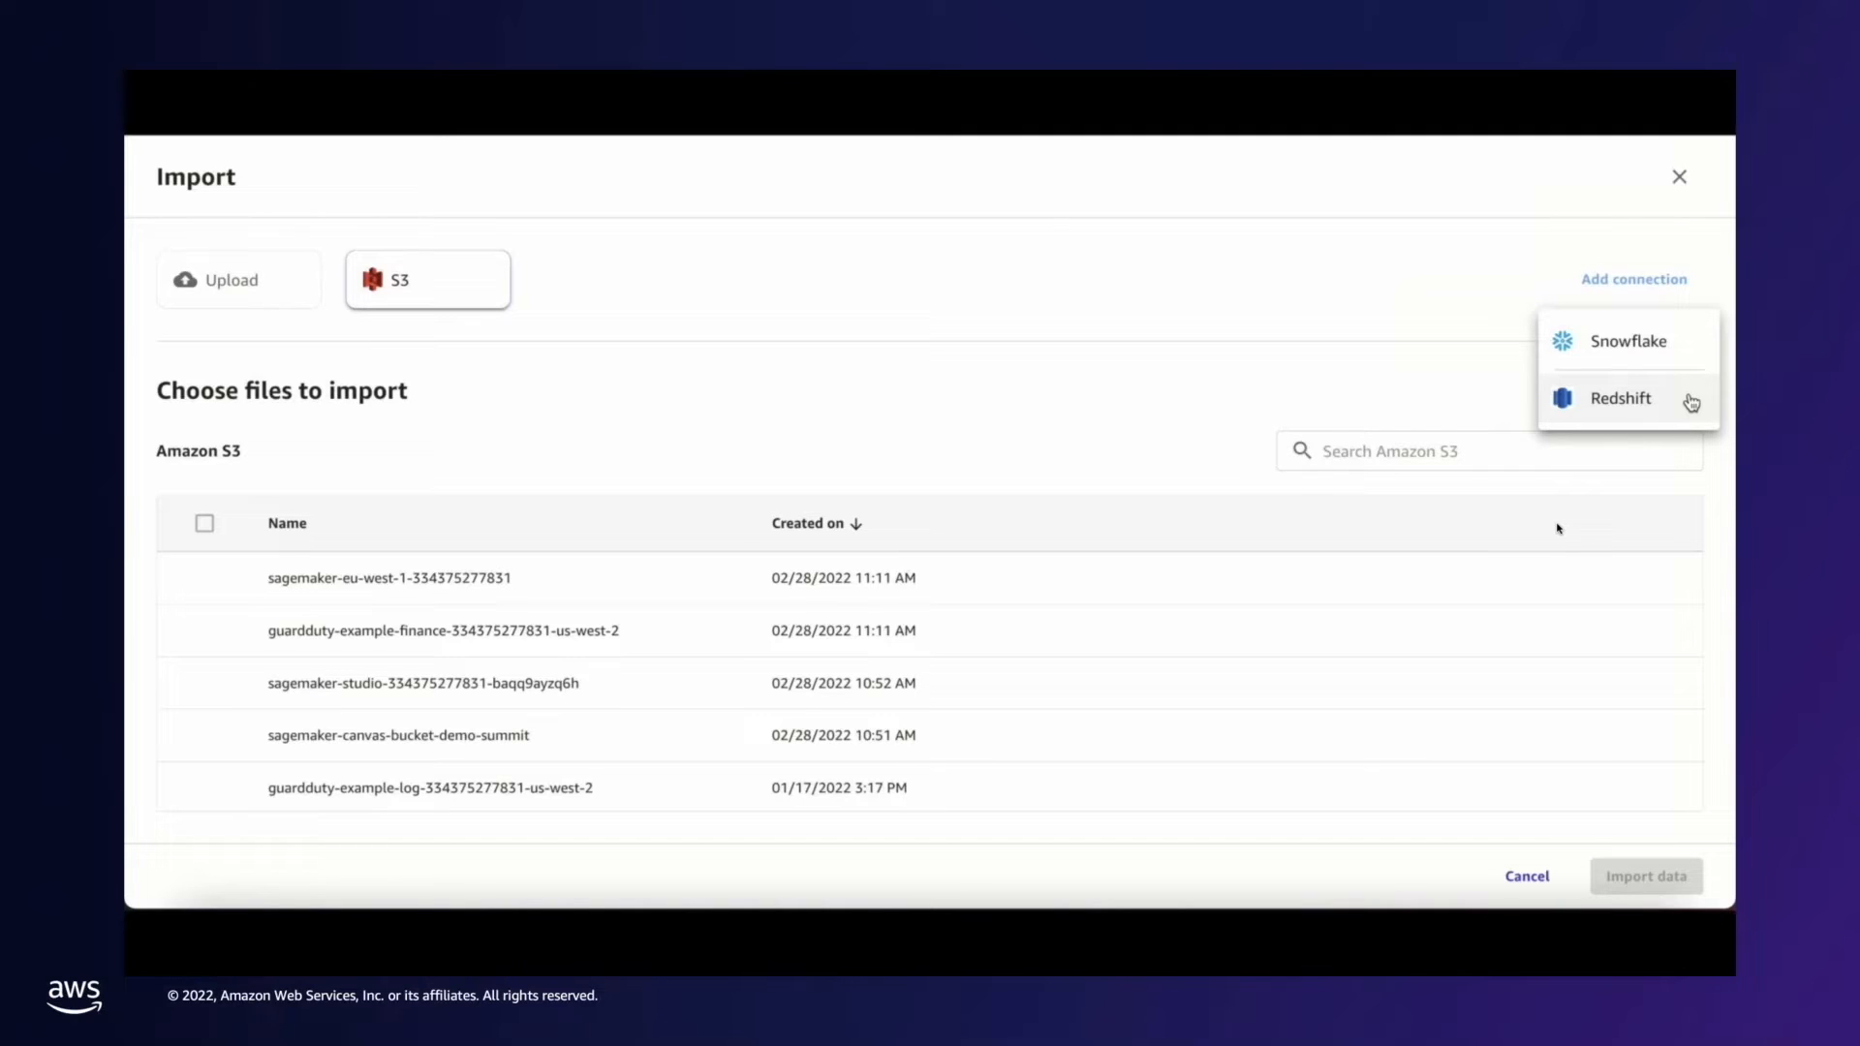
{"action": "left_click", "coordinate": [1073, 445]}
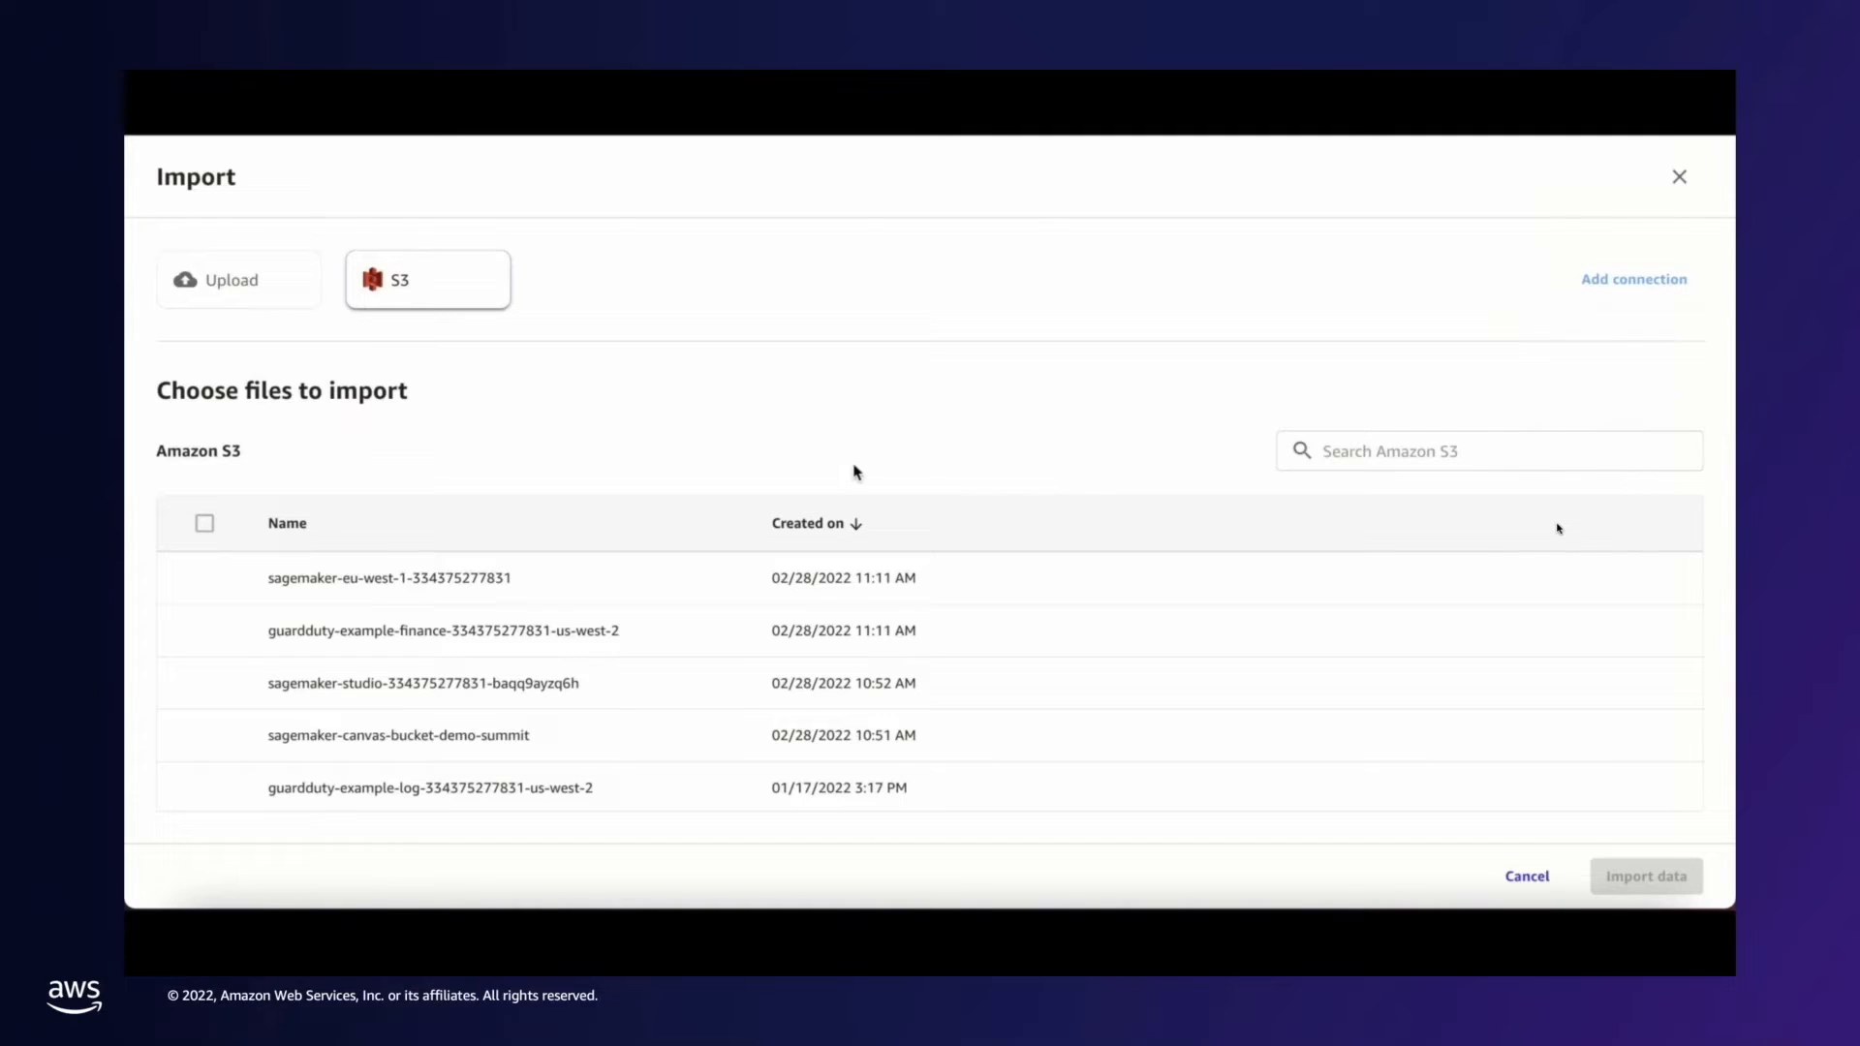
- Search the S3 buckets for "sage" and import churn-TRAINING.csv and churn-PREDICTIONS.csv from sagemaker-canvas-bucket-demo-summit
{"action": "left_click", "coordinate": [1382, 450]}
{"action": "type", "text": "sage"}
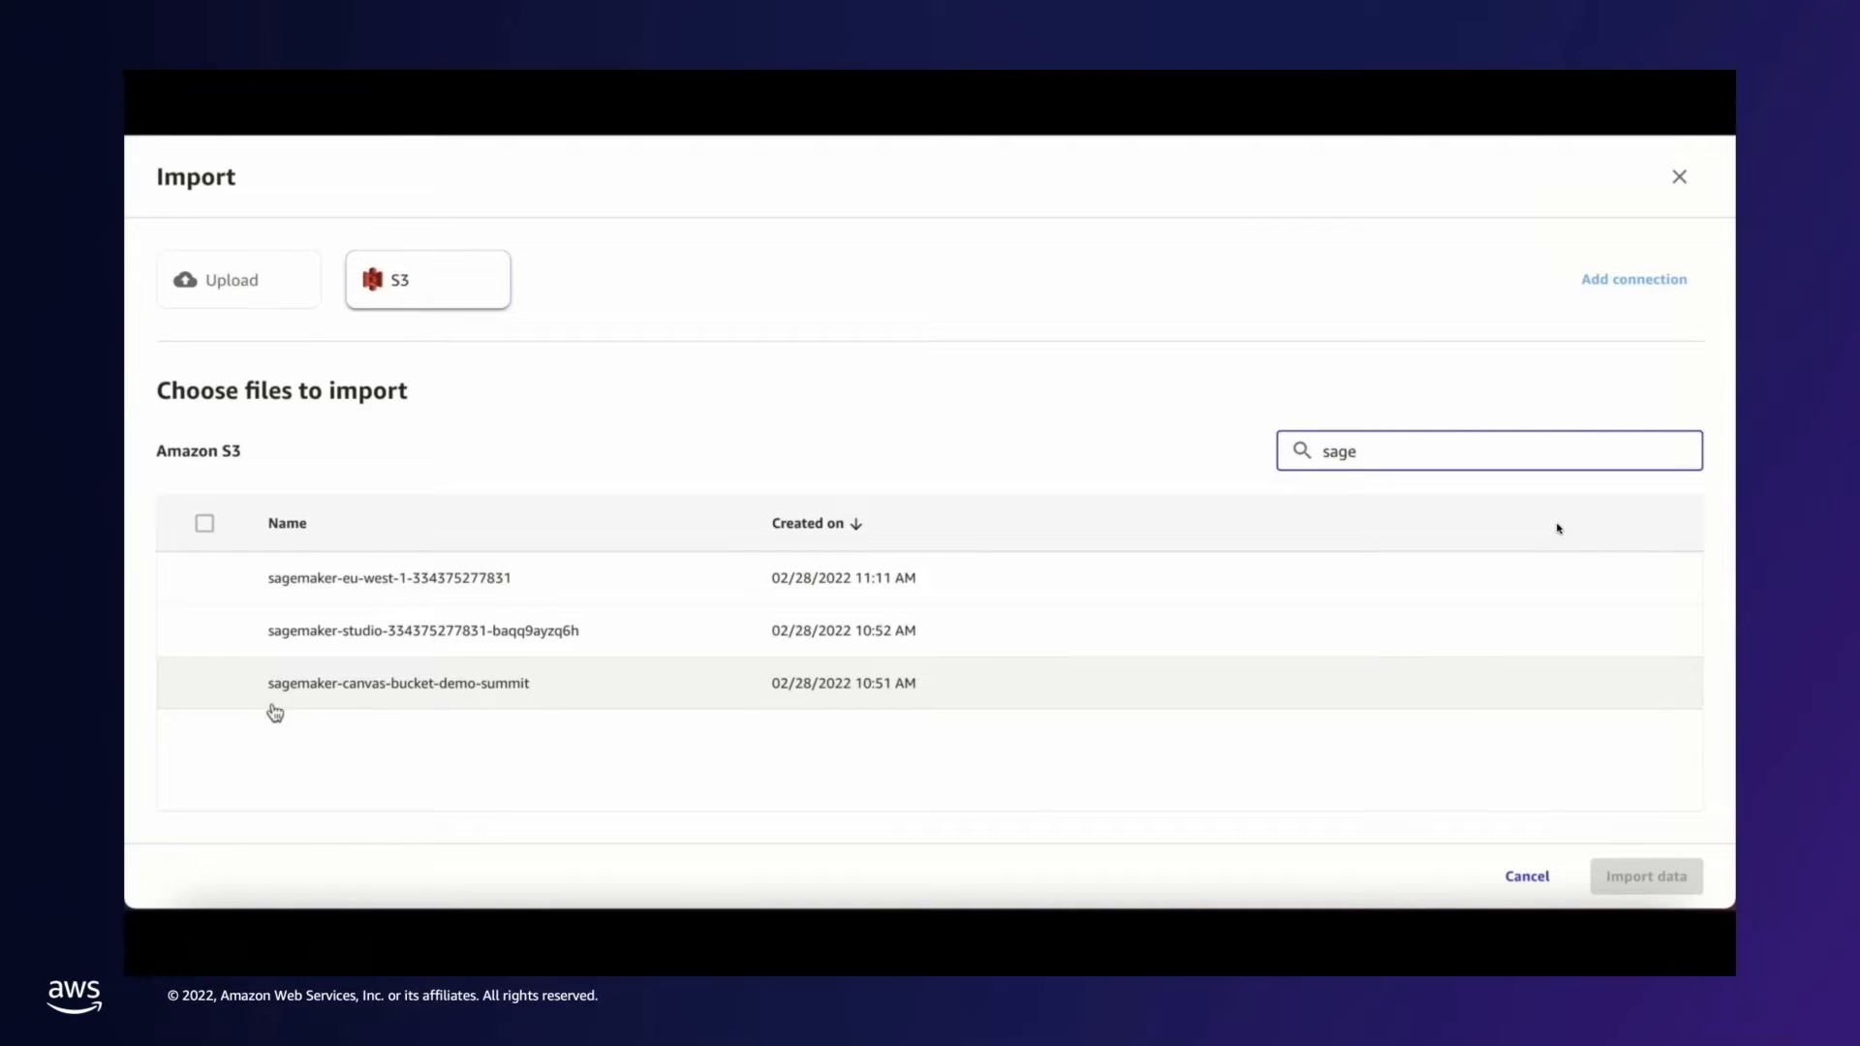
{"action": "left_click", "coordinate": [416, 701]}
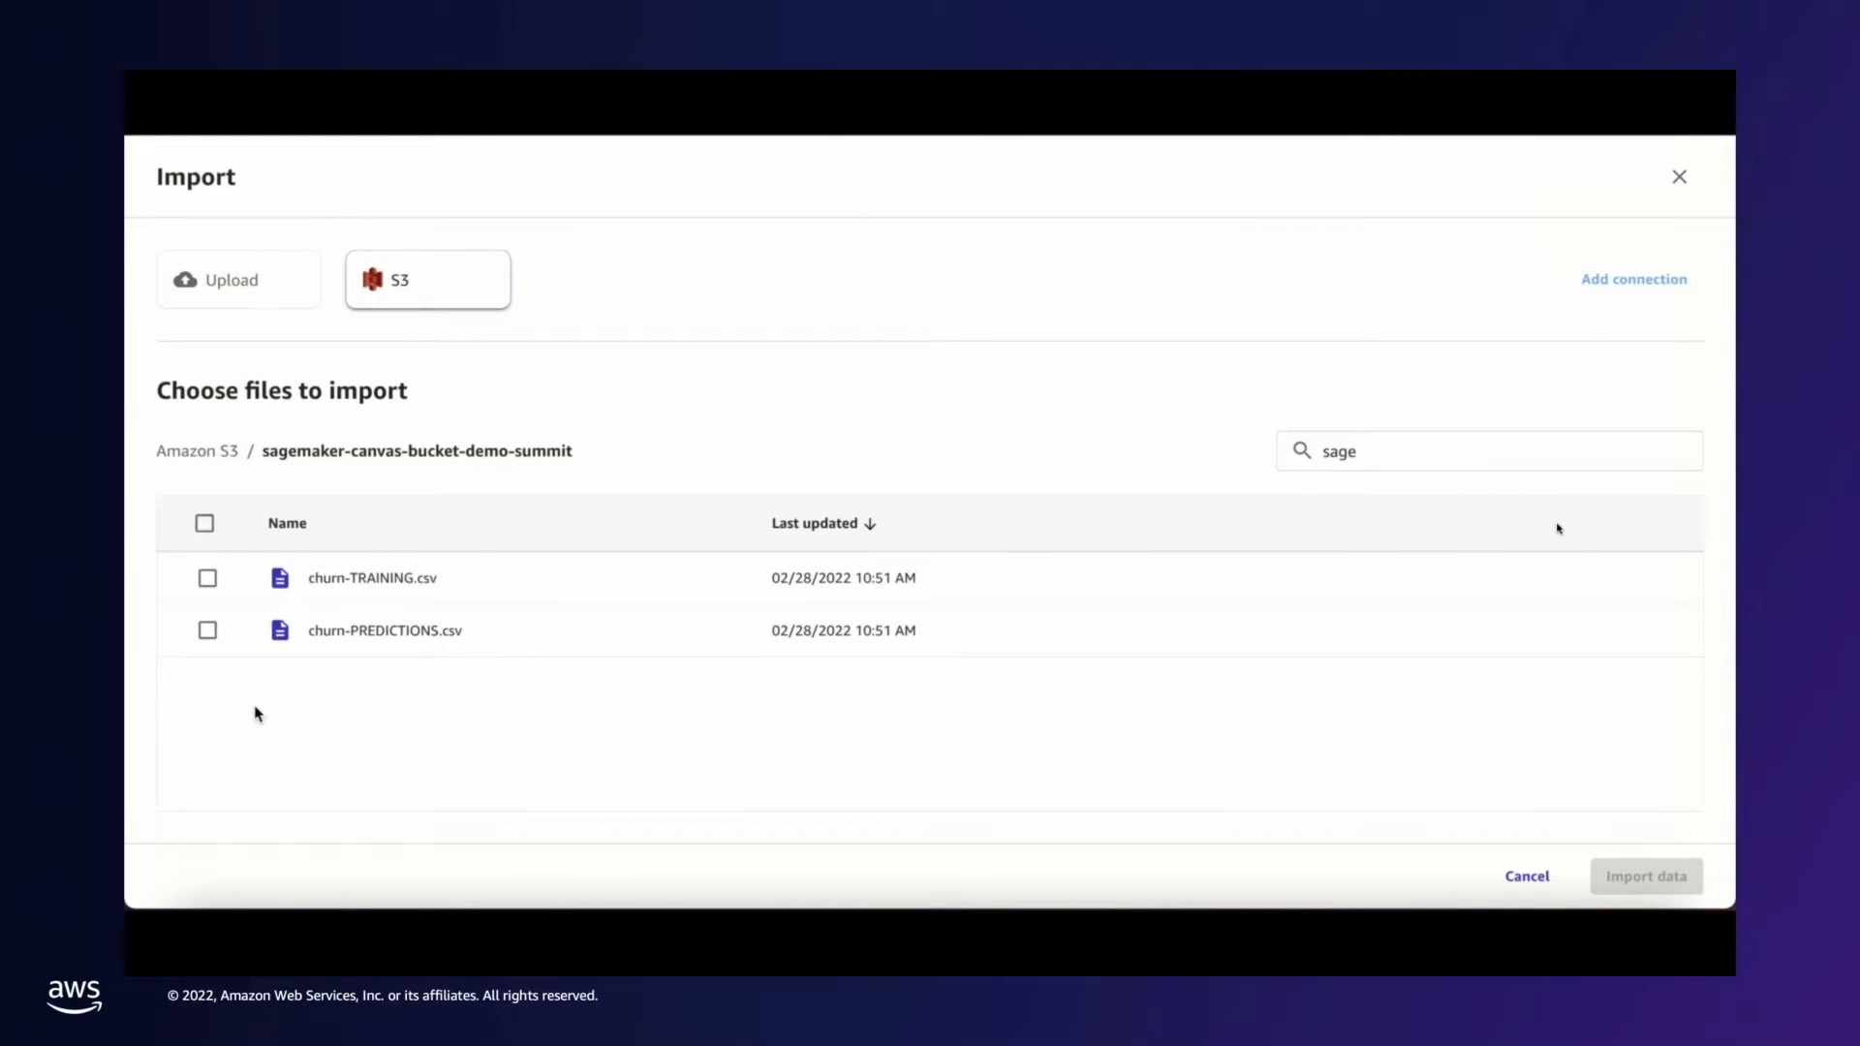
{"action": "left_click", "coordinate": [207, 579]}
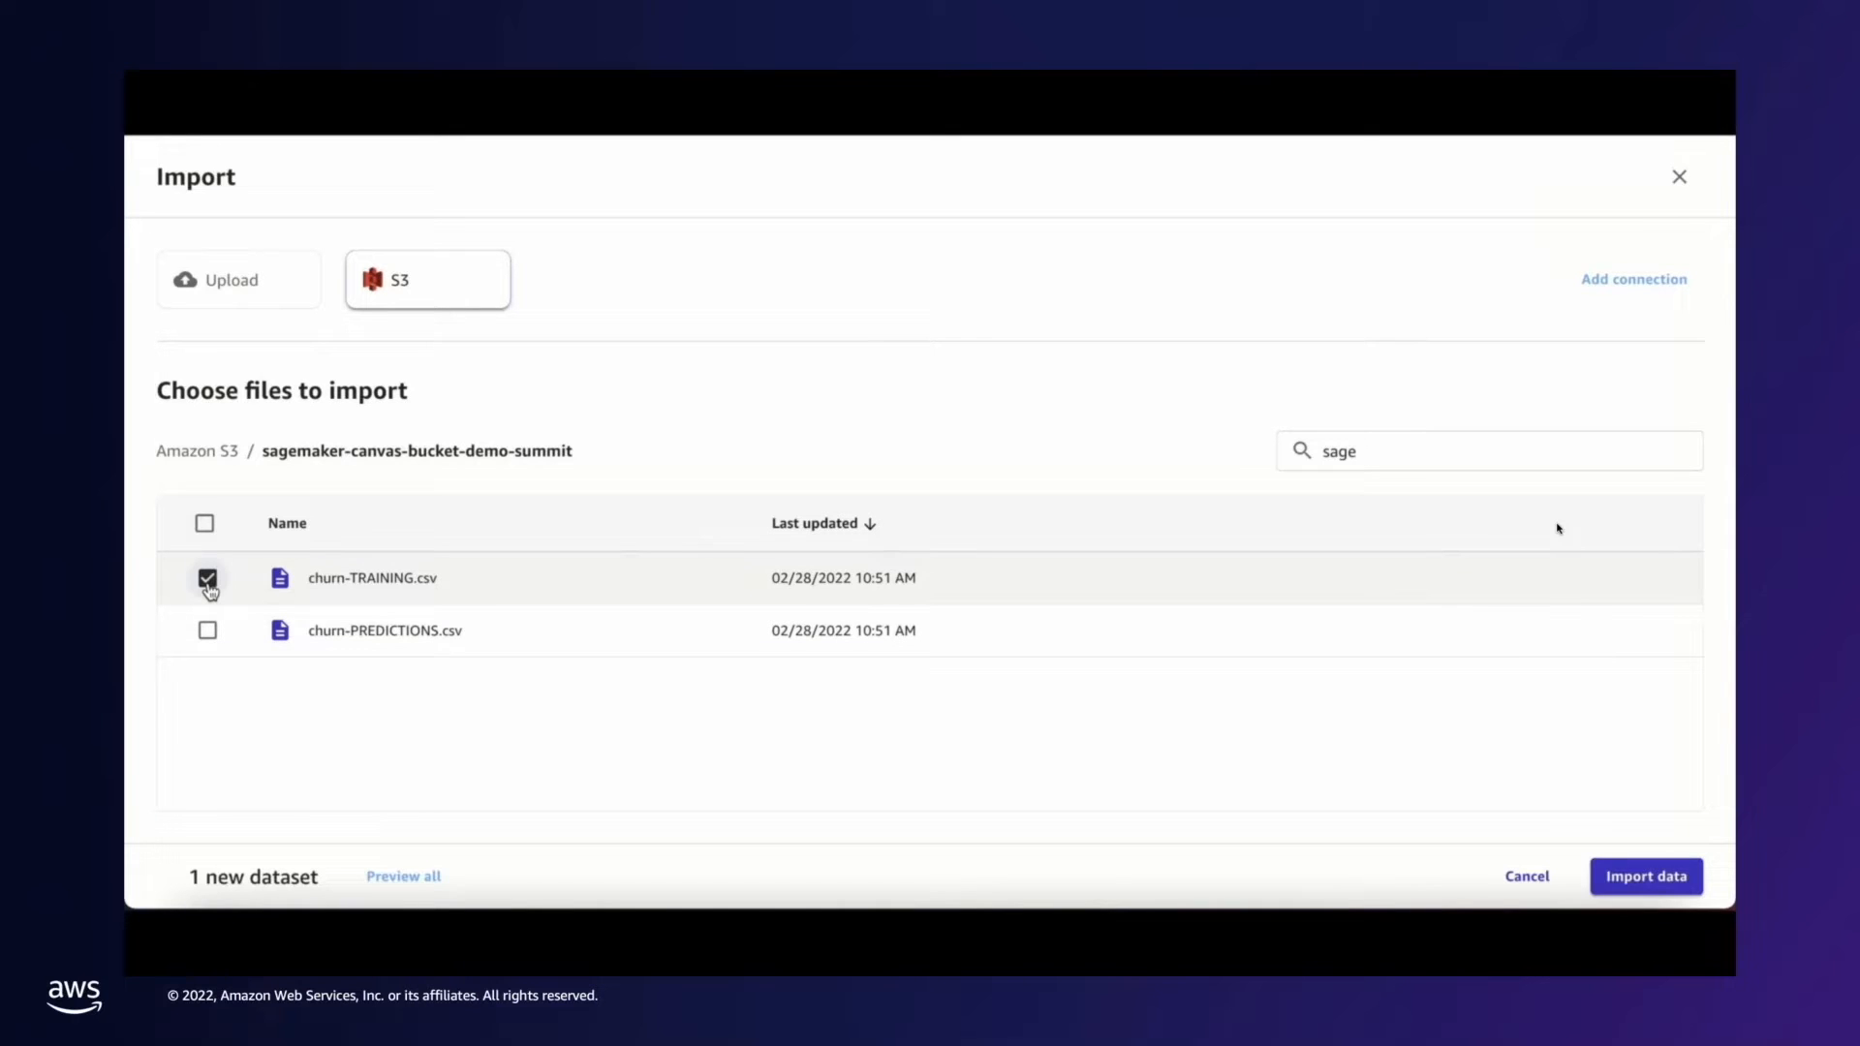
{"action": "left_click", "coordinate": [208, 631]}
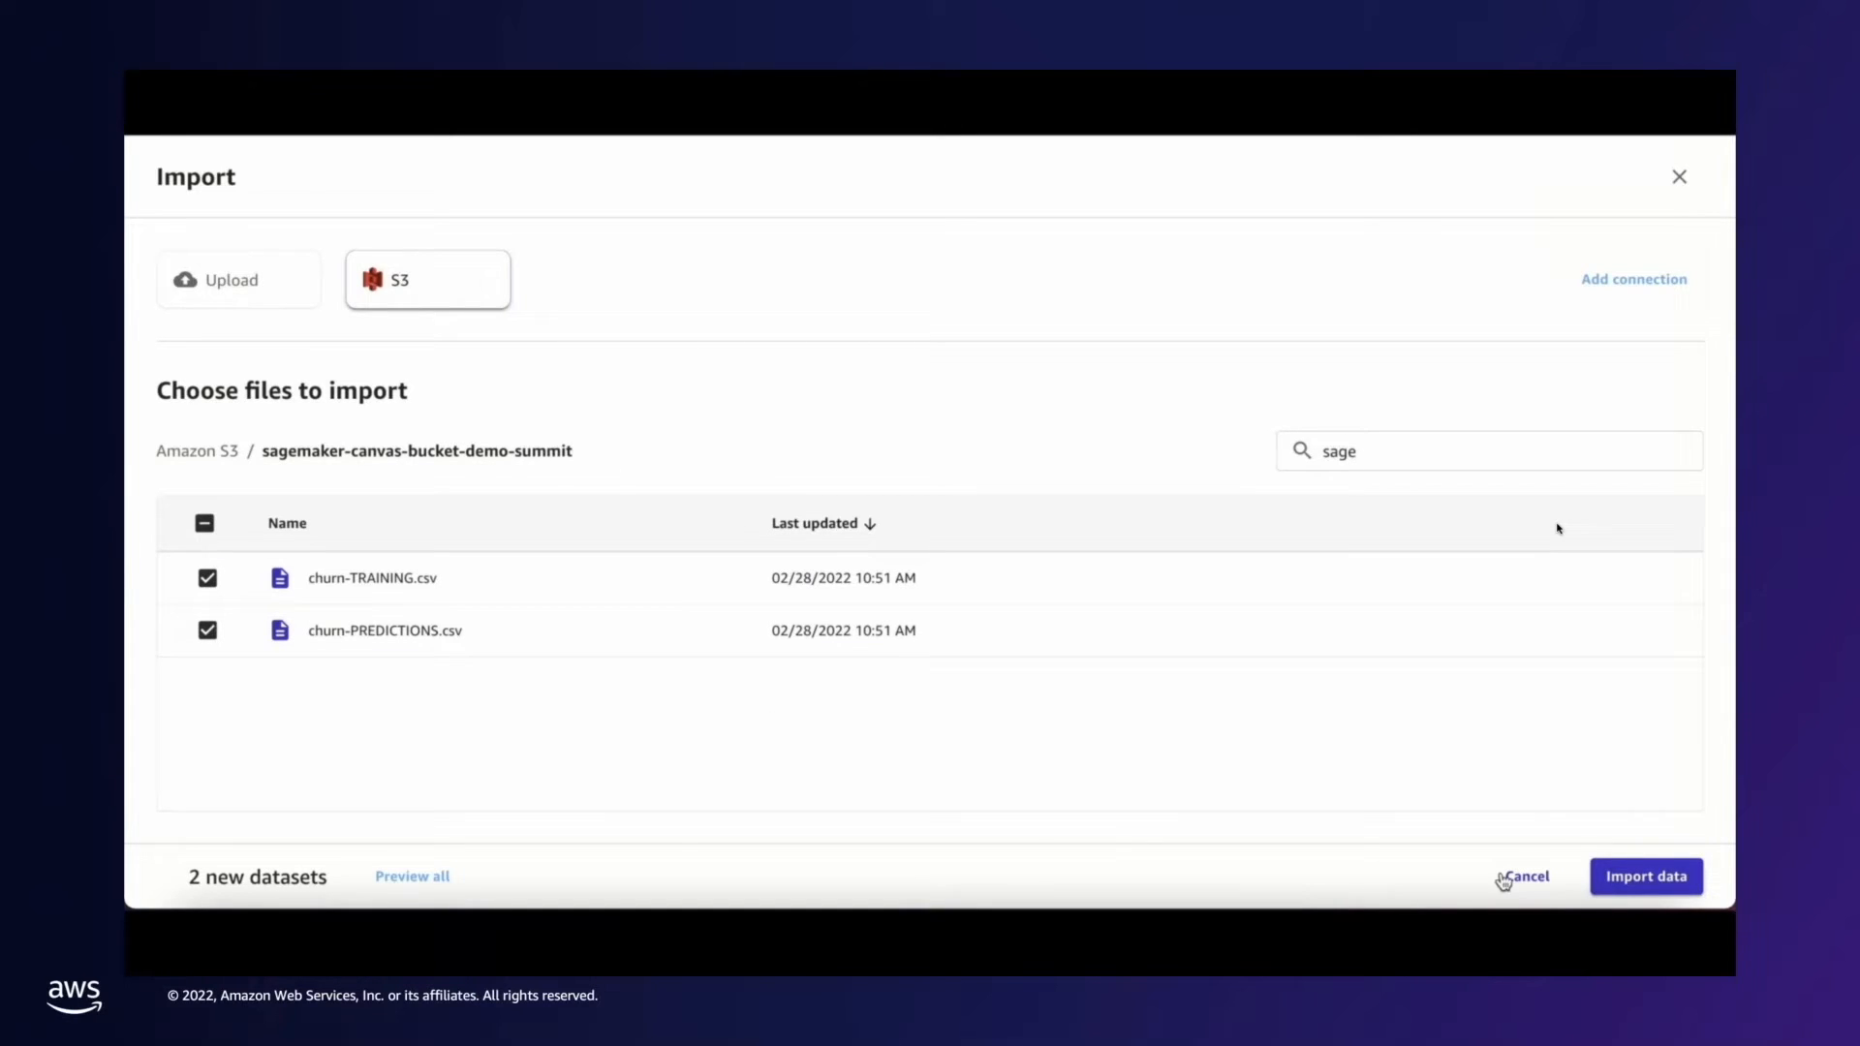
{"action": "left_click", "coordinate": [1625, 879]}
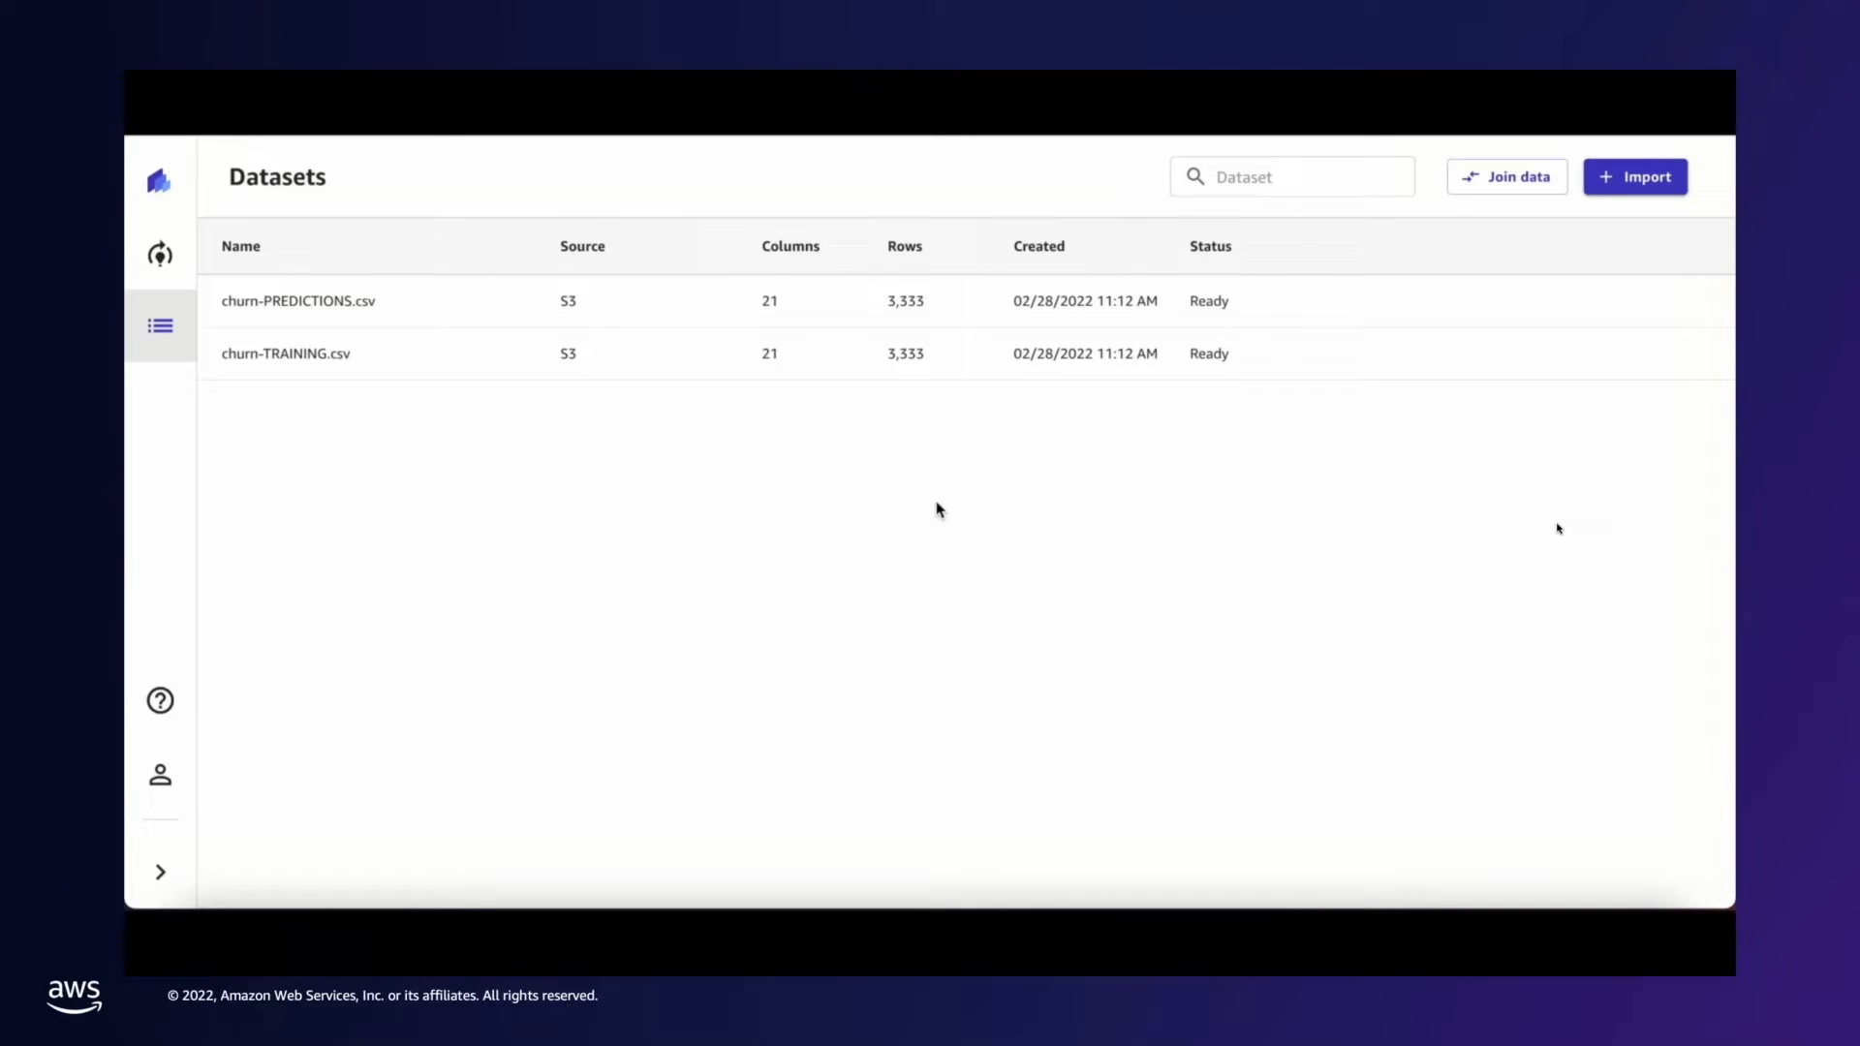
- Create a new model named customer-churn-model and skip its introduction
{"action": "left_click", "coordinate": [164, 254]}
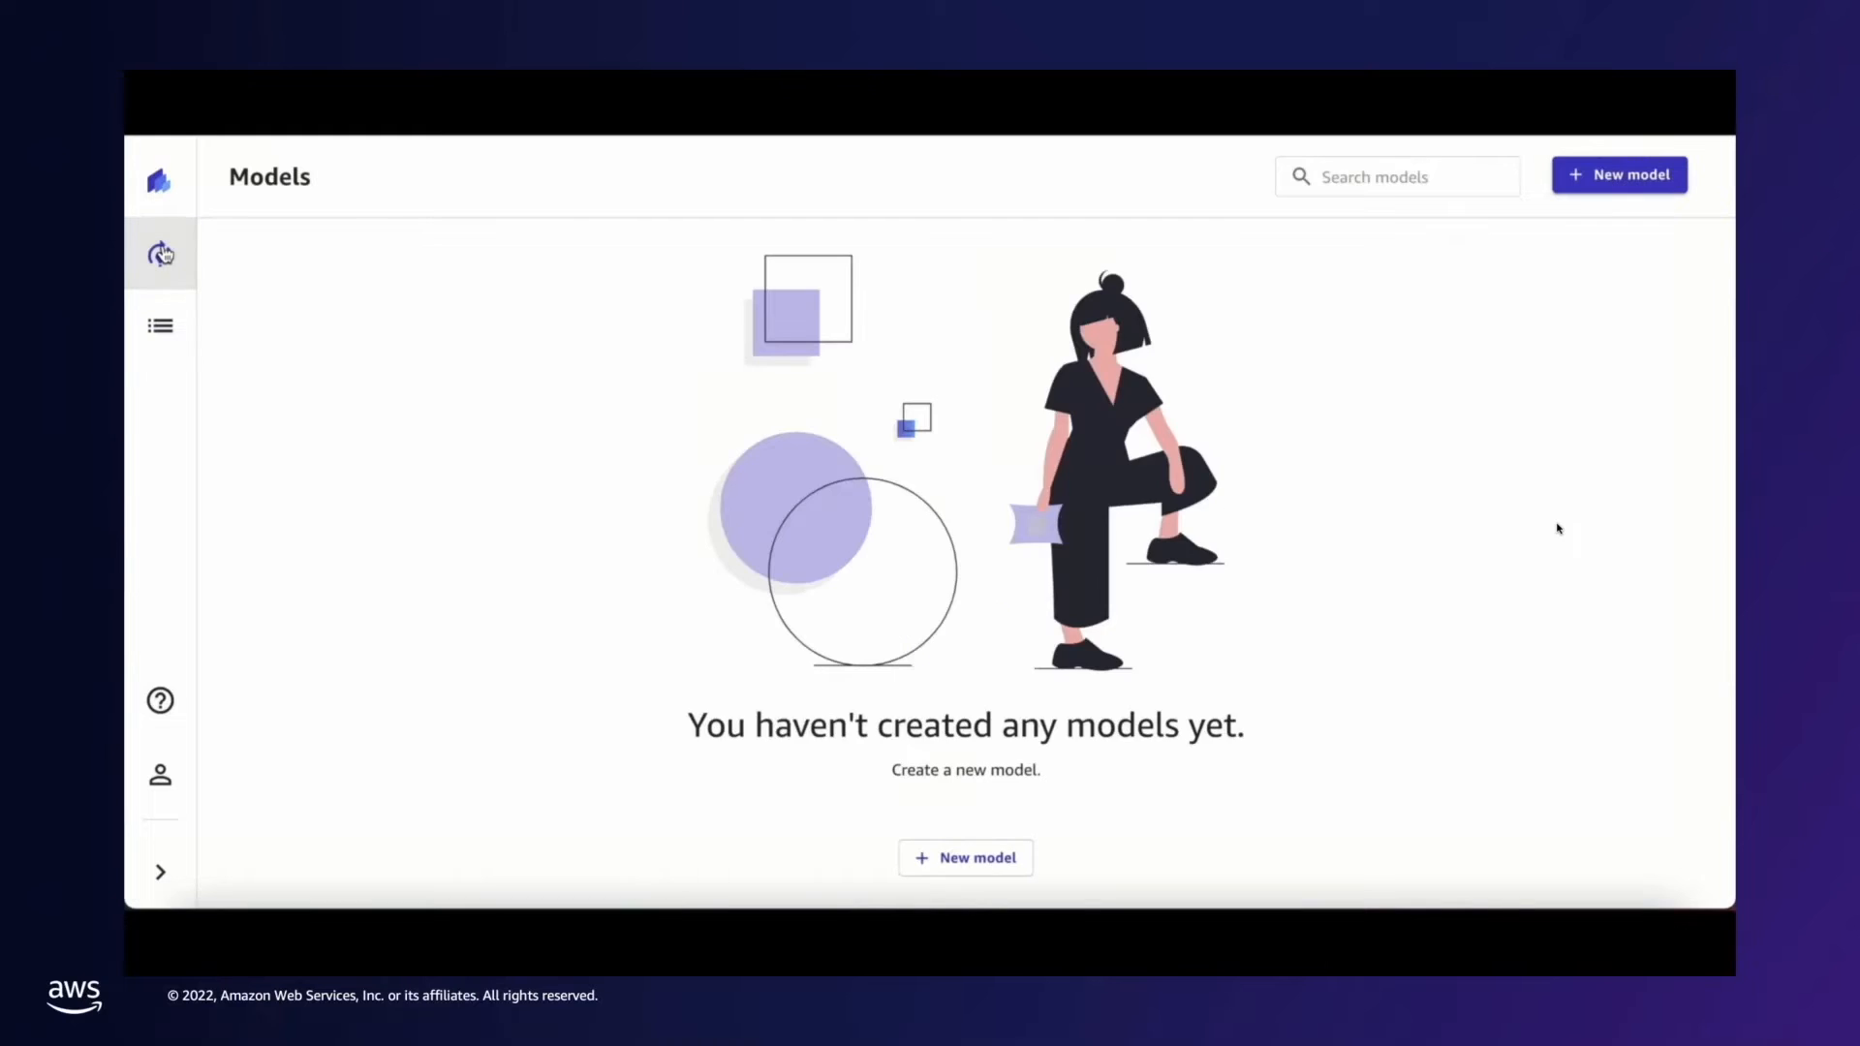
{"action": "left_click", "coordinate": [964, 868]}
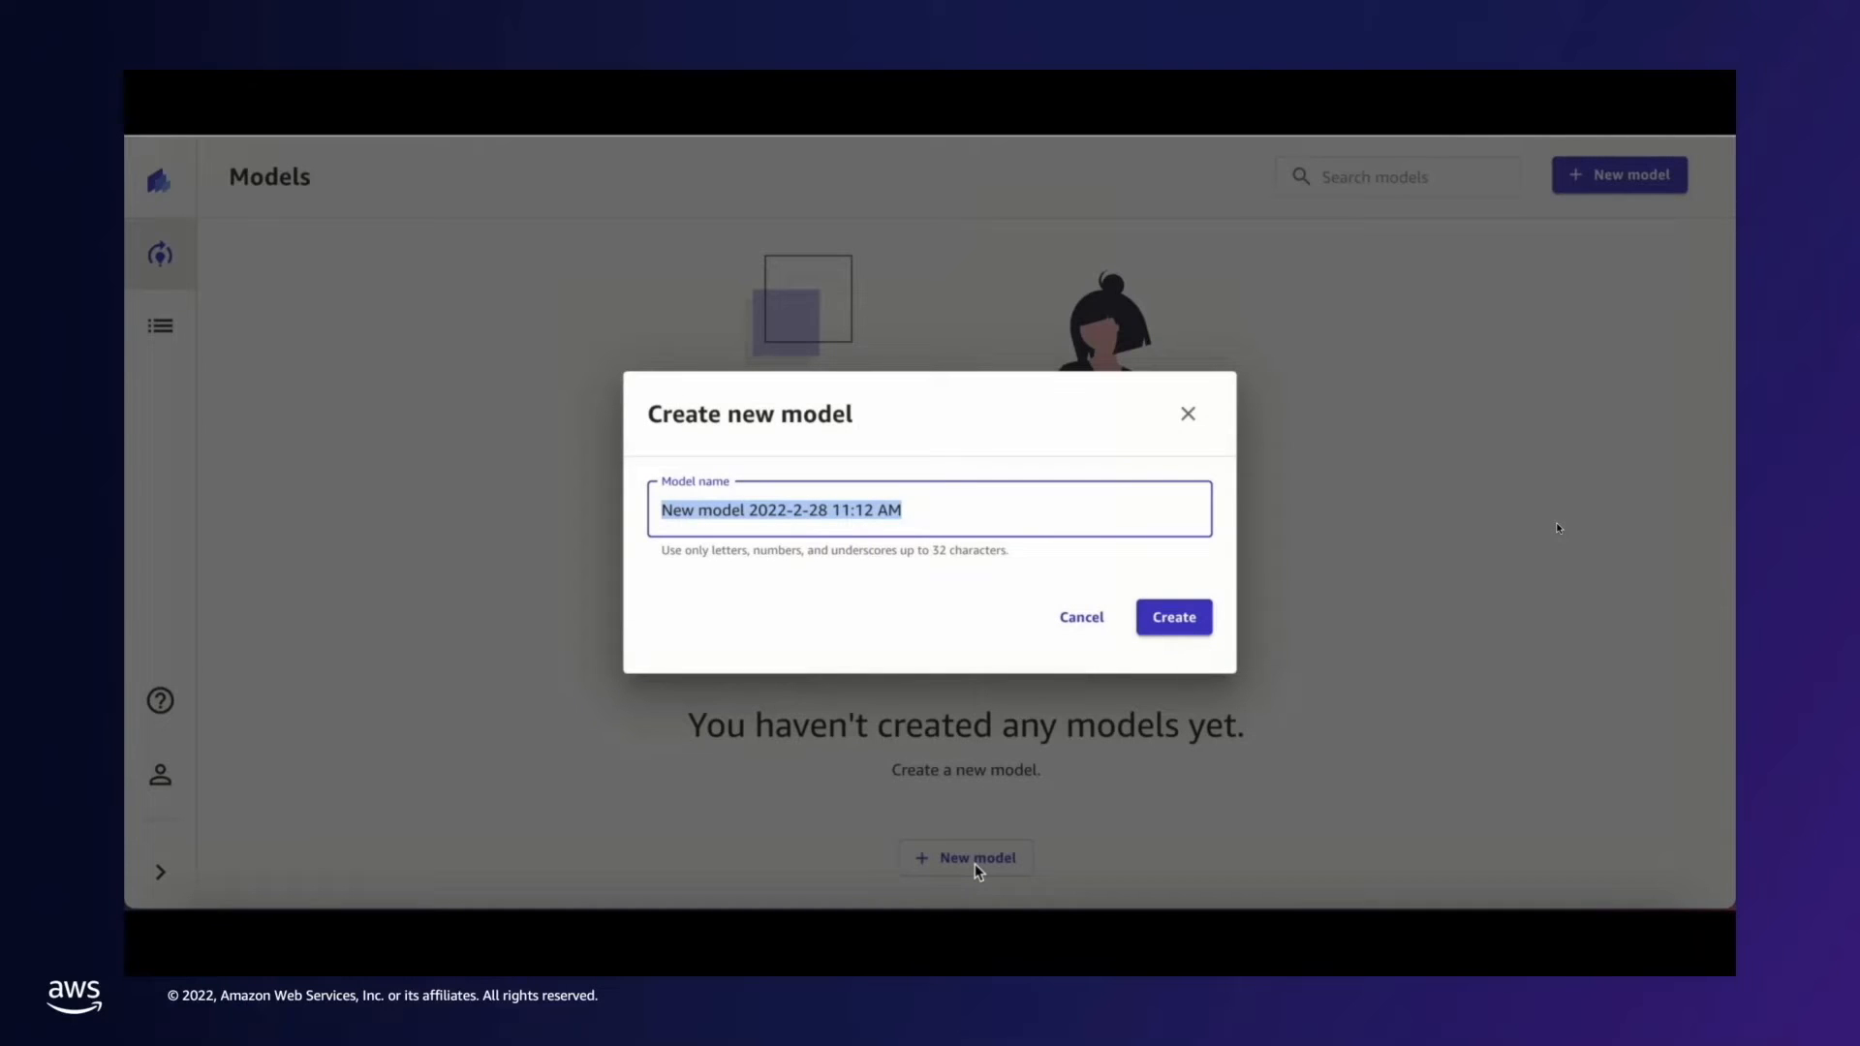
{"action": "key", "text": "BackSpace"}
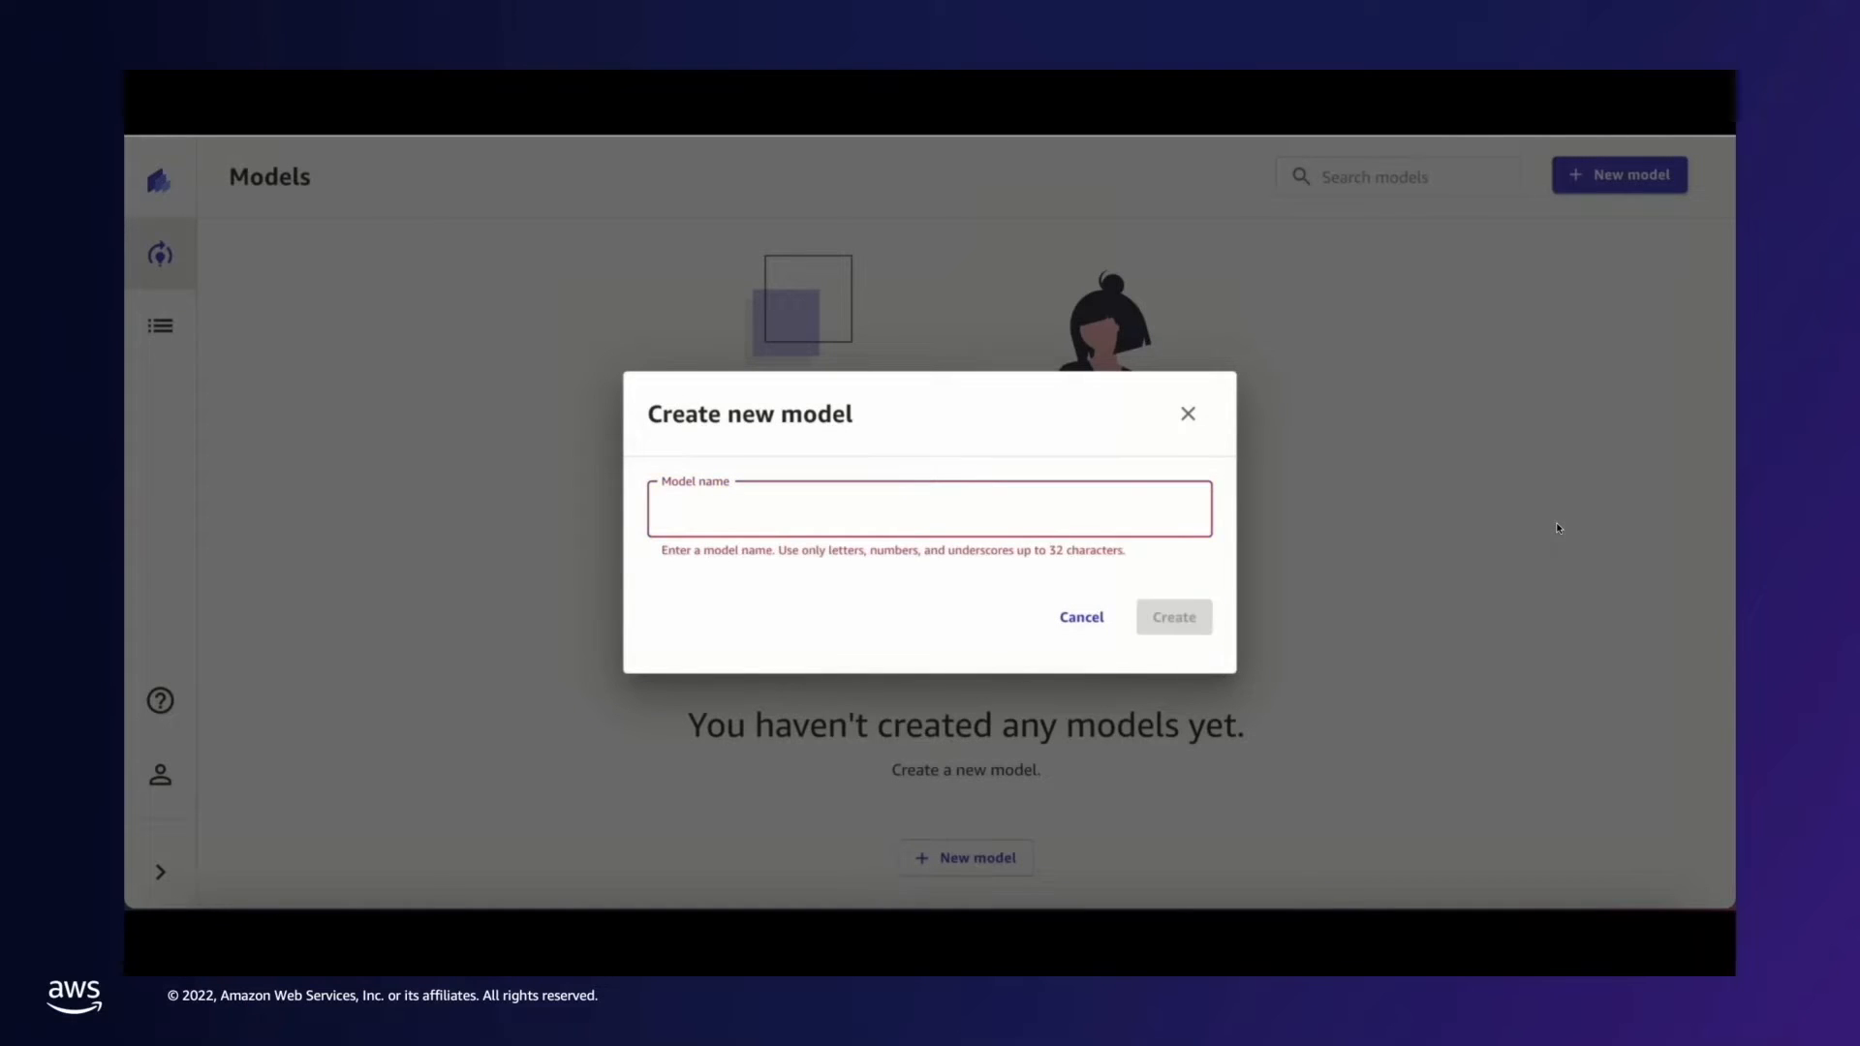
{"action": "type", "text": "customer-"}
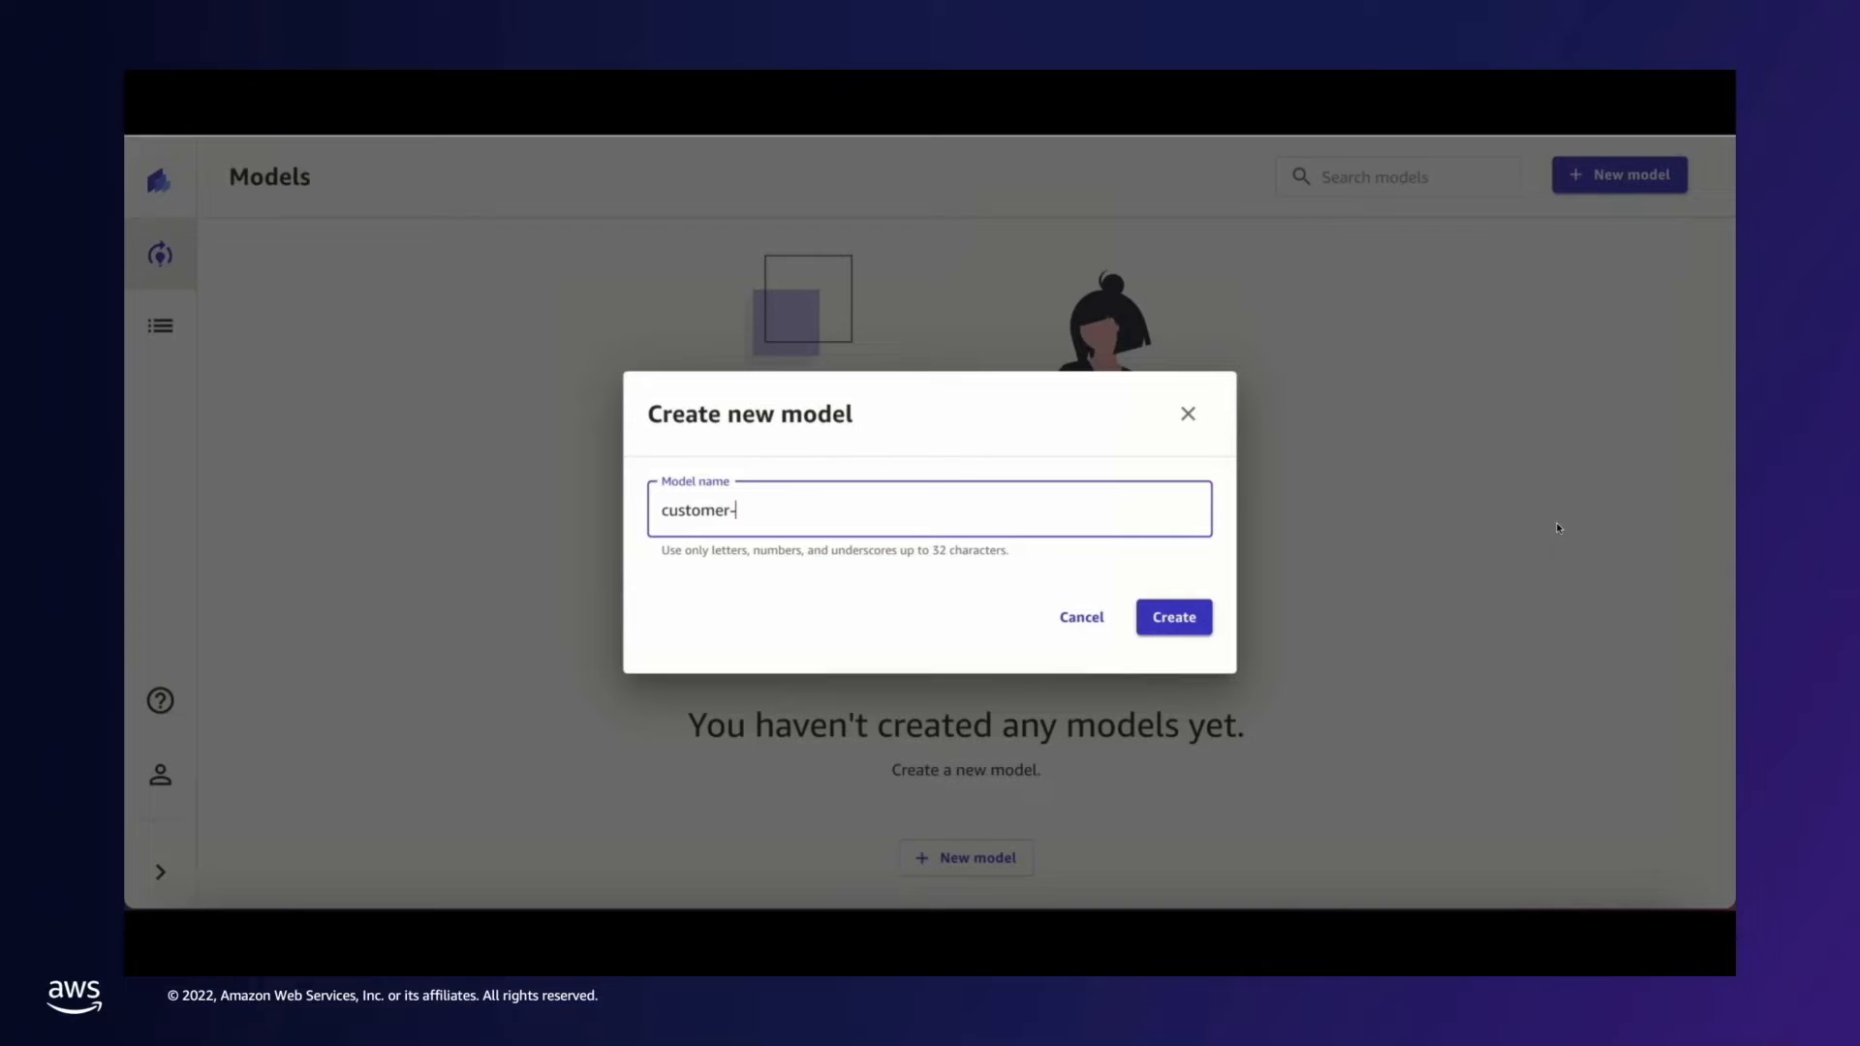
{"action": "type", "text": "churn-model"}
{"action": "left_click", "coordinate": [1174, 624]}
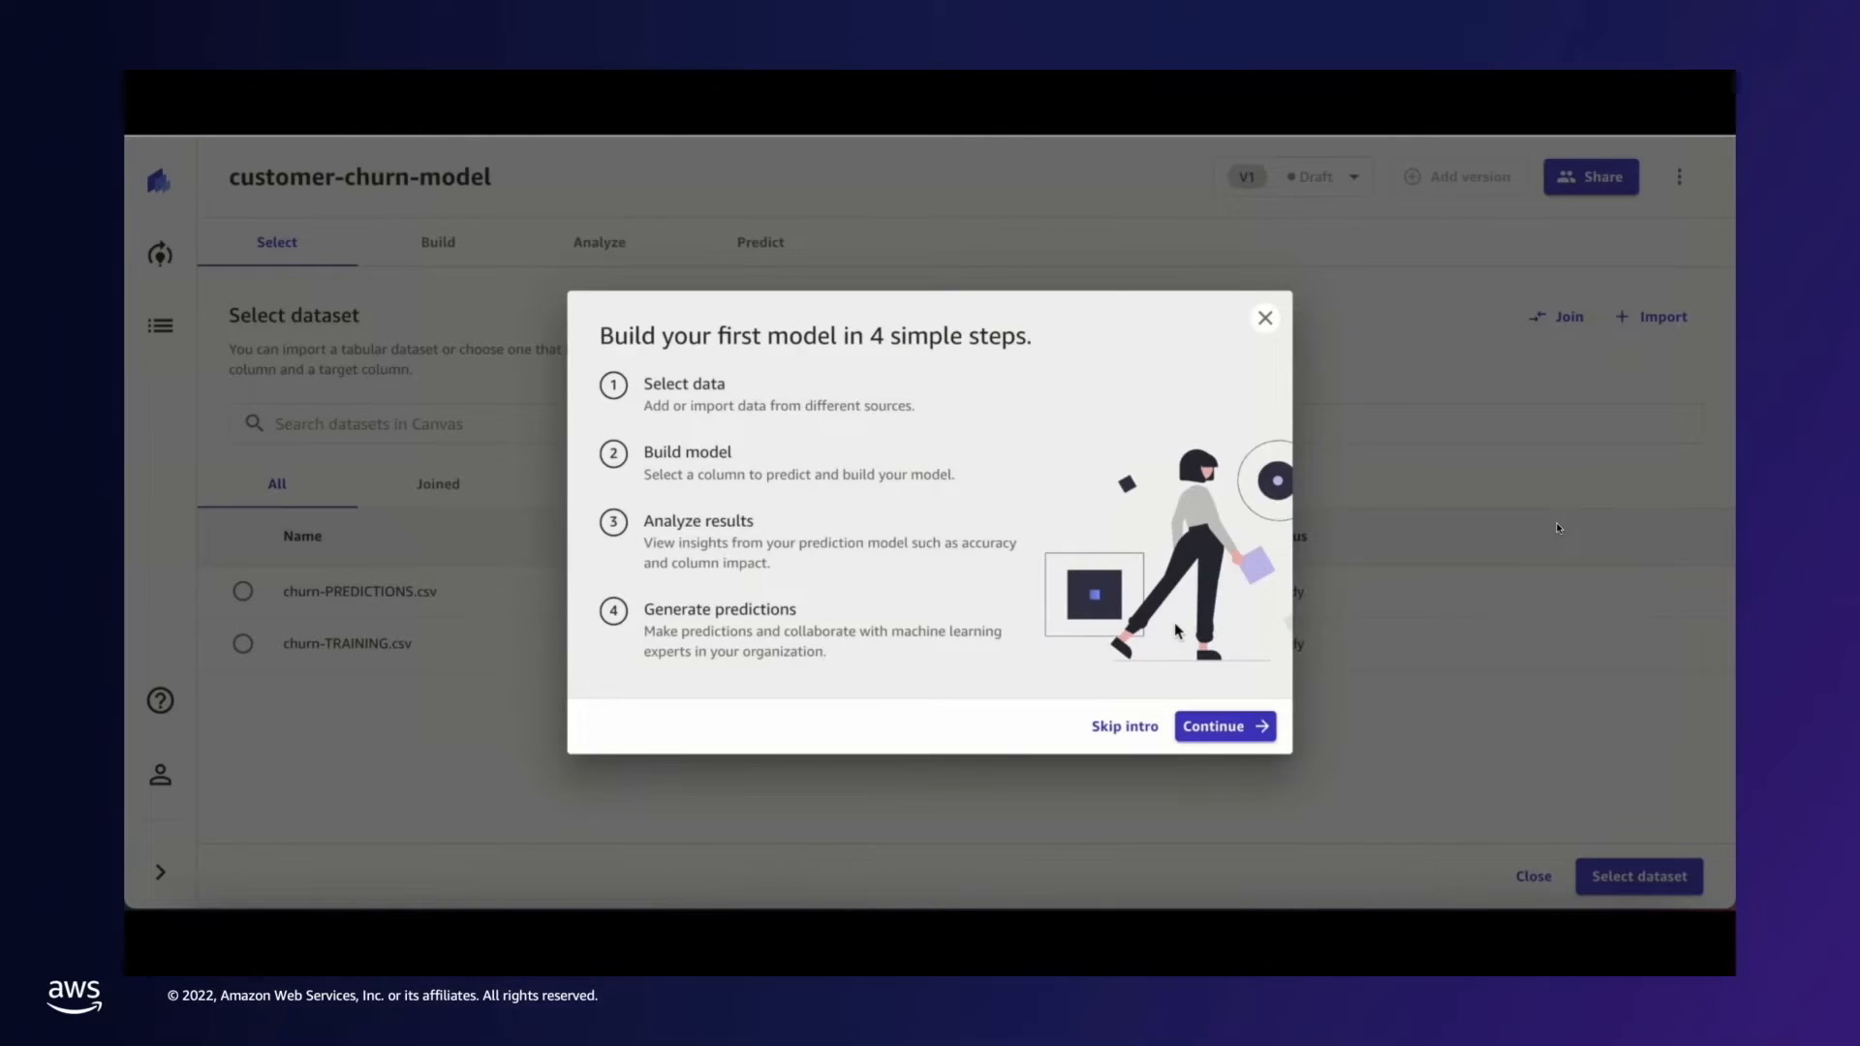
{"action": "left_click", "coordinate": [1097, 728]}
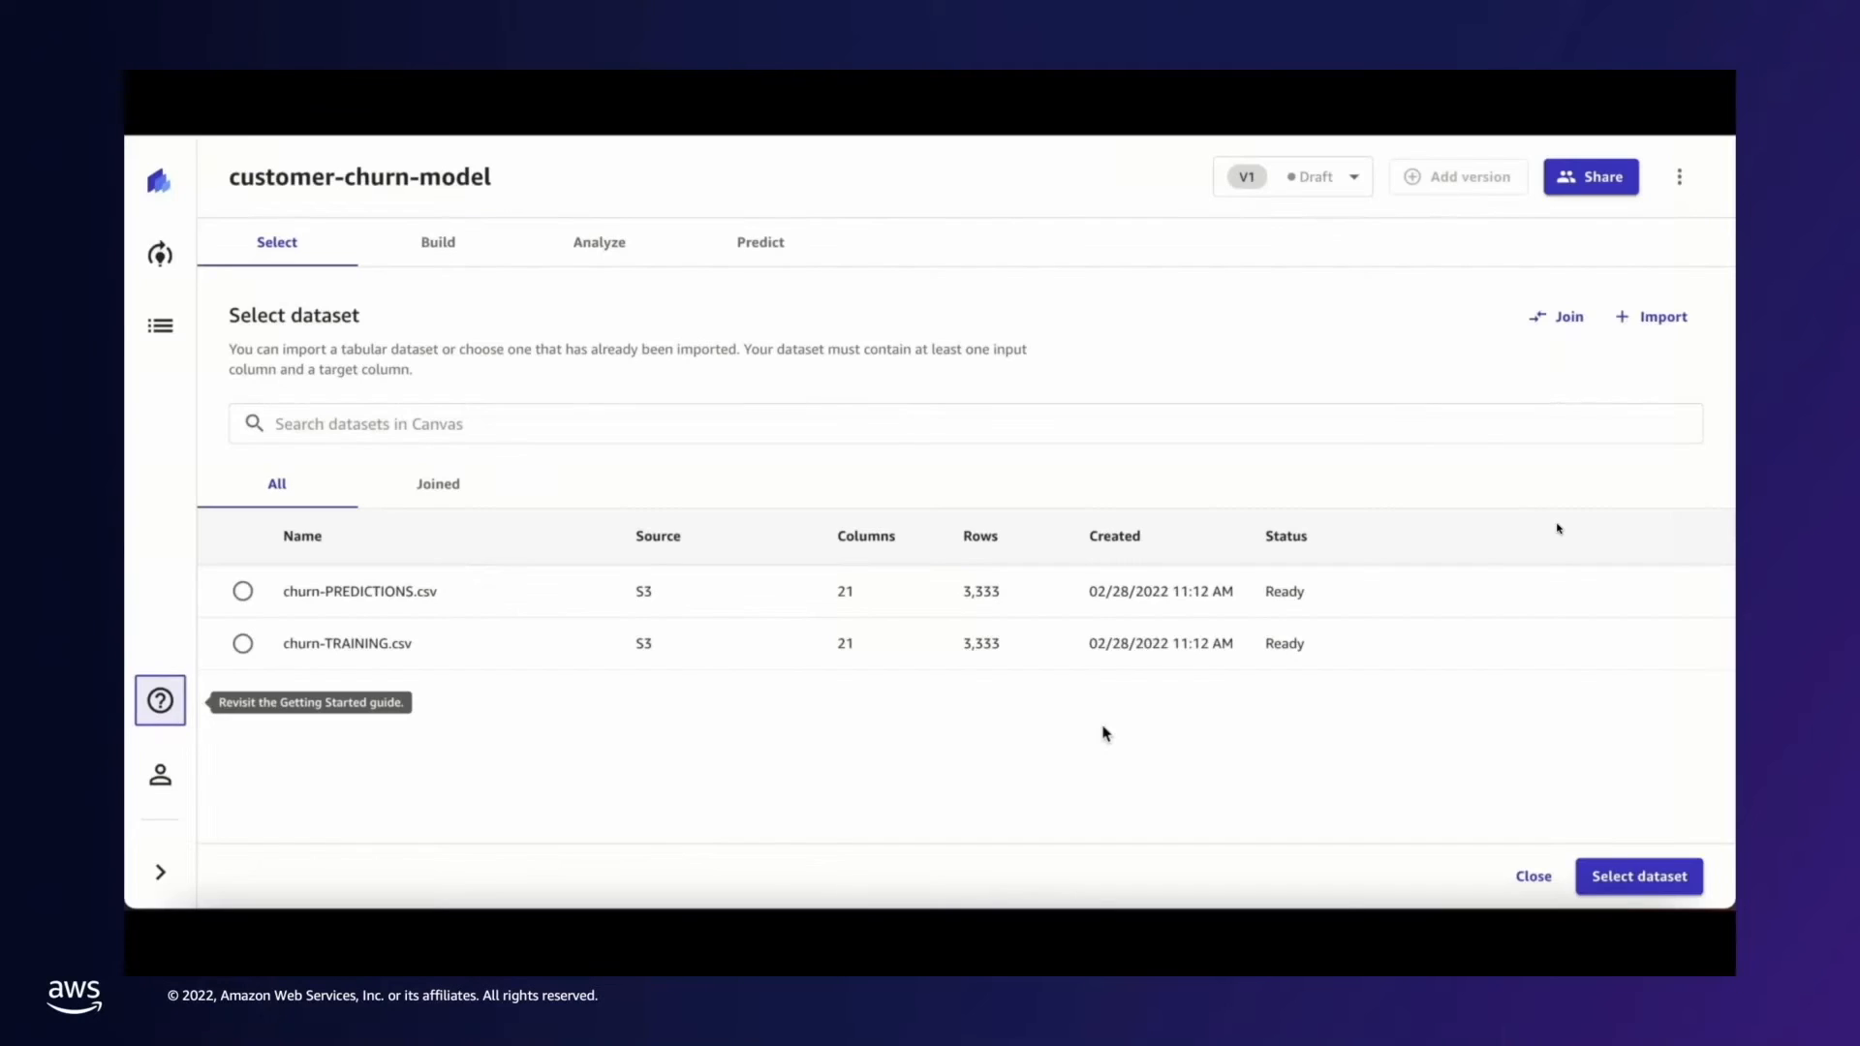
- Preview all columns of churn-TRAINING.csv through to Churn? and use it as the model's dataset
{"action": "left_click", "coordinate": [243, 645]}
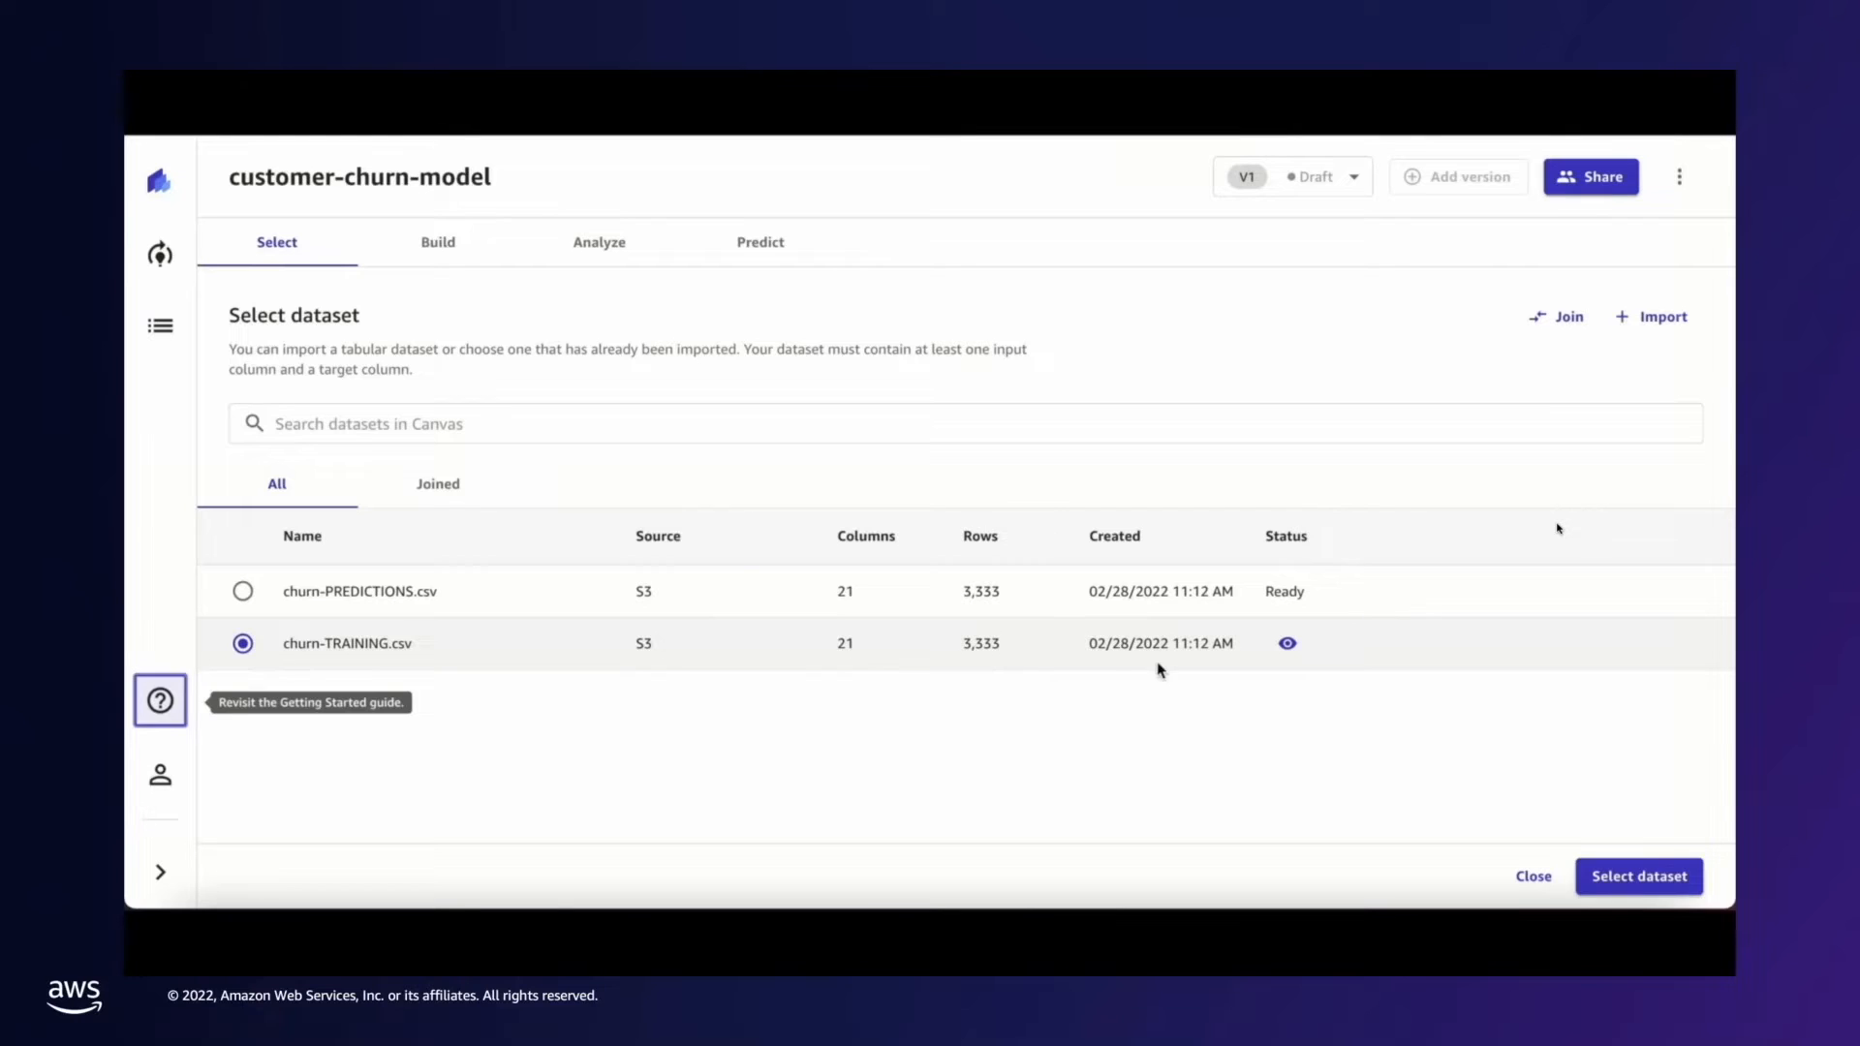
{"action": "left_click", "coordinate": [1286, 645]}
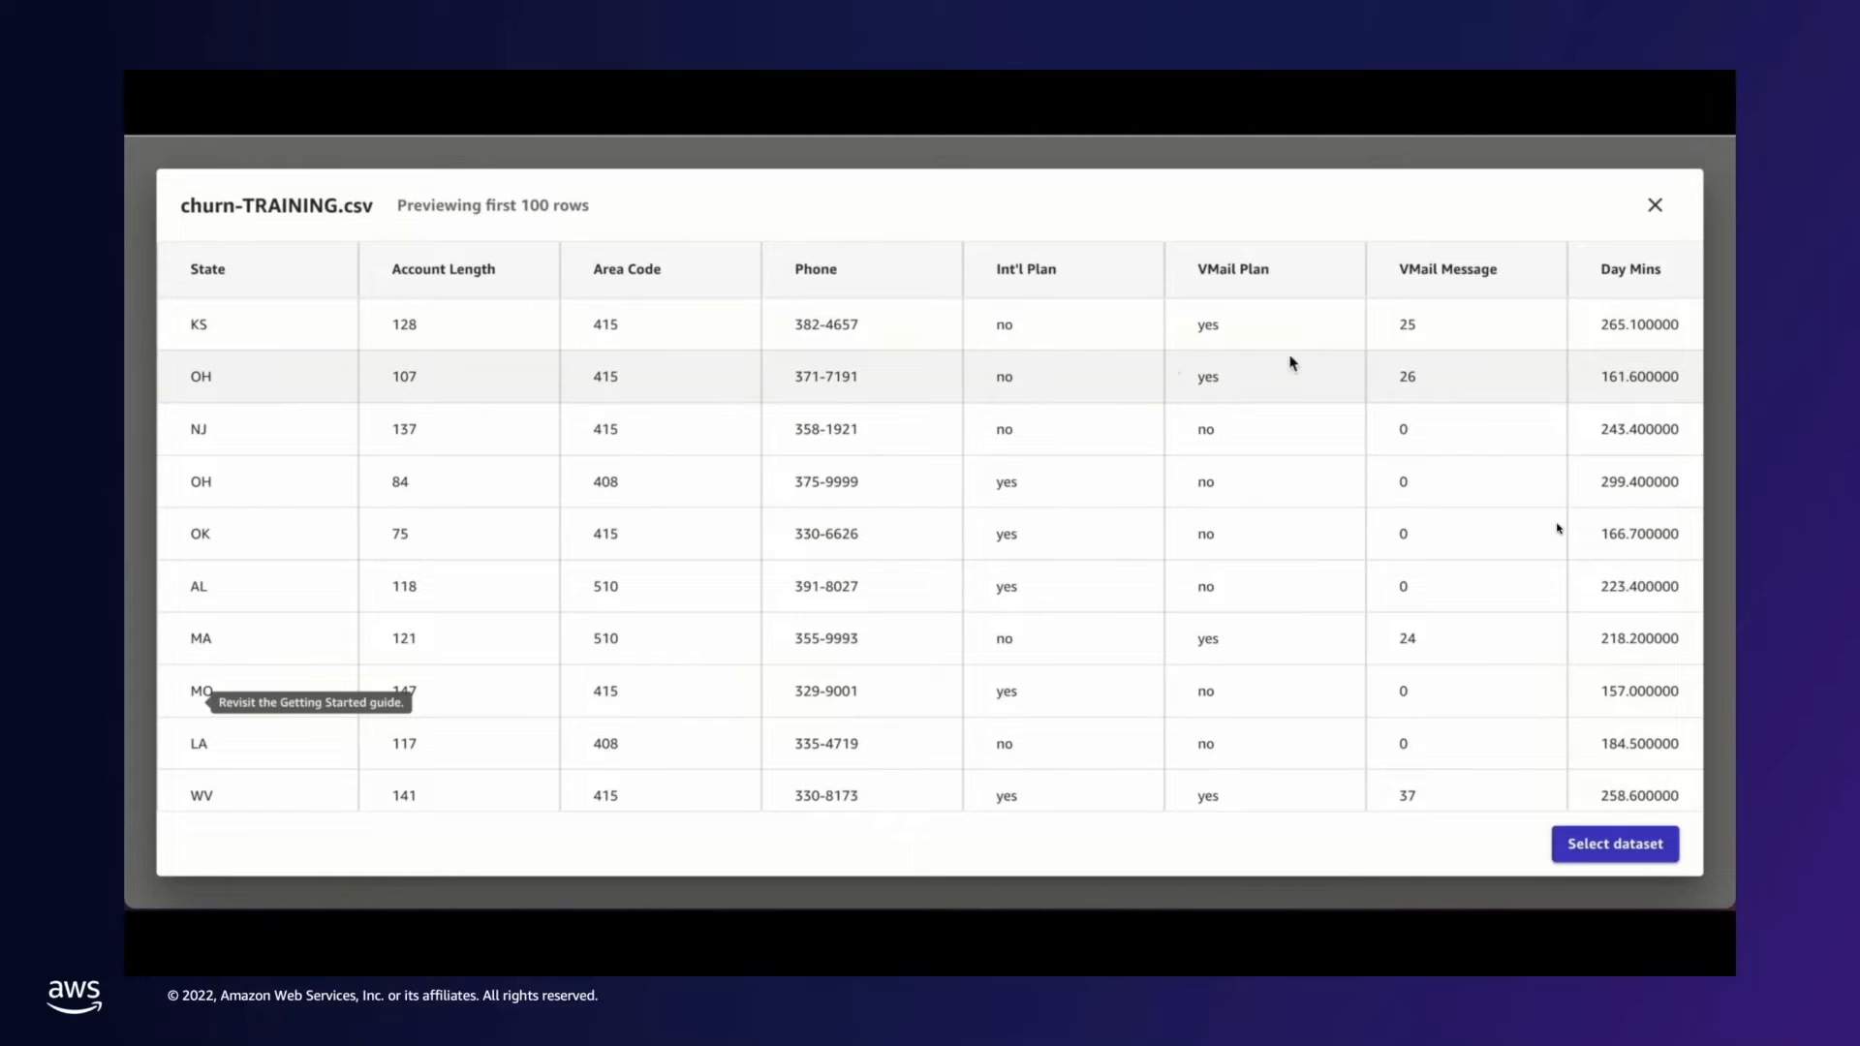
{"action": "scroll", "coordinate": [1533, 361], "scroll_direction": "right", "scroll_amount": 1}
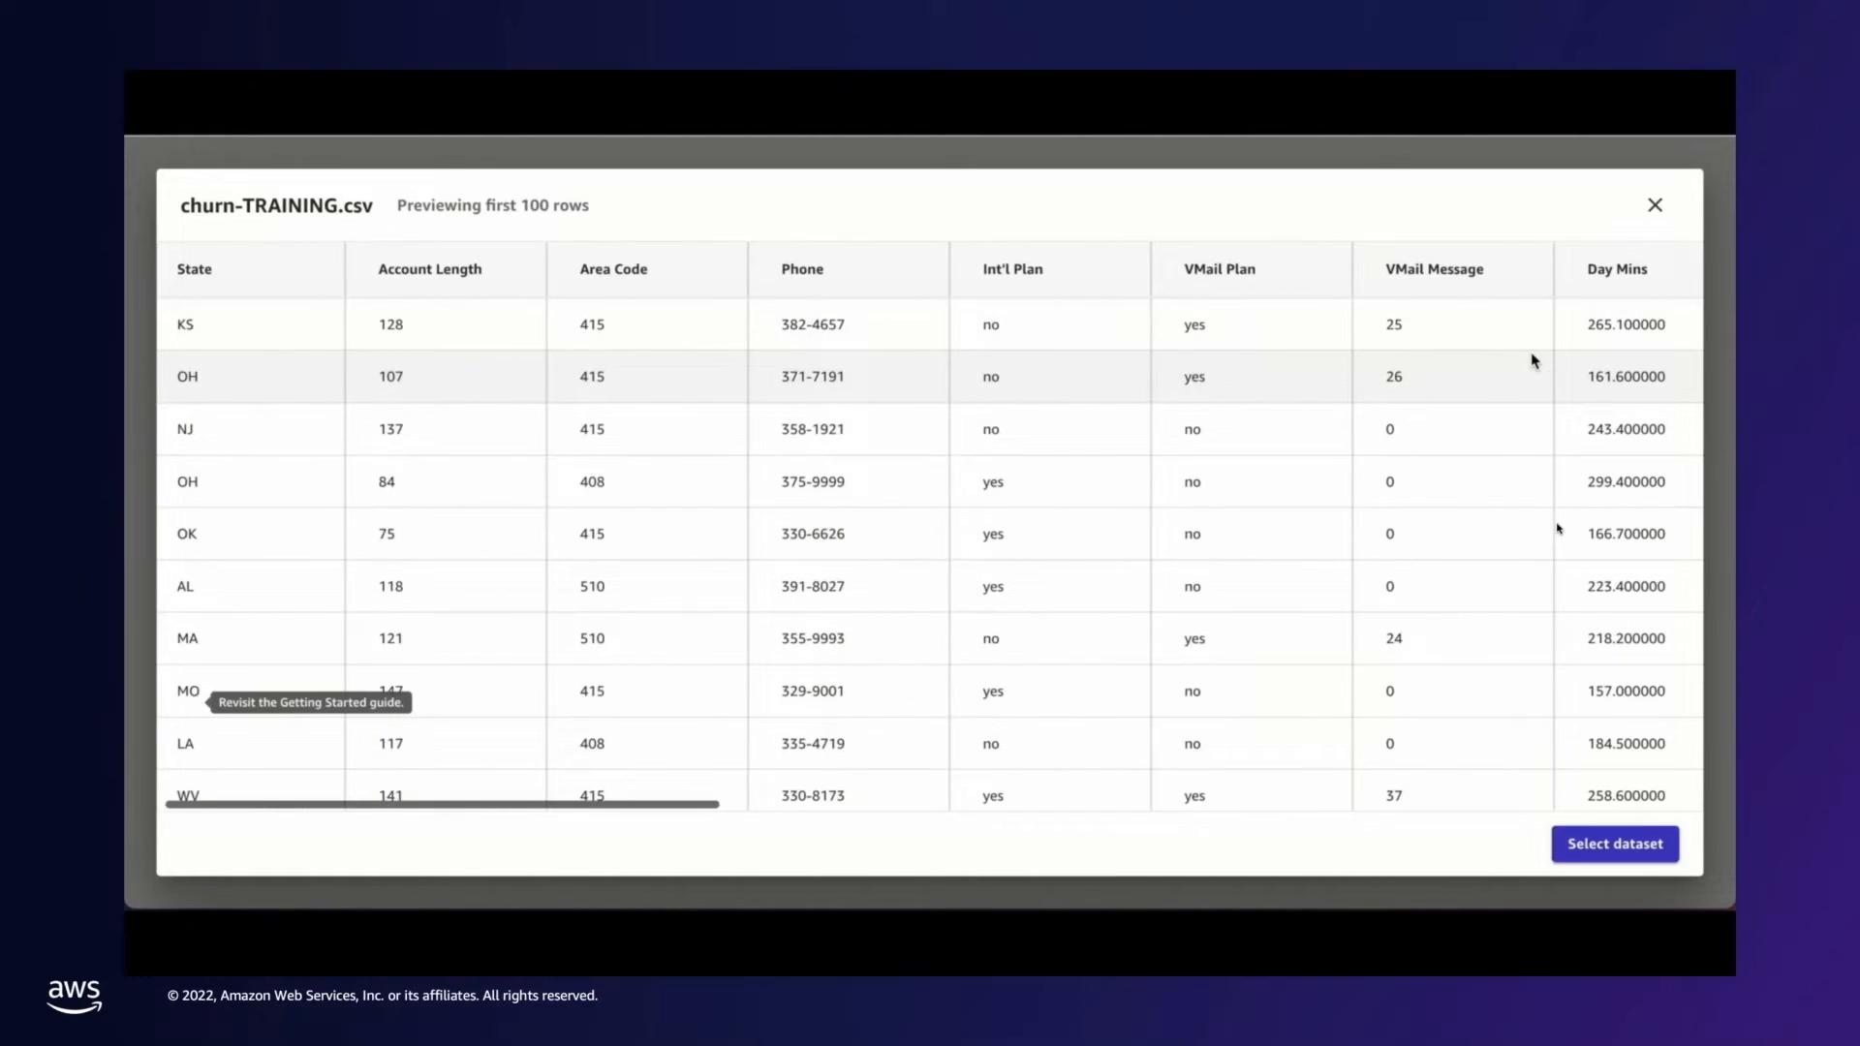
{"action": "scroll", "coordinate": [1534, 360], "scroll_direction": "right", "scroll_amount": 10}
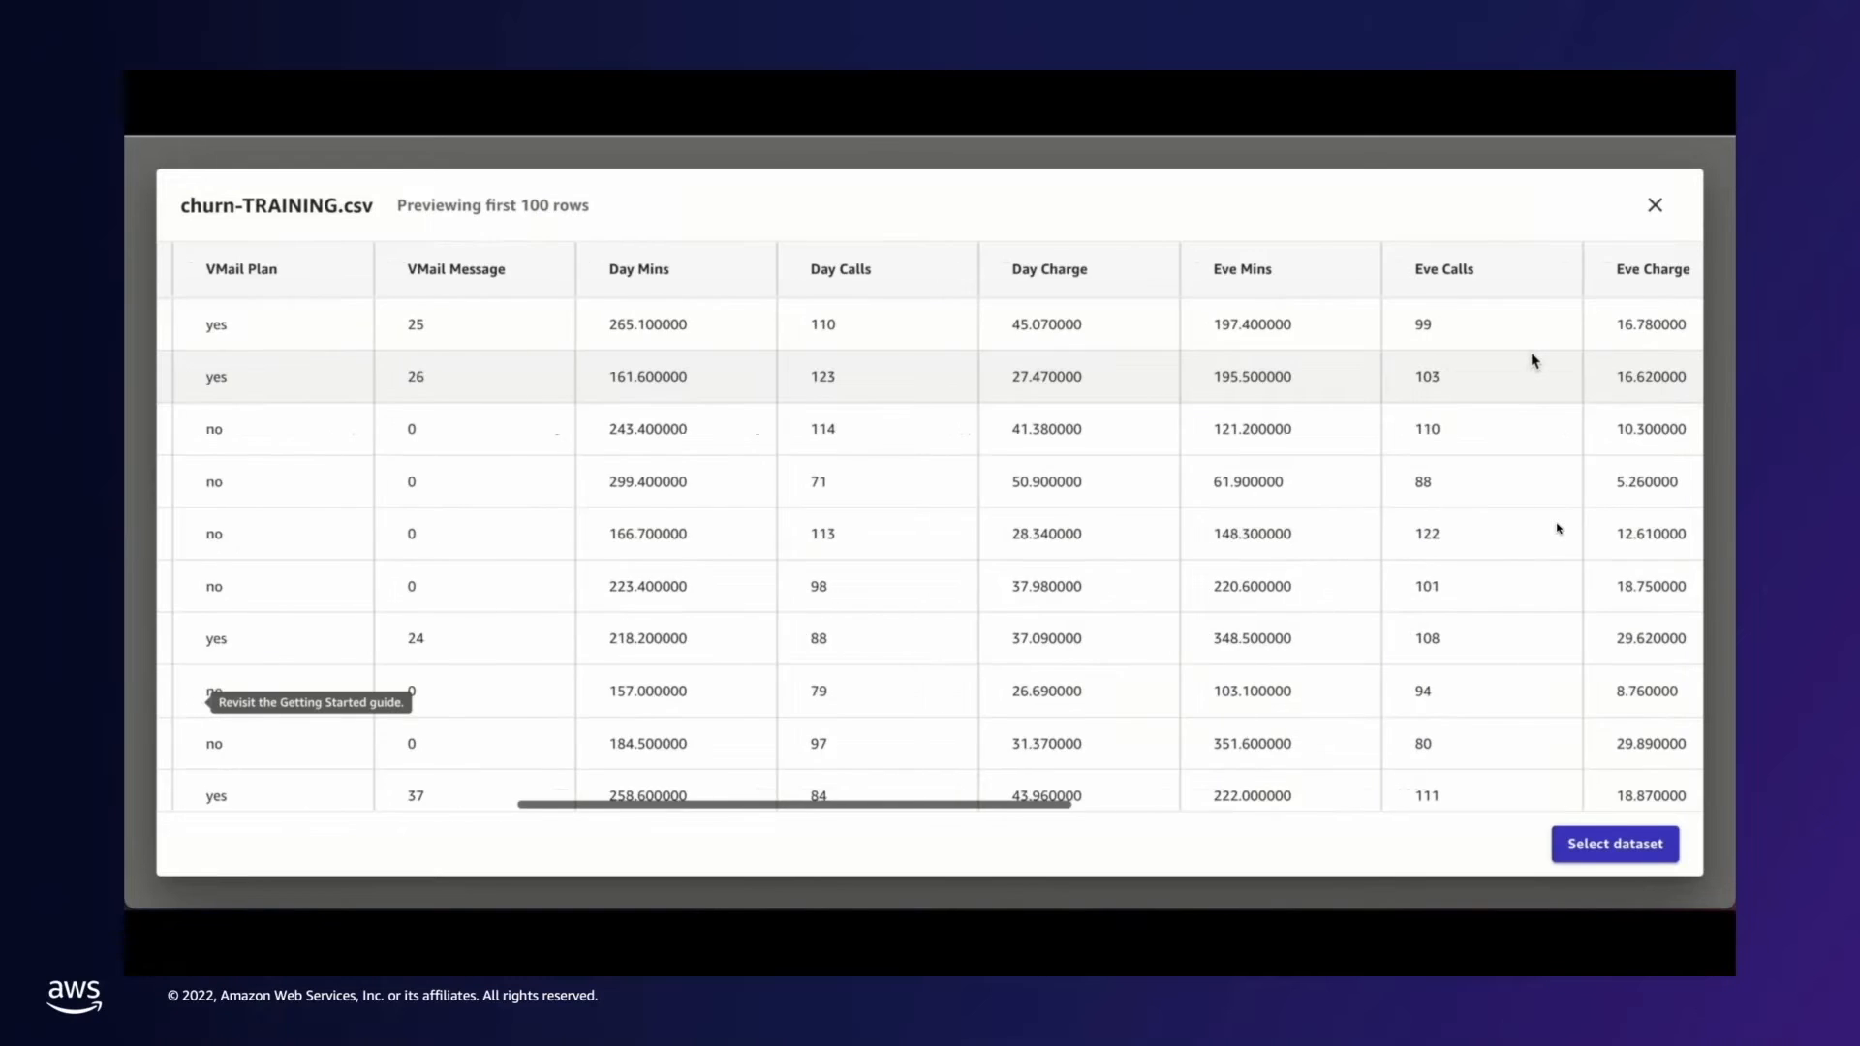
{"action": "scroll", "coordinate": [1533, 361], "scroll_direction": "right", "scroll_amount": 4}
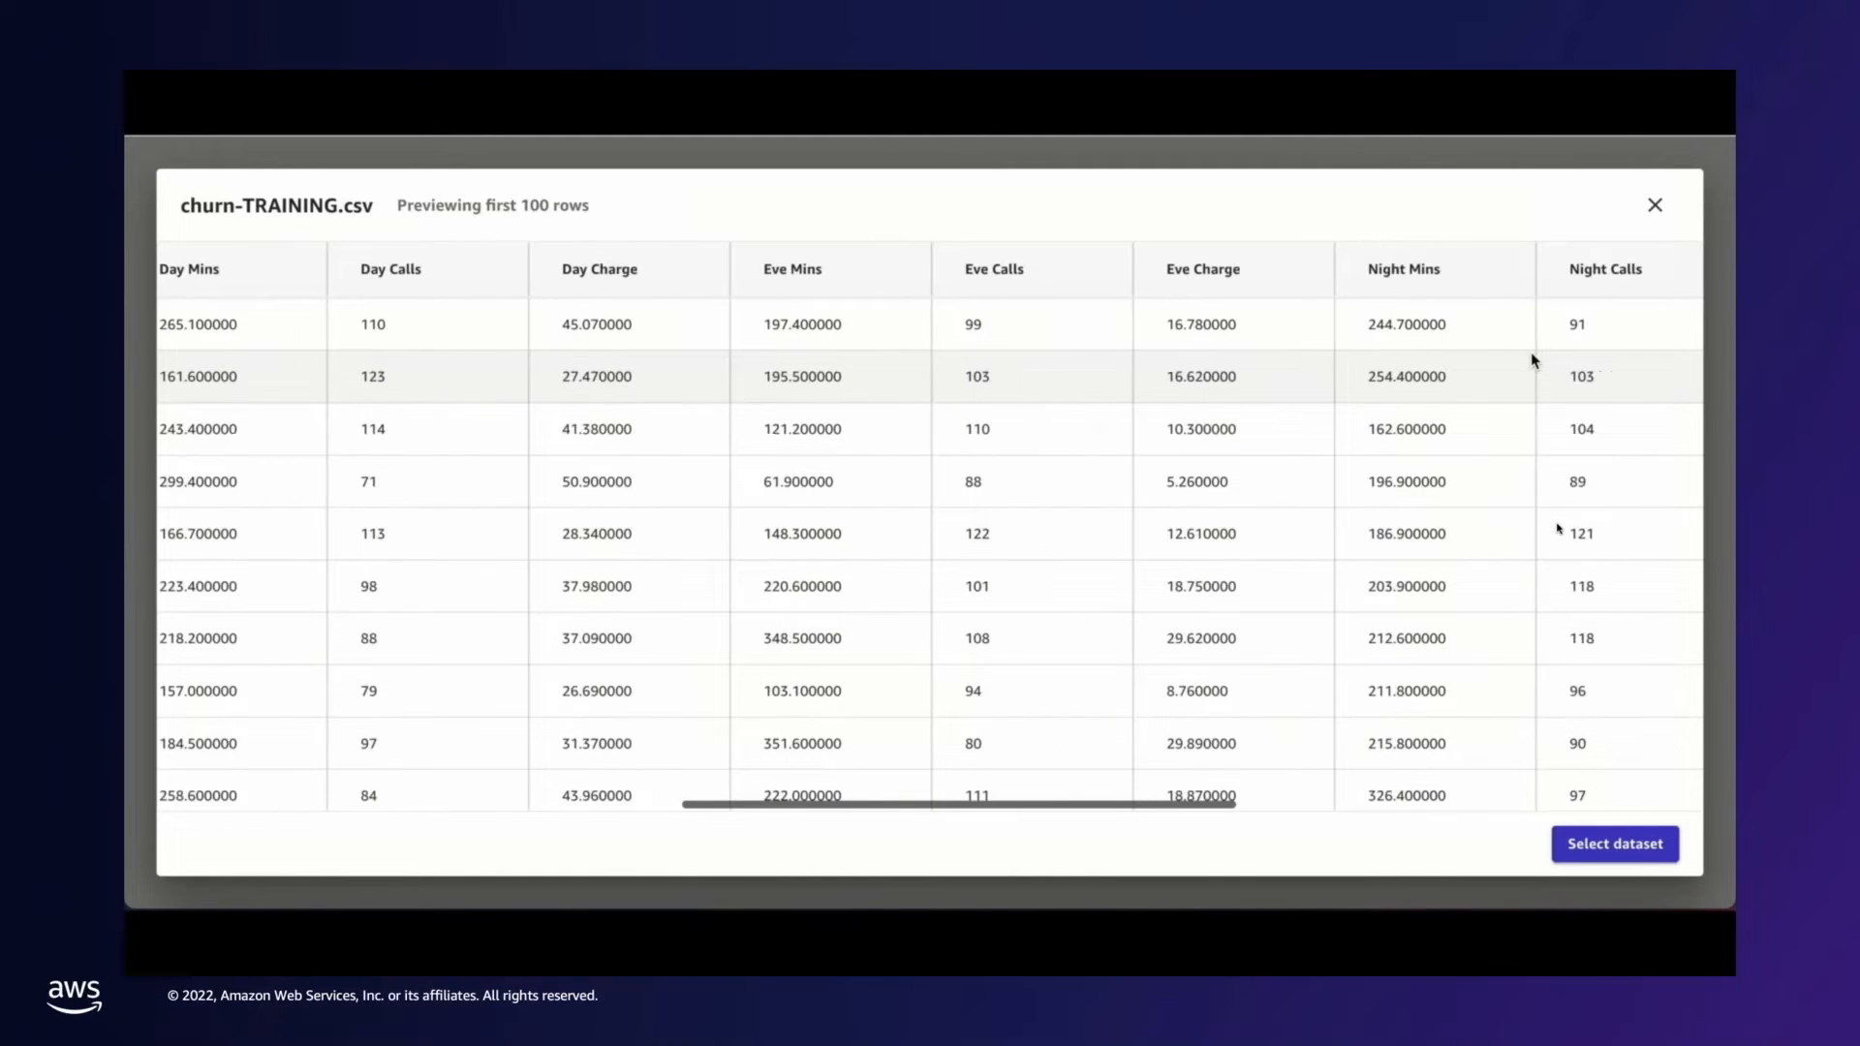
{"action": "scroll", "coordinate": [1534, 361], "scroll_direction": "right", "scroll_amount": 6}
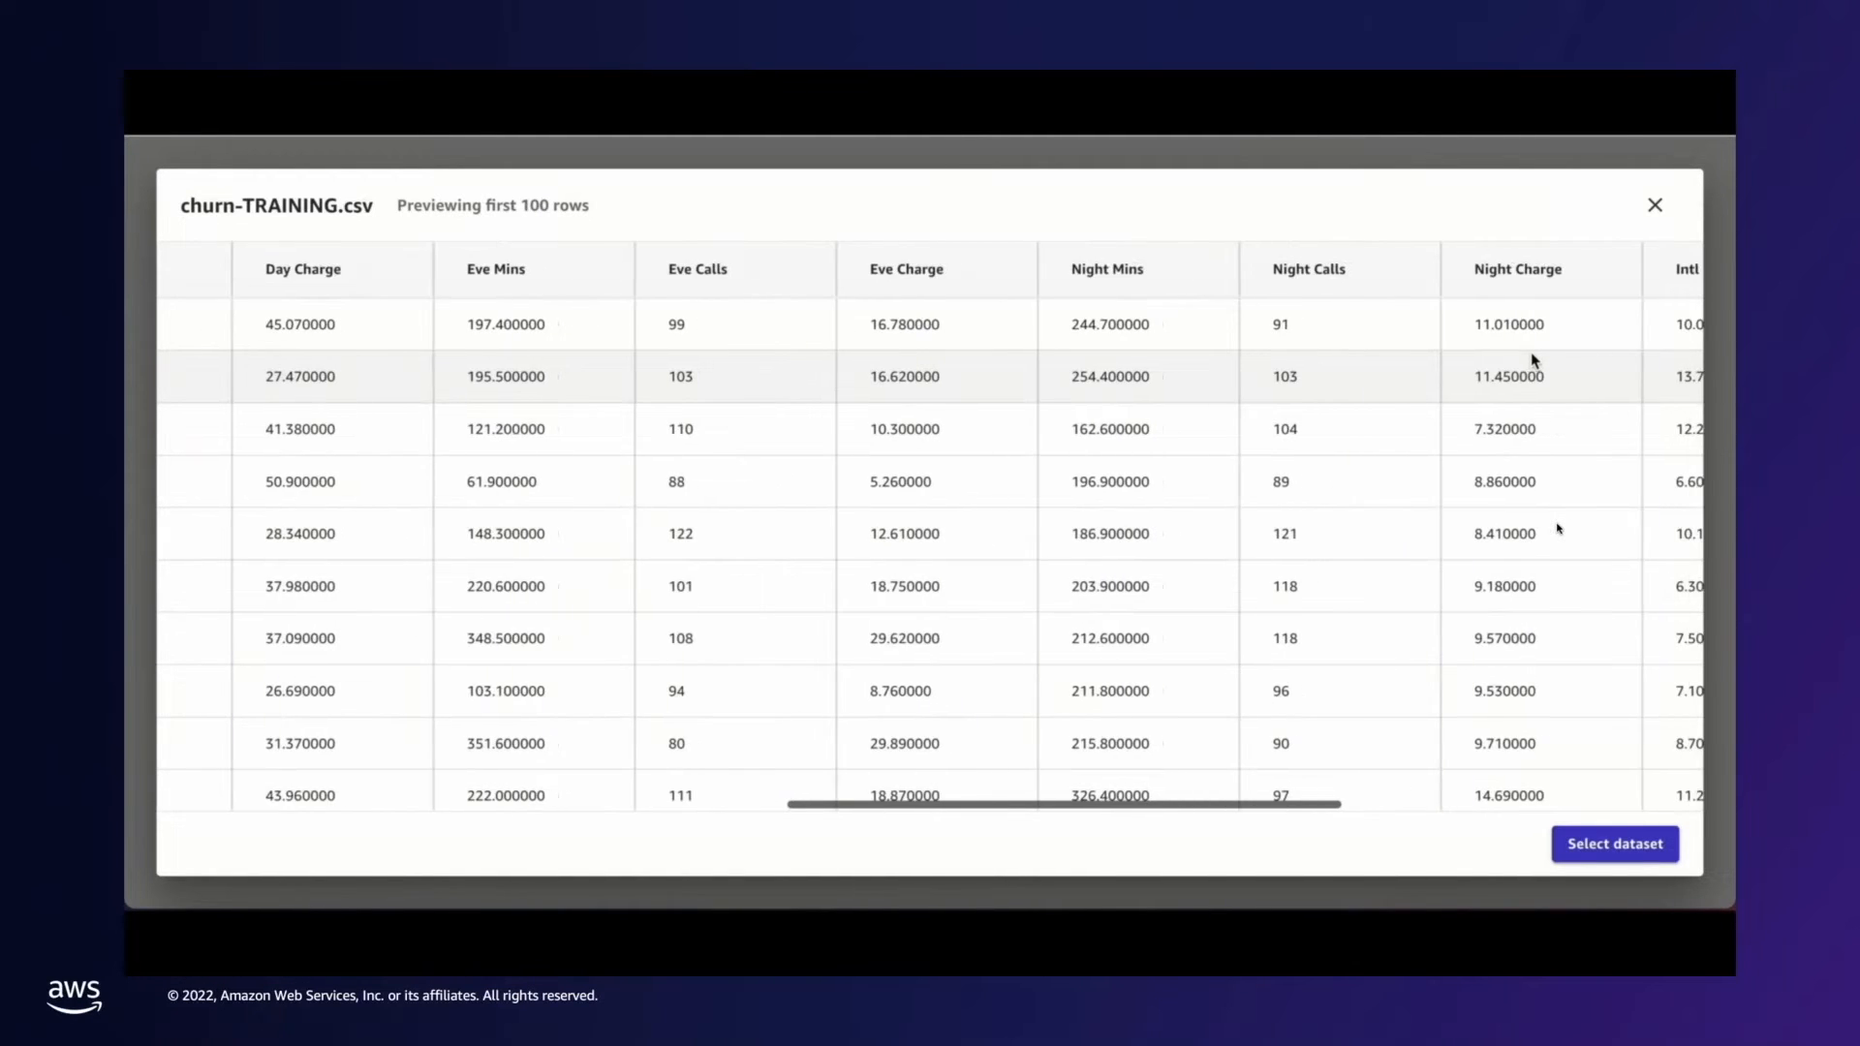
{"action": "scroll", "coordinate": [1533, 360], "scroll_direction": "right", "scroll_amount": 5}
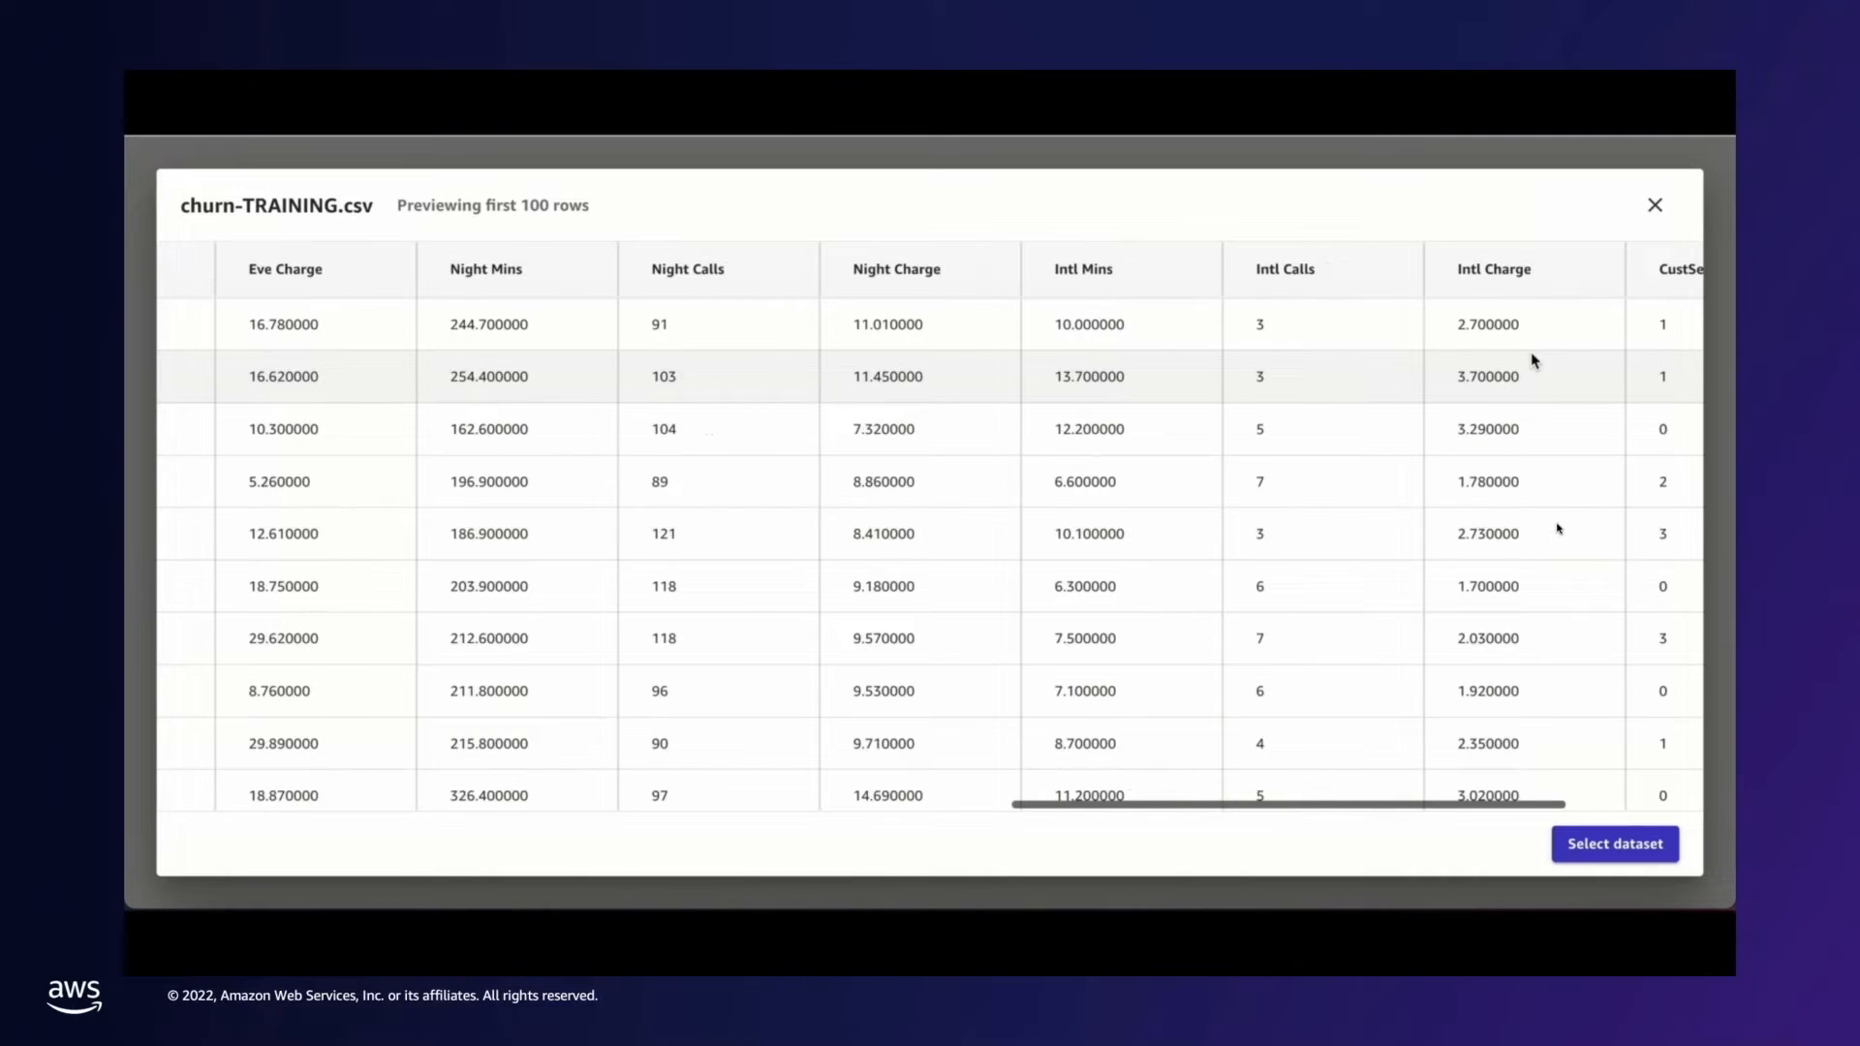
{"action": "scroll", "coordinate": [1533, 360], "scroll_direction": "right", "scroll_amount": 2}
{"action": "scroll", "coordinate": [1534, 360], "scroll_direction": "right", "scroll_amount": 1}
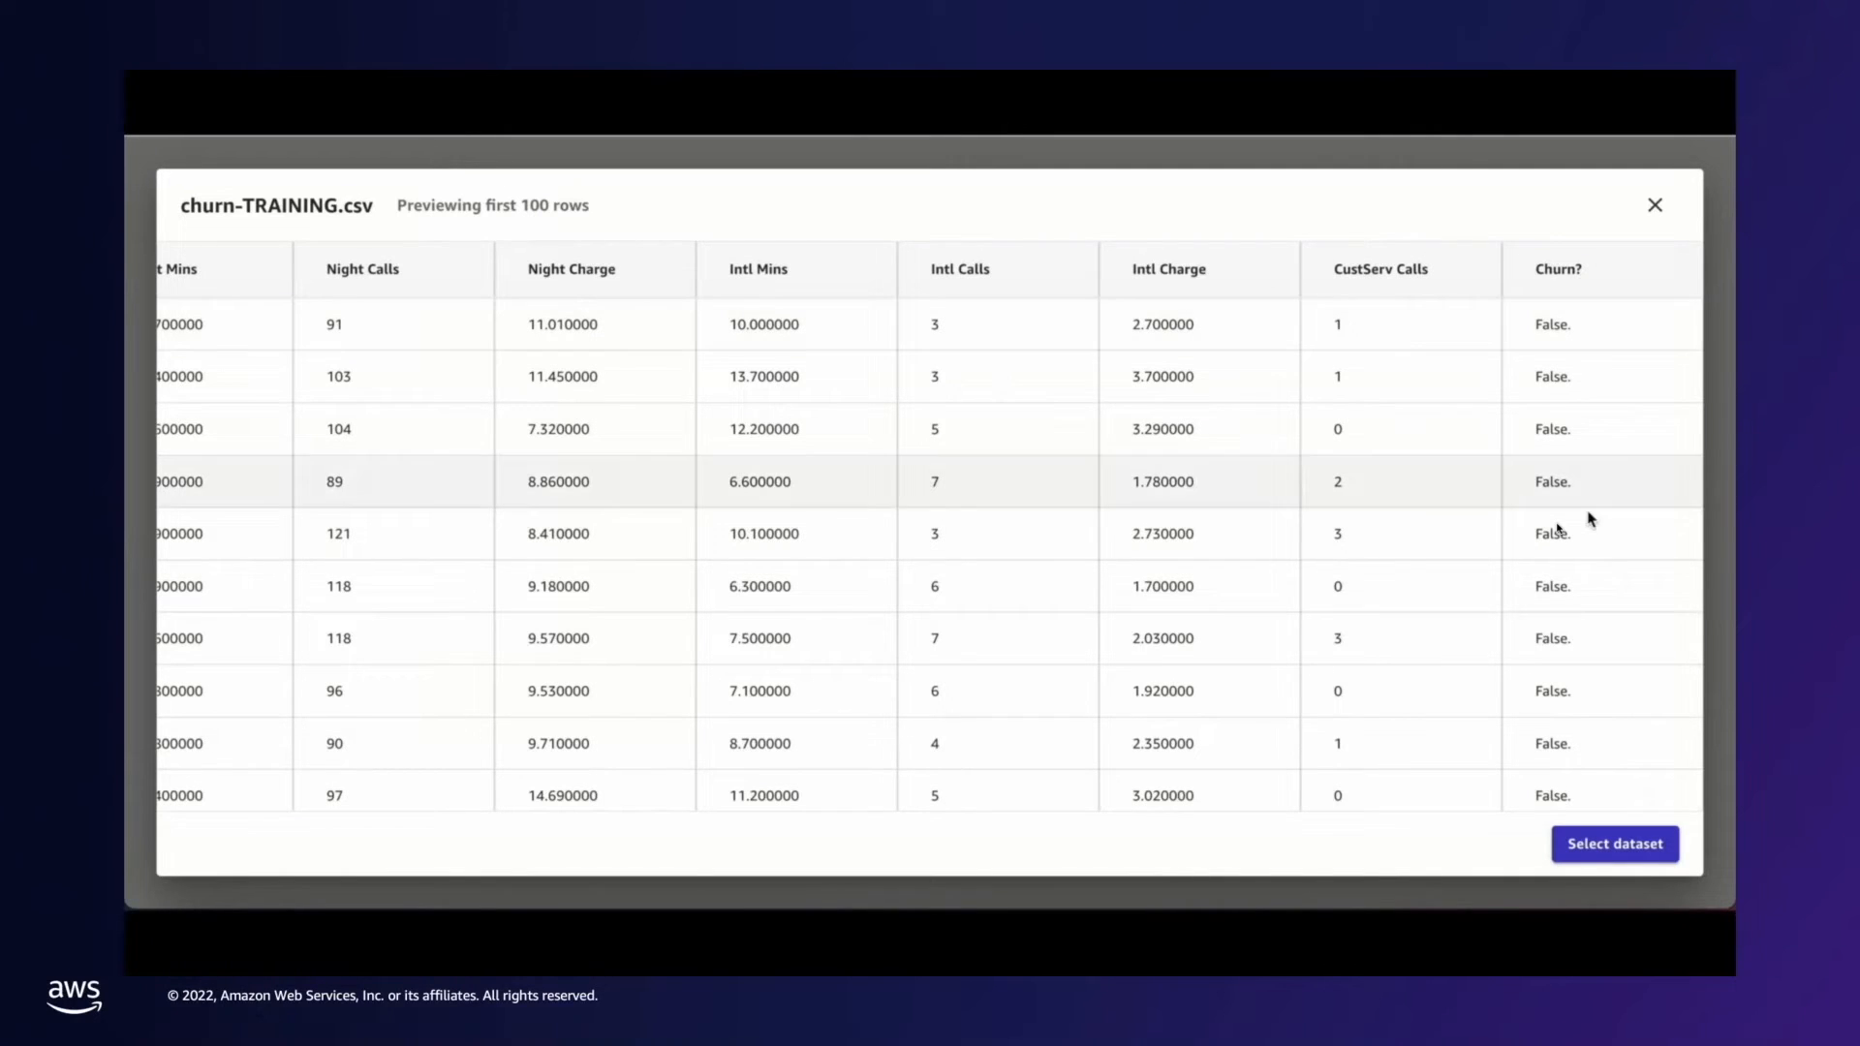
{"action": "left_click", "coordinate": [1593, 833]}
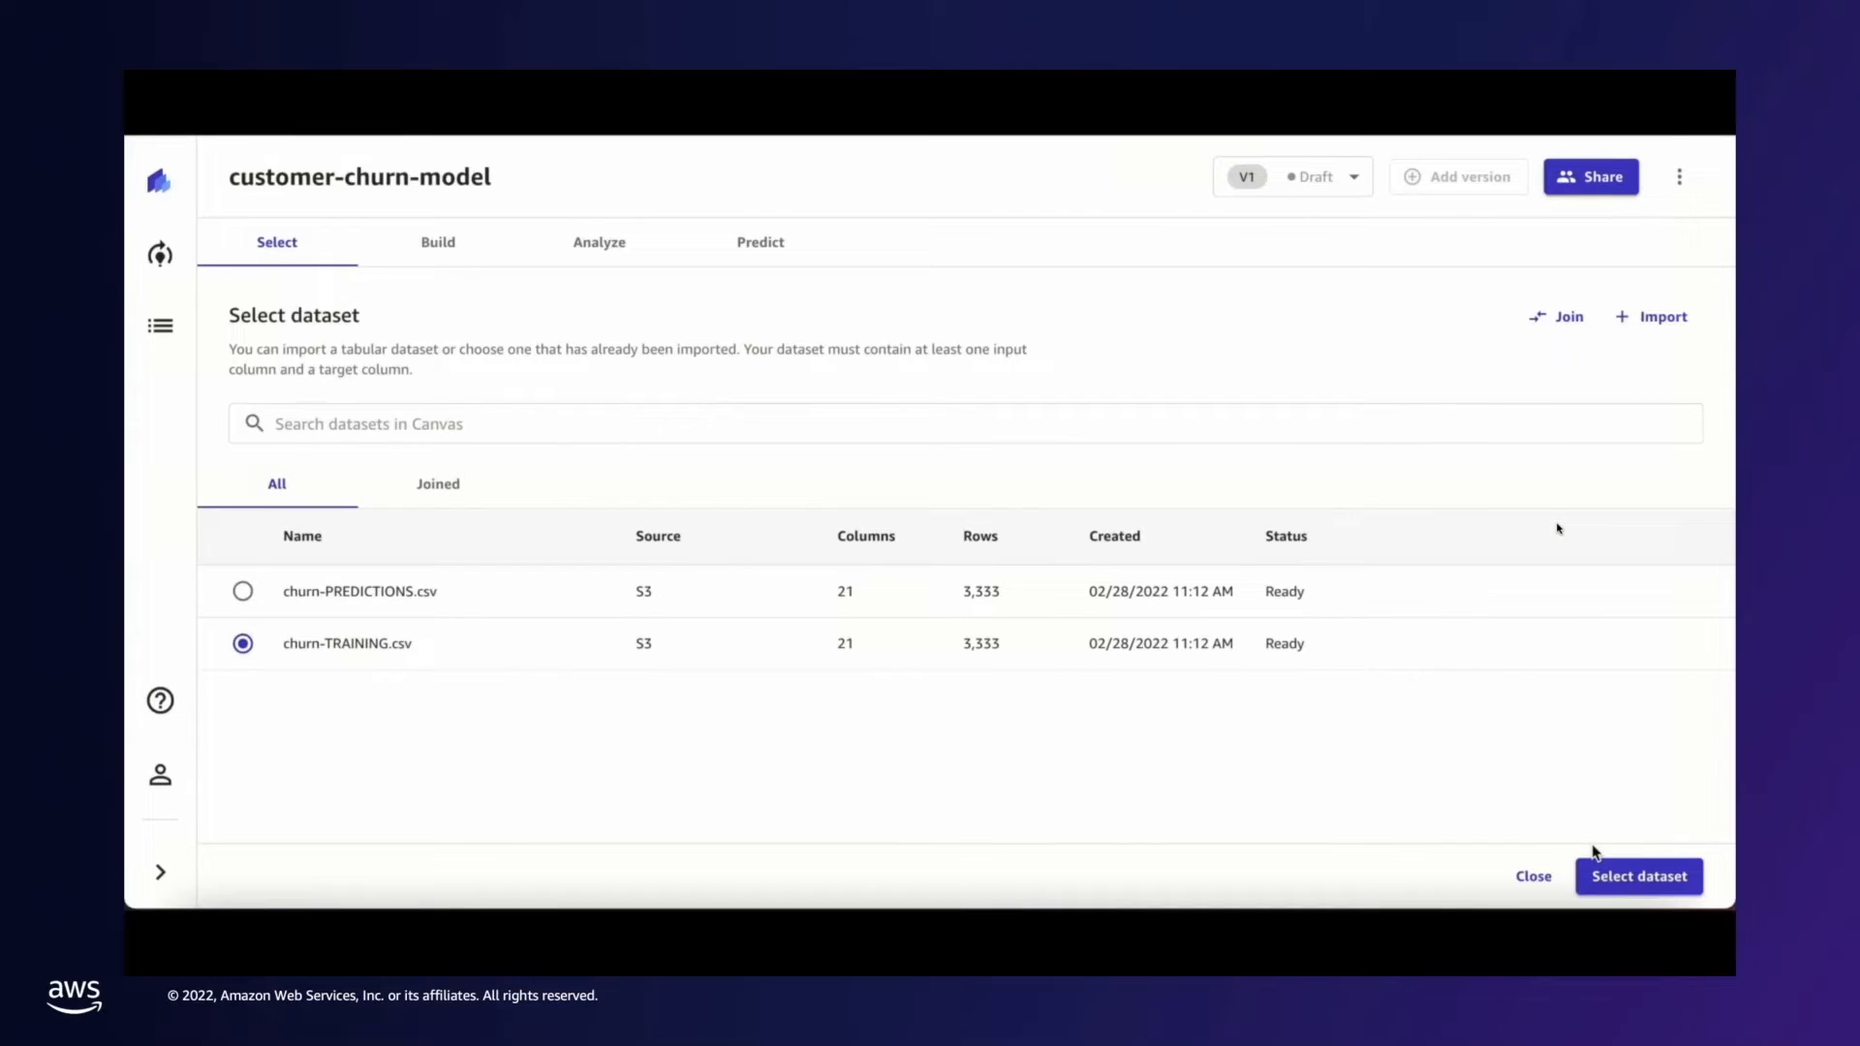
{"action": "left_click", "coordinate": [1613, 877]}
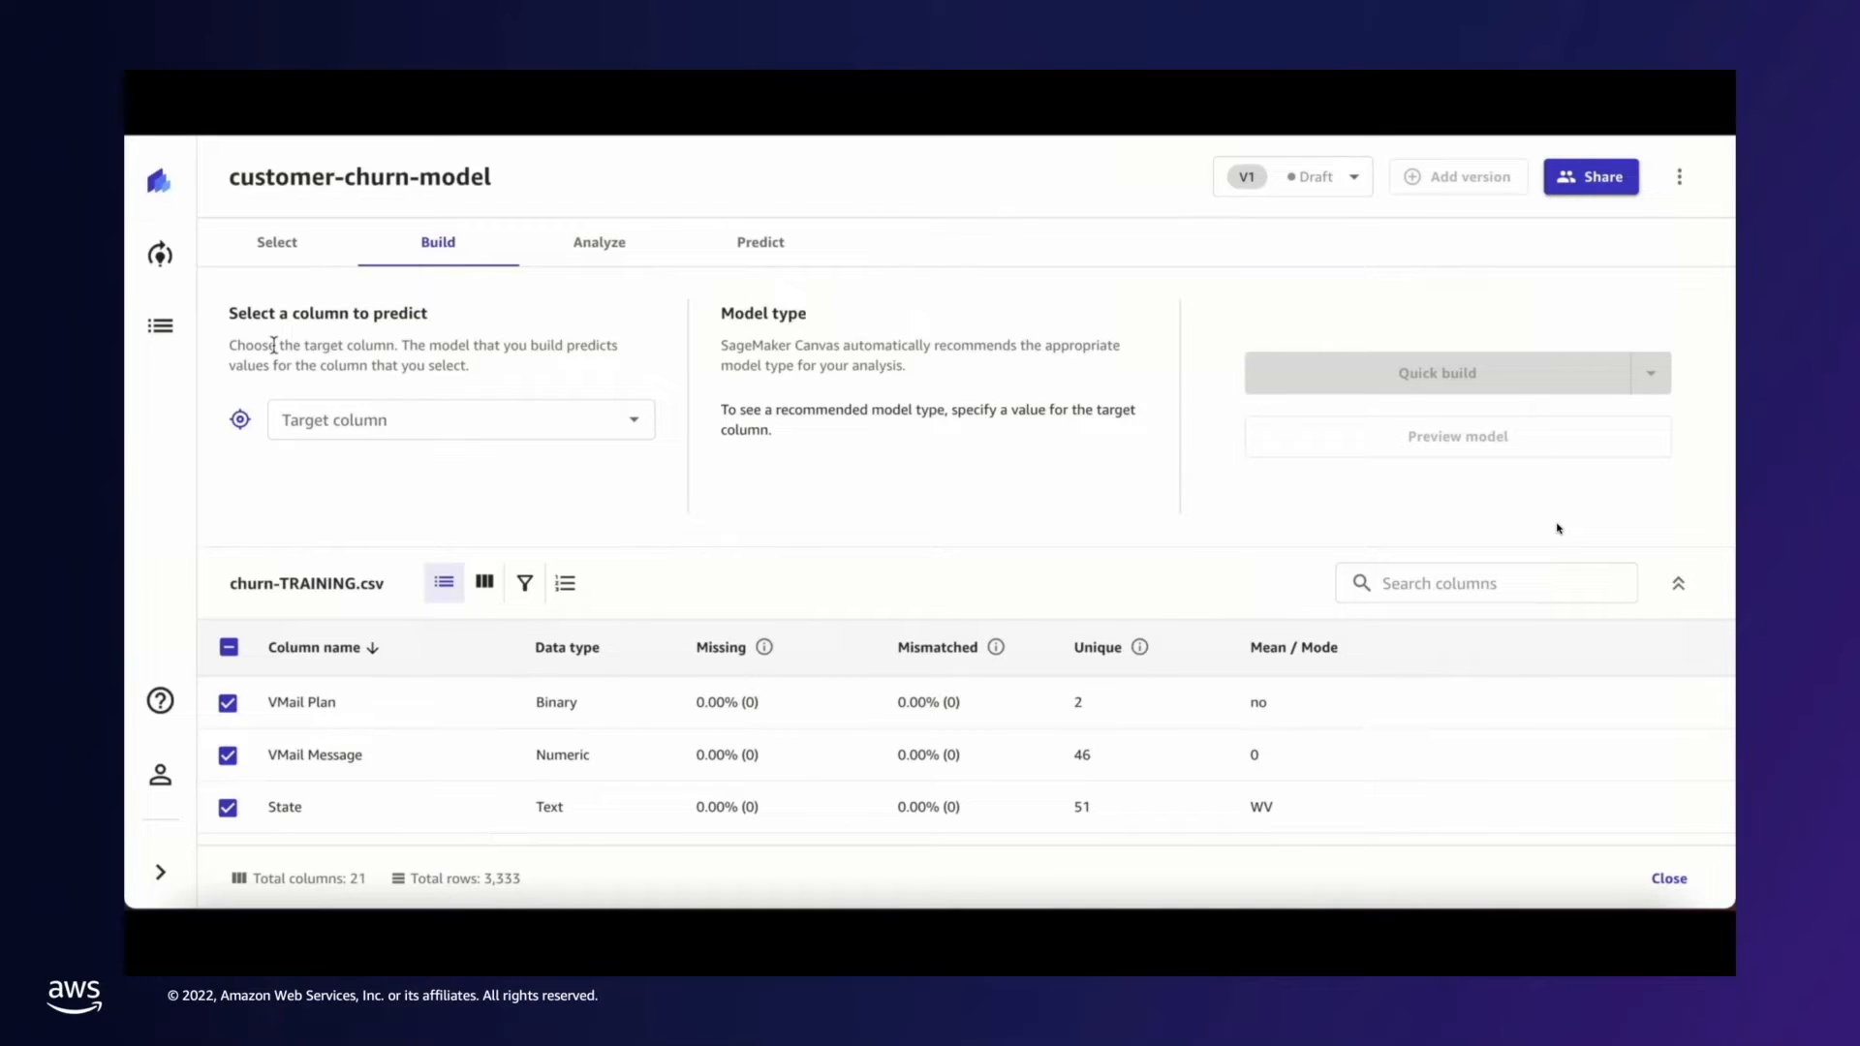
- Set Churn? as the target column for the model to predict
{"action": "left_click", "coordinate": [484, 417]}
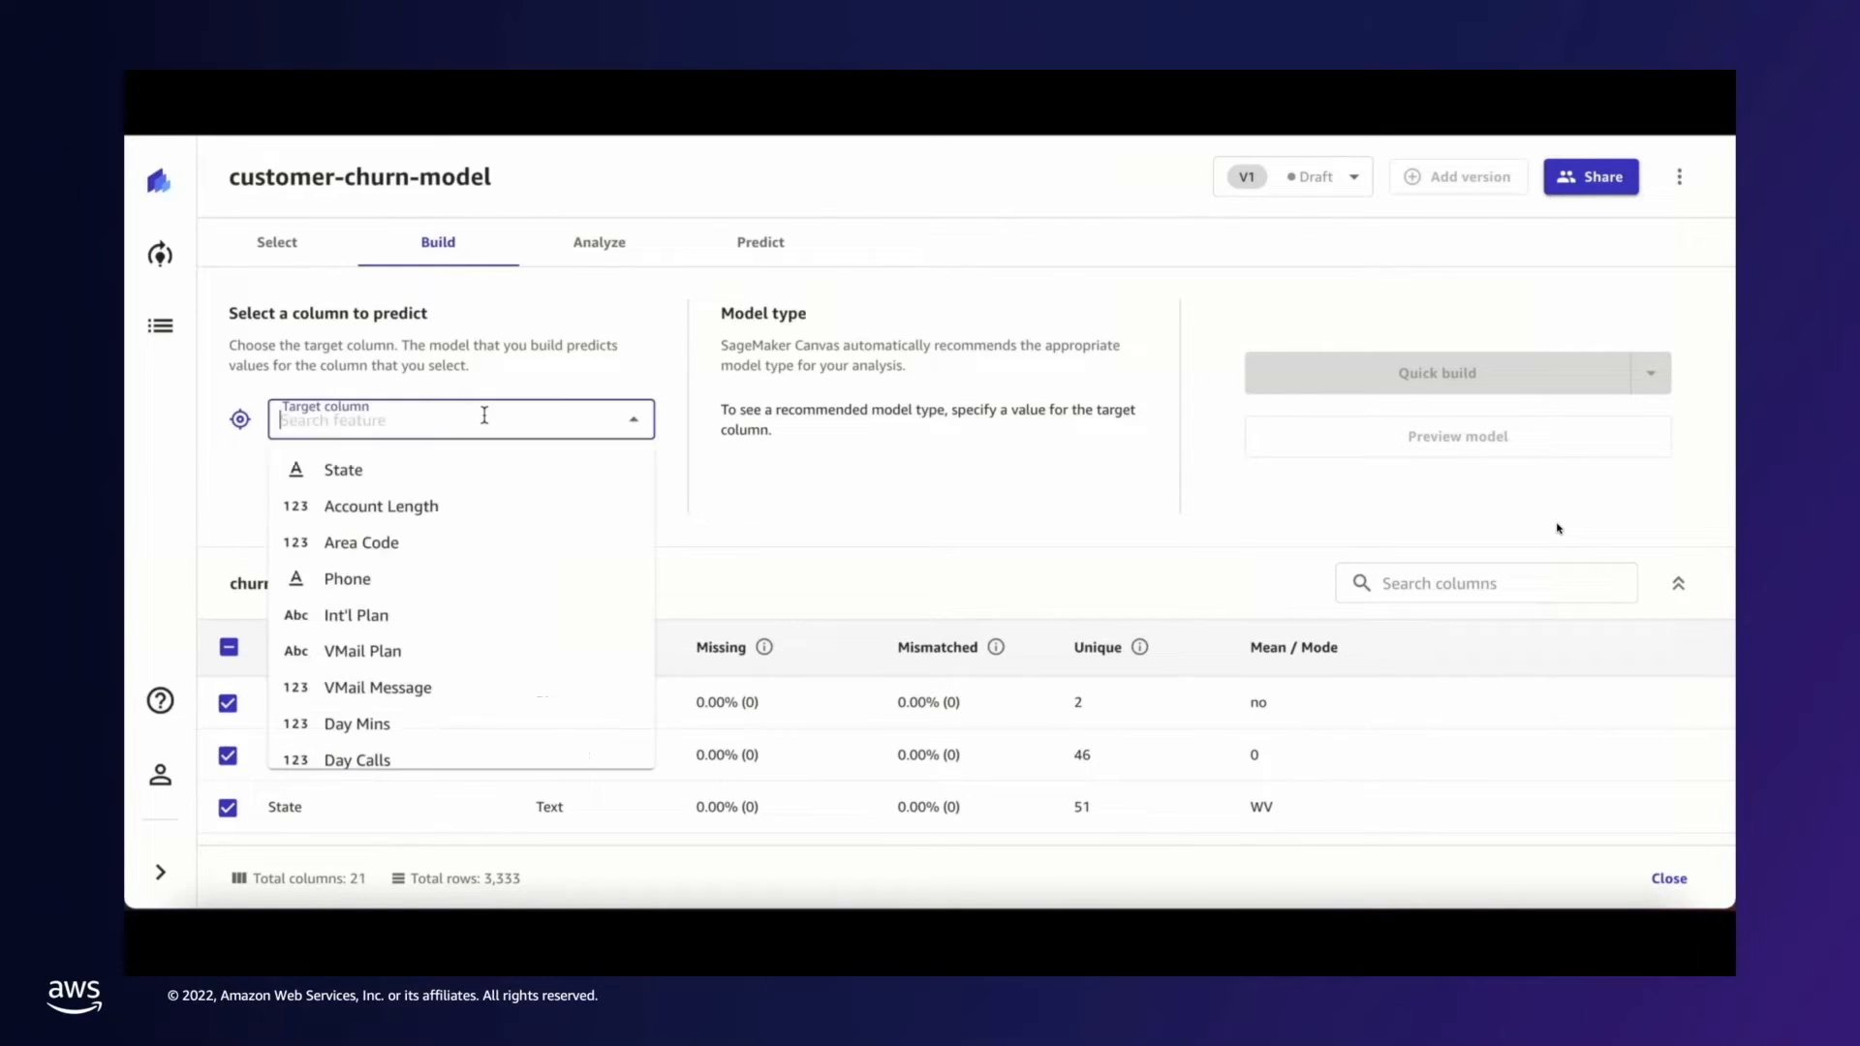
{"action": "type", "text": "ch"}
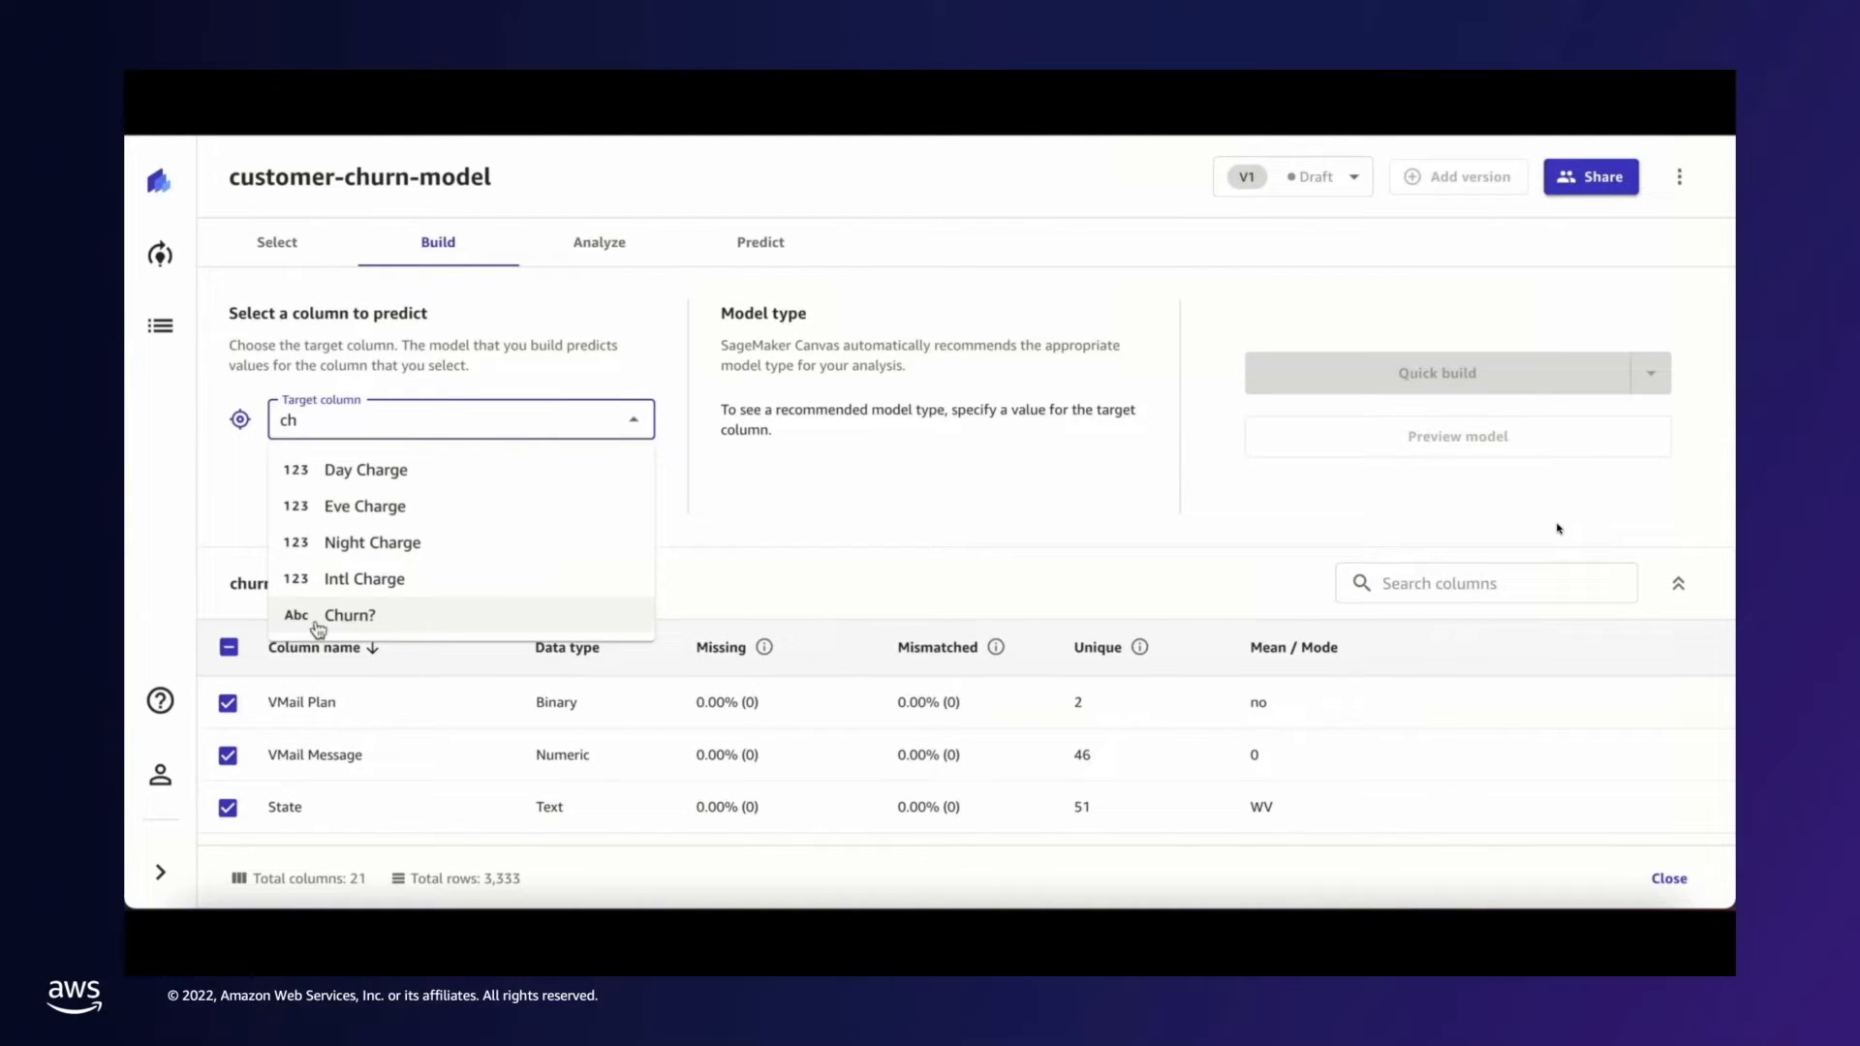
{"action": "left_click", "coordinate": [389, 621]}
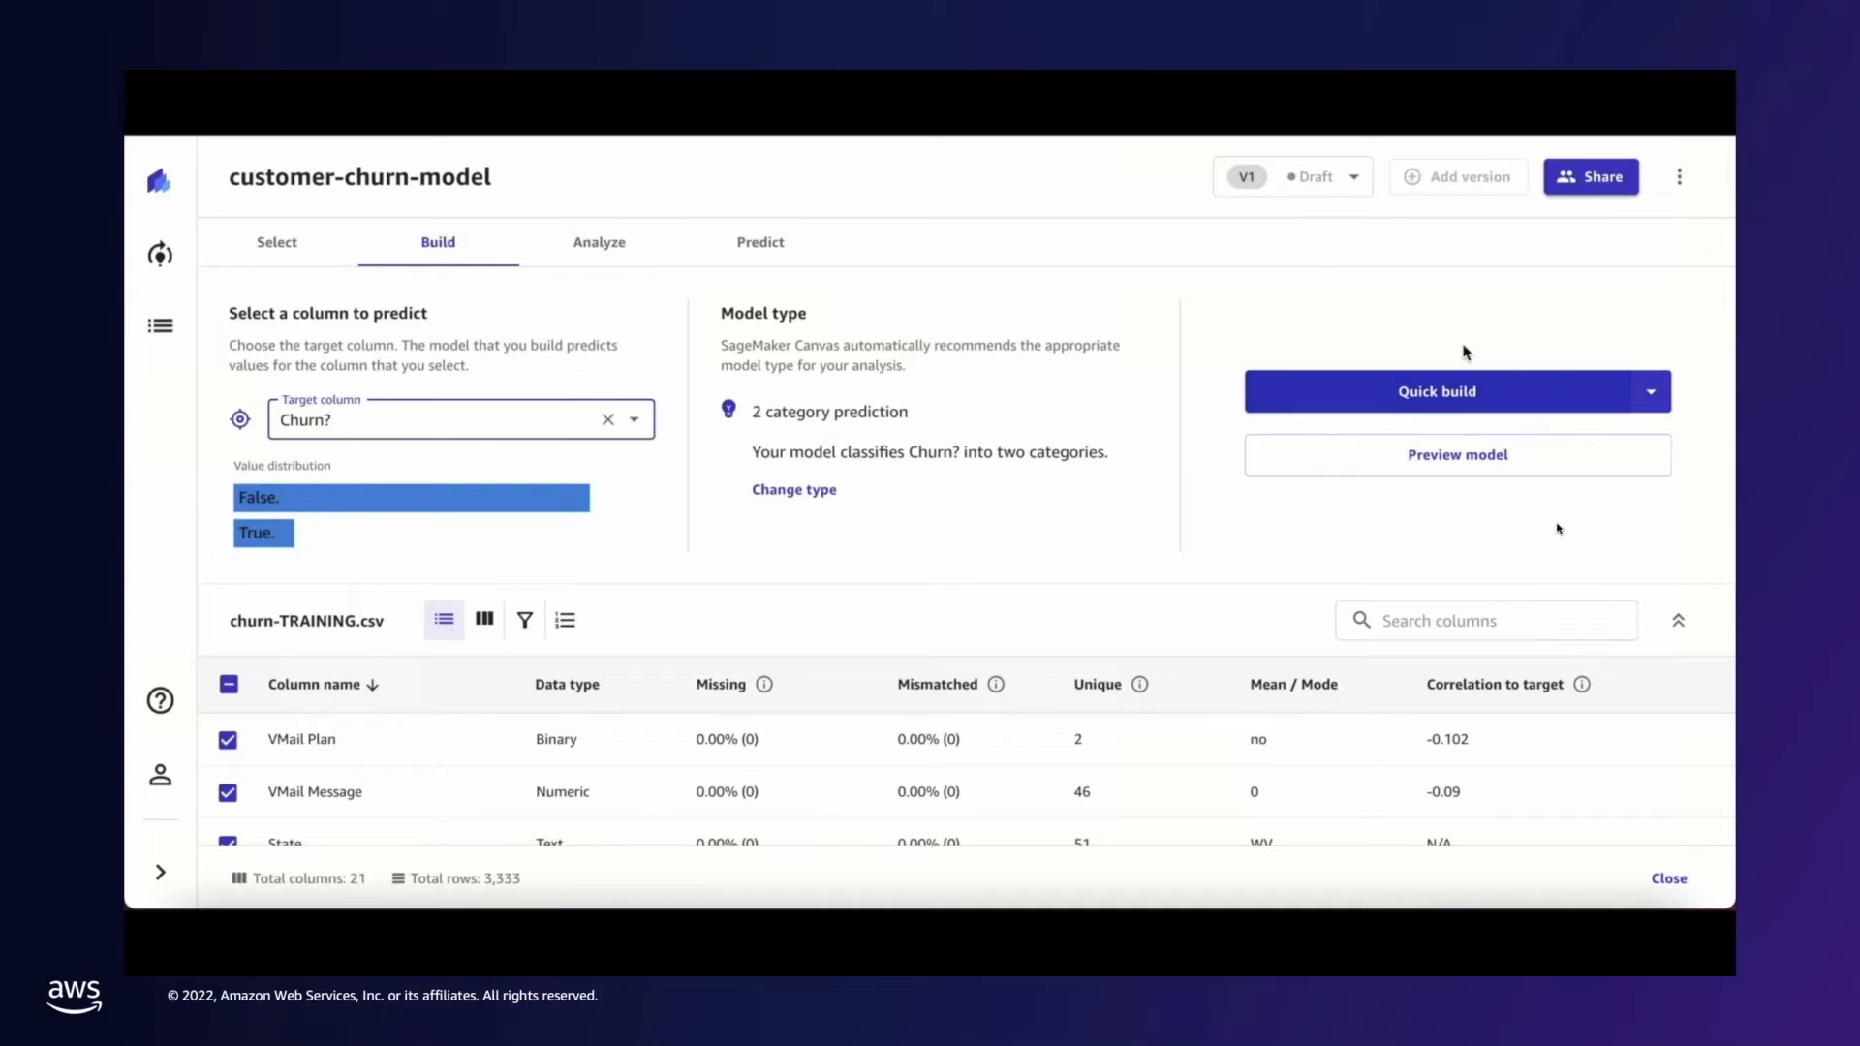
- Compare the available build types and build the churn model with Quick build
{"action": "left_click", "coordinate": [1651, 390]}
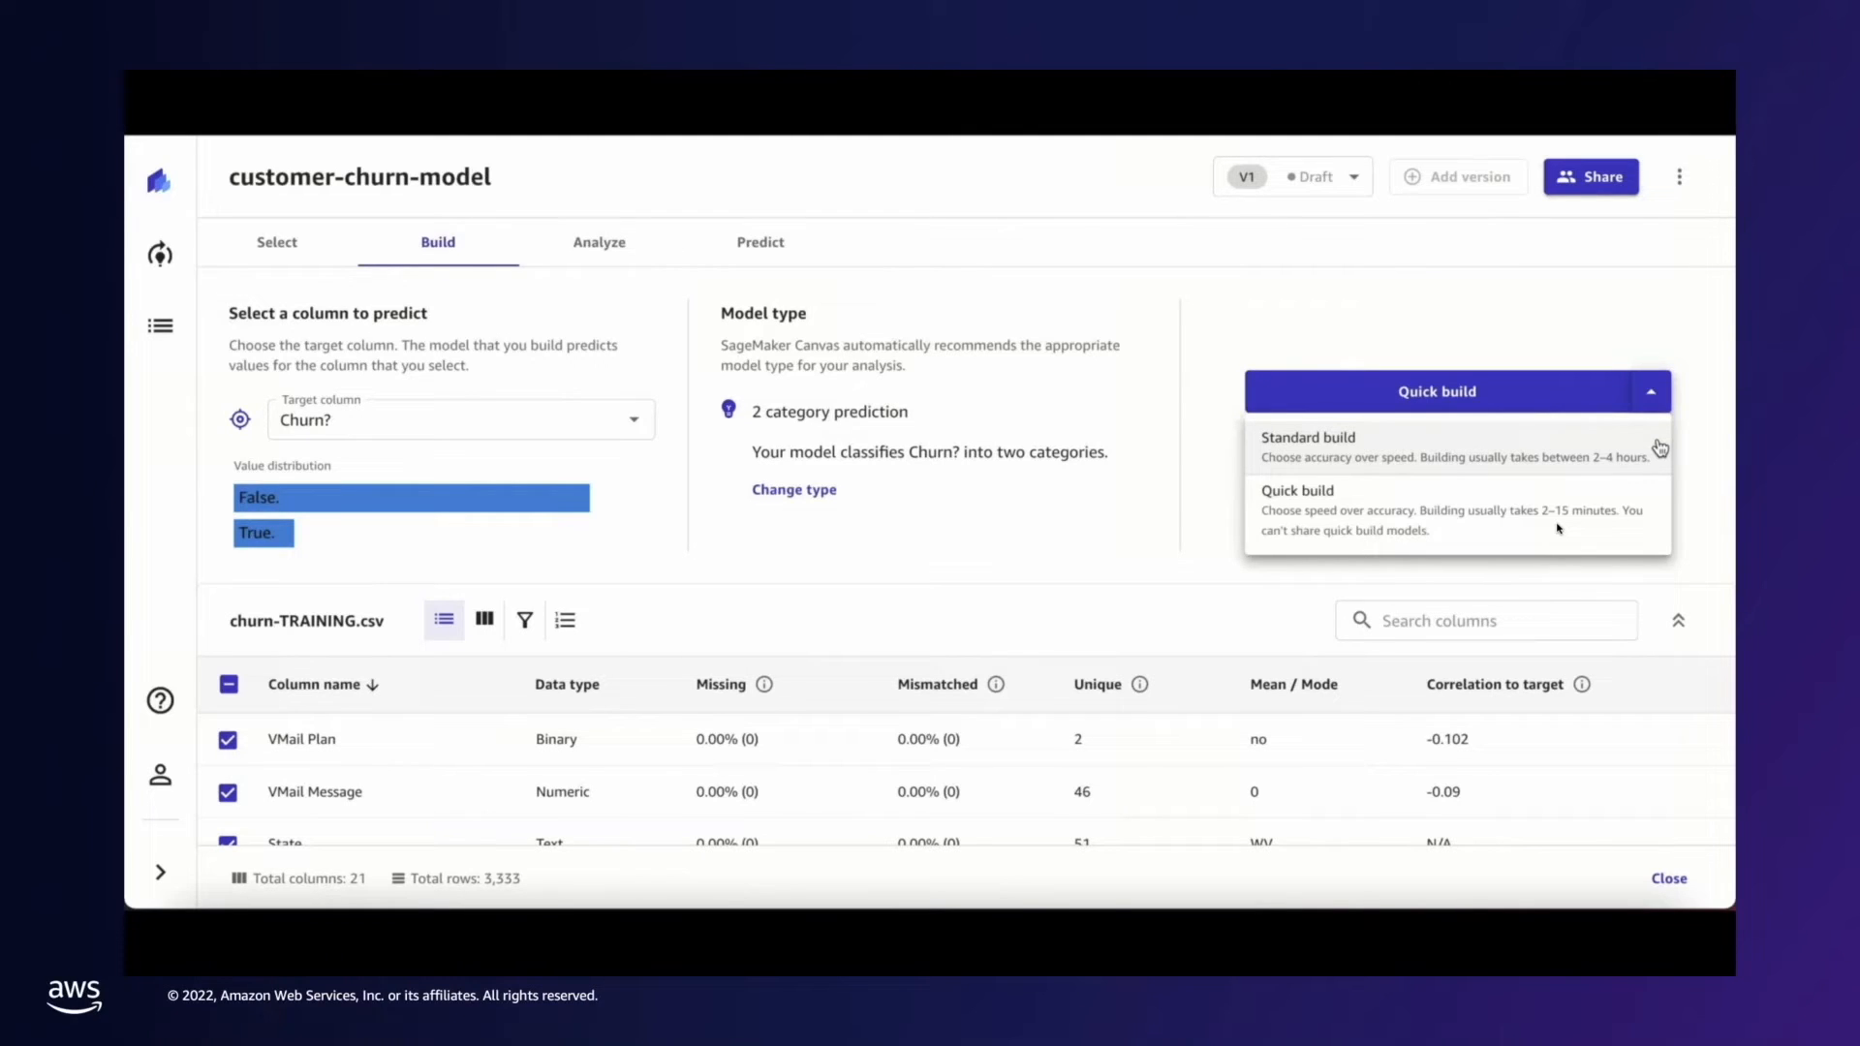
{"action": "left_click", "coordinate": [1649, 521]}
{"action": "left_click", "coordinate": [1500, 397]}
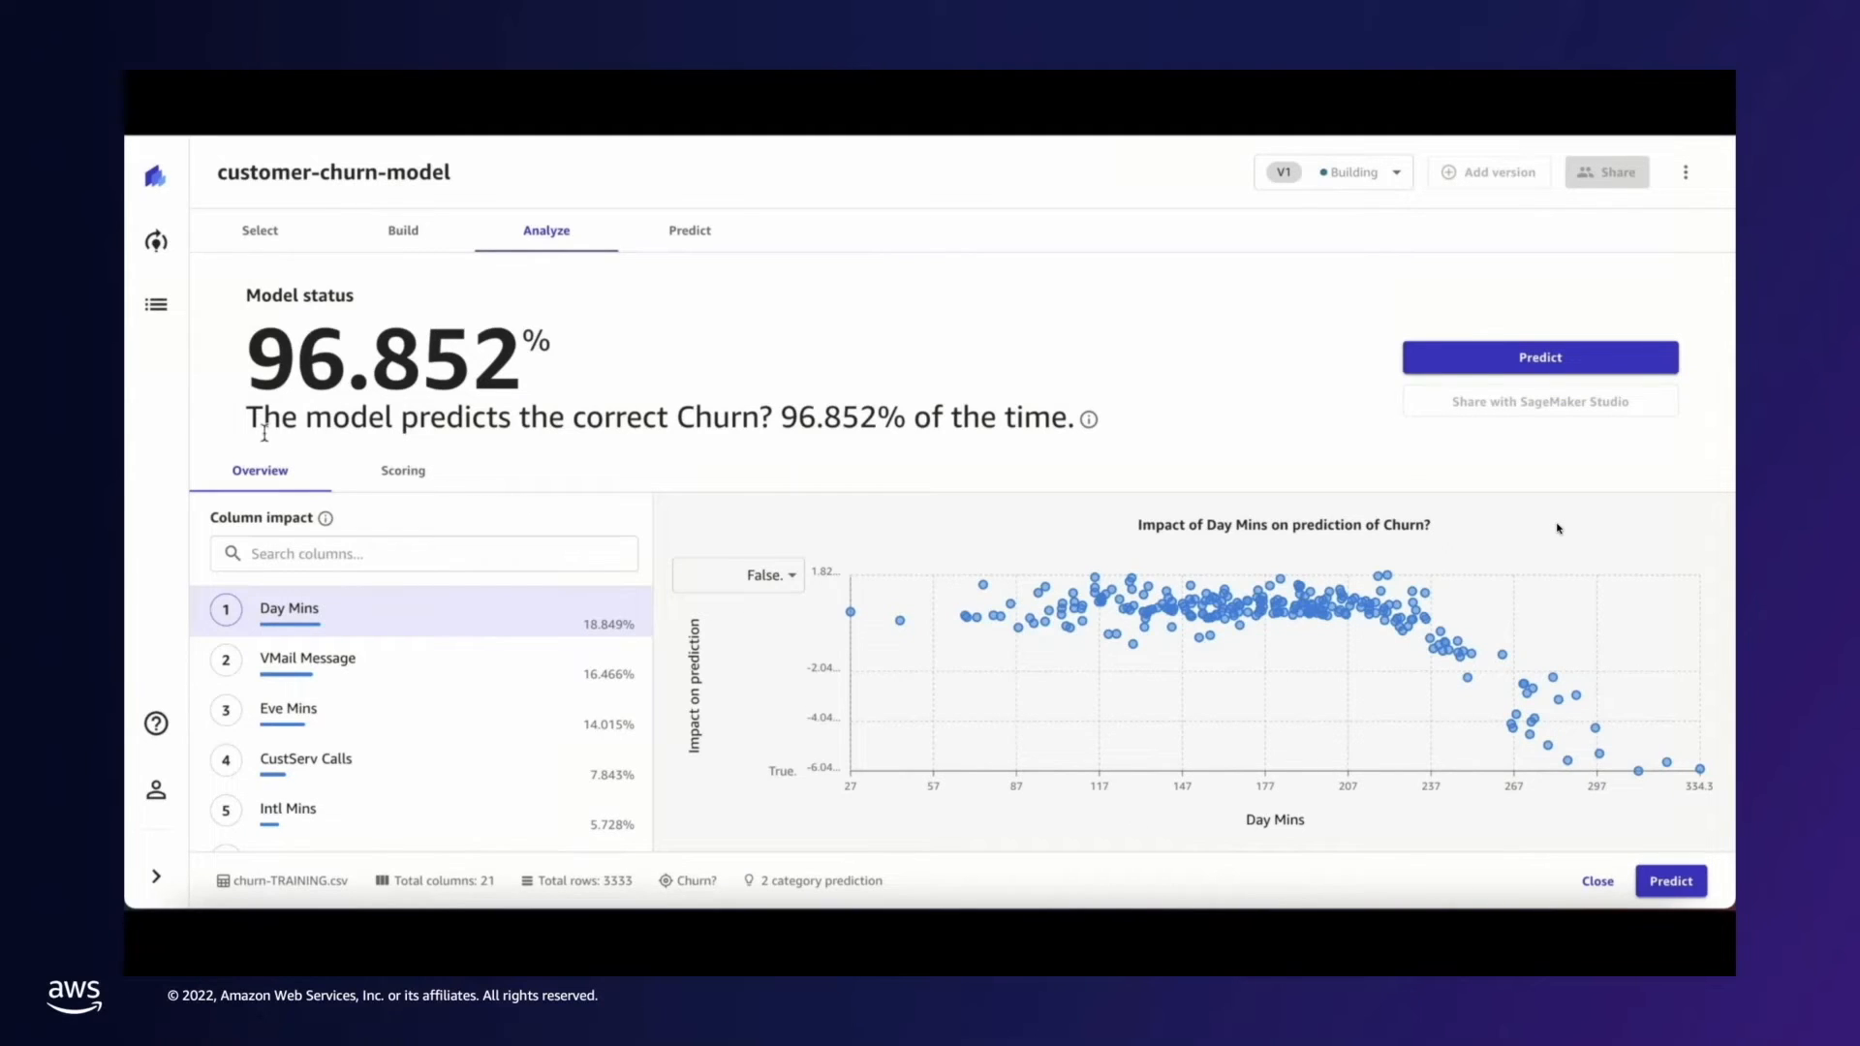
- Examine the model's scoring, including the predicted versus actual flow and the accuracy insights
{"action": "left_click", "coordinate": [408, 479]}
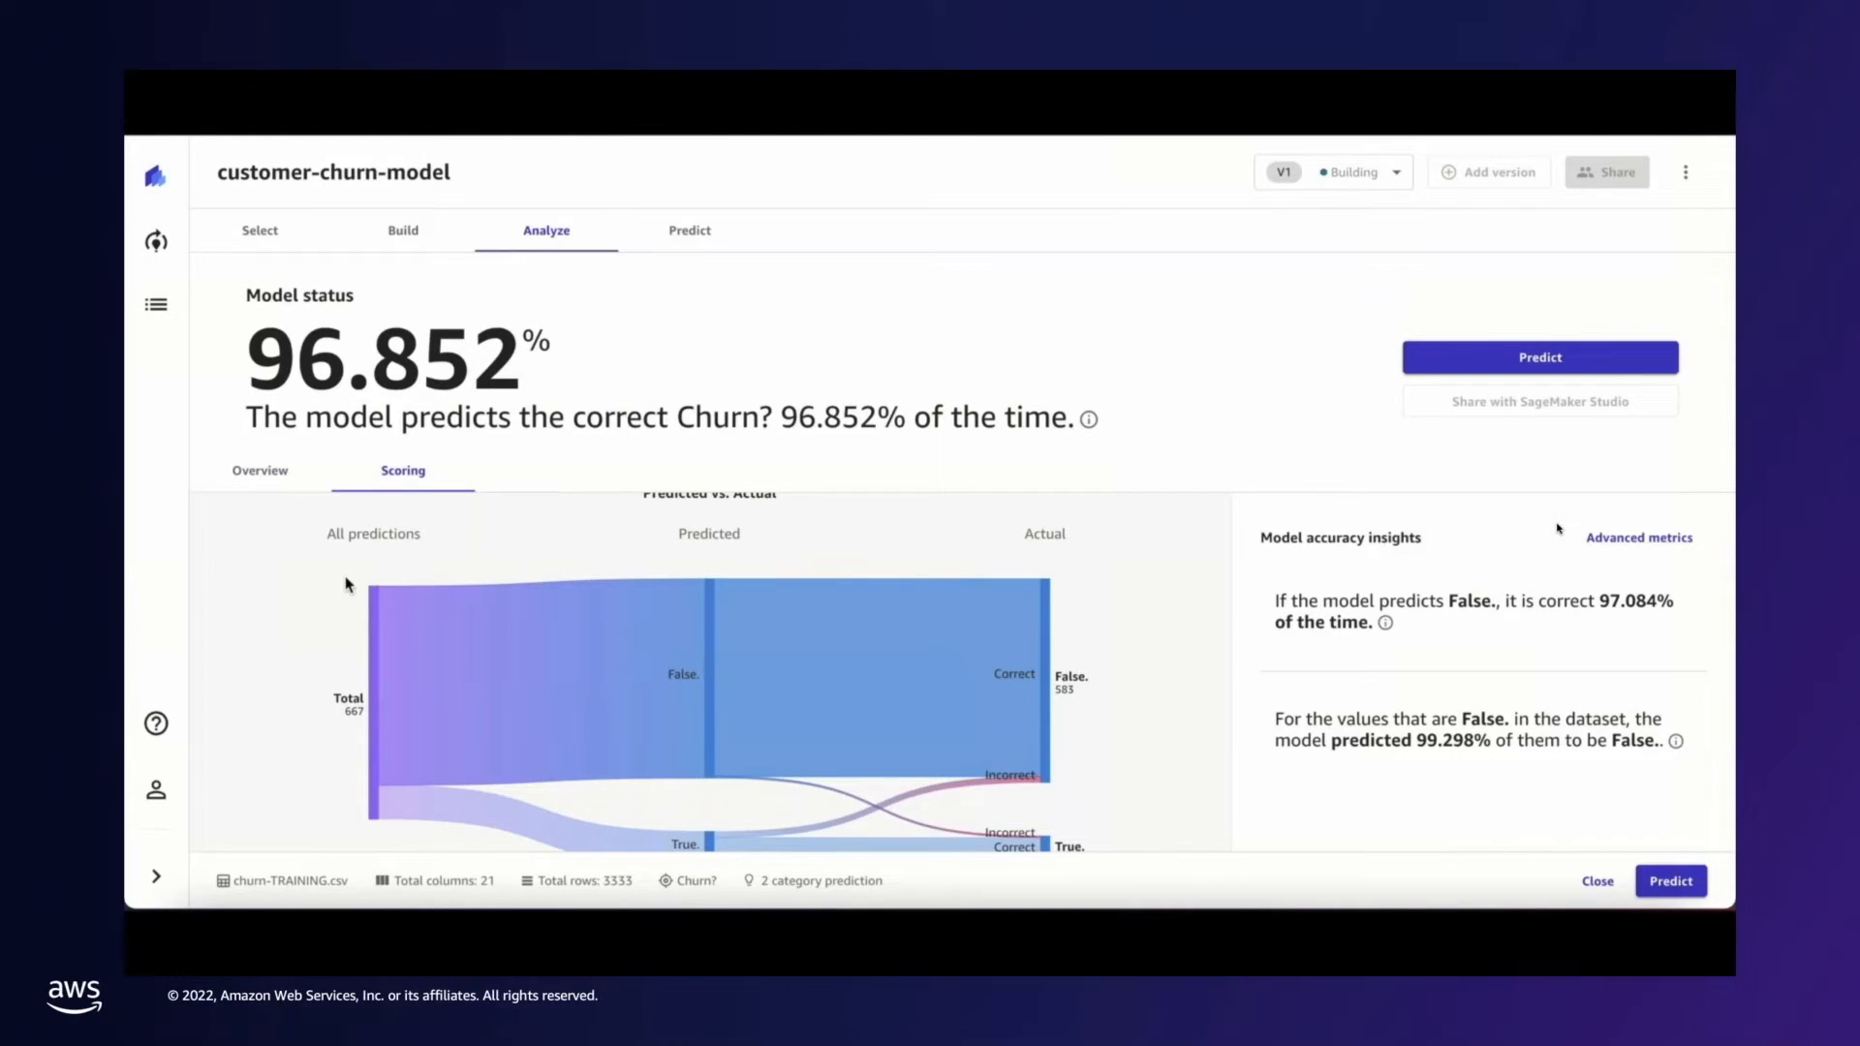
{"action": "scroll", "coordinate": [347, 584], "scroll_direction": "down", "scroll_amount": 1}
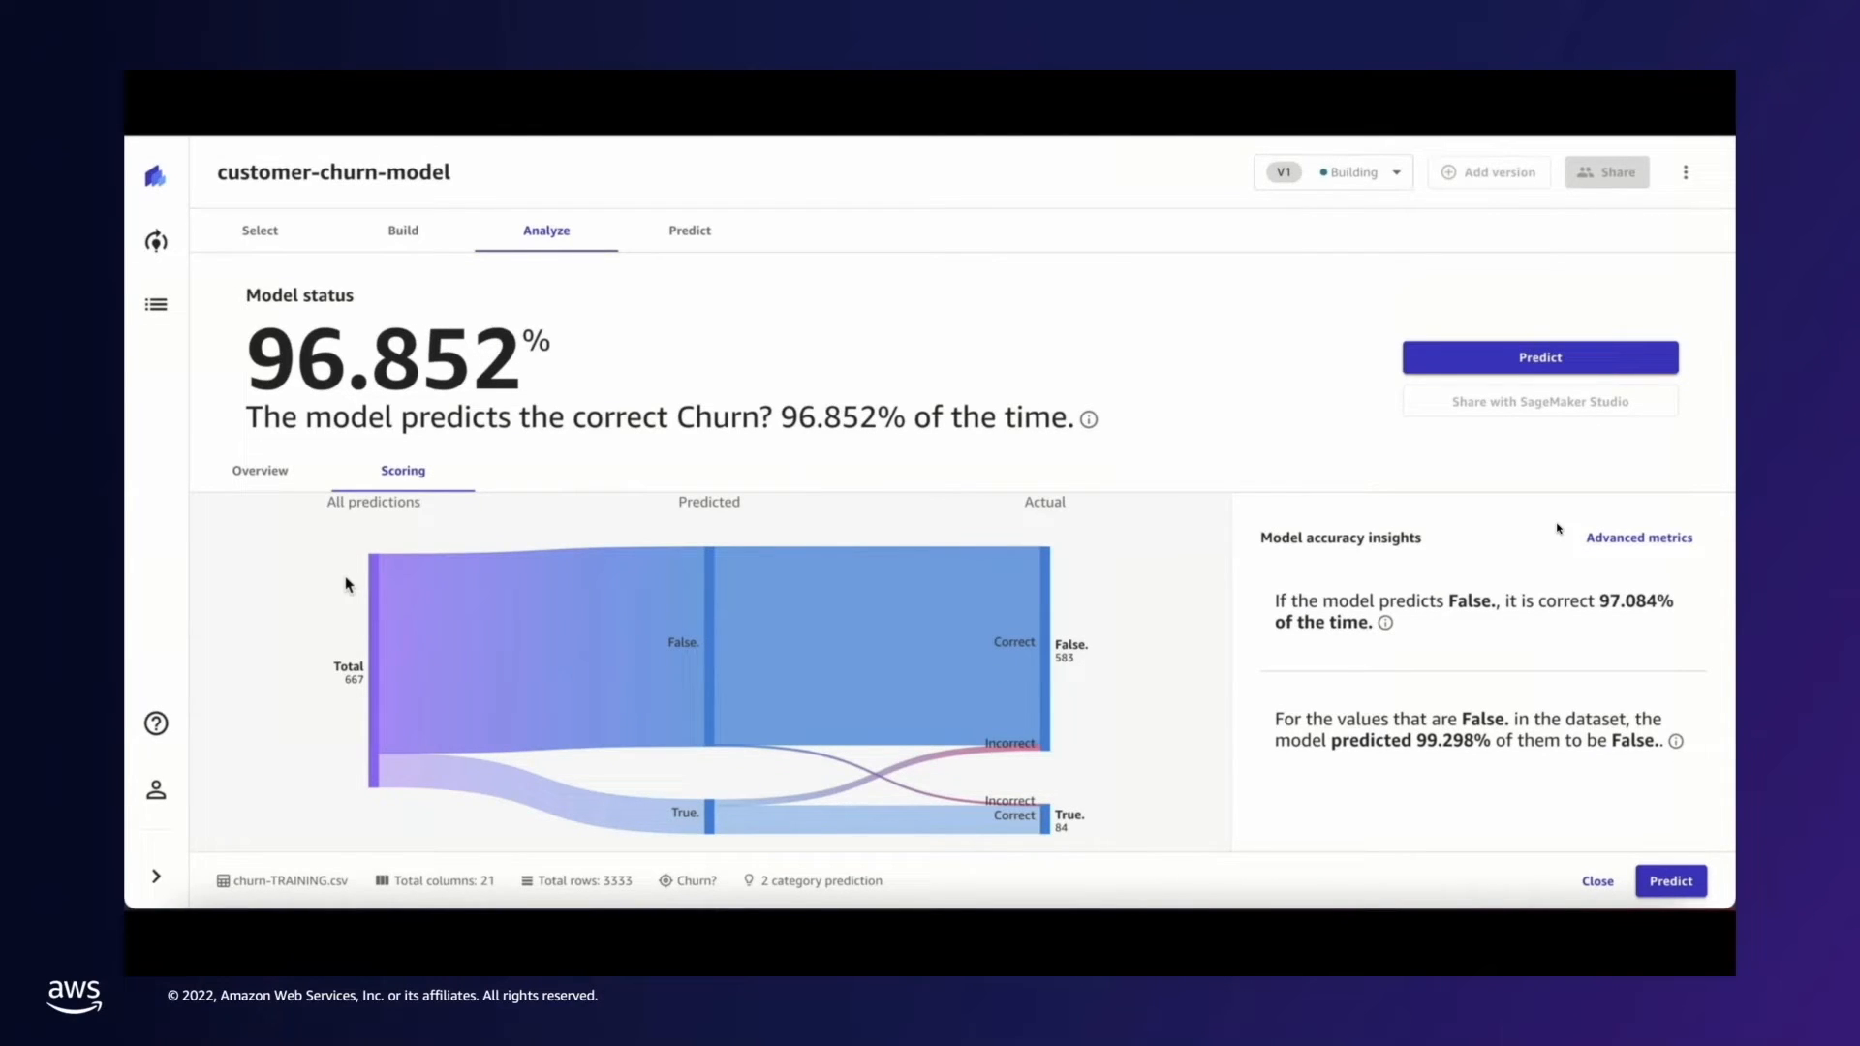
{"action": "mouse_move", "coordinate": [906, 681]}
{"action": "mouse_move", "coordinate": [962, 805]}
- Return to the analysis overview and review how strongly each column impacts the churn prediction
{"action": "left_click", "coordinate": [298, 481]}
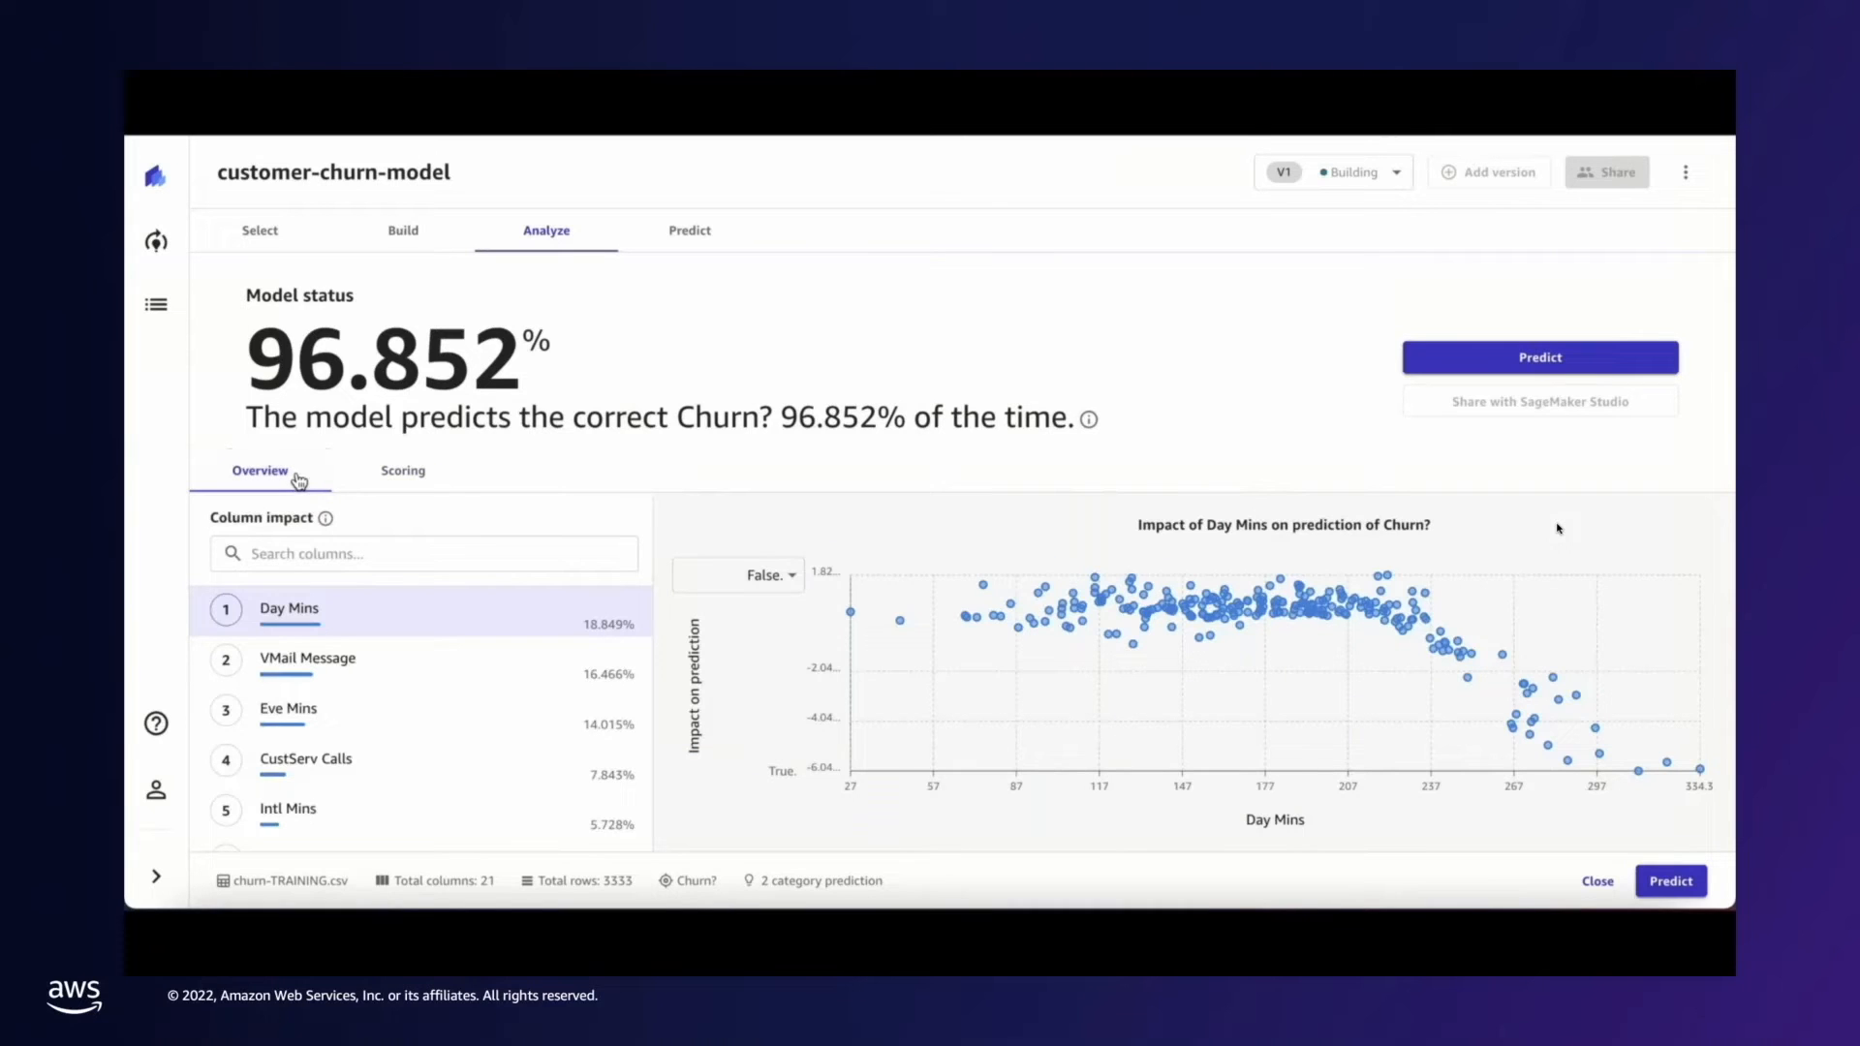
{"action": "scroll", "coordinate": [438, 671], "scroll_direction": "down", "scroll_amount": 1}
{"action": "scroll", "coordinate": [437, 671], "scroll_direction": "down", "scroll_amount": 3}
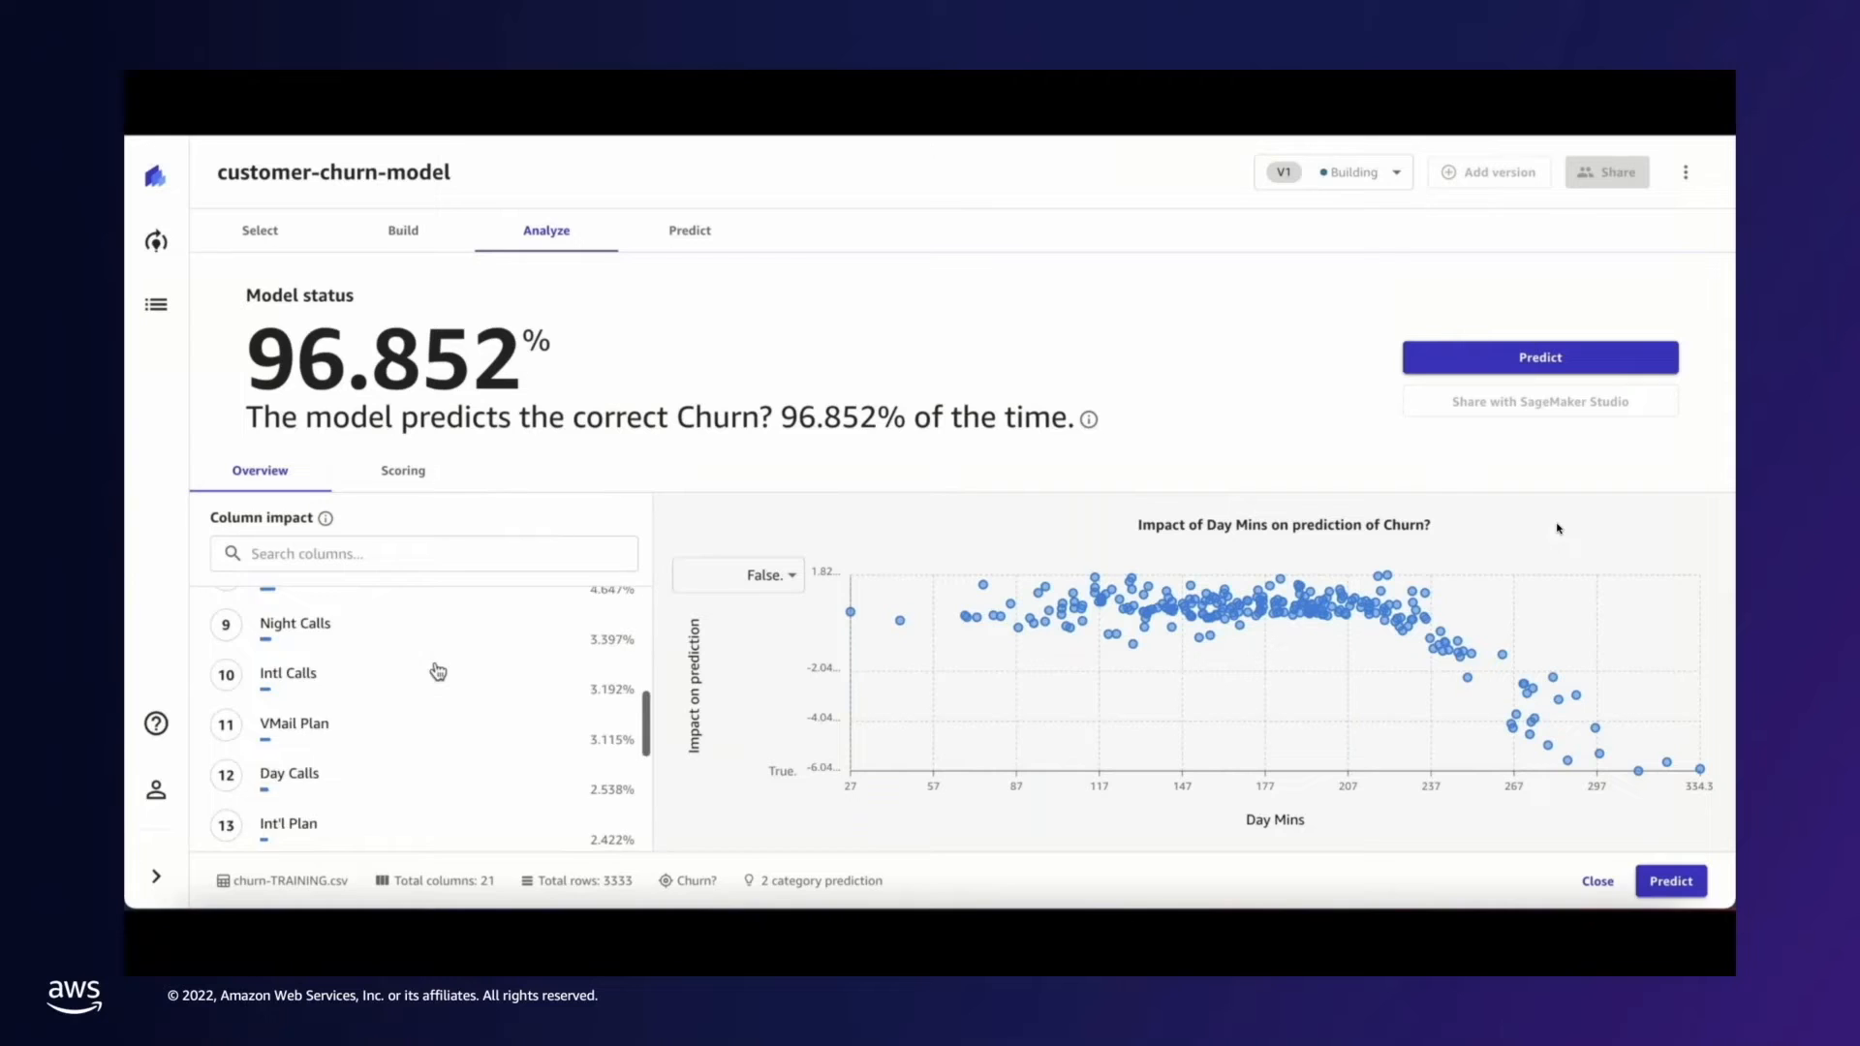
- Compare the prediction impact charts of the VMail Message, Eve Mins and CustServ Calls columns
{"action": "scroll", "coordinate": [434, 654], "scroll_direction": "up", "scroll_amount": 5}
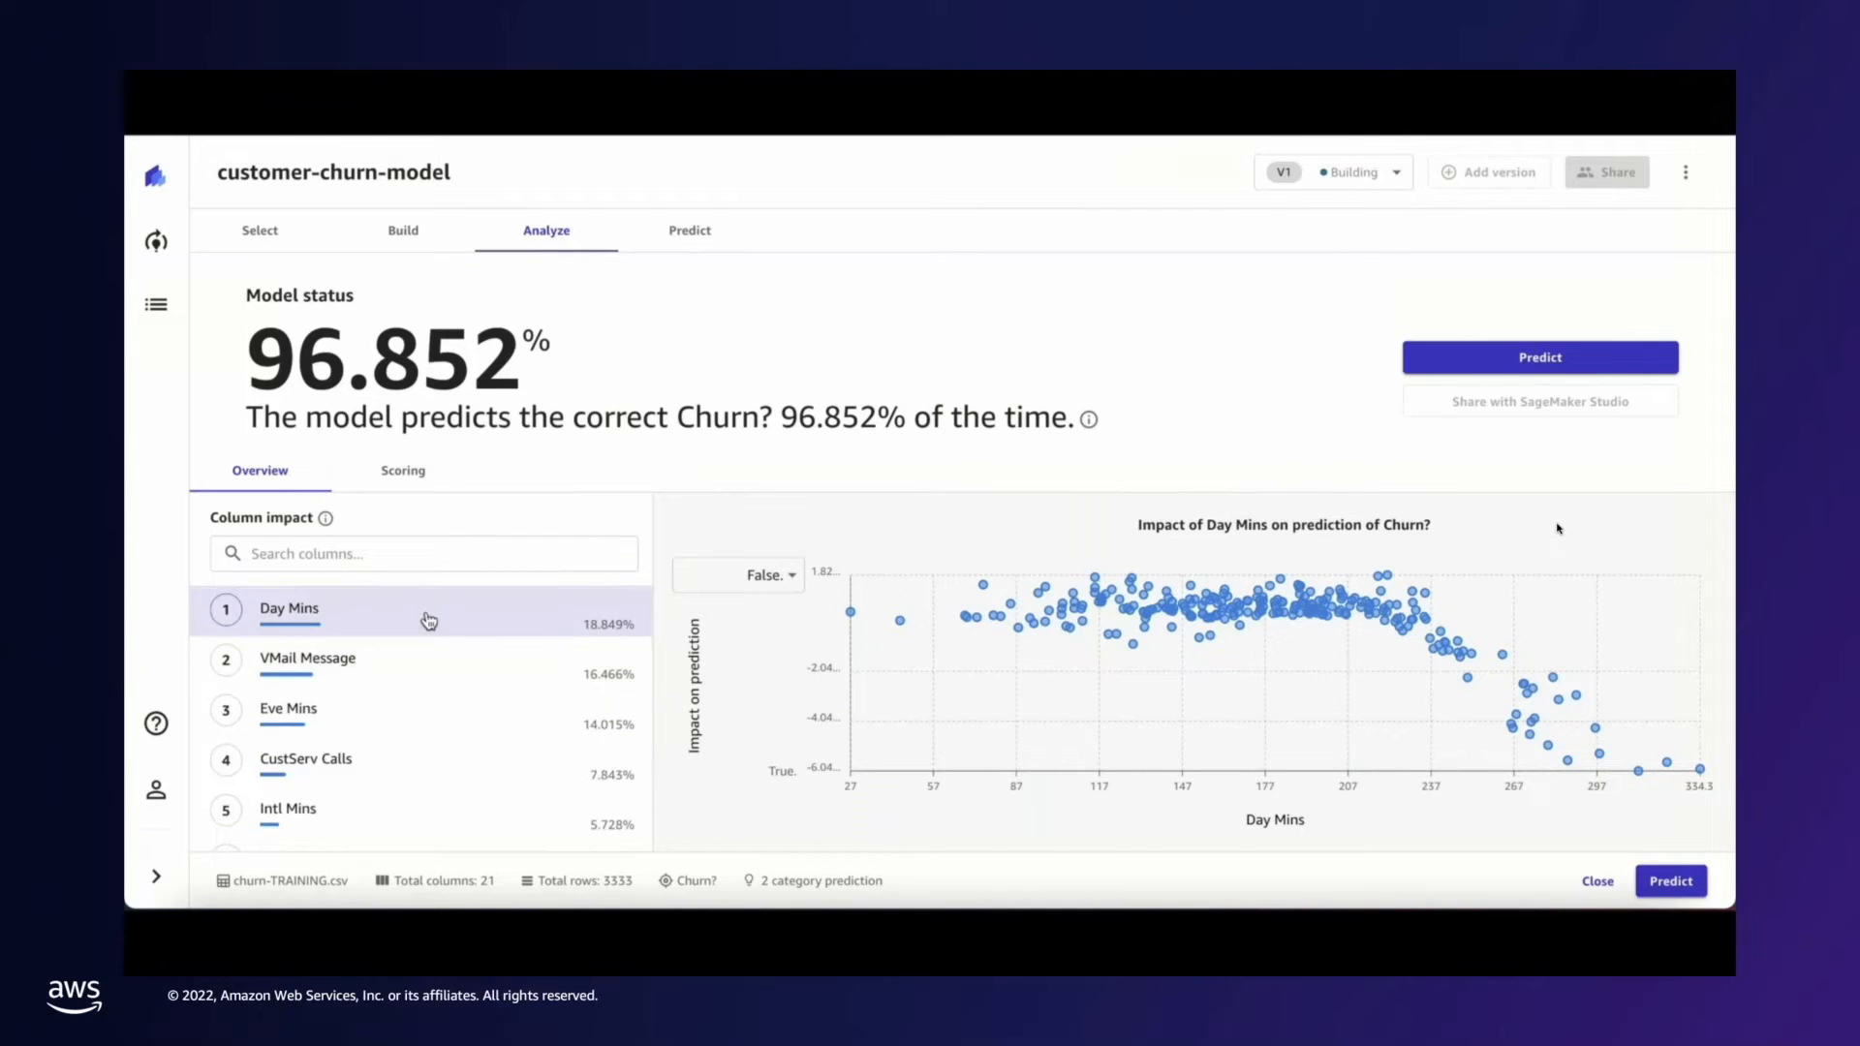
{"action": "left_click", "coordinate": [431, 666]}
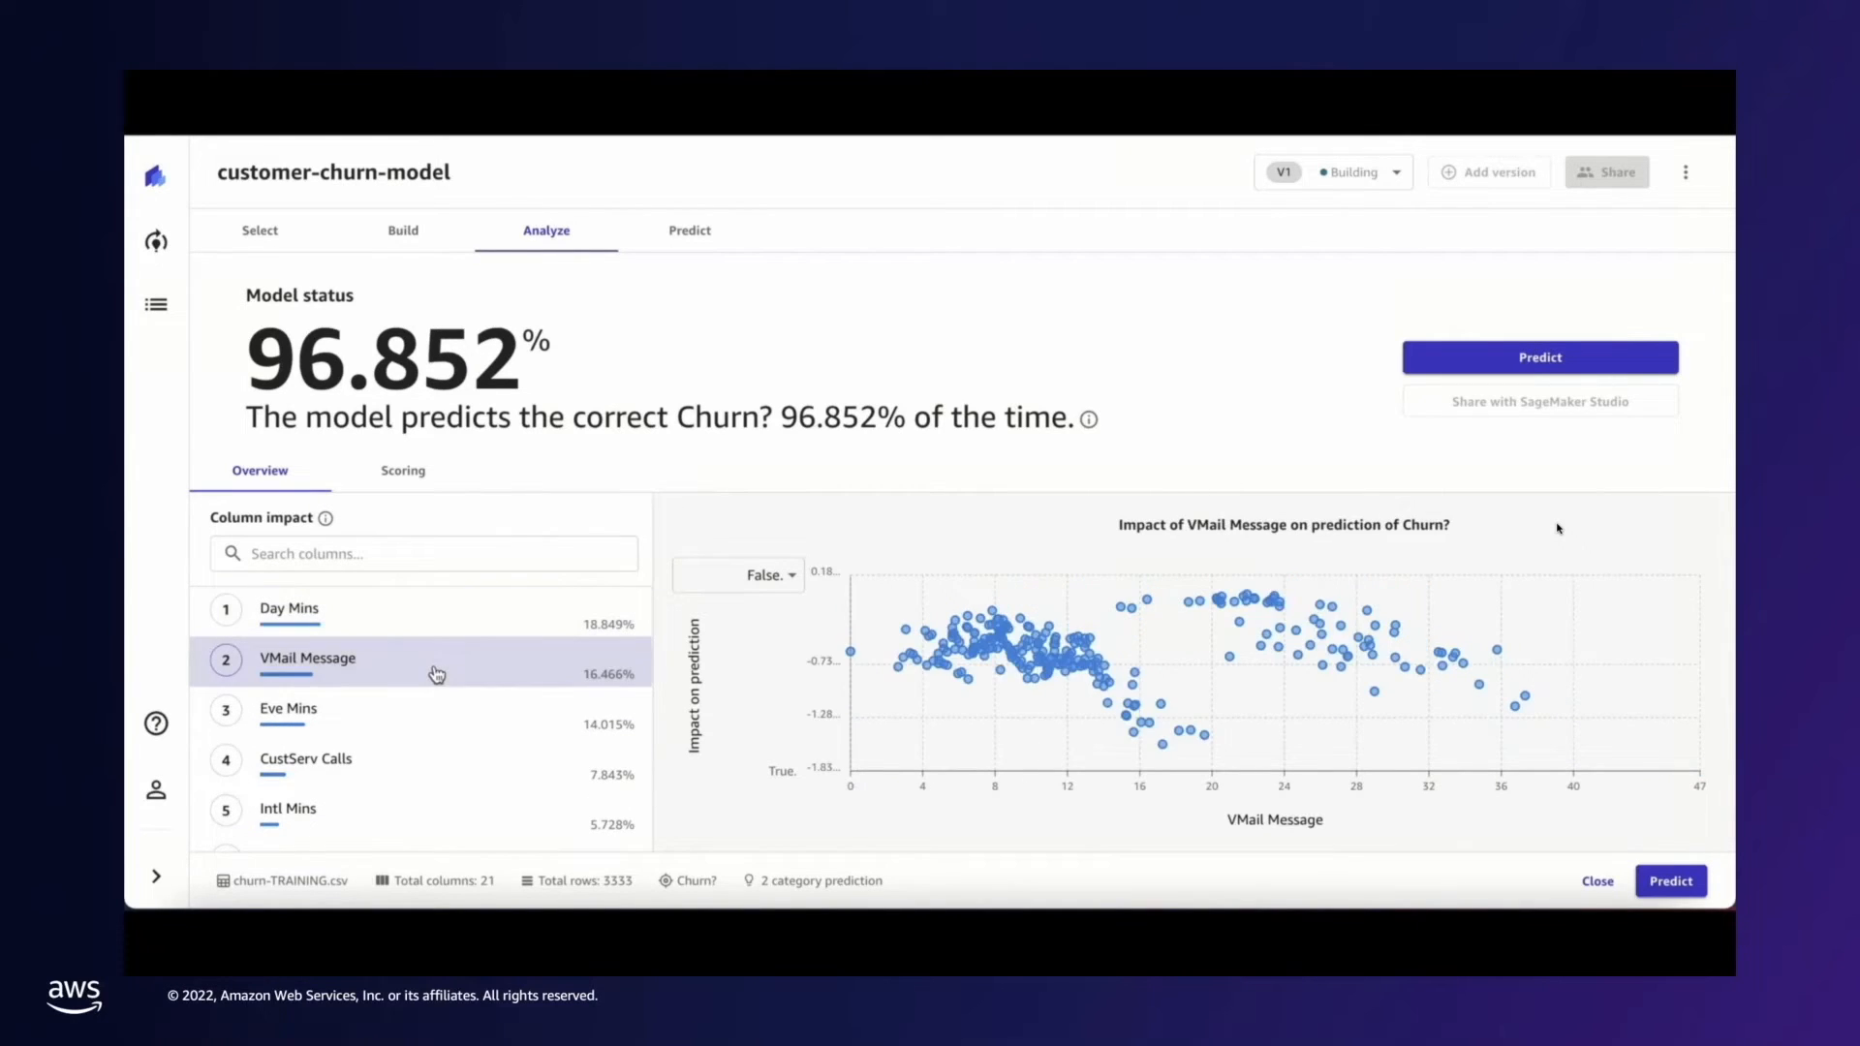
{"action": "left_click", "coordinate": [428, 726]}
{"action": "left_click", "coordinate": [430, 771]}
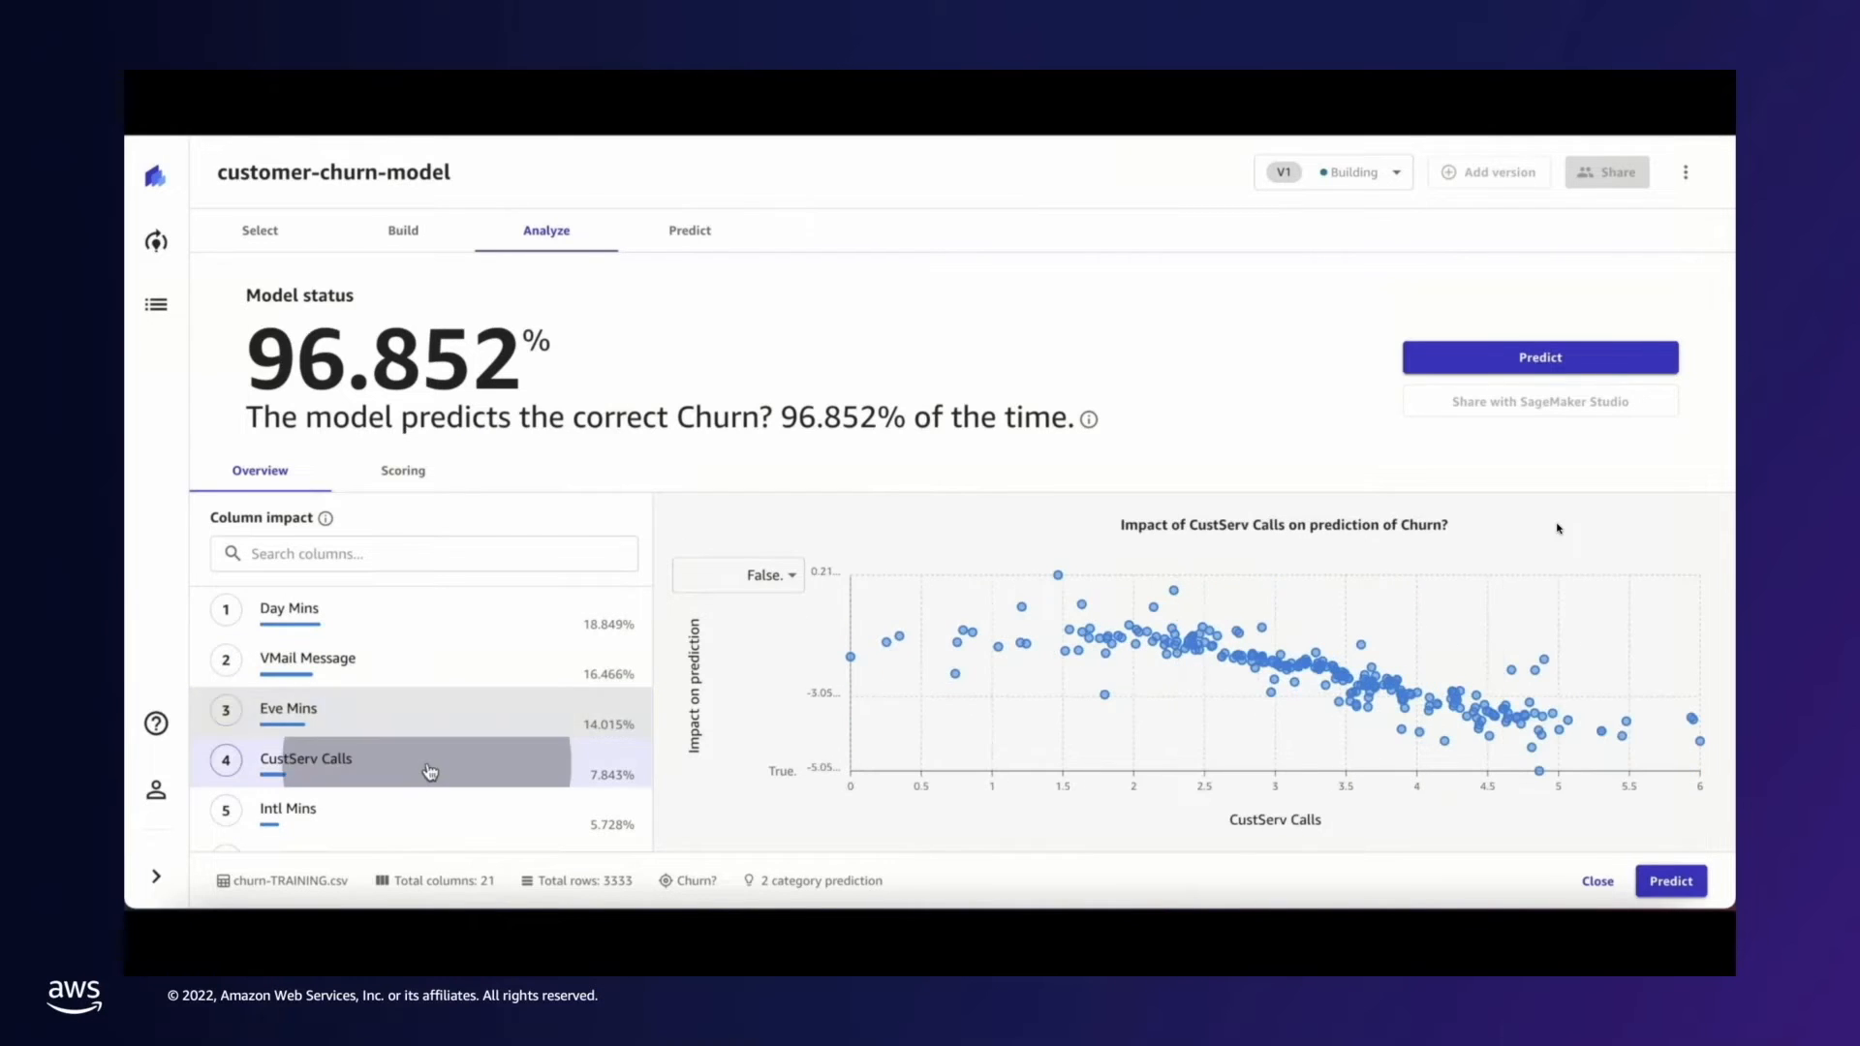
- Switch the impact chart to the True. outcome and examine CustServ Calls and Day Mins for it
{"action": "left_click", "coordinate": [767, 581]}
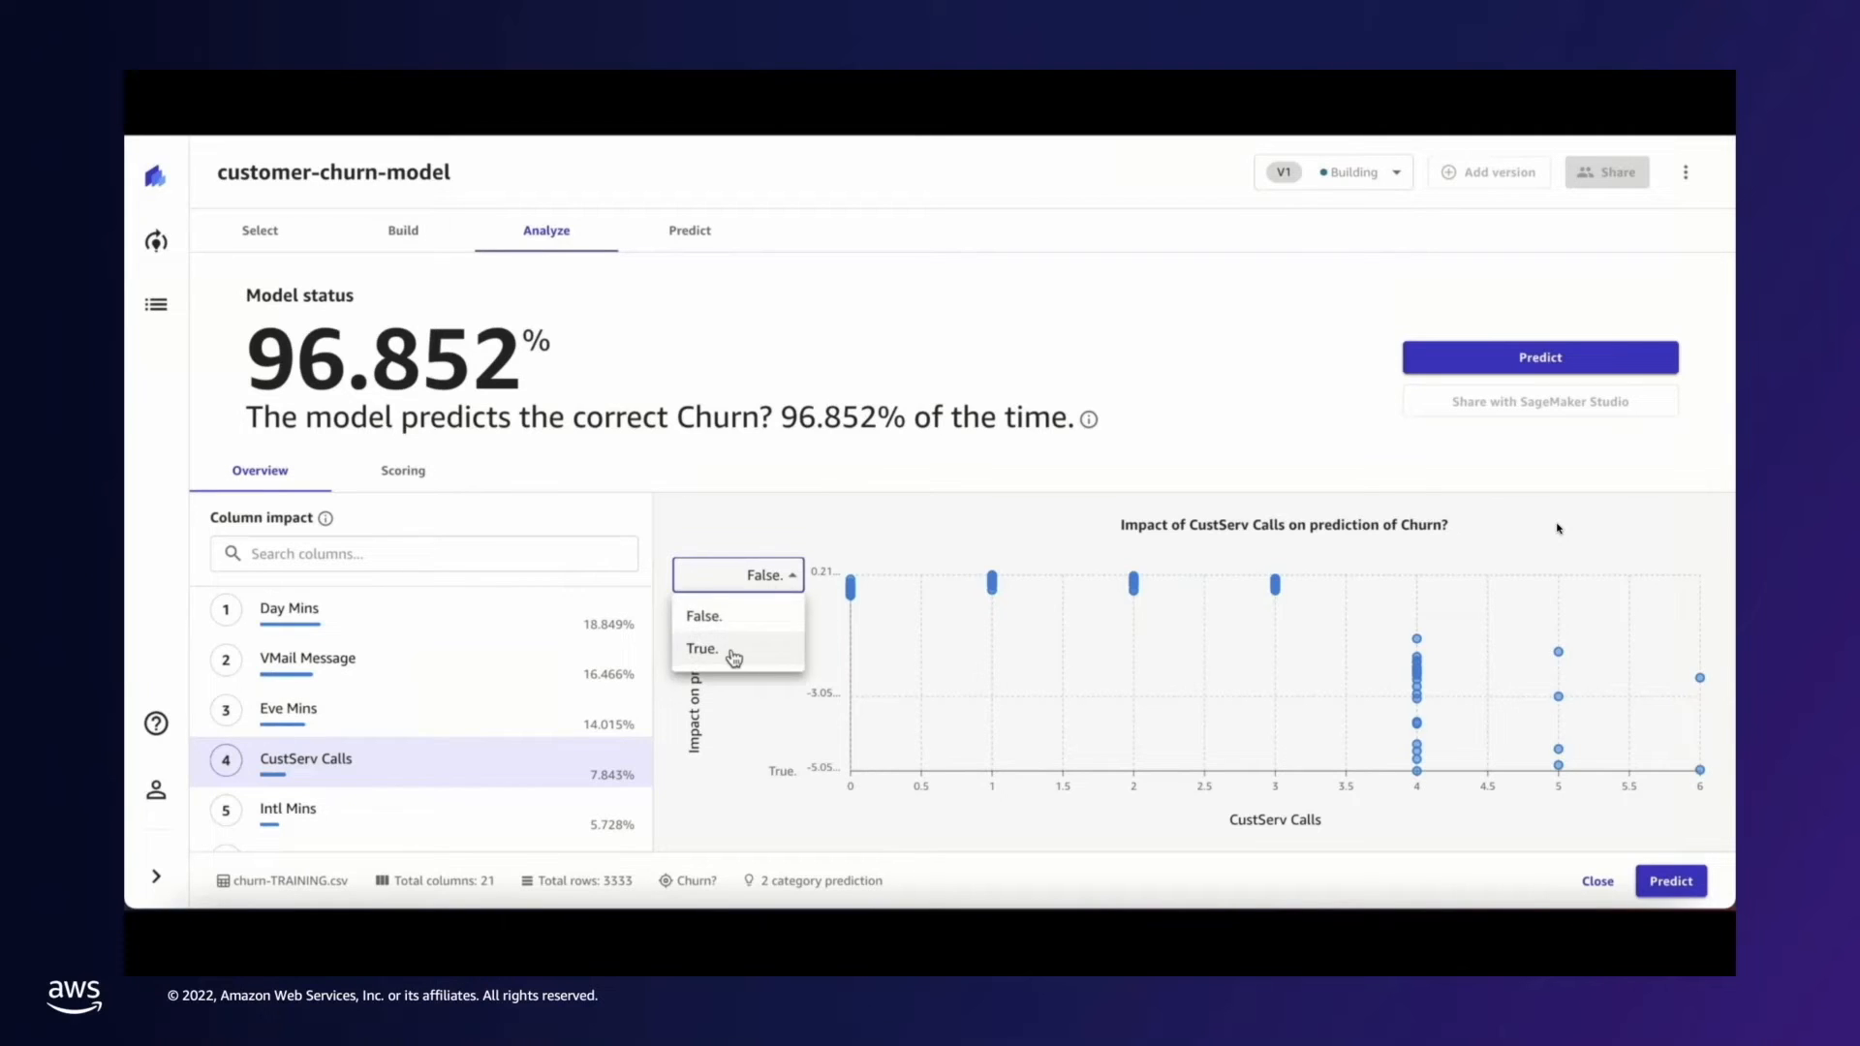
{"action": "left_click", "coordinate": [729, 649]}
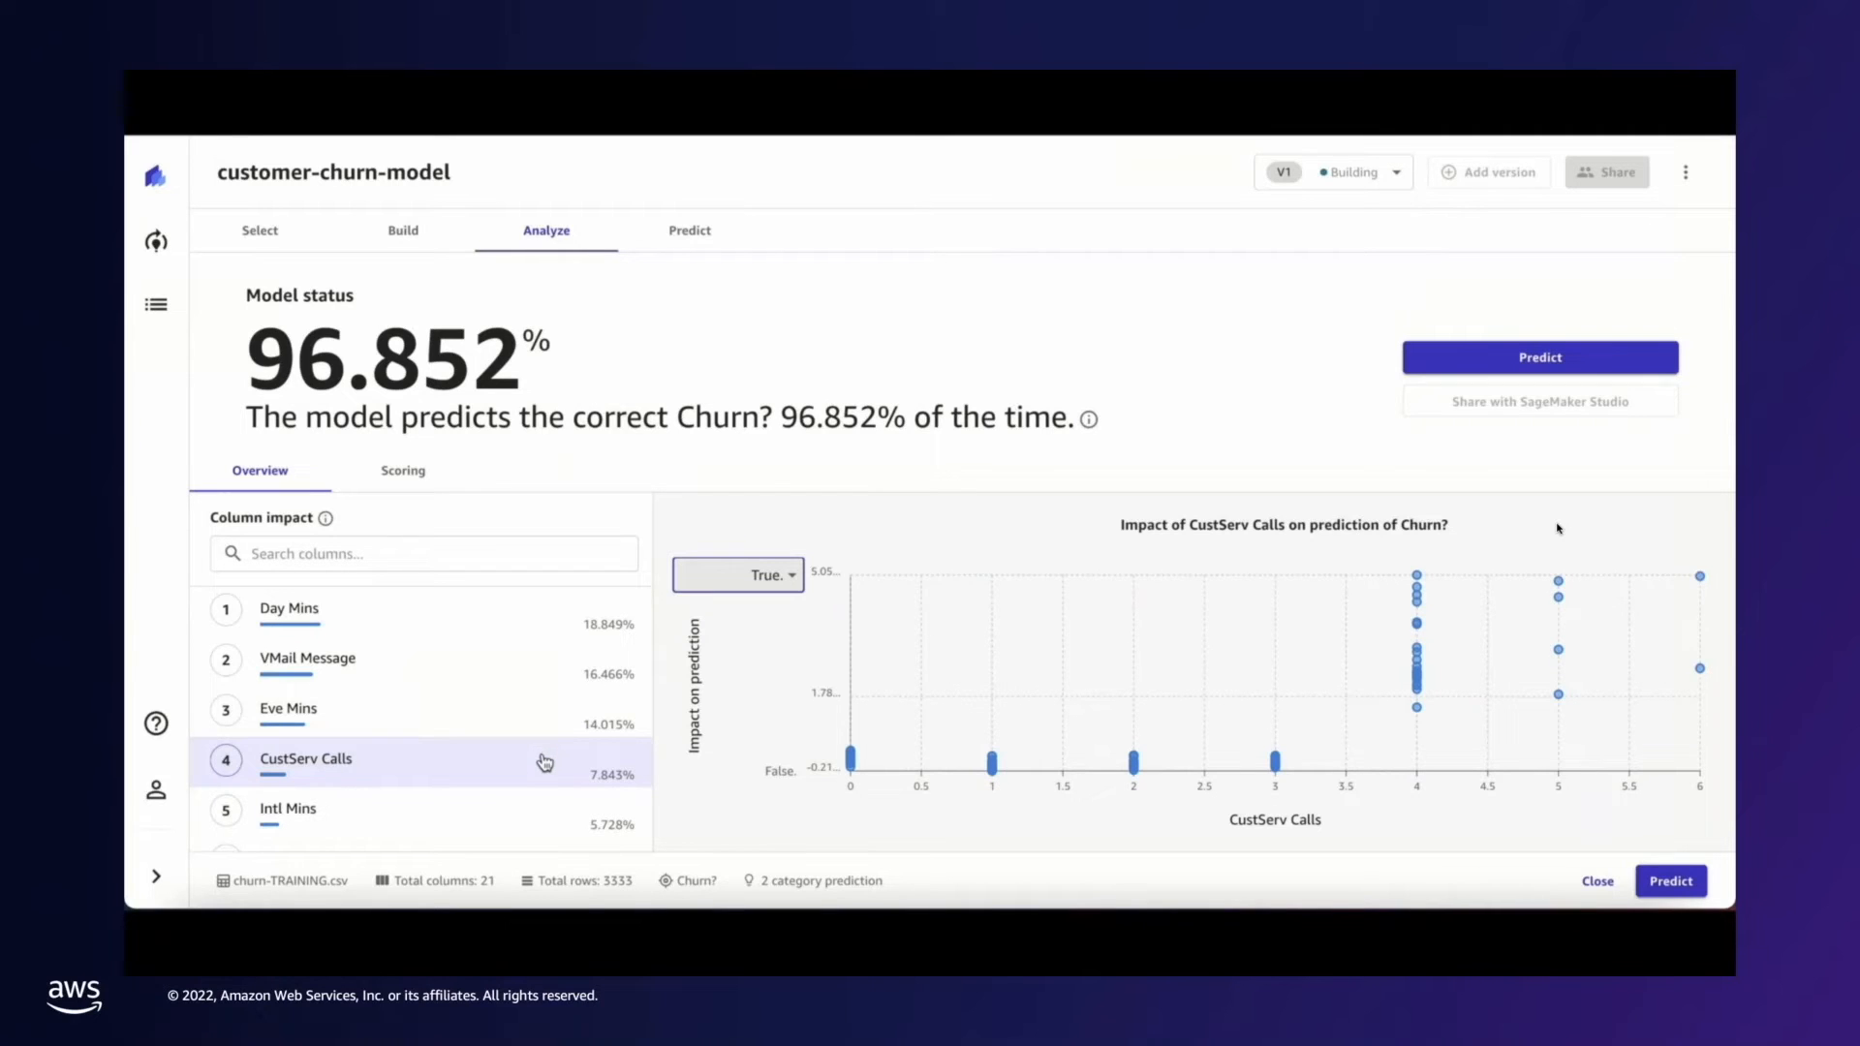
{"action": "left_click", "coordinate": [550, 625]}
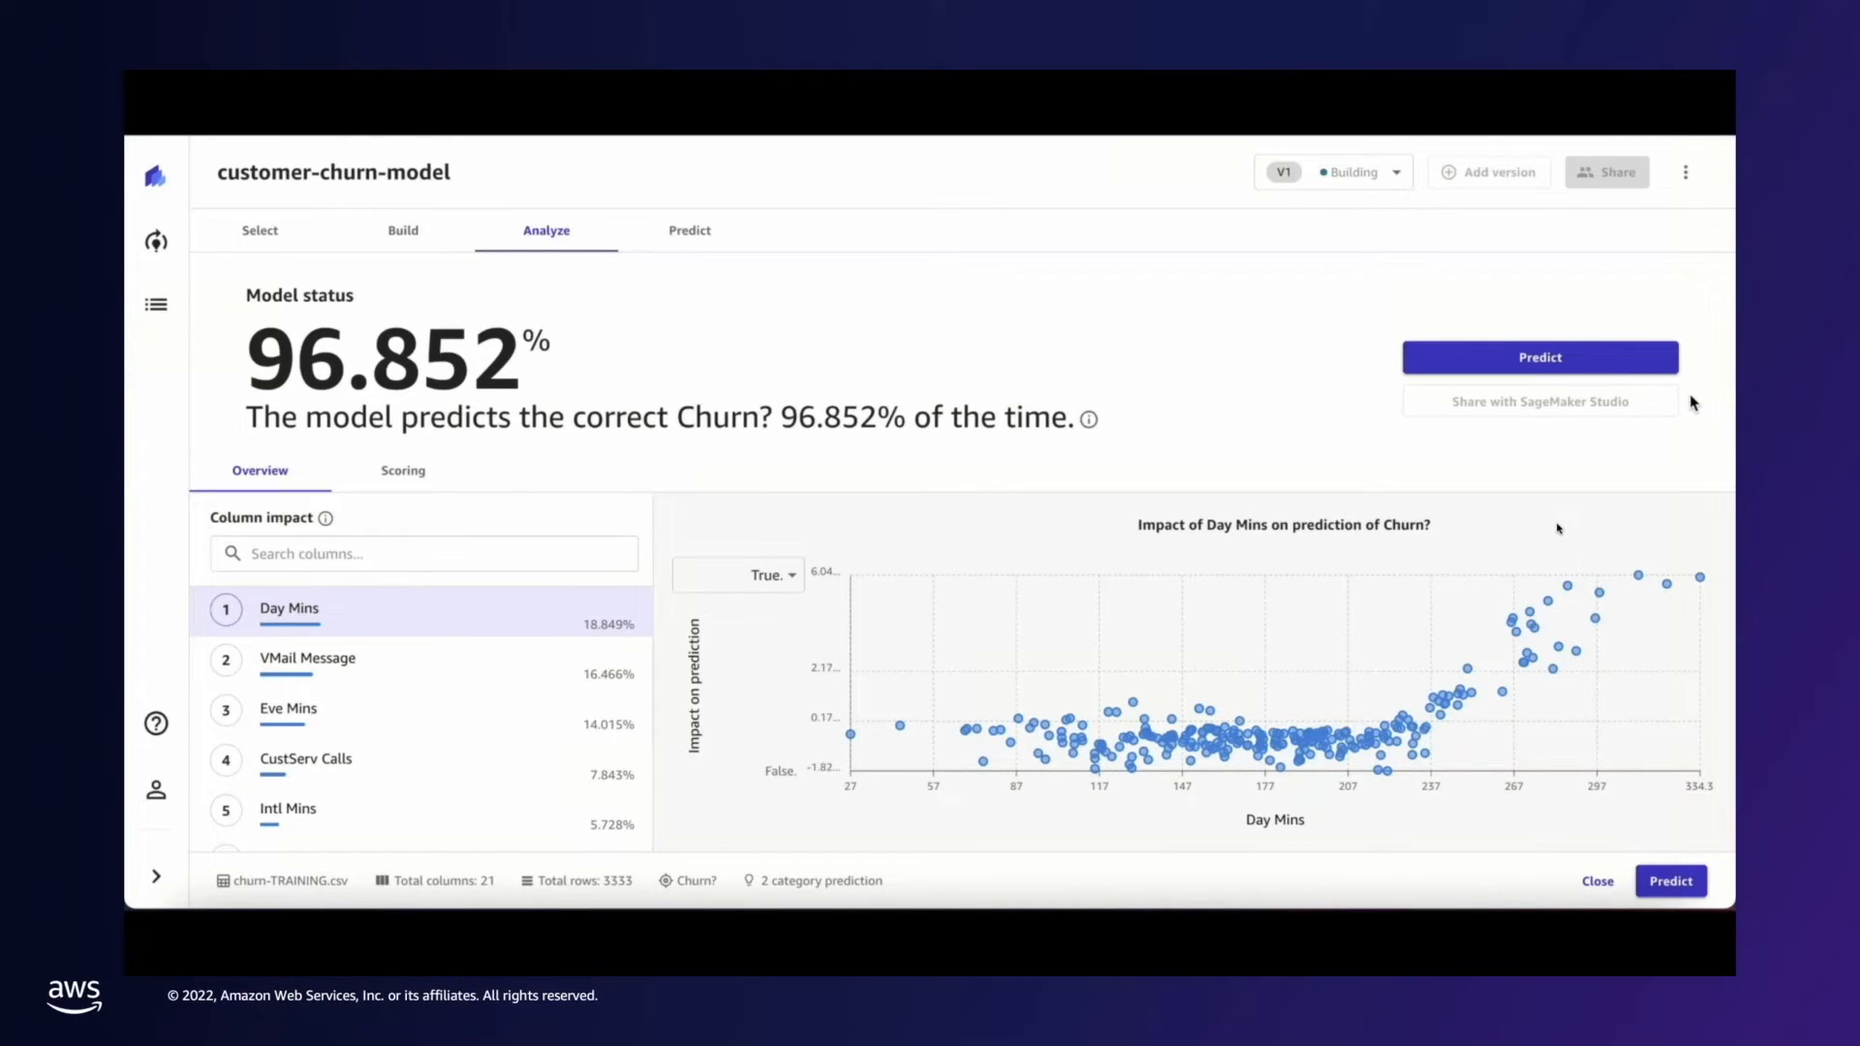
- Preview churn-PREDICTIONS.csv through to its Churn? column and generate batch predictions for that dataset
{"action": "left_click", "coordinate": [1656, 358]}
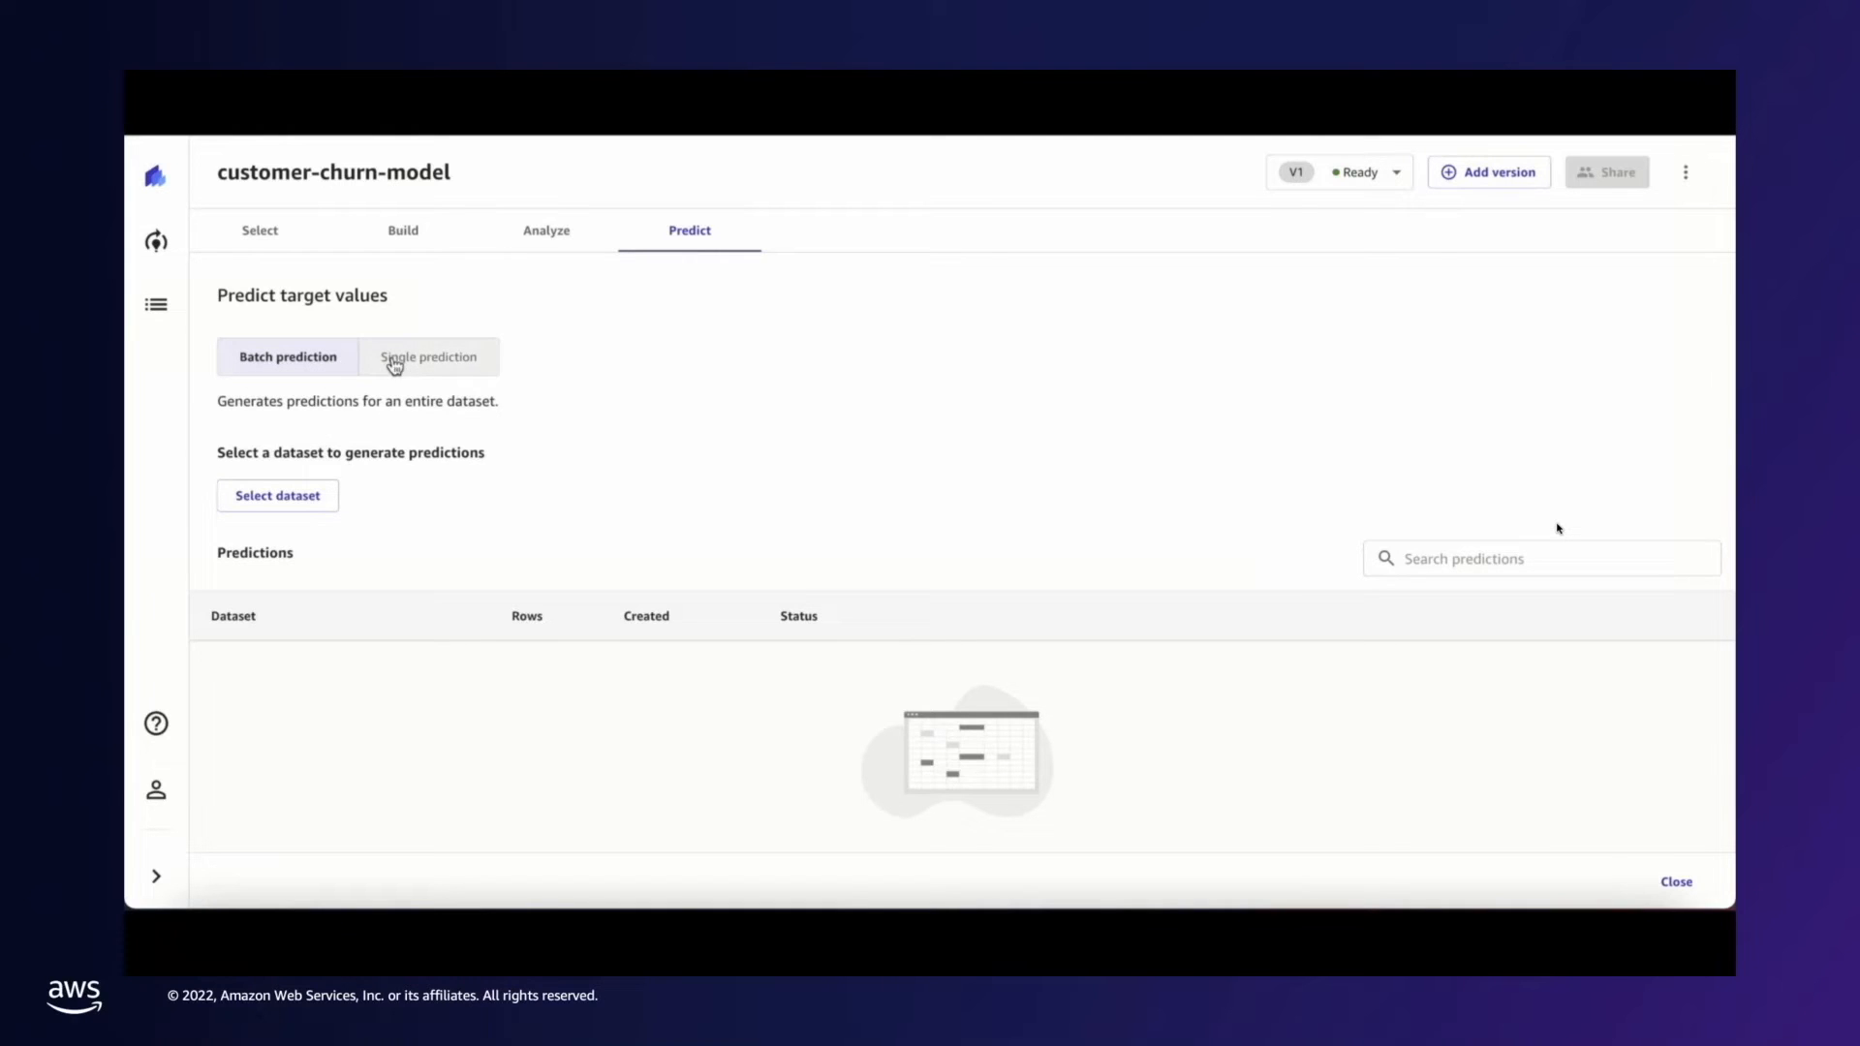
{"action": "left_click", "coordinate": [312, 501]}
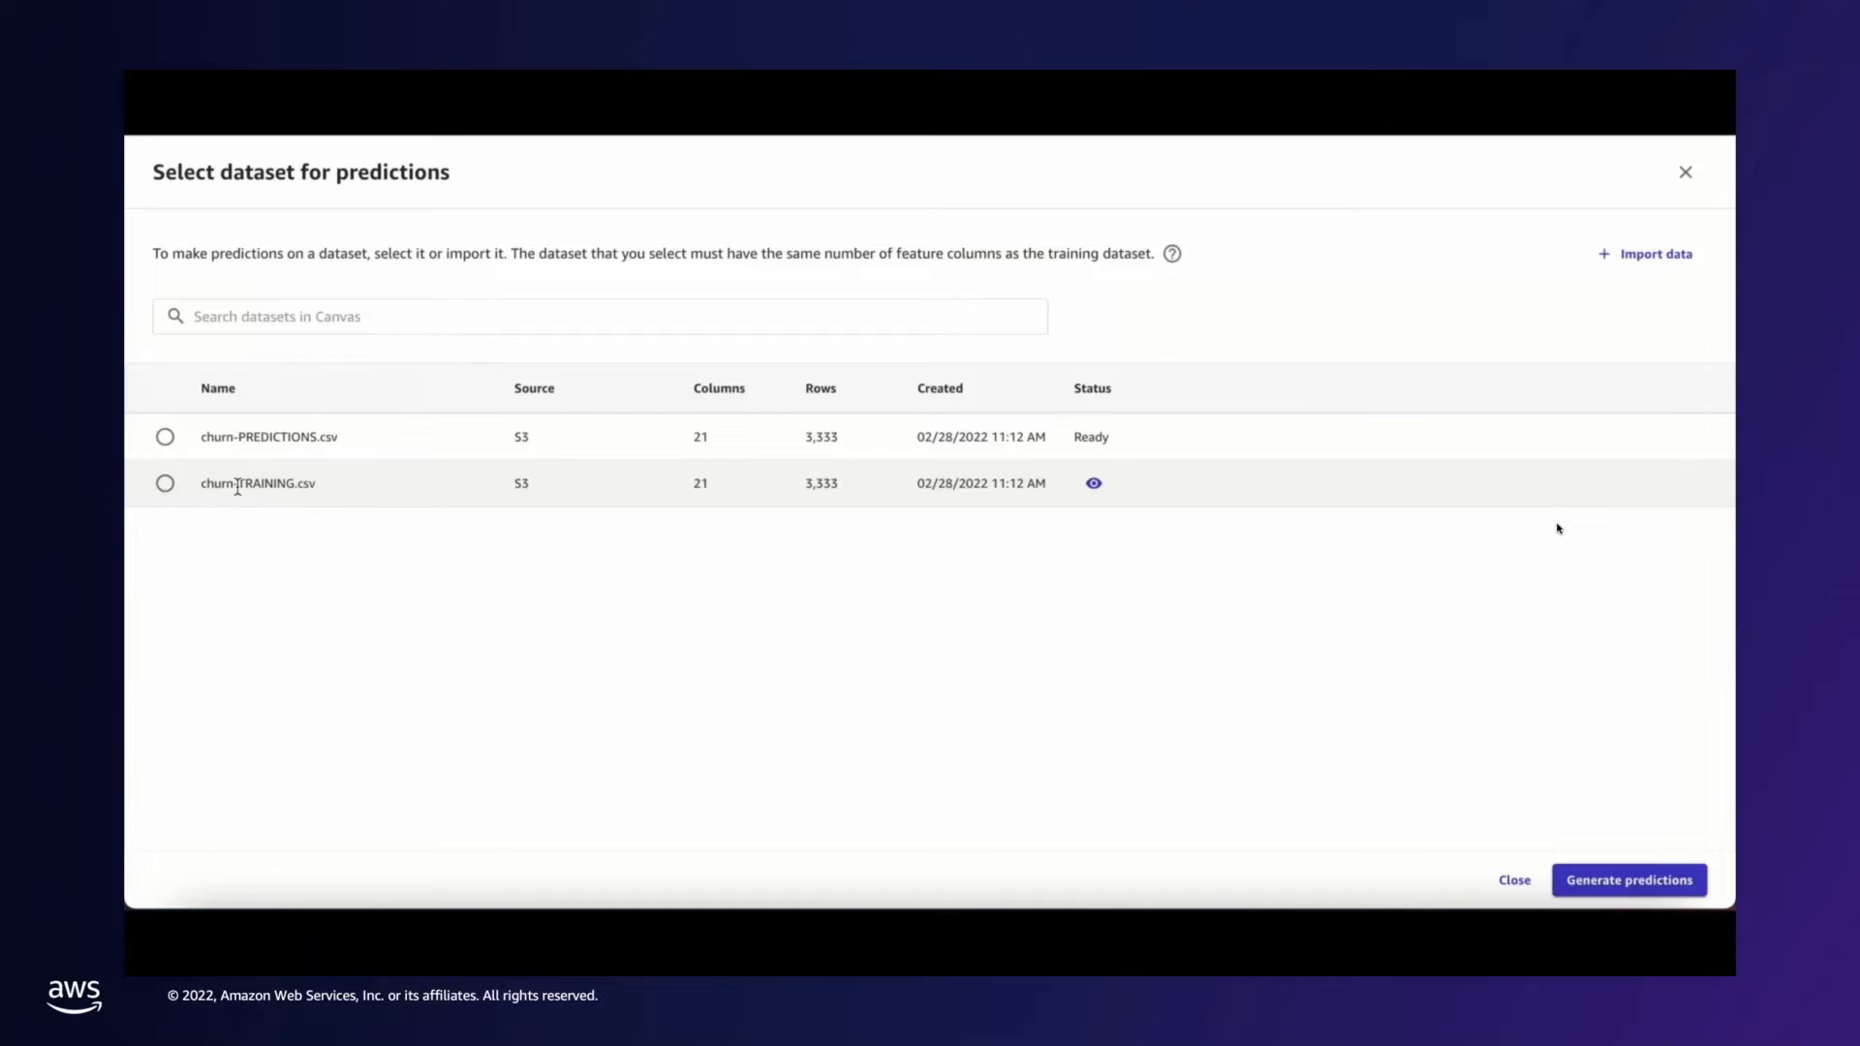
{"action": "left_click", "coordinate": [166, 438]}
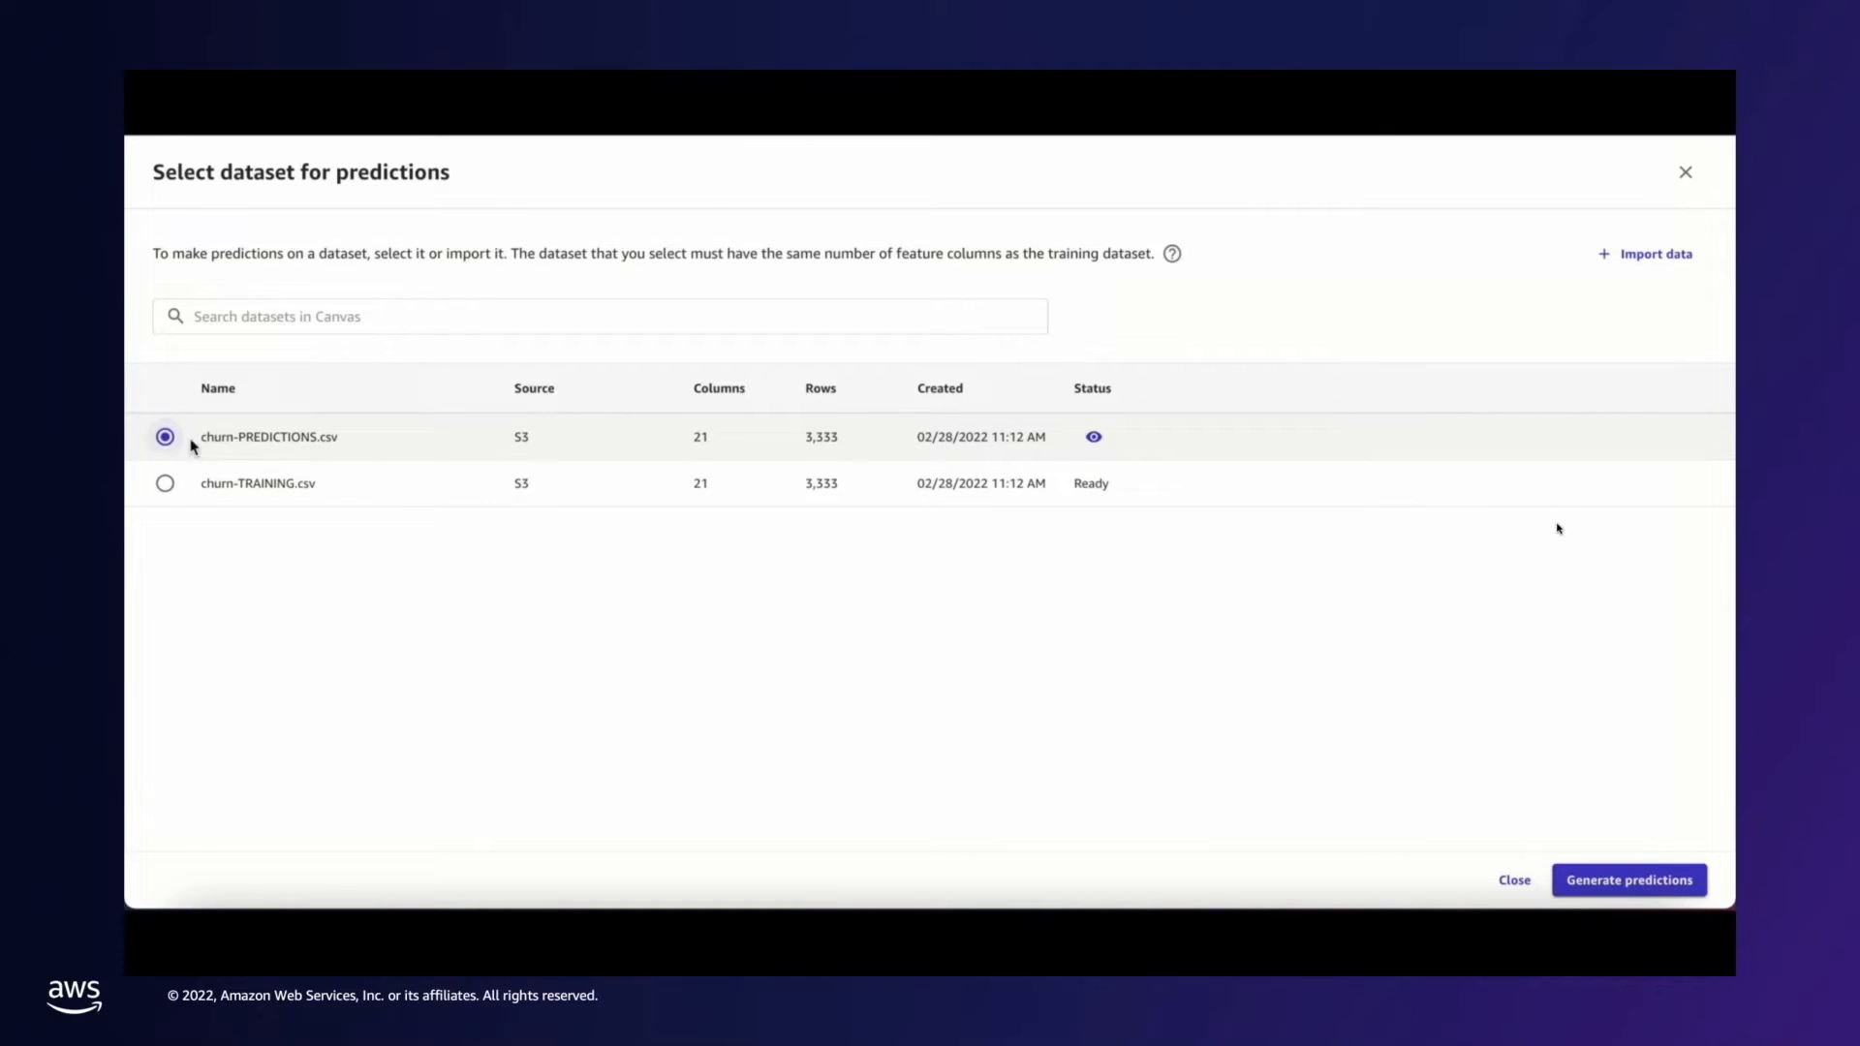
{"action": "left_click", "coordinate": [1092, 441]}
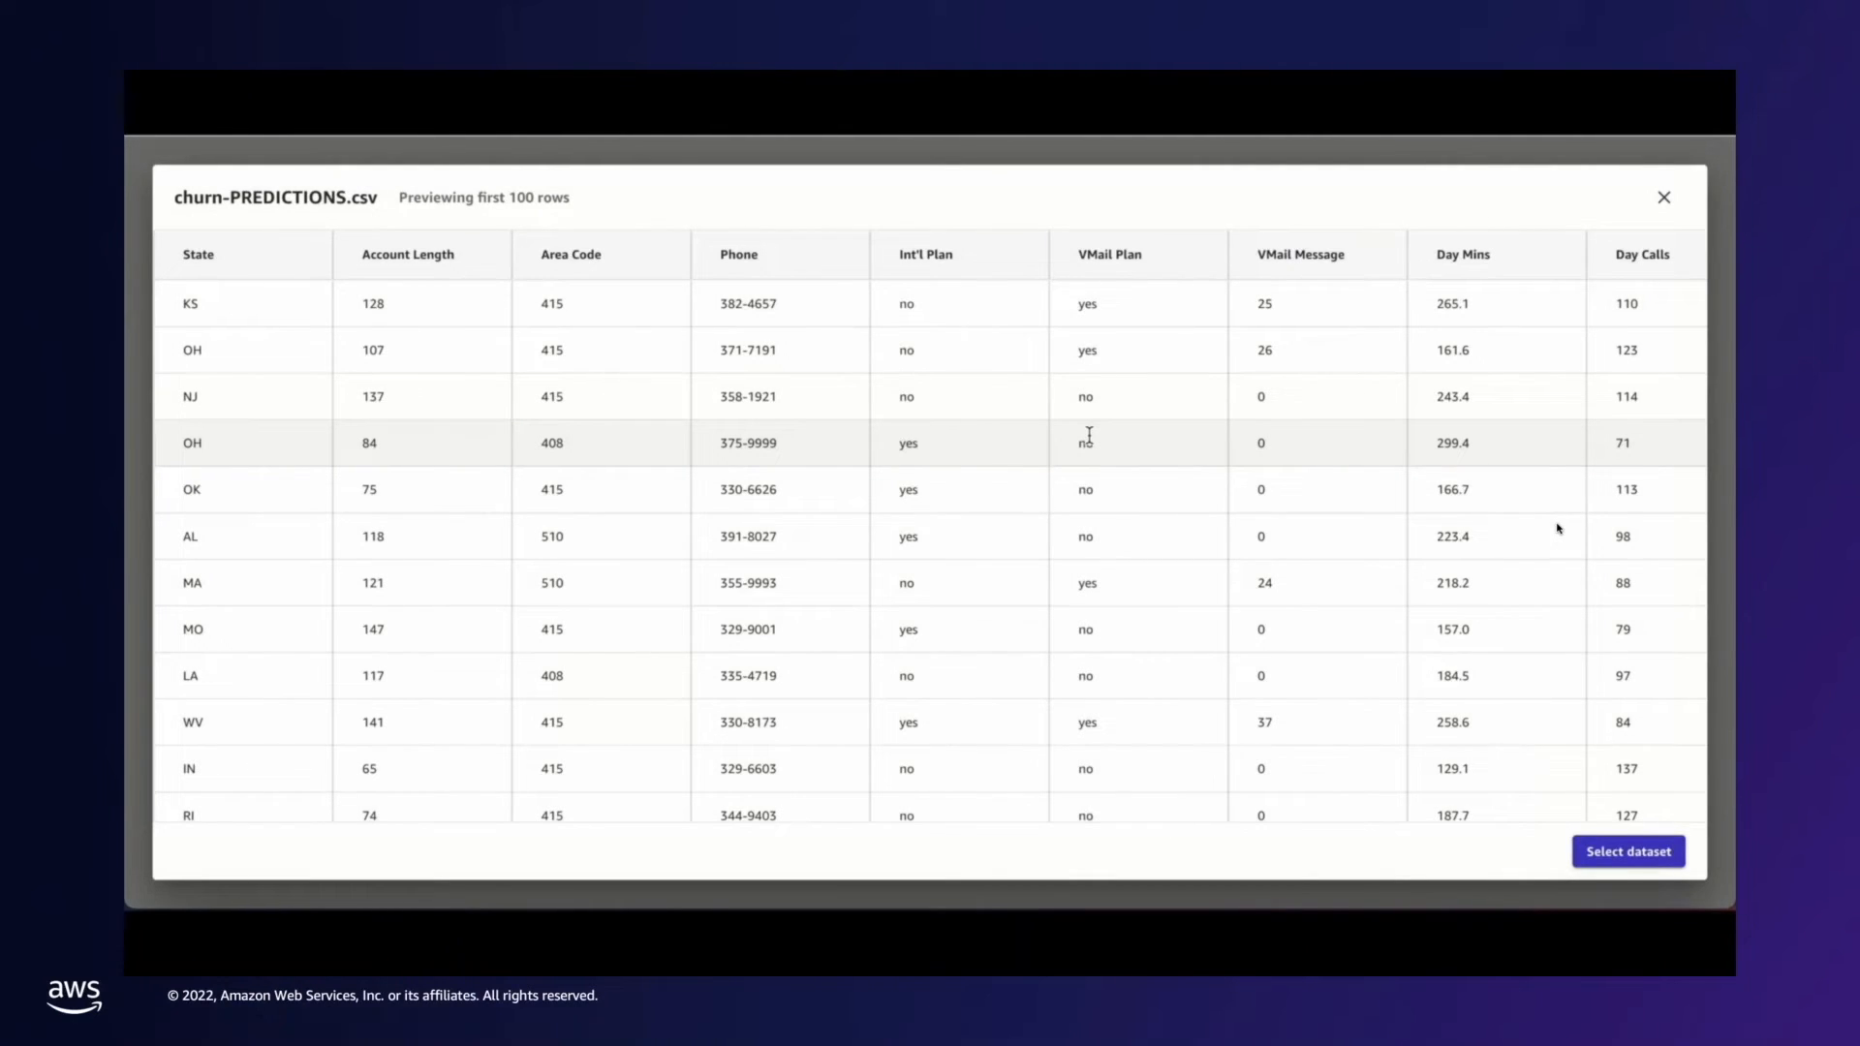
{"action": "scroll", "coordinate": [997, 481], "scroll_direction": "right", "scroll_amount": 15}
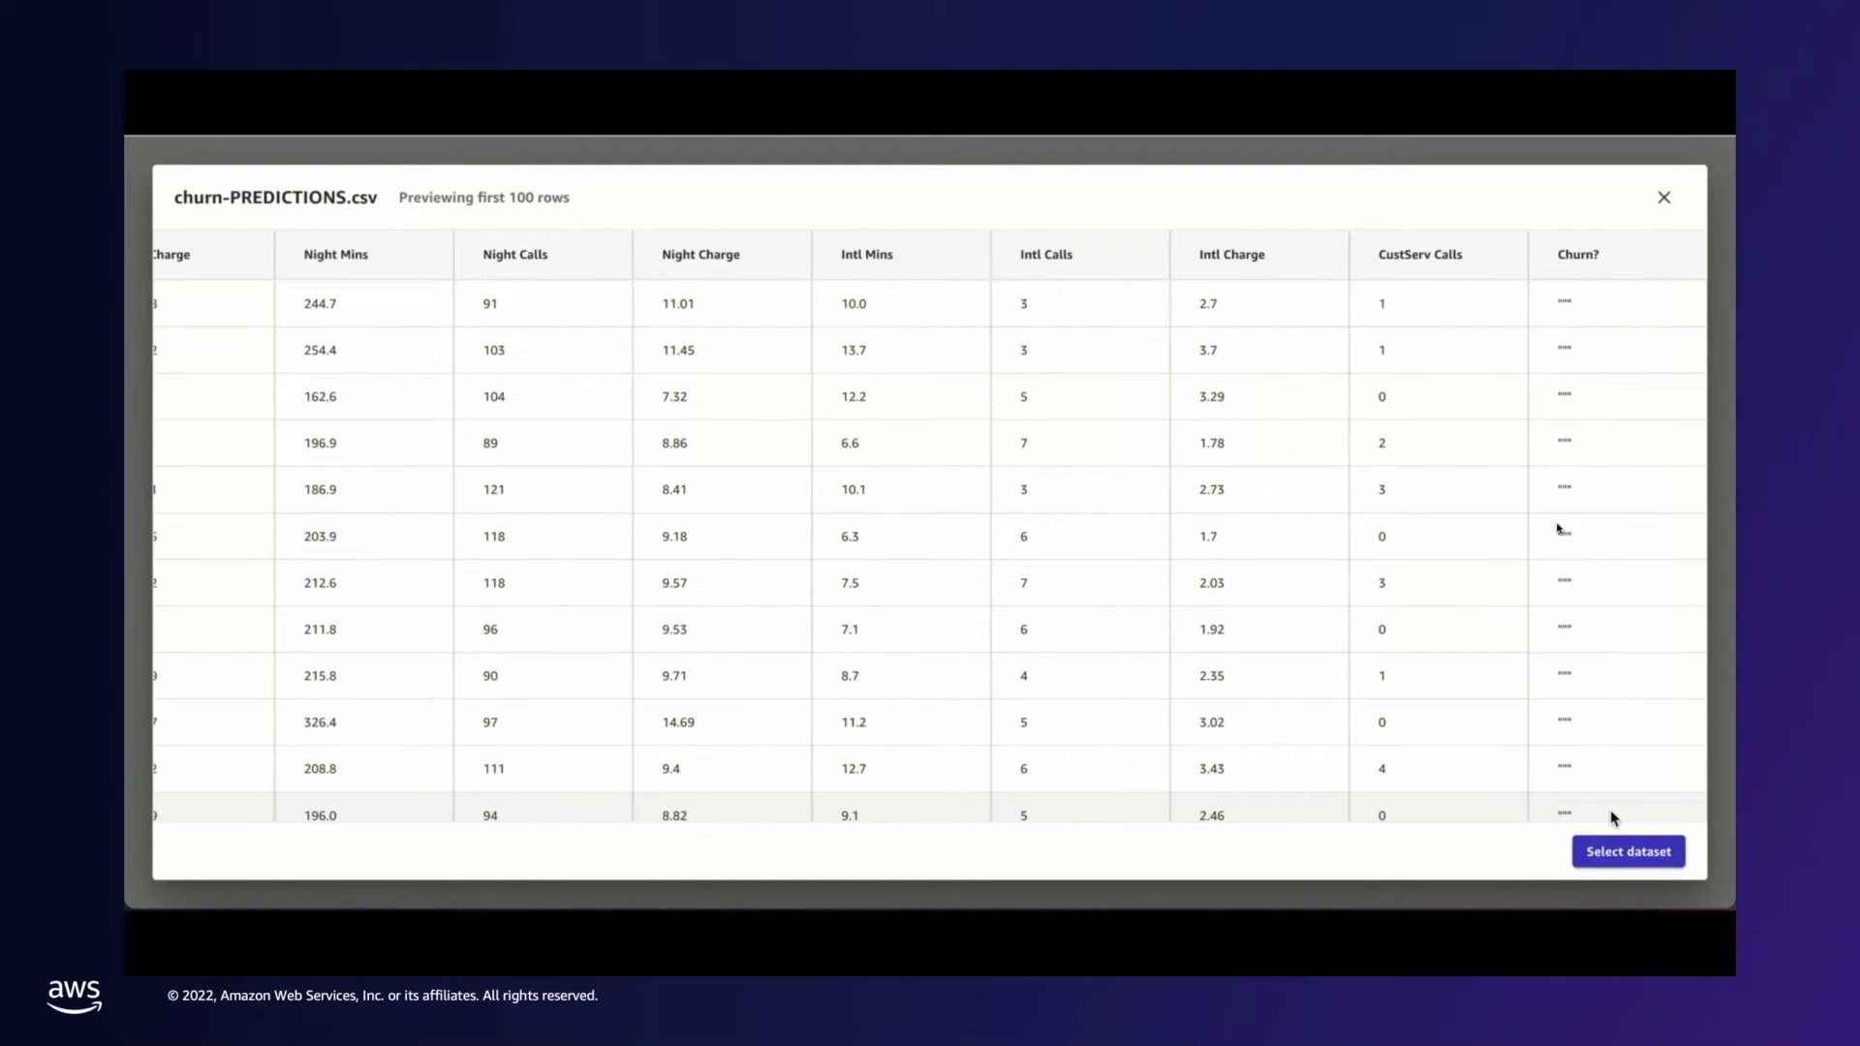
{"action": "left_click", "coordinate": [1654, 842]}
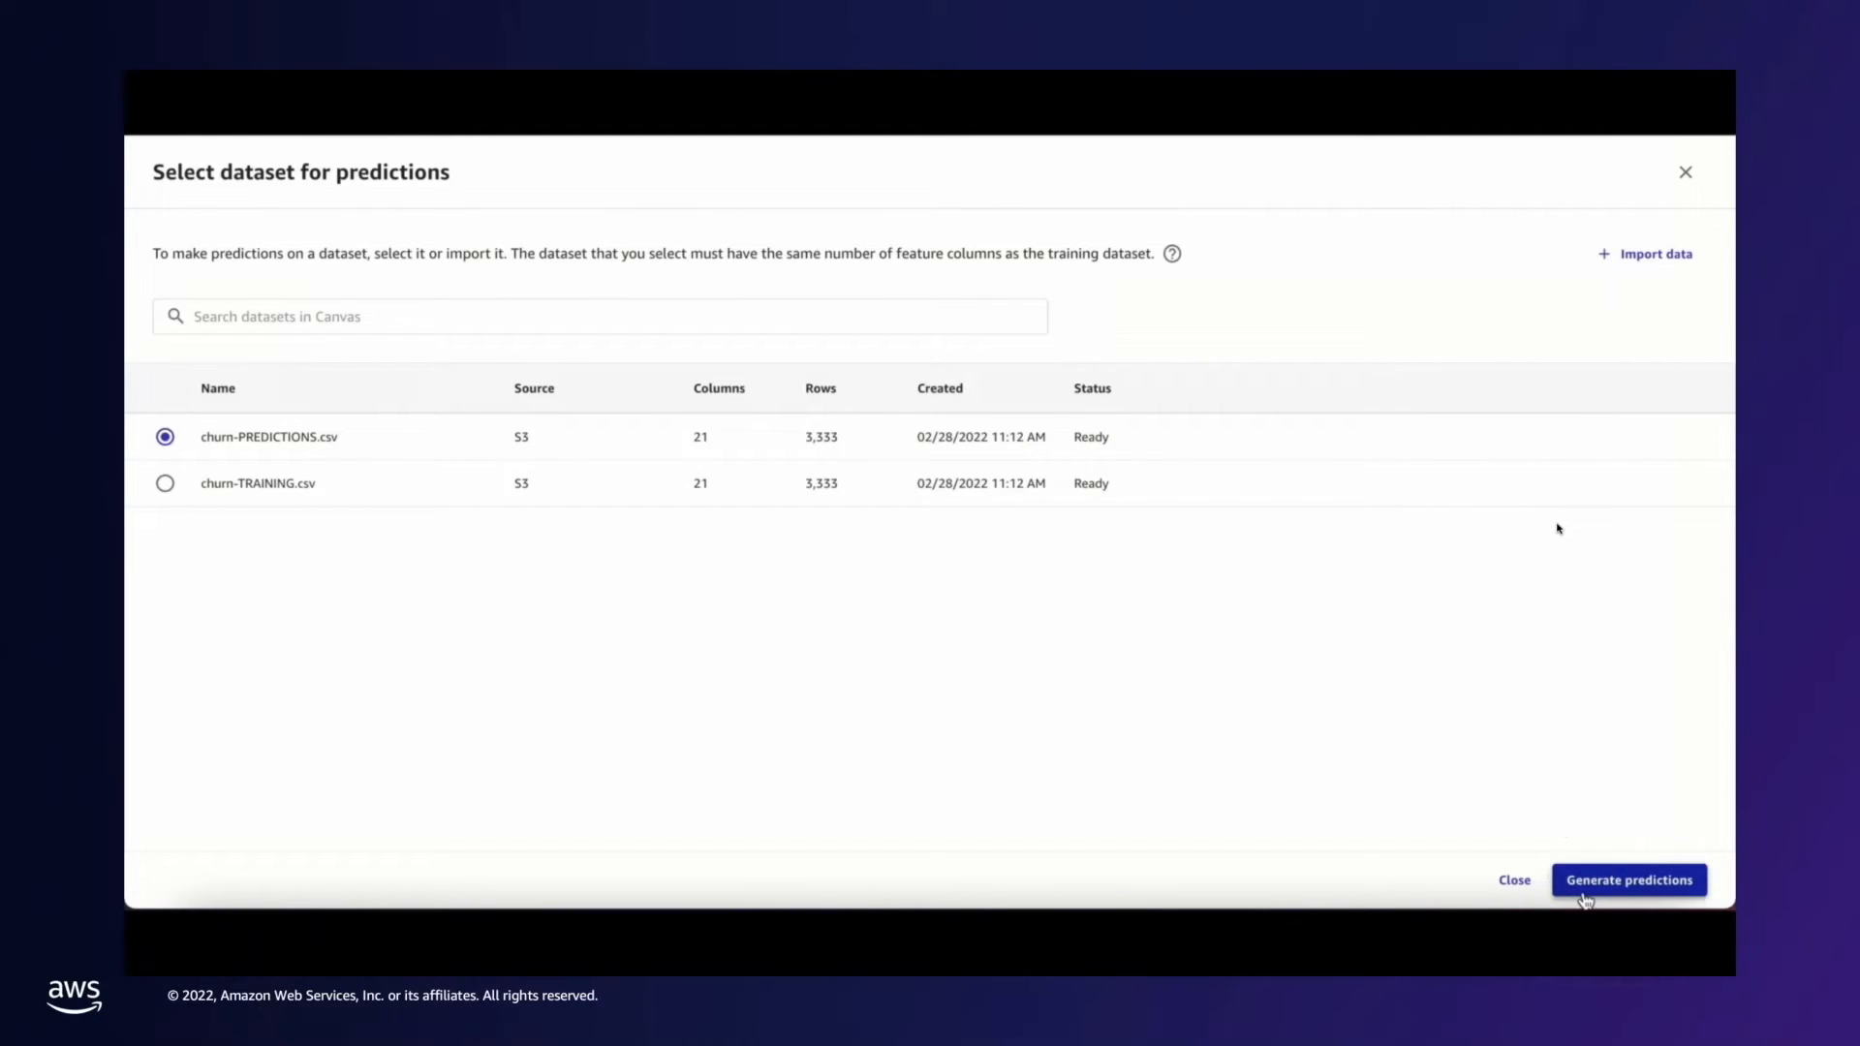
{"action": "left_click", "coordinate": [1610, 880]}
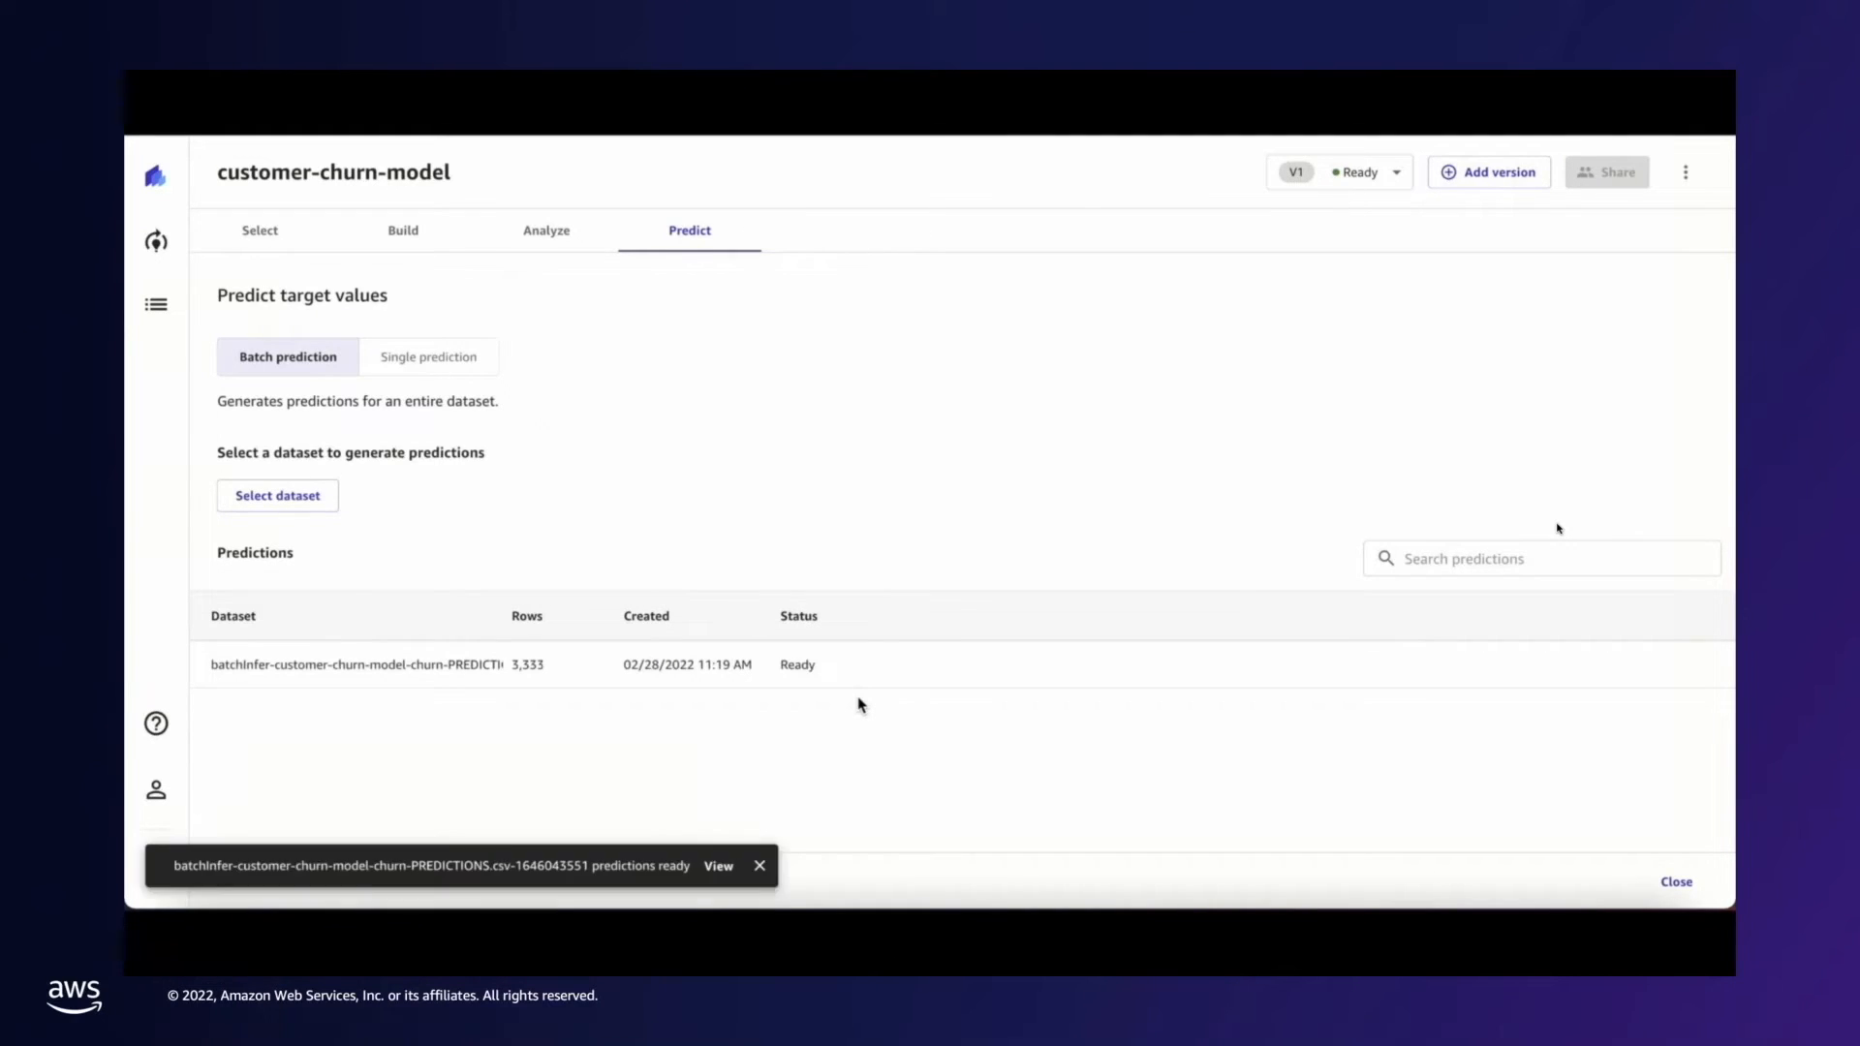
- Open the finished batch prediction results and download all values as a CSV file
{"action": "mouse_move", "coordinate": [799, 681]}
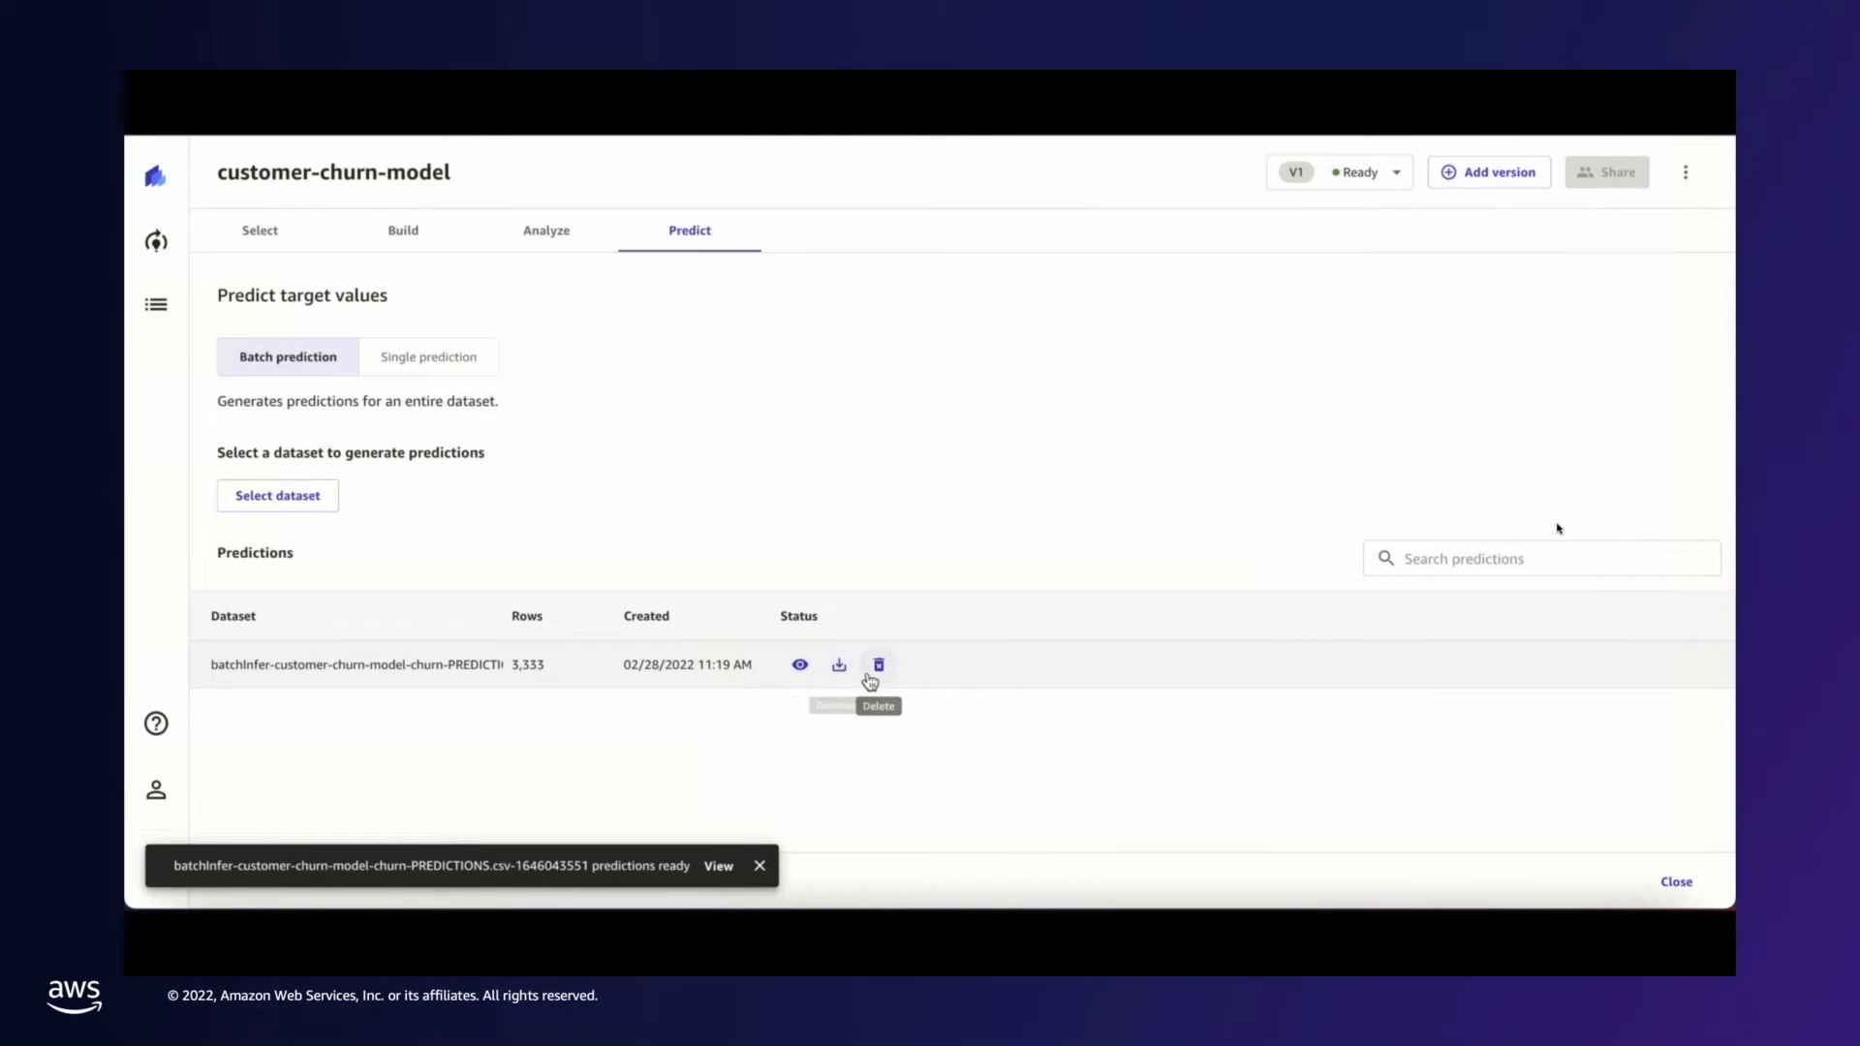
{"action": "left_click", "coordinate": [801, 668]}
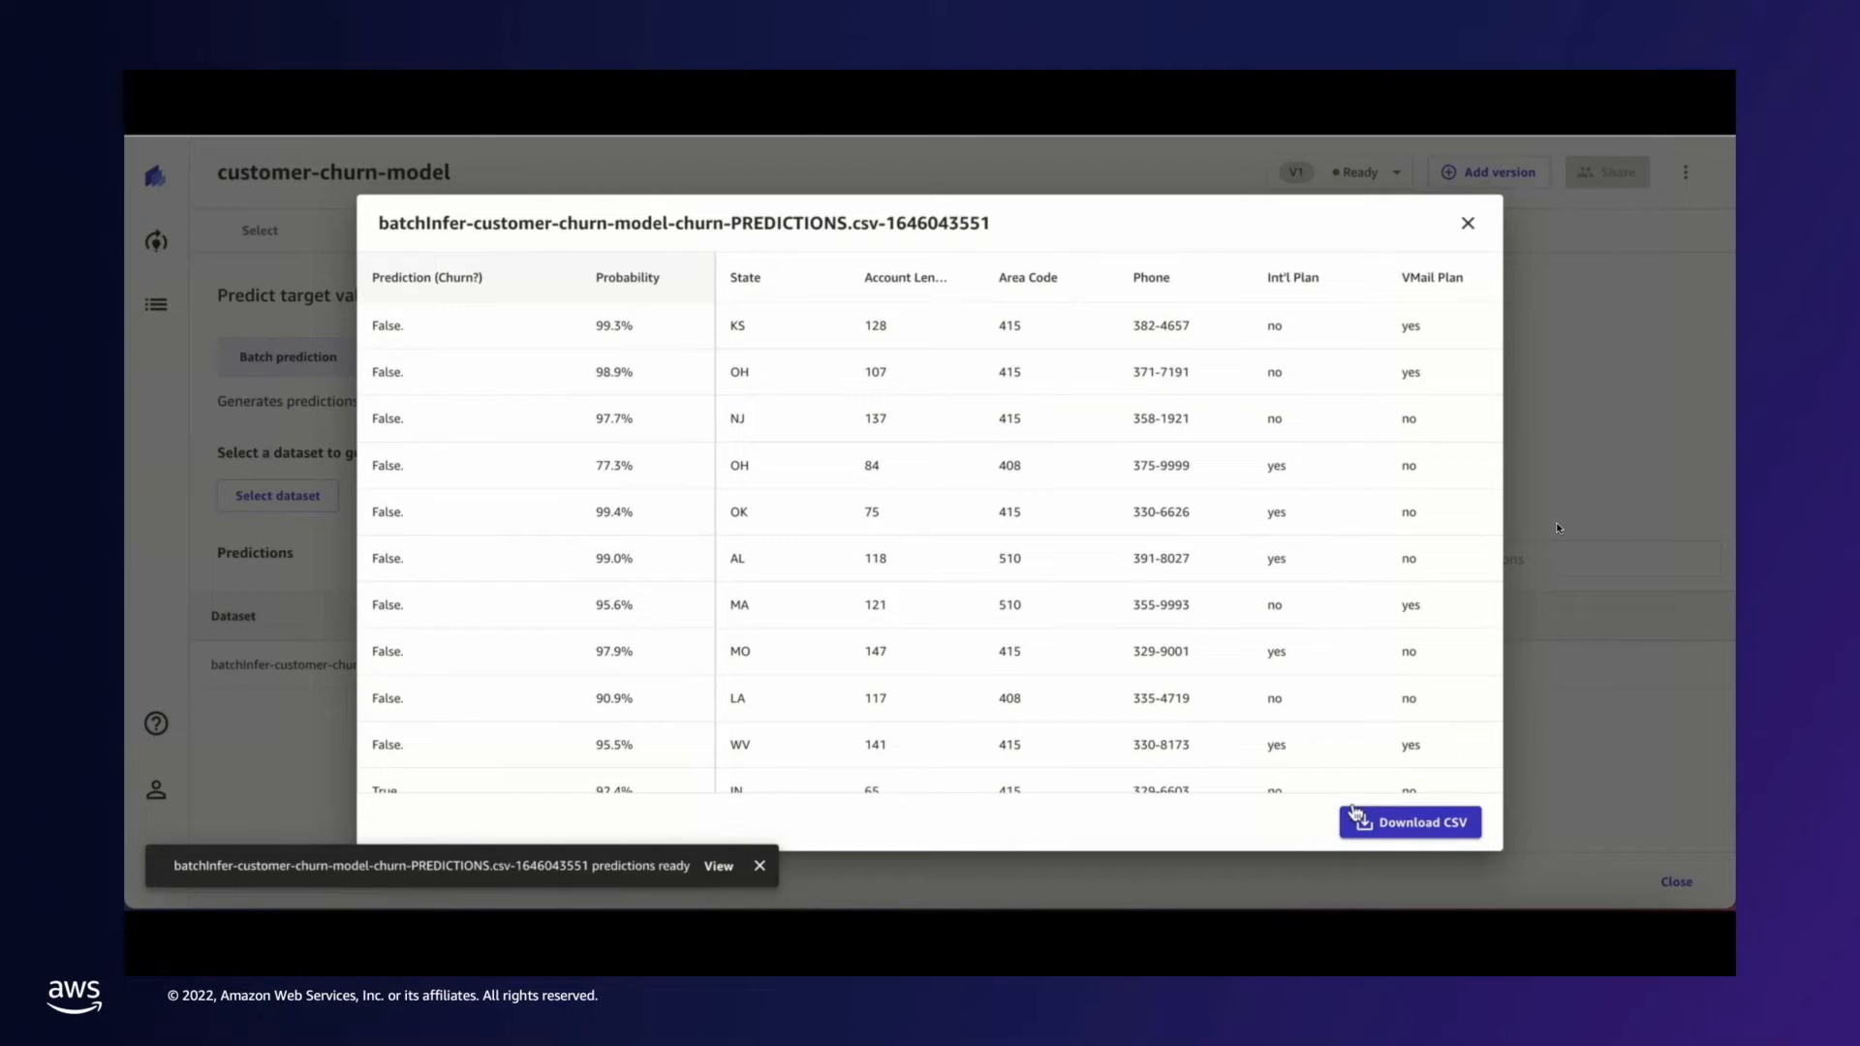
{"action": "left_click", "coordinate": [1416, 827]}
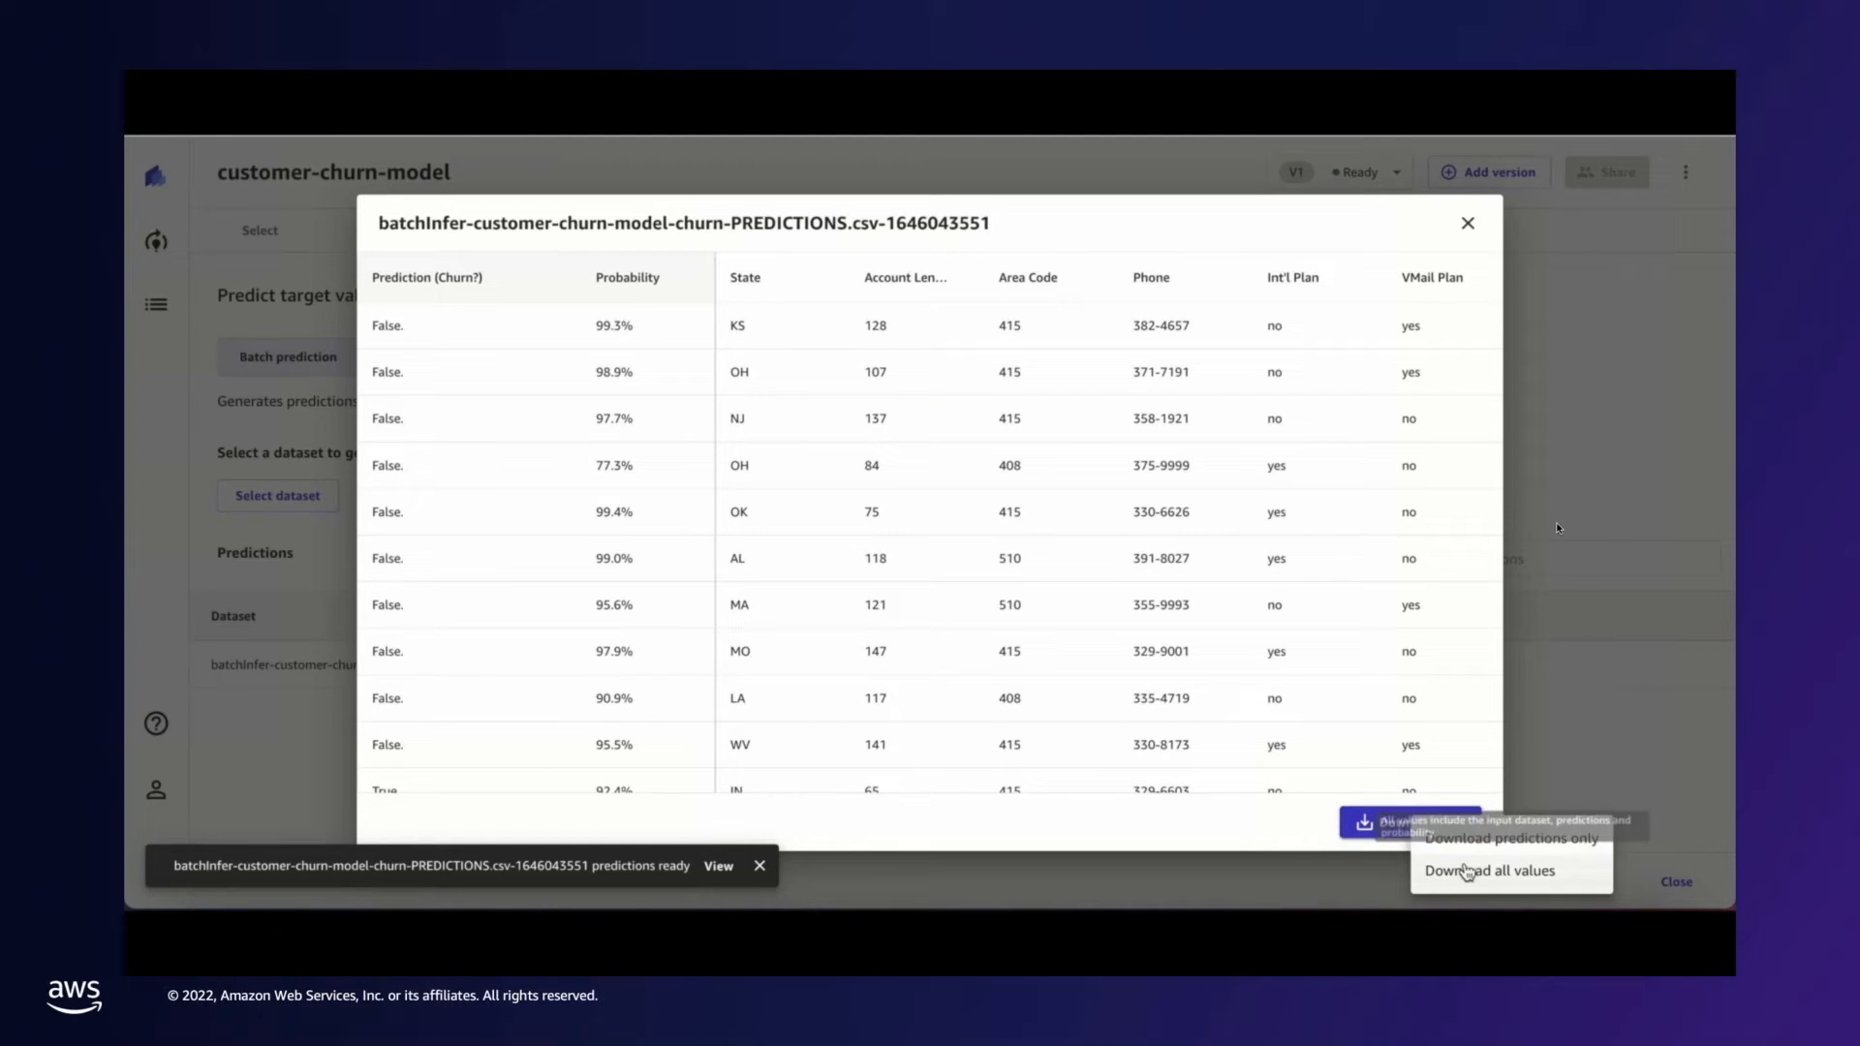
{"action": "left_click", "coordinate": [1466, 873]}
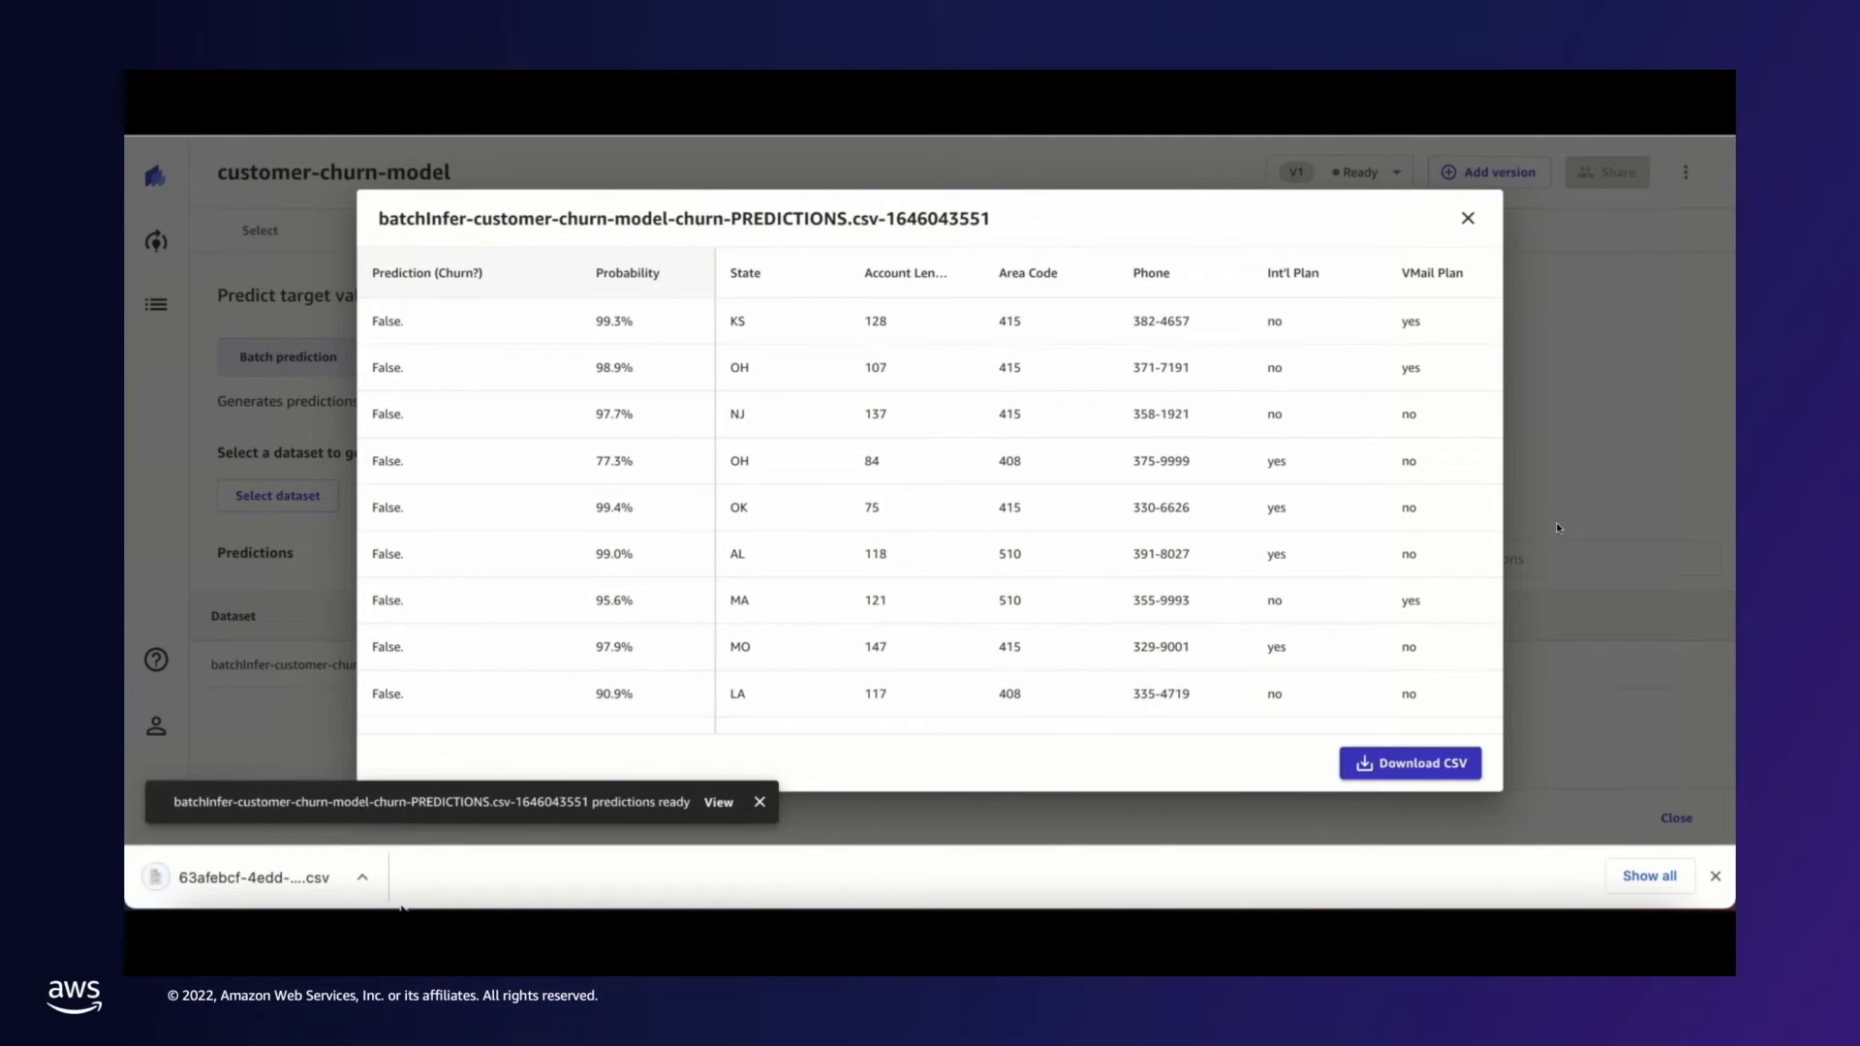
- Open the downloaded predictions CSV as a spreadsheet and review the predicted churn, probability and input columns
{"action": "left_click", "coordinate": [293, 880]}
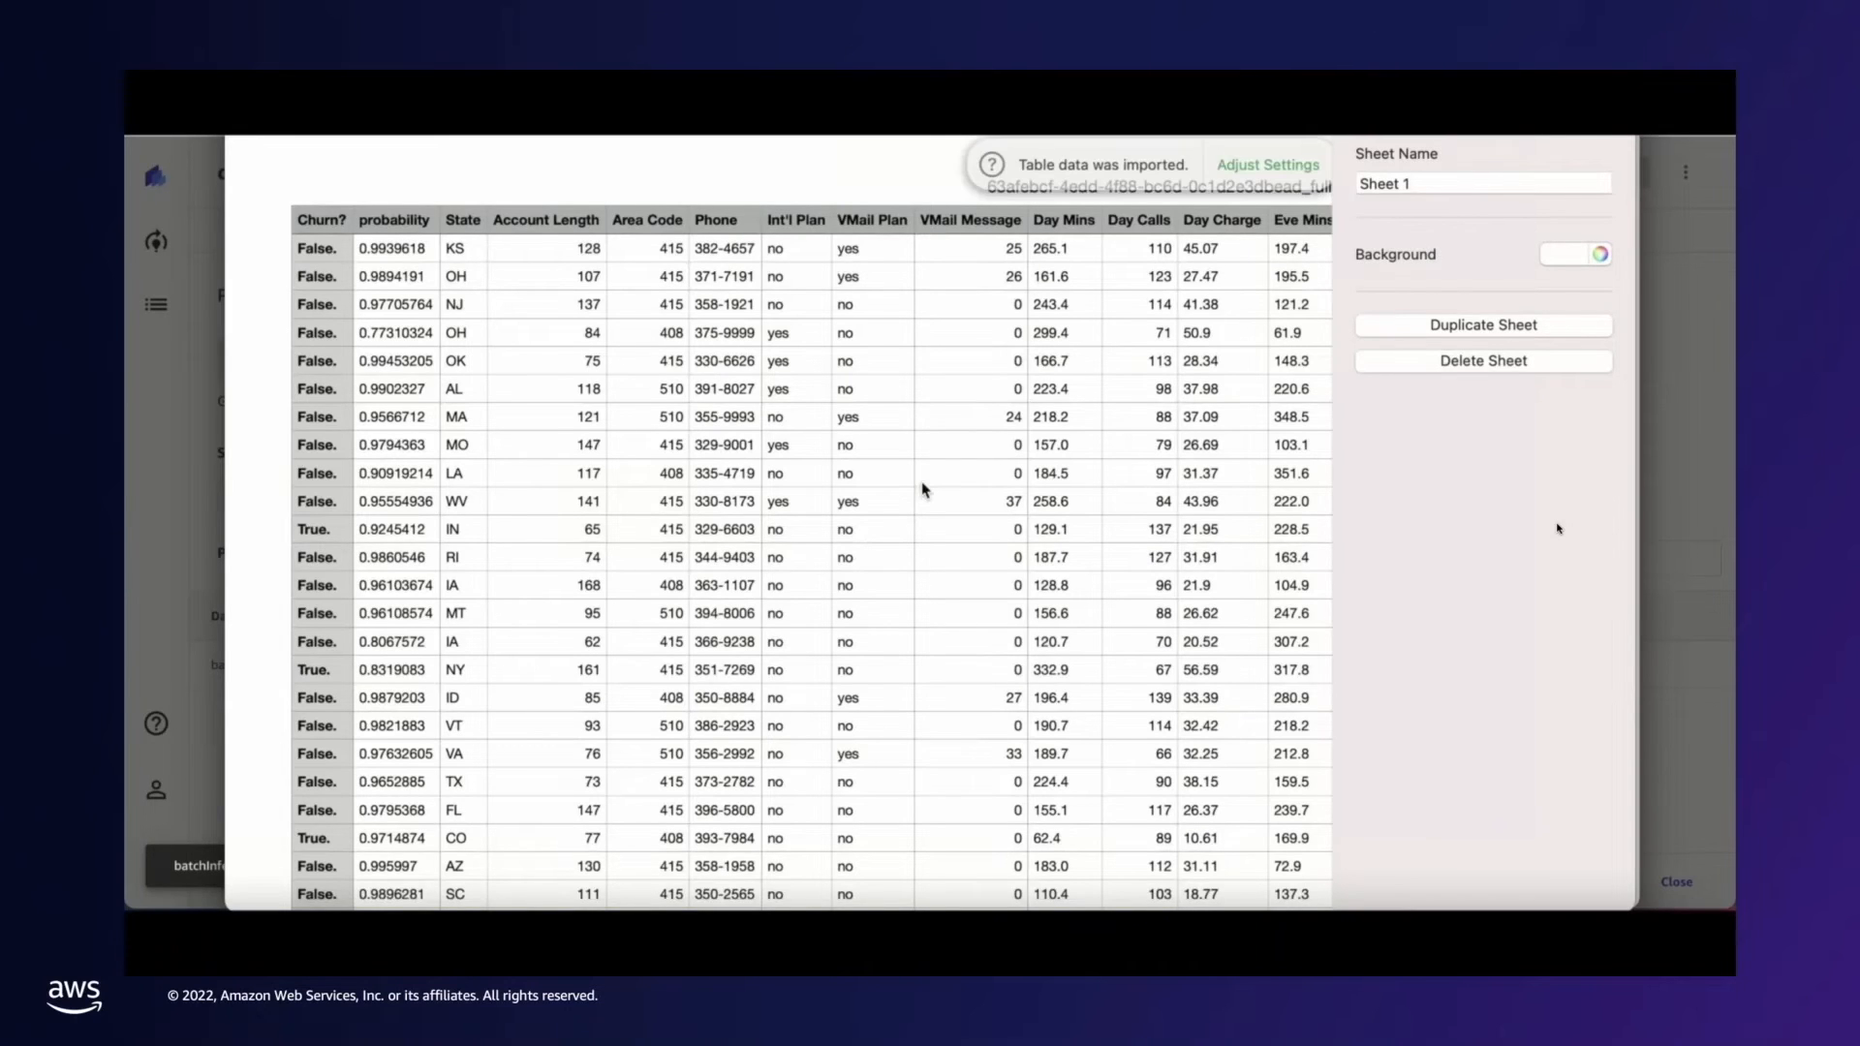
{"action": "scroll", "coordinate": [915, 484], "scroll_direction": "down", "scroll_amount": 1}
{"action": "scroll", "coordinate": [901, 477], "scroll_direction": "right", "scroll_amount": 1}
{"action": "scroll", "coordinate": [900, 476], "scroll_direction": "down", "scroll_amount": 1}
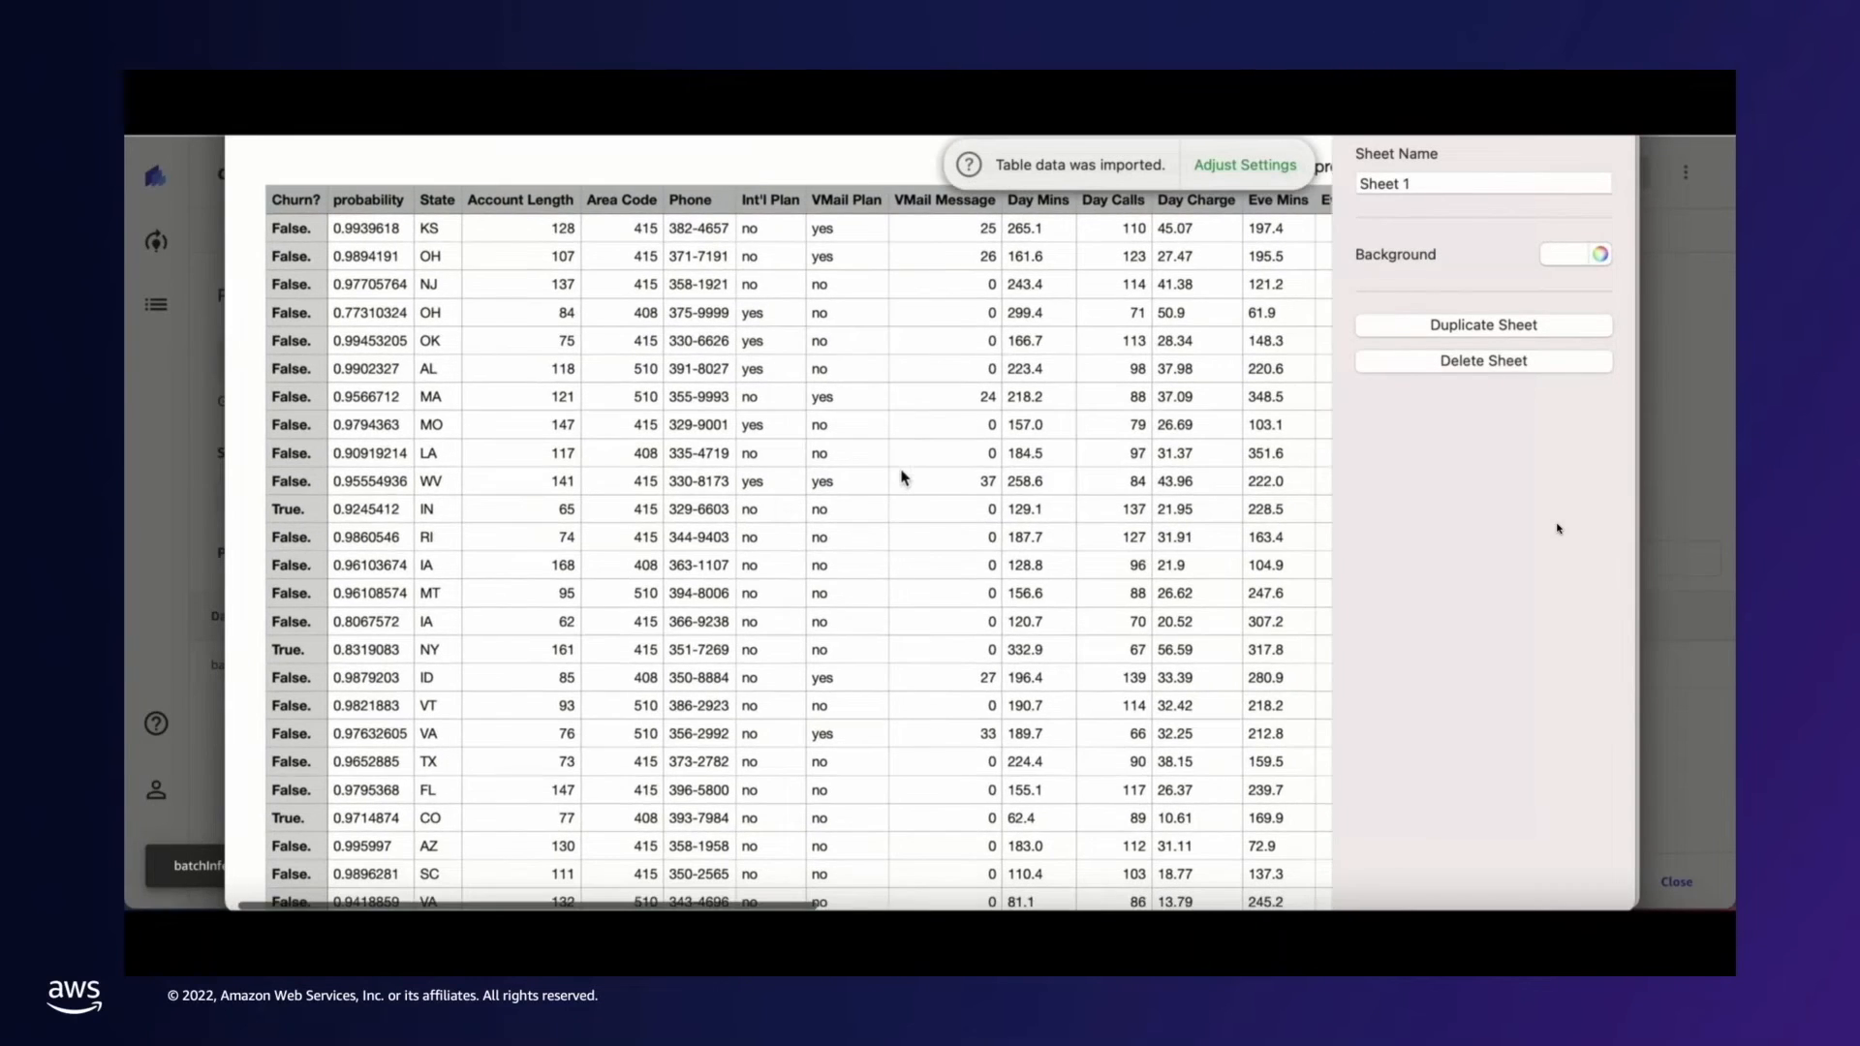
{"action": "scroll", "coordinate": [901, 476], "scroll_direction": "right", "scroll_amount": 1}
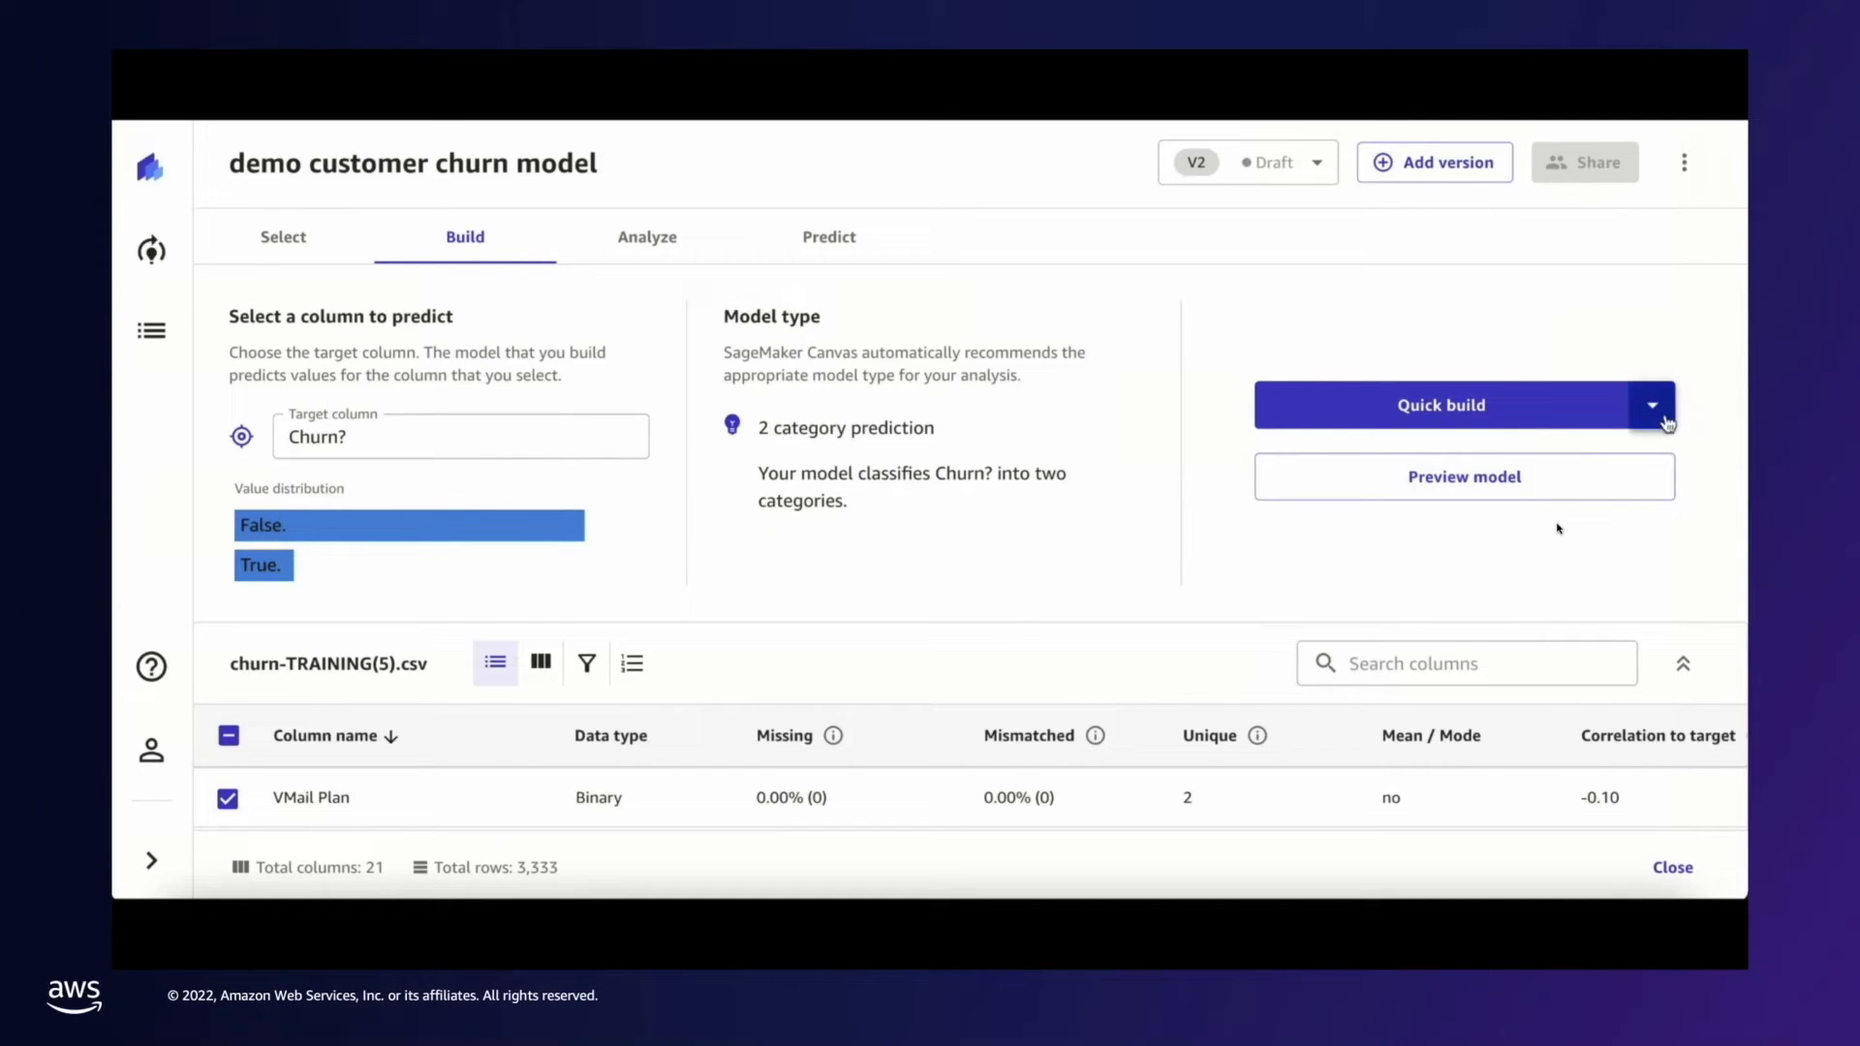
- Set the build type of the demo customer churn model to Standard build
{"action": "left_click", "coordinate": [1666, 422]}
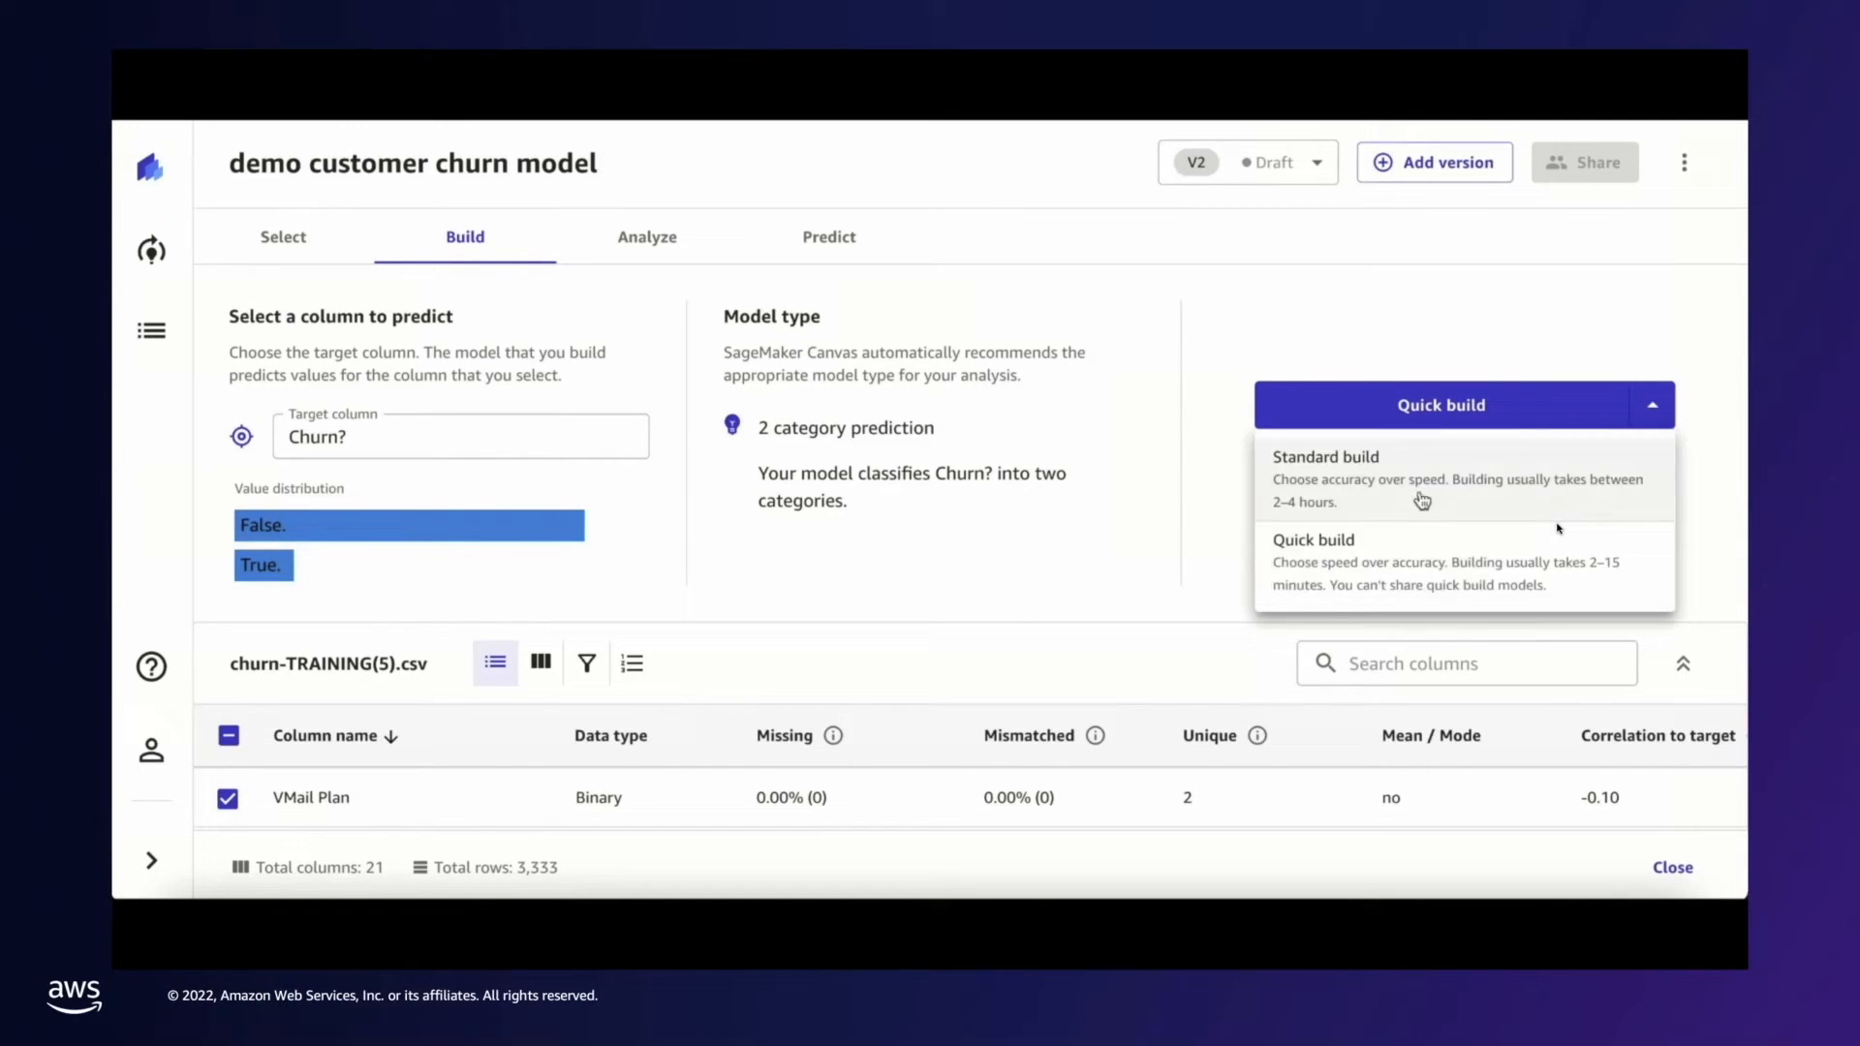
{"action": "left_click", "coordinate": [1487, 501]}
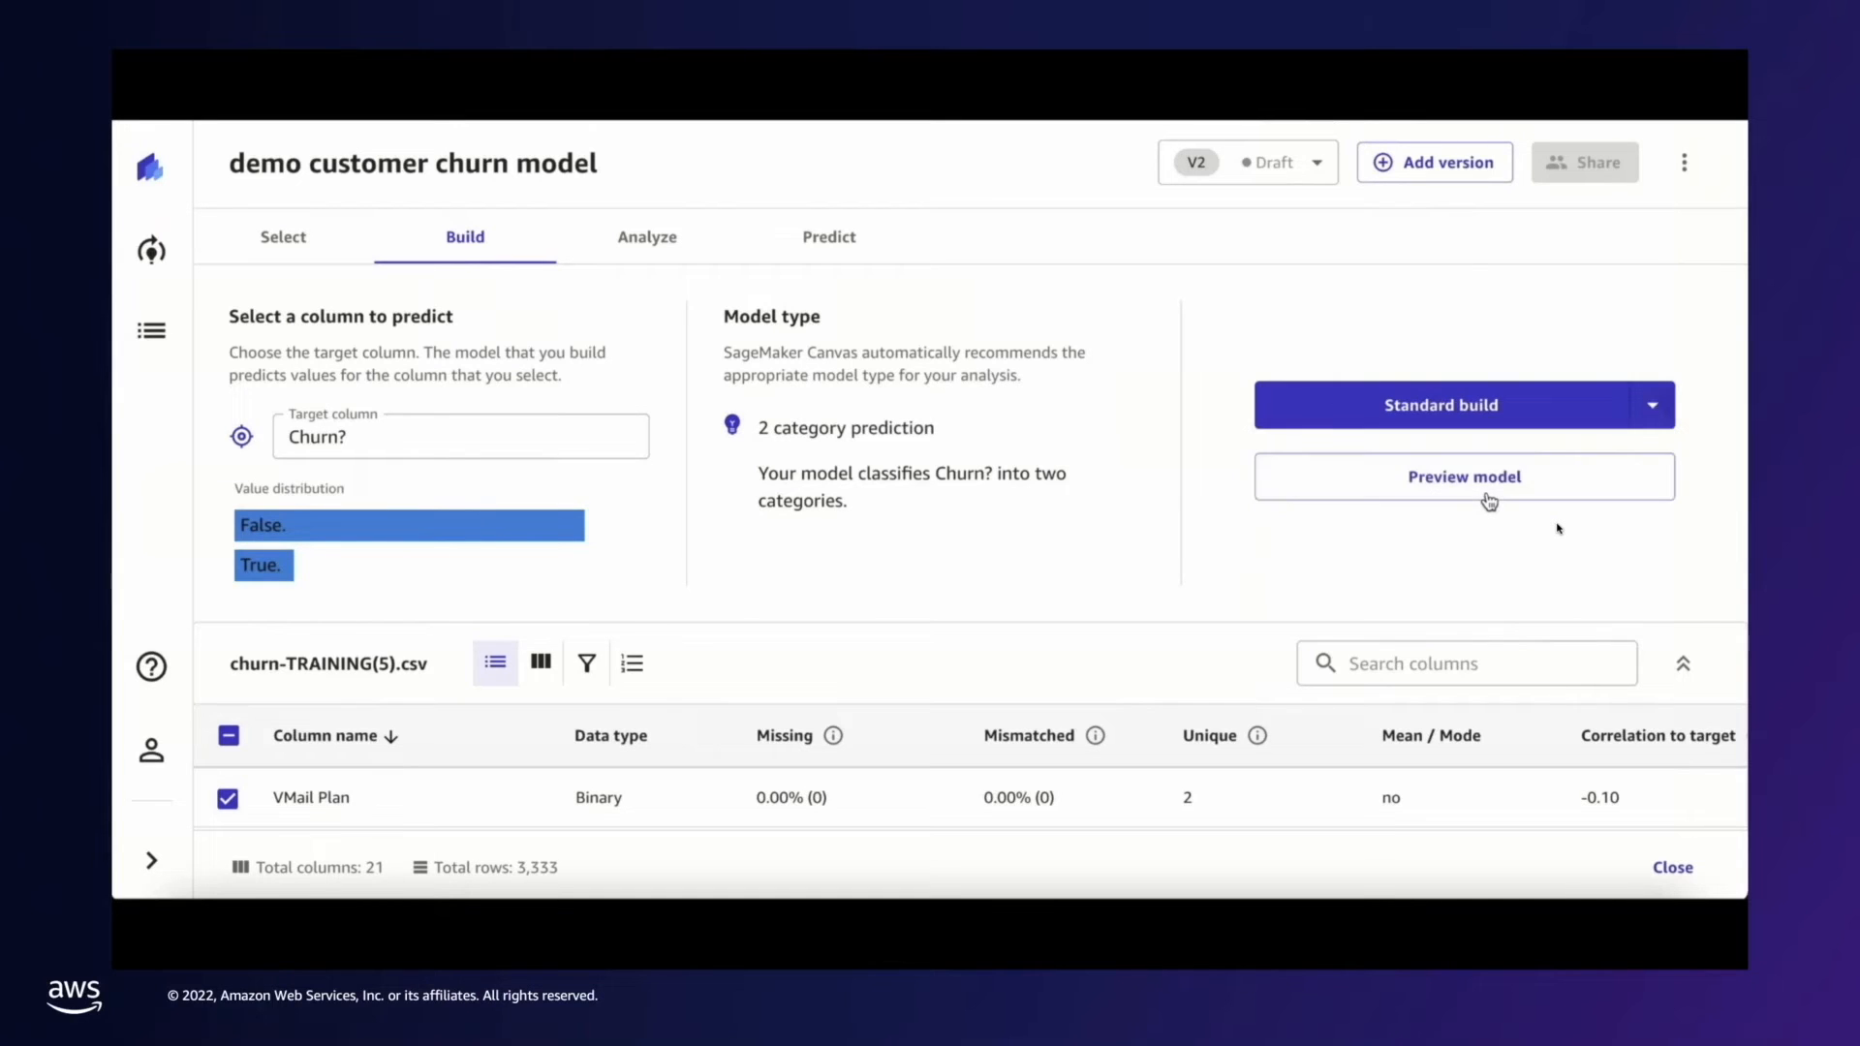
{"action": "left_click", "coordinate": [1489, 501]}
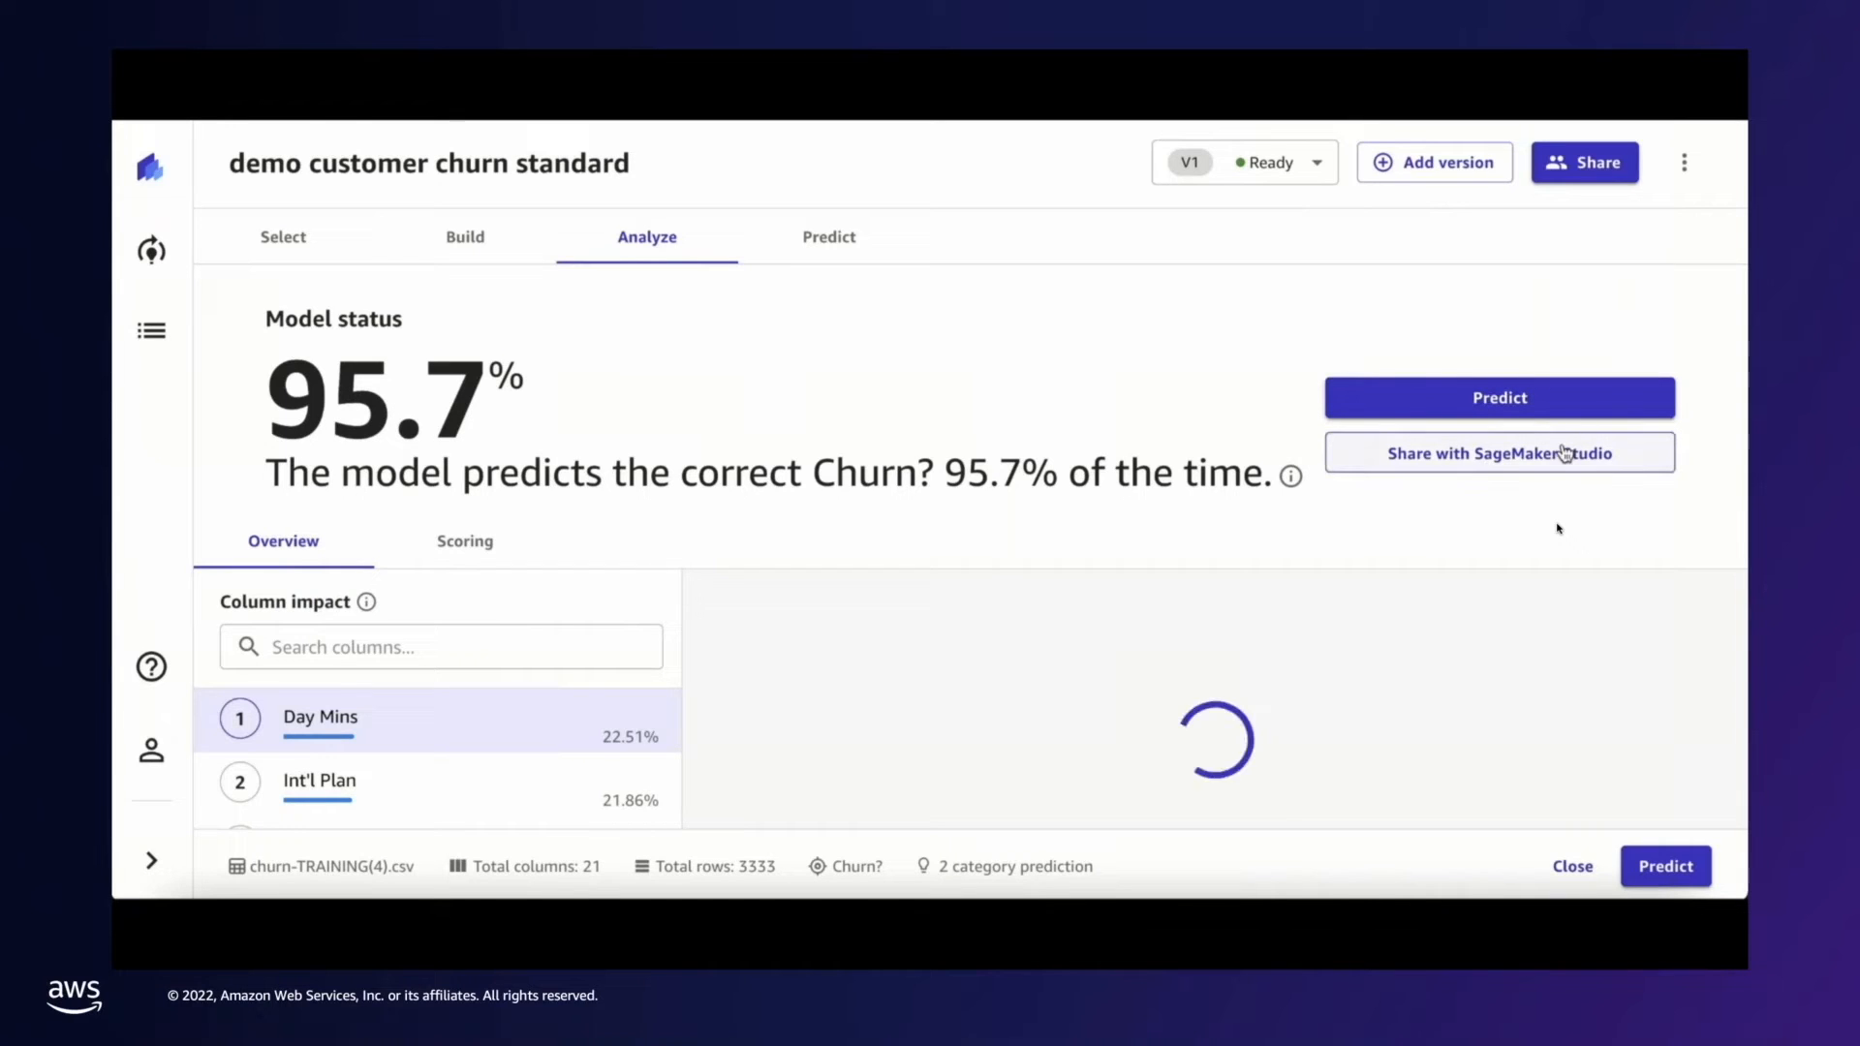
- Create a SageMaker Studio link sharing version V1 of the demo customer churn standard model and copy the link
{"action": "left_click", "coordinate": [1501, 457]}
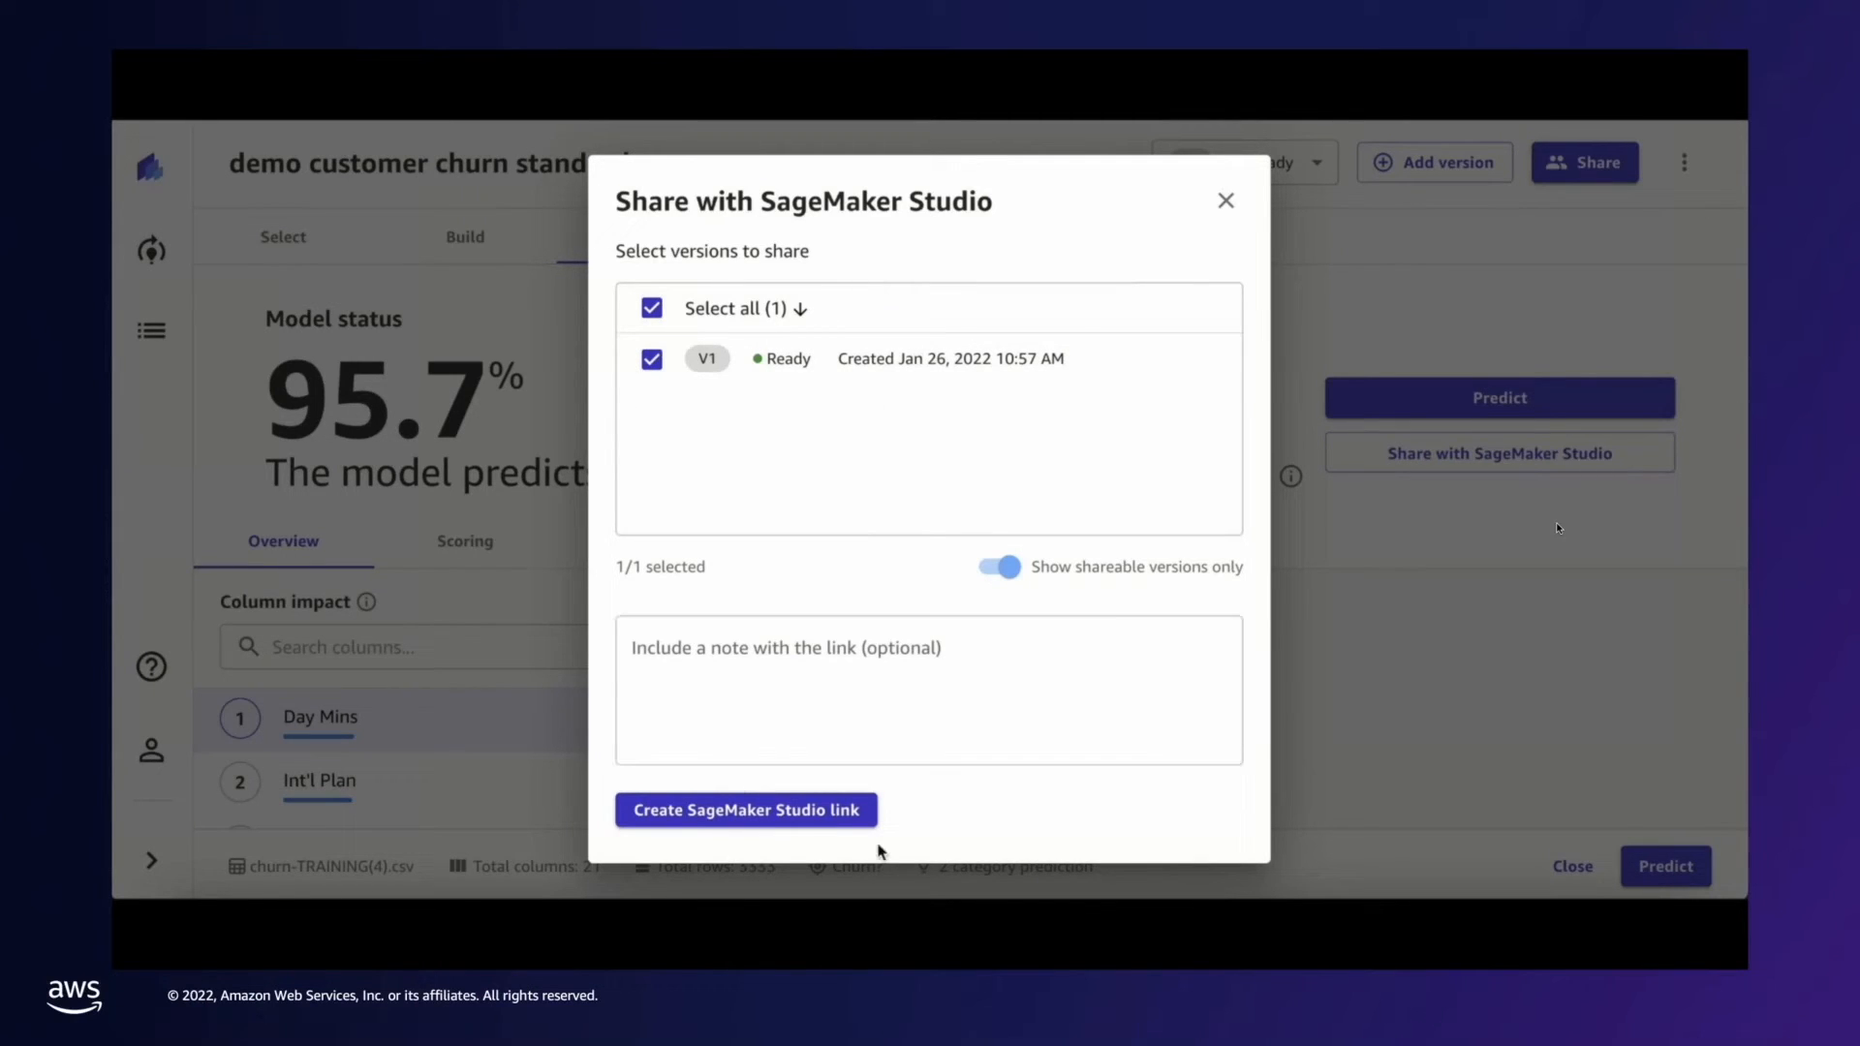
{"action": "left_click", "coordinate": [753, 821]}
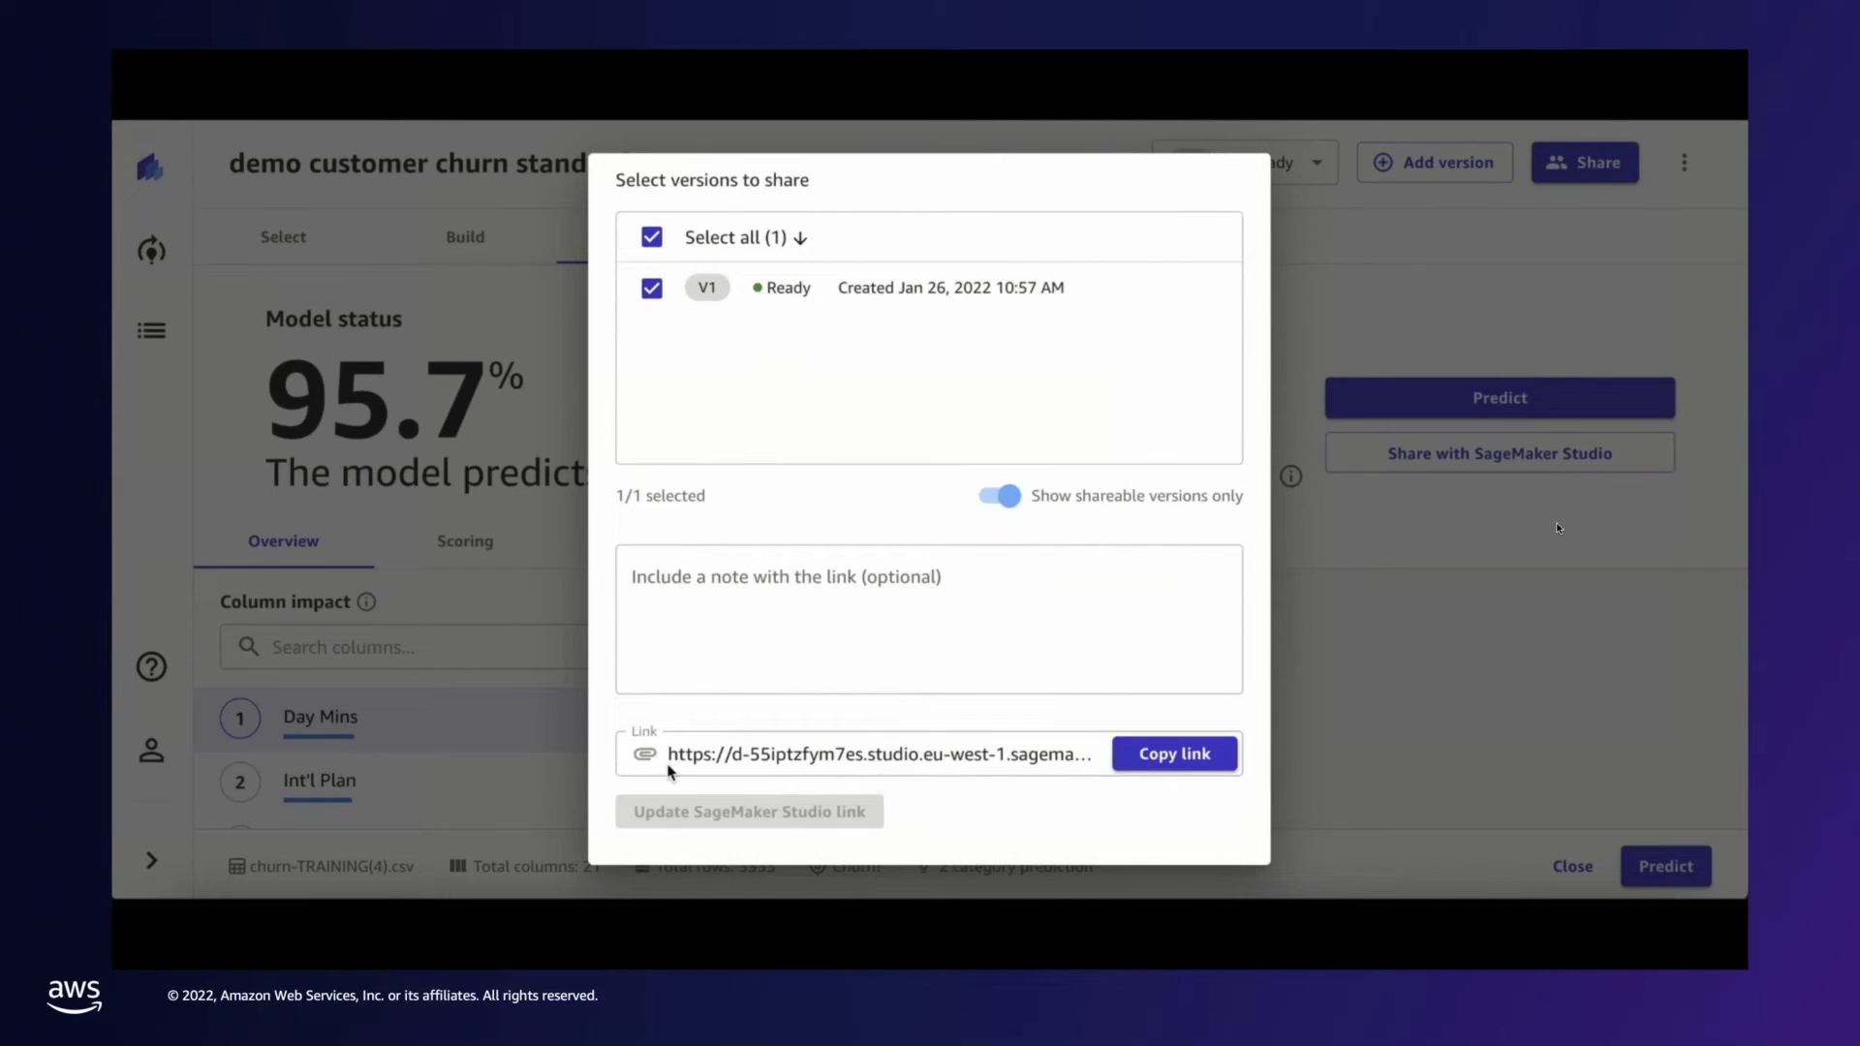
{"action": "left_click", "coordinate": [1163, 762]}
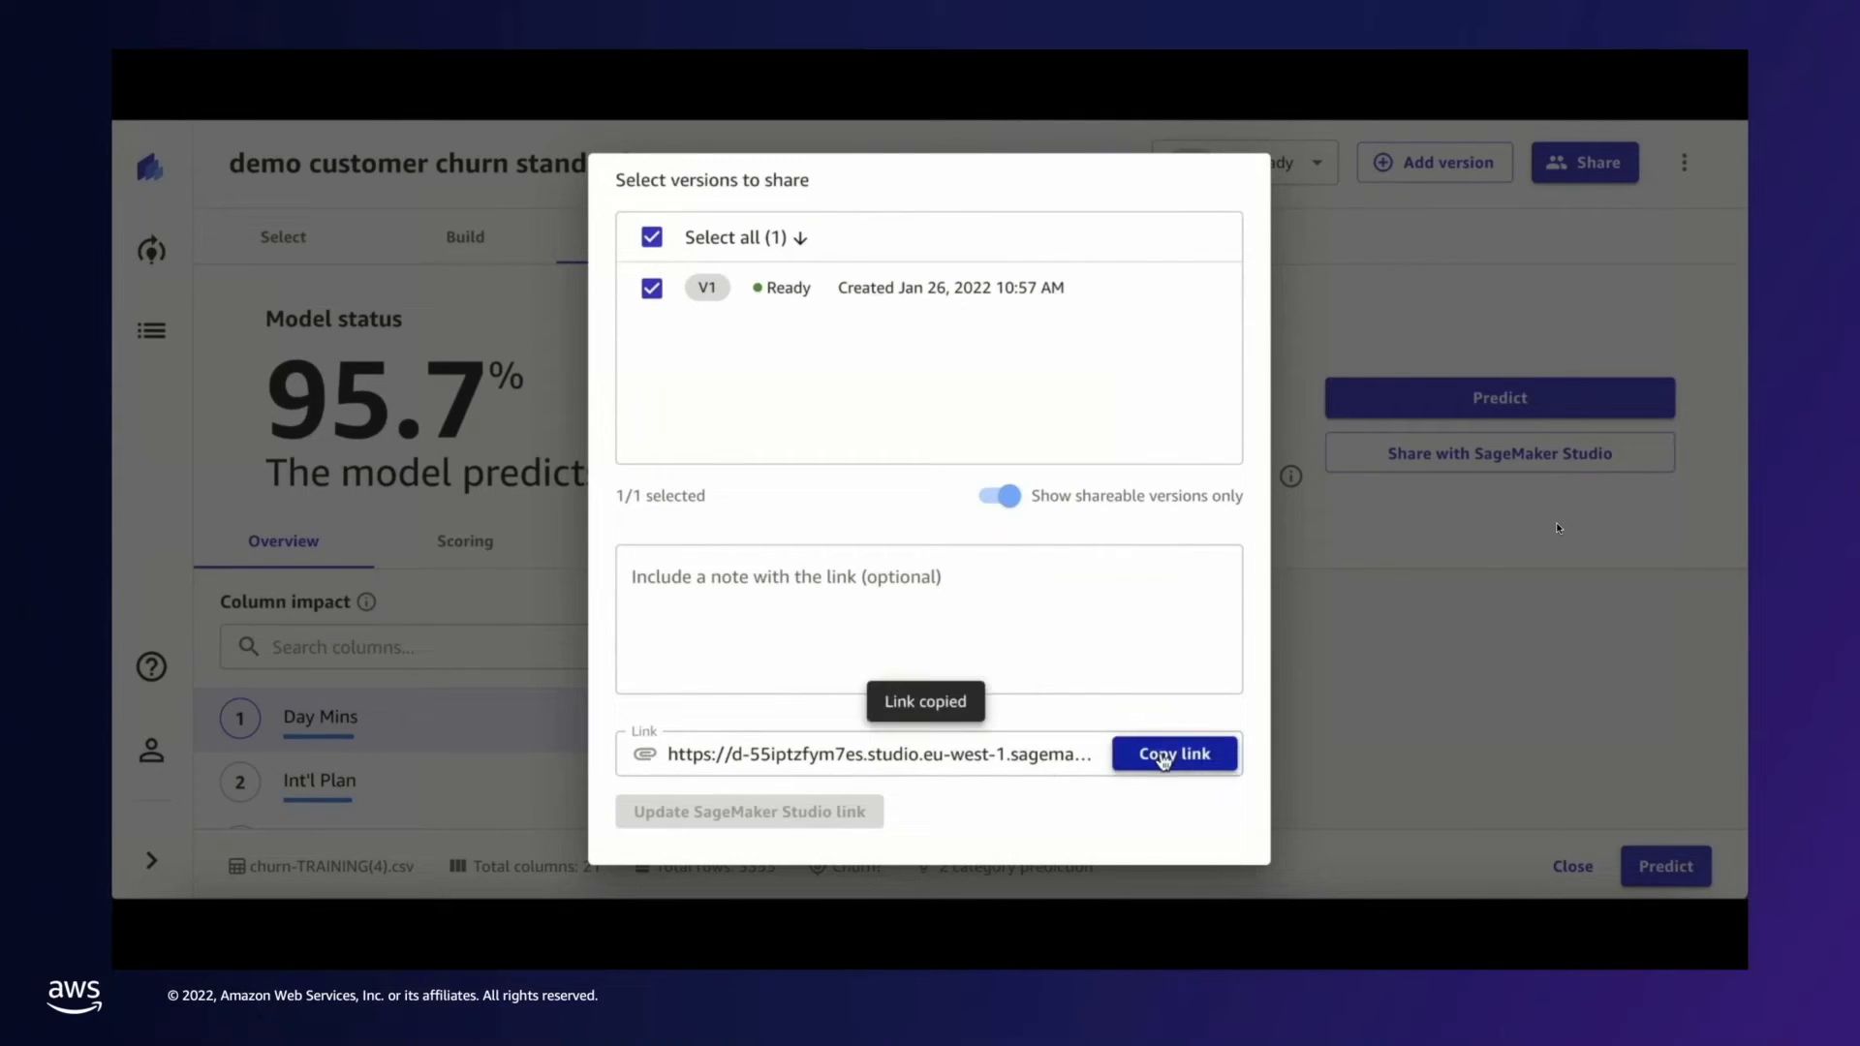
{"action": "left_click", "coordinate": [1336, 542]}
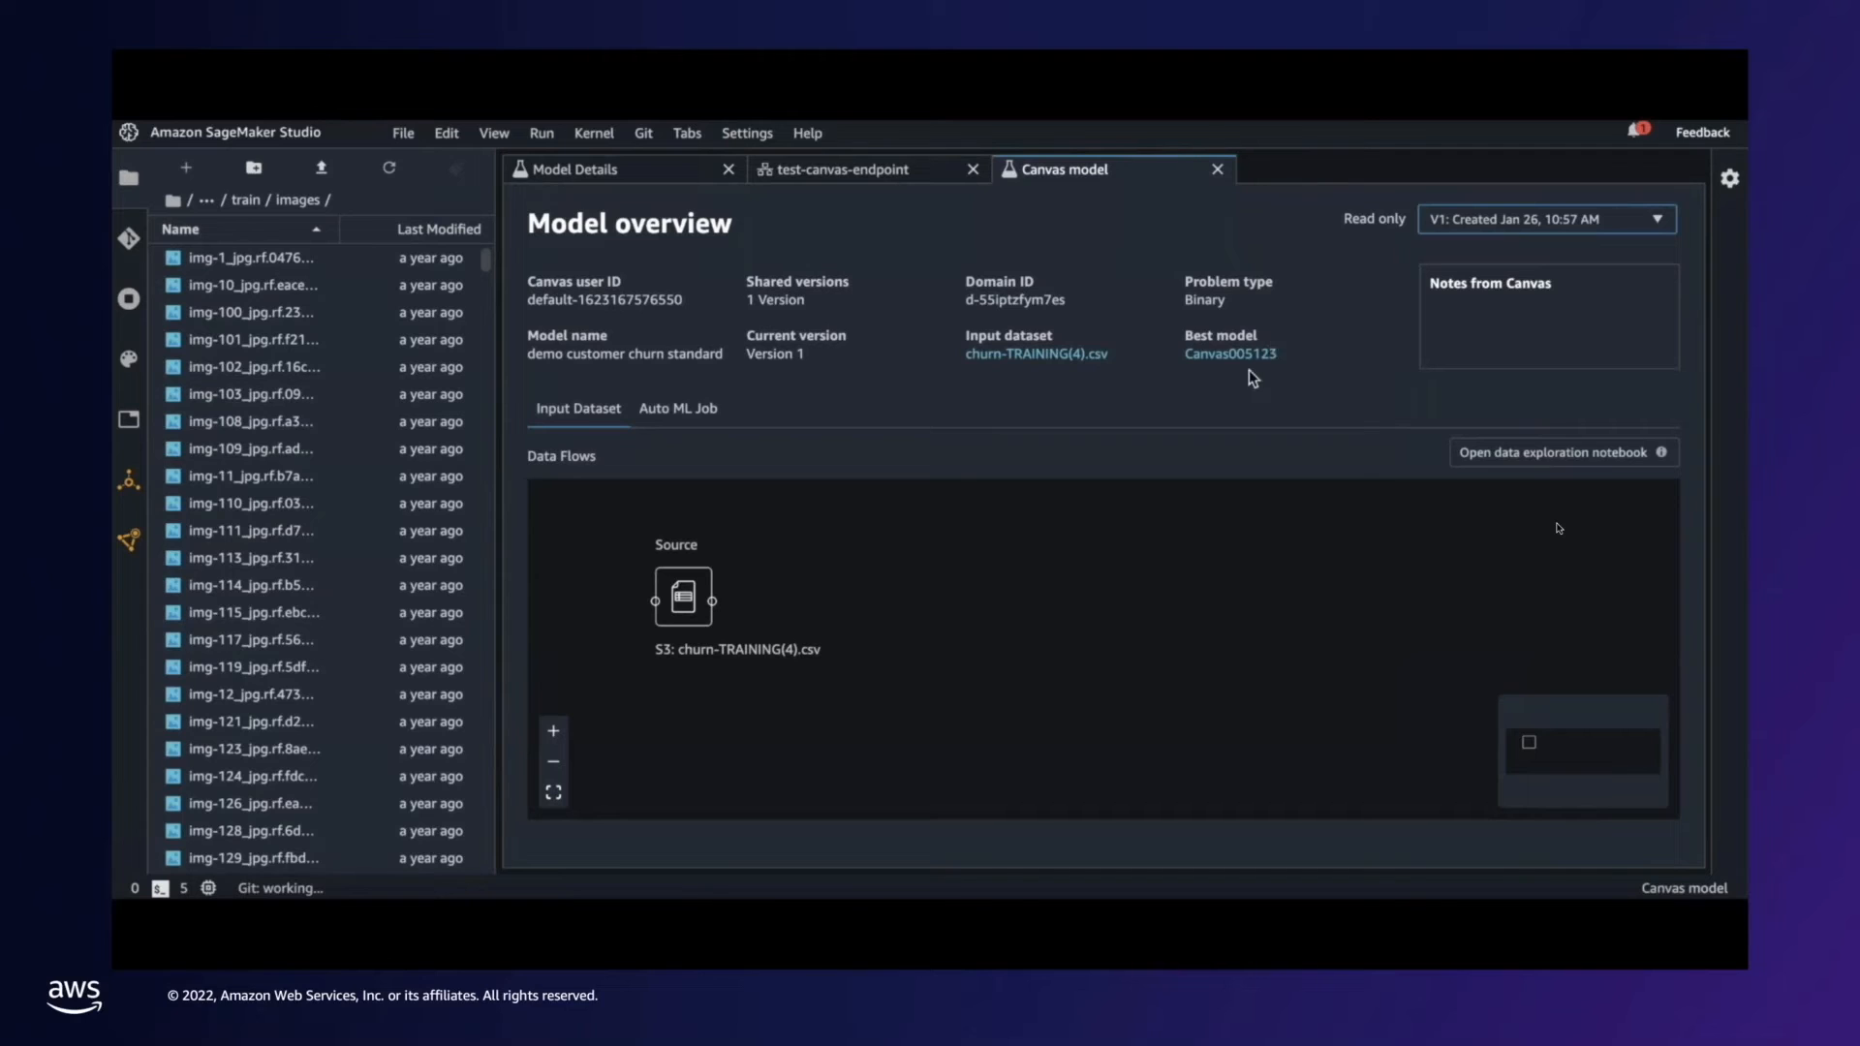
- In SageMaker Studio, inspect the shared Canvas model's input data flow and its Auto ML job's candidate models
{"action": "left_click_drag", "start_coordinate": [860, 581], "coordinate": [971, 645]}
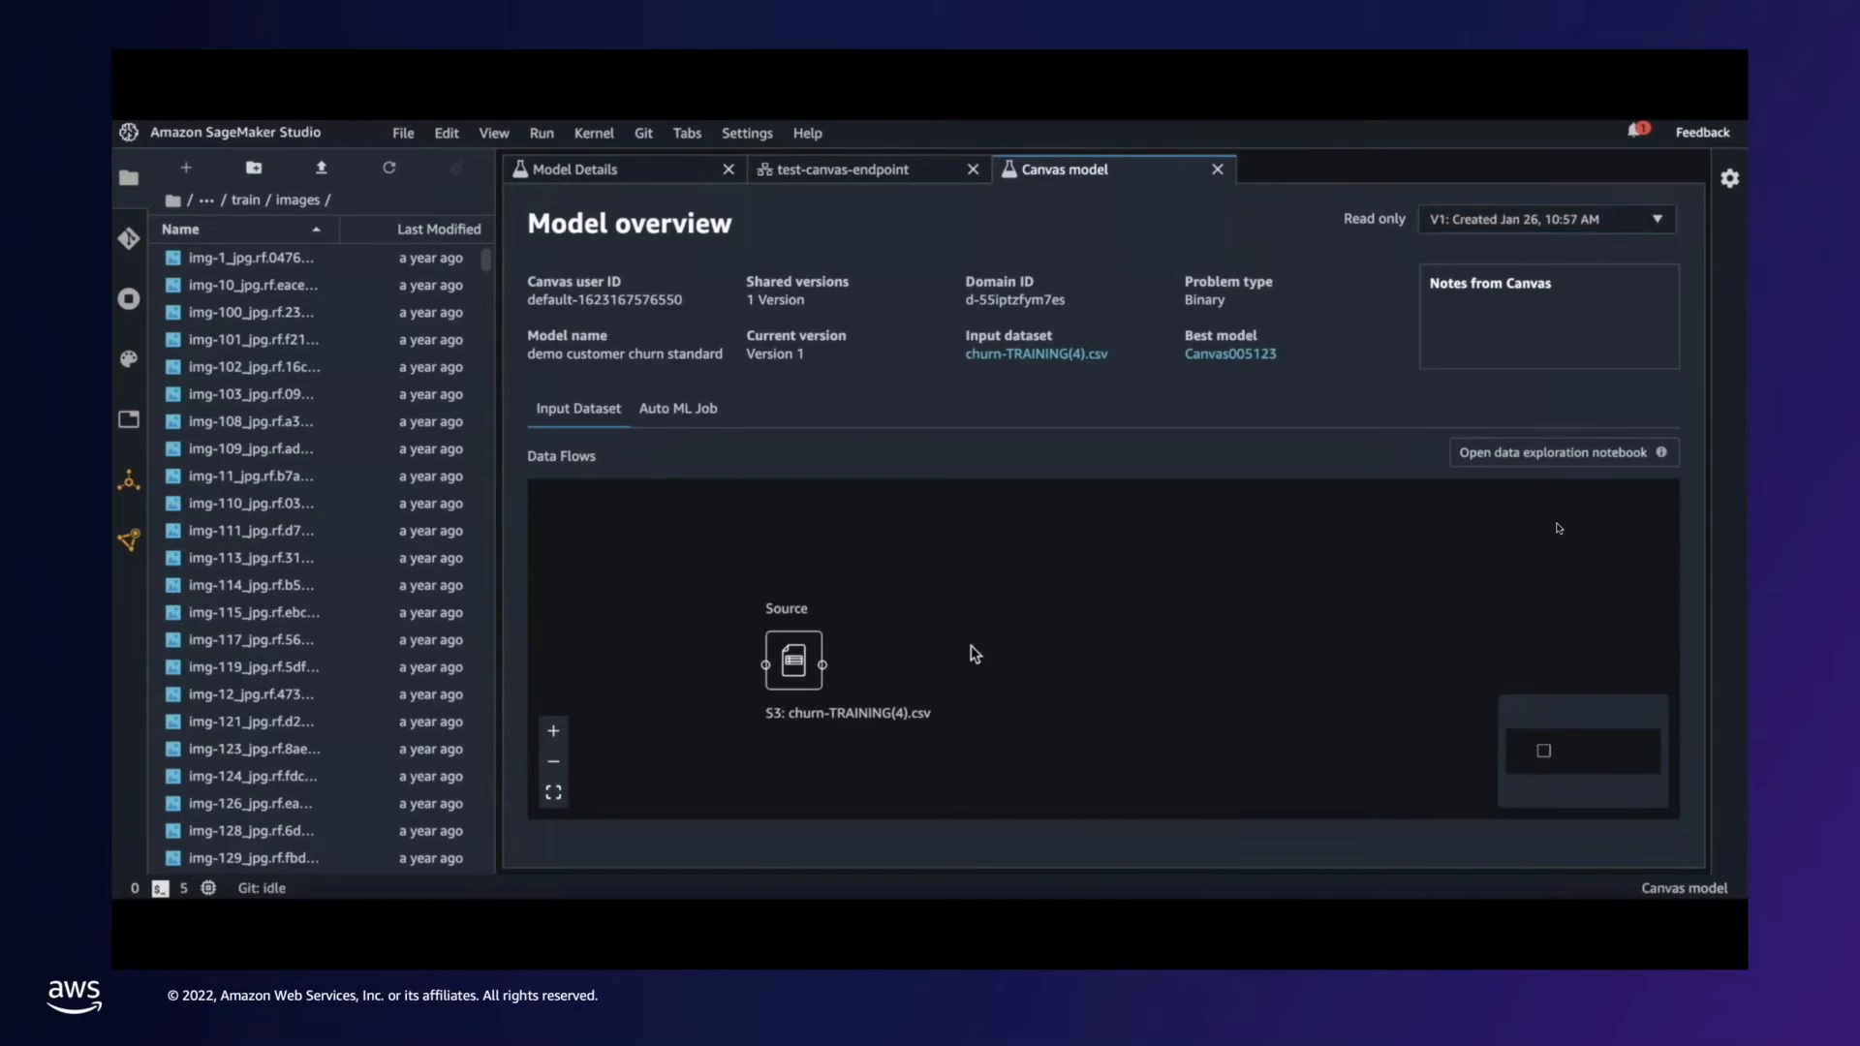
{"action": "left_click", "coordinate": [658, 416]}
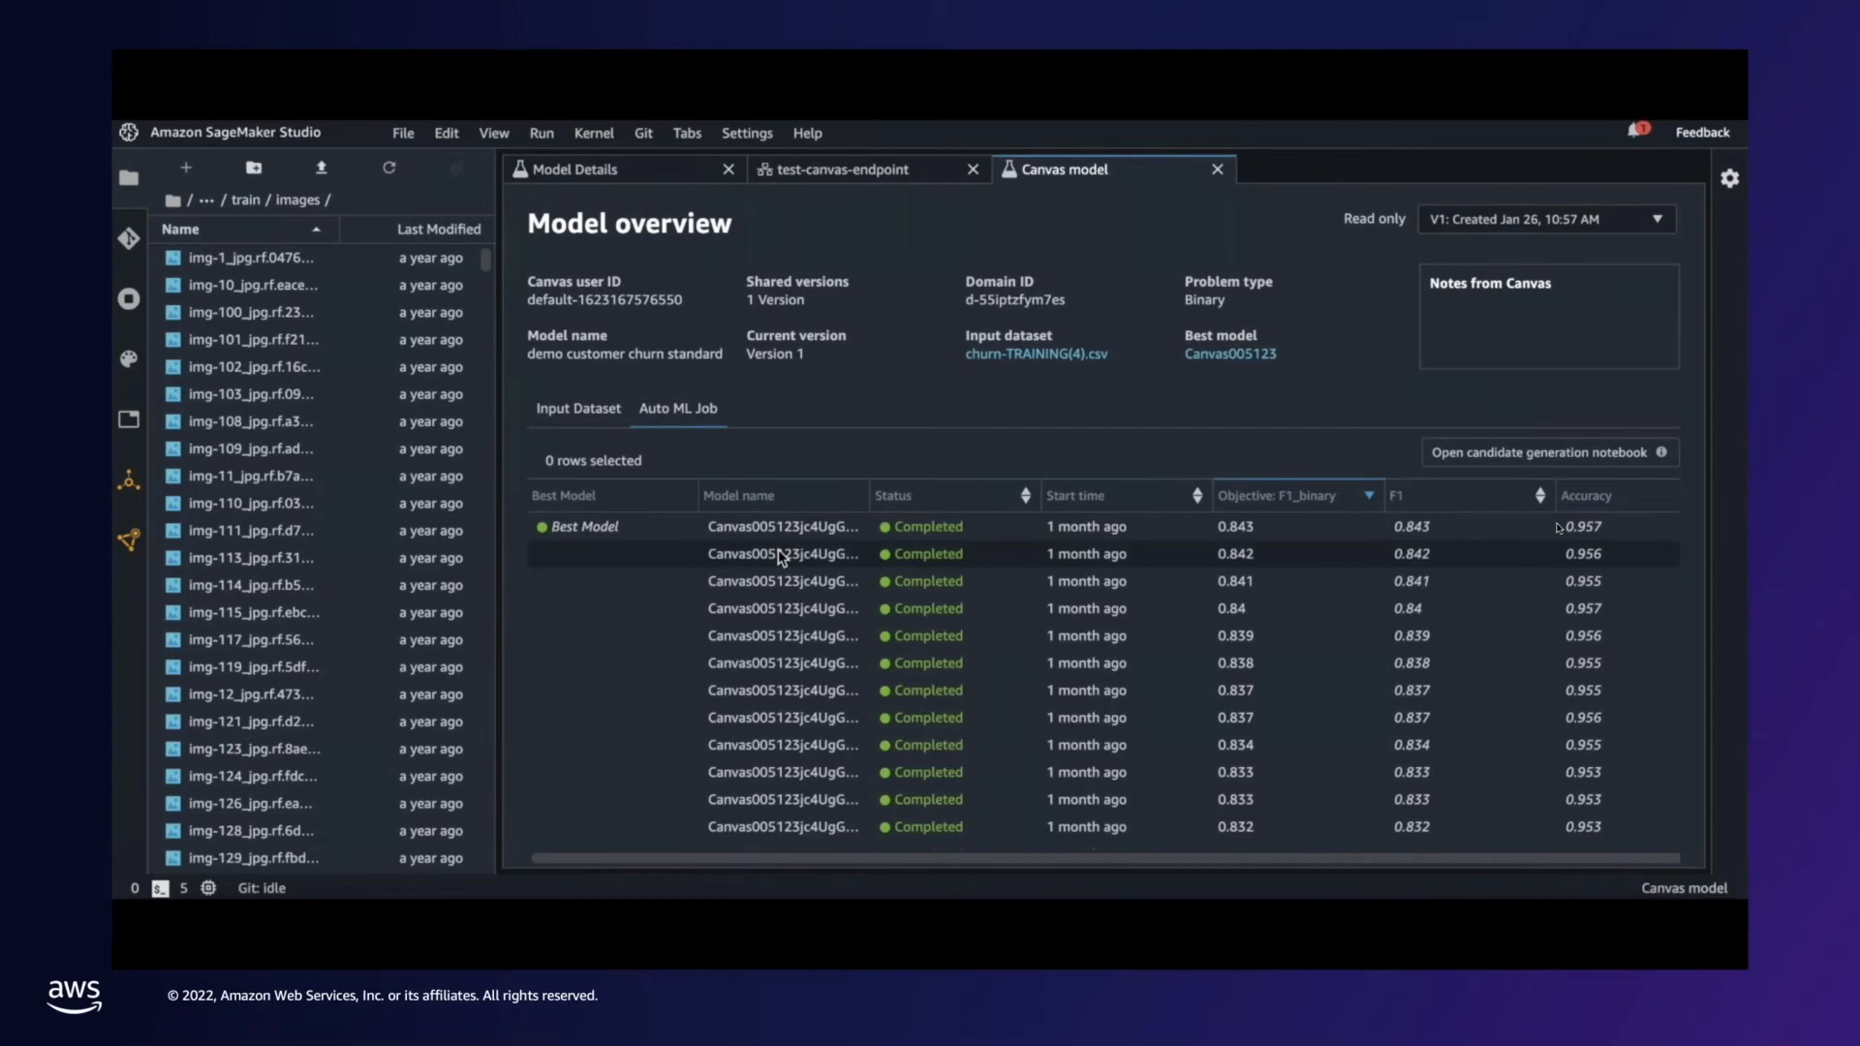
{"action": "scroll", "coordinate": [1188, 540], "scroll_direction": "down", "scroll_amount": 1}
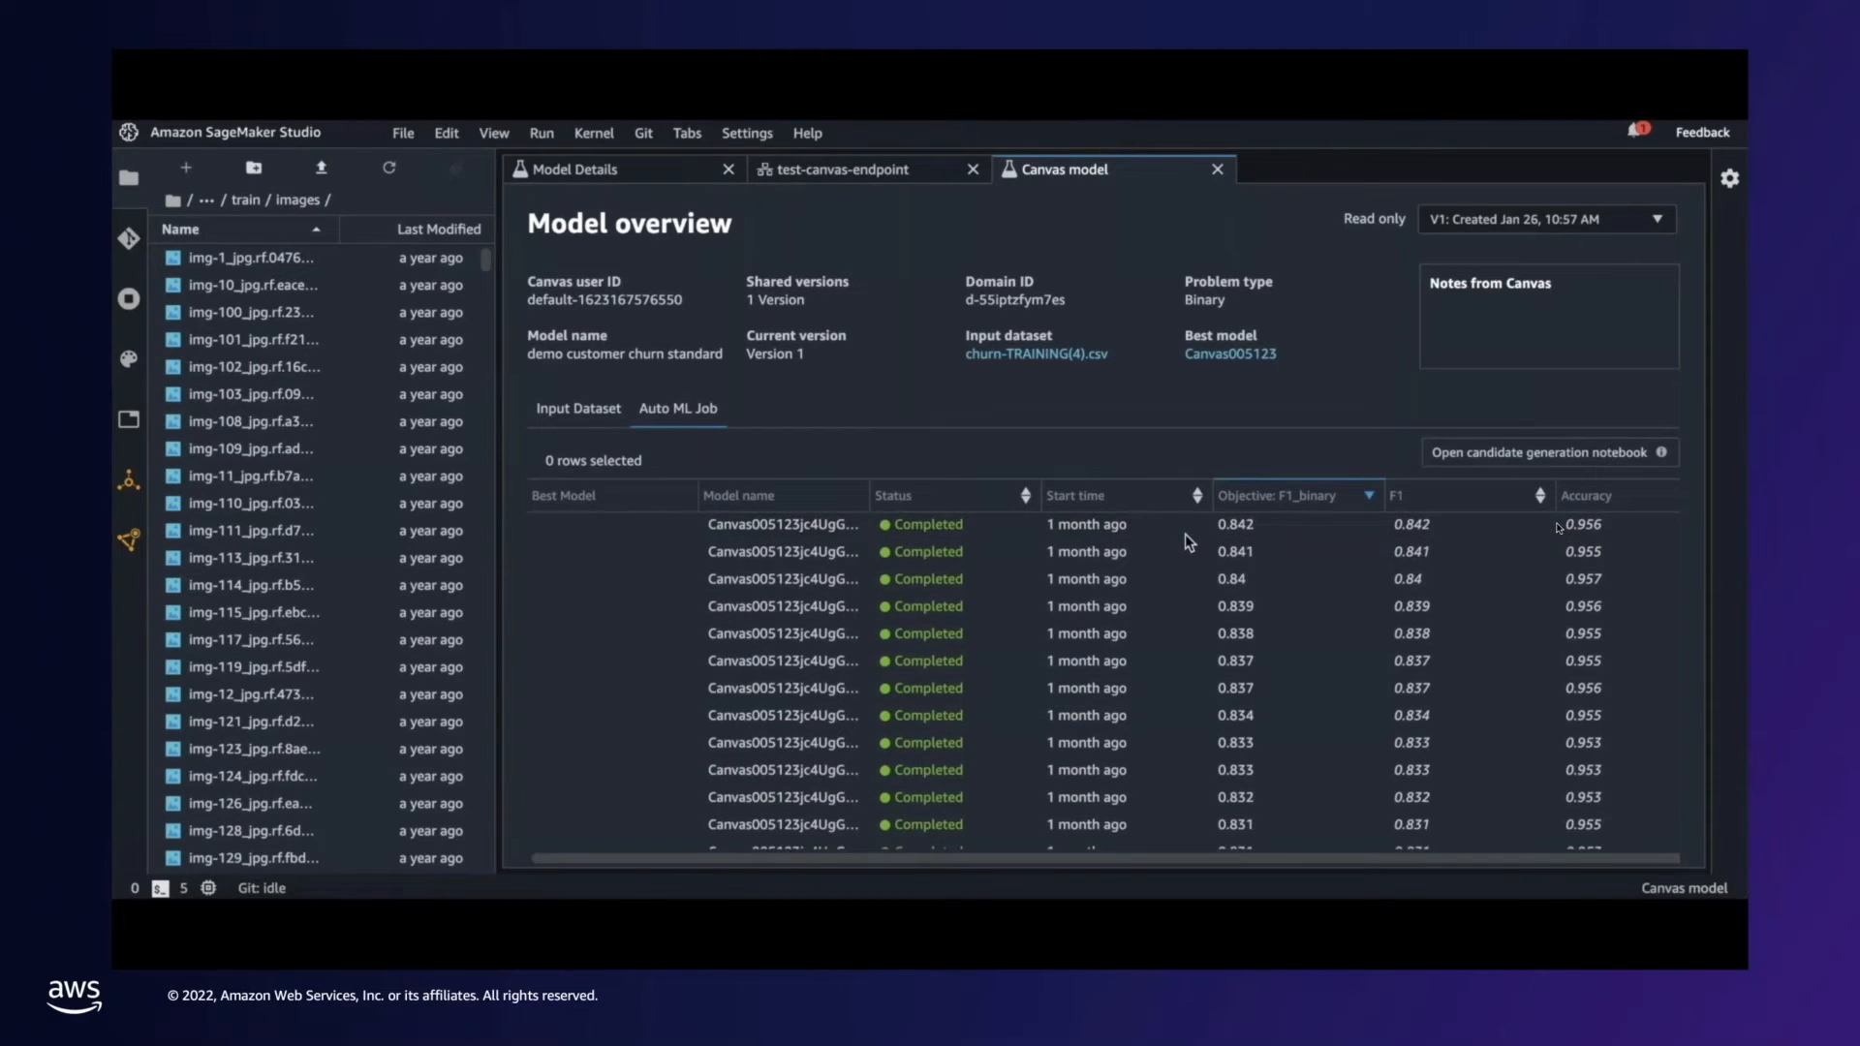
{"action": "scroll", "coordinate": [1177, 654], "scroll_direction": "down", "scroll_amount": 4}
{"action": "scroll", "coordinate": [1167, 710], "scroll_direction": "up", "scroll_amount": 5}
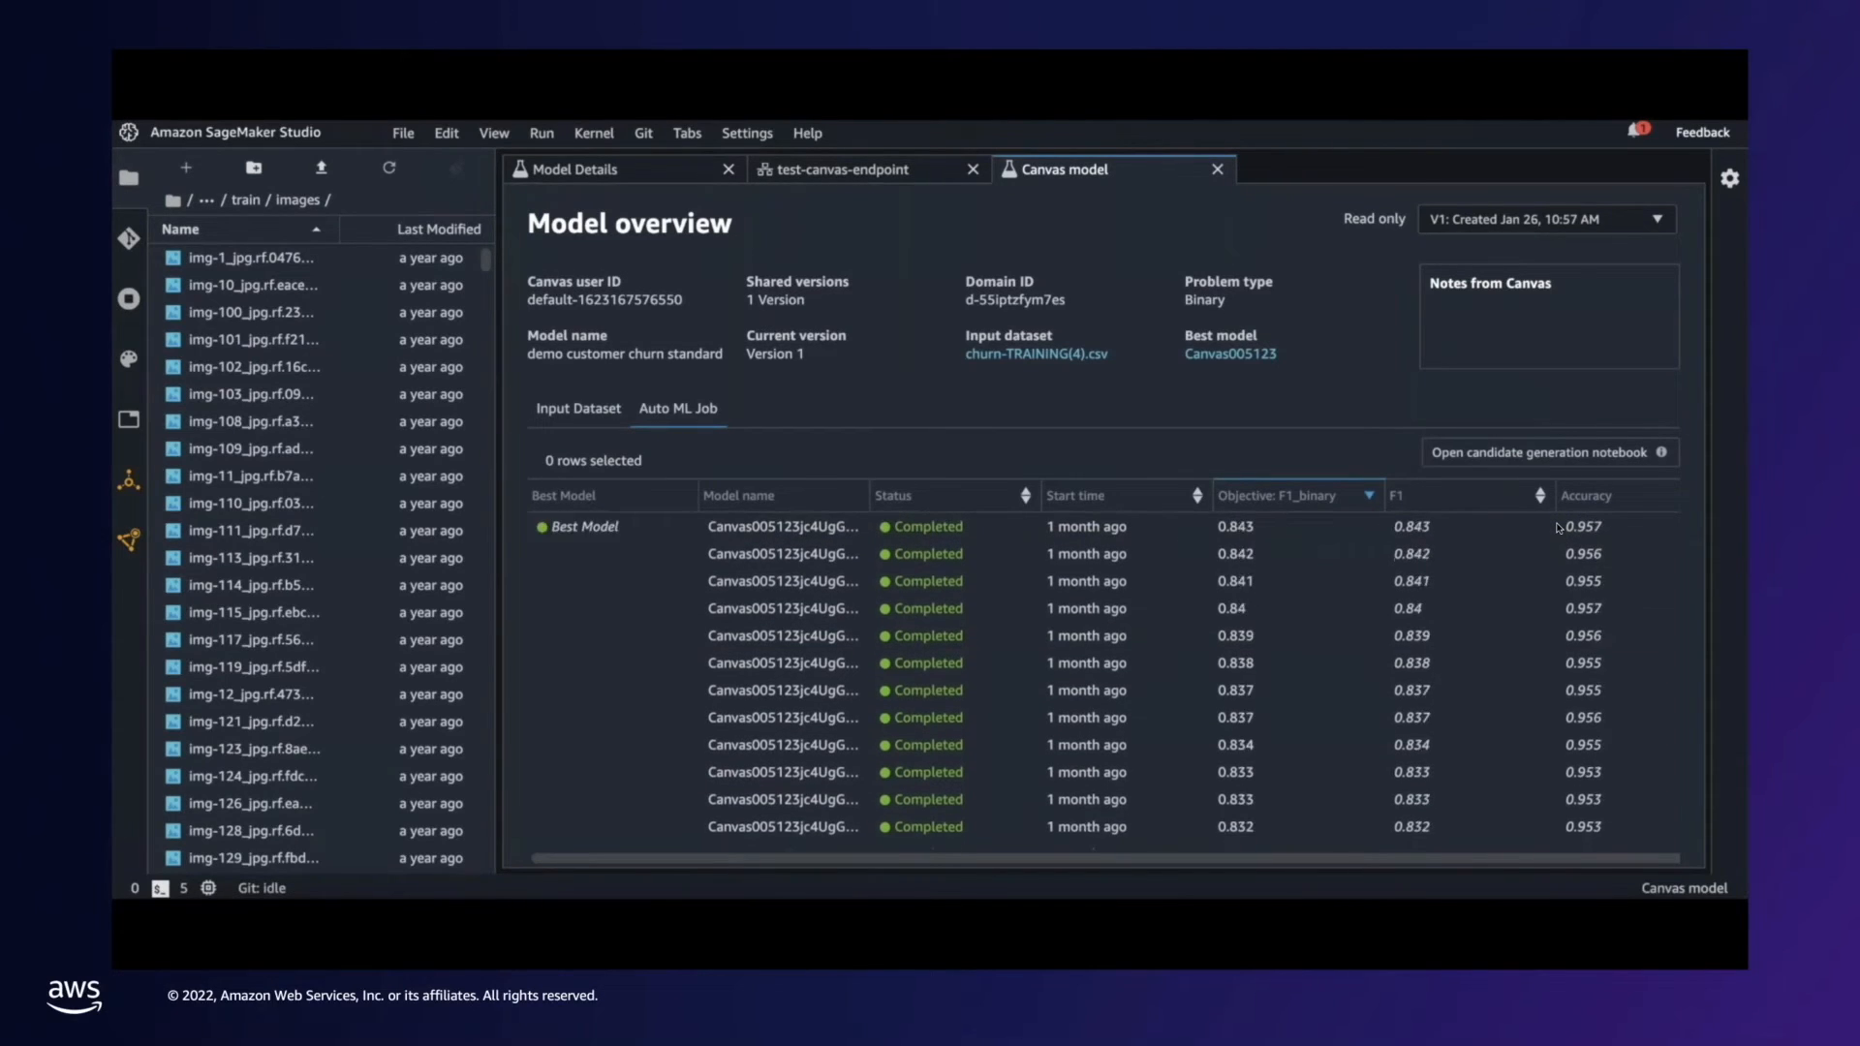
- Open the details of the best model and review its feature importance and performance
{"action": "left_click", "coordinate": [1230, 354]}
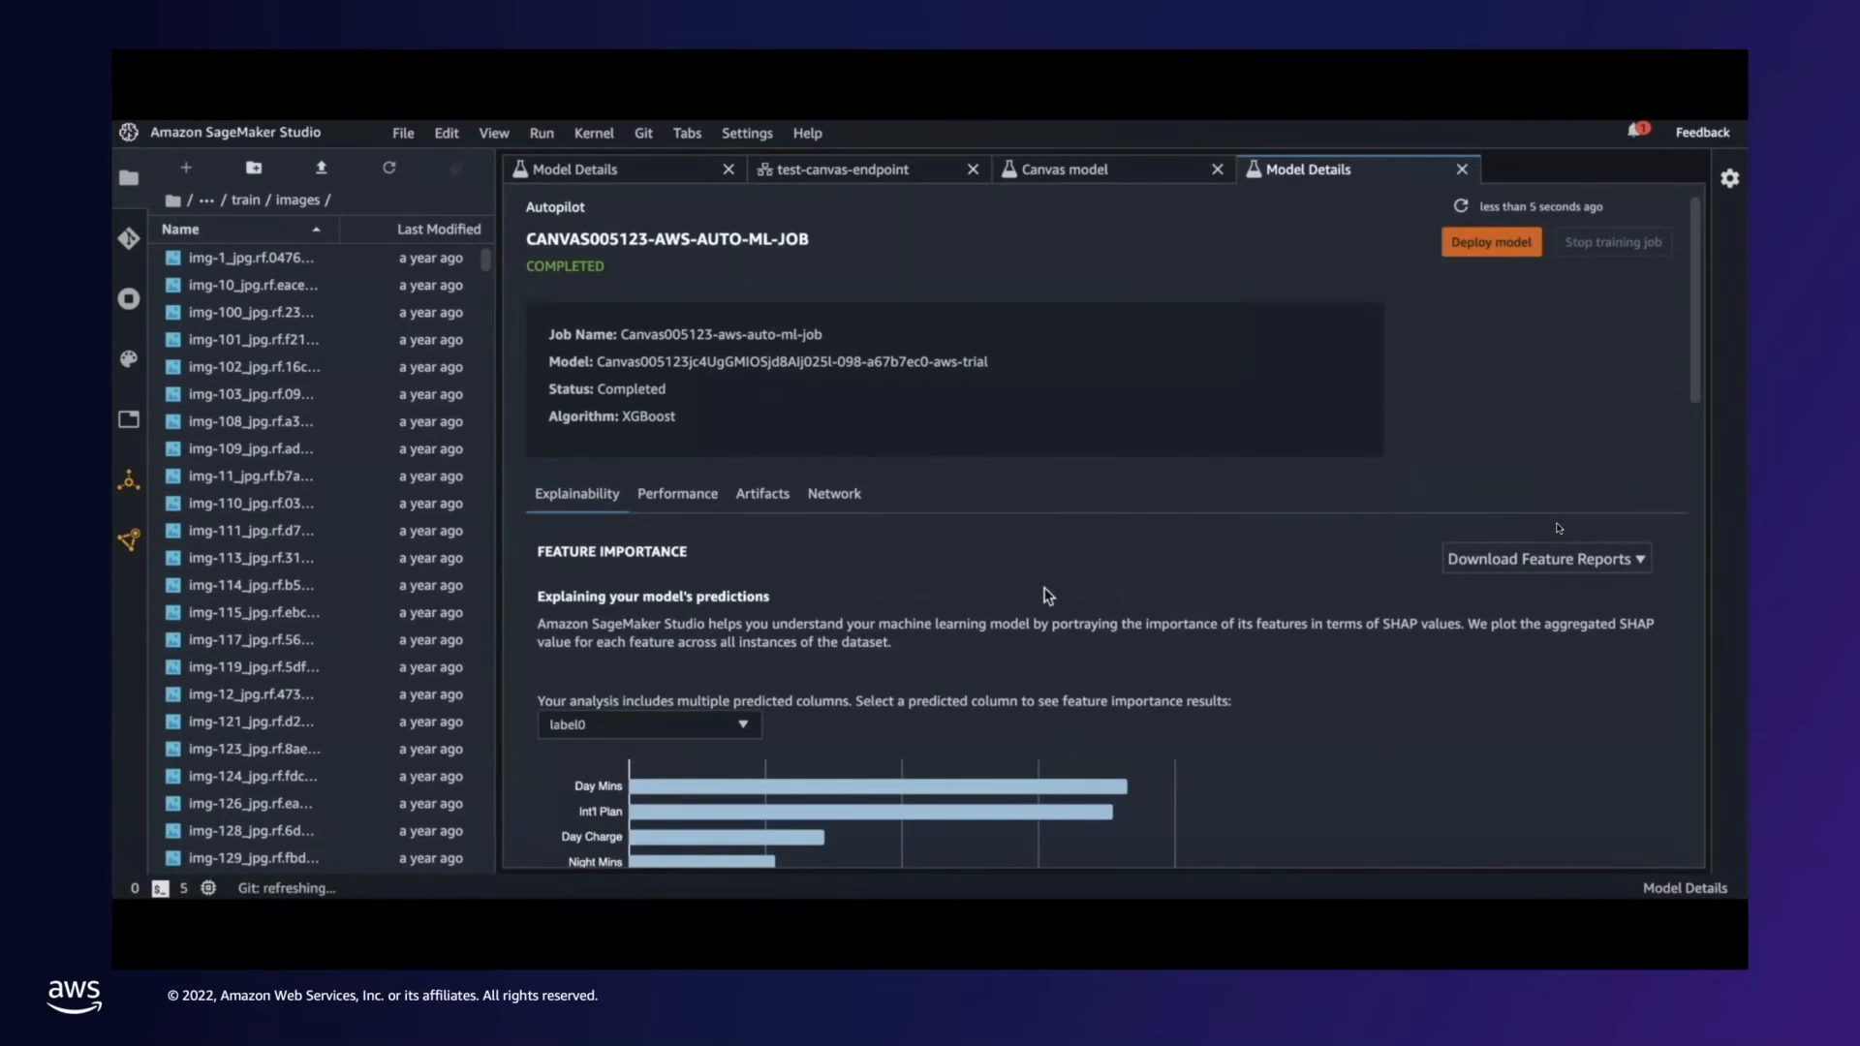
{"action": "scroll", "coordinate": [1048, 595], "scroll_direction": "down", "scroll_amount": 3}
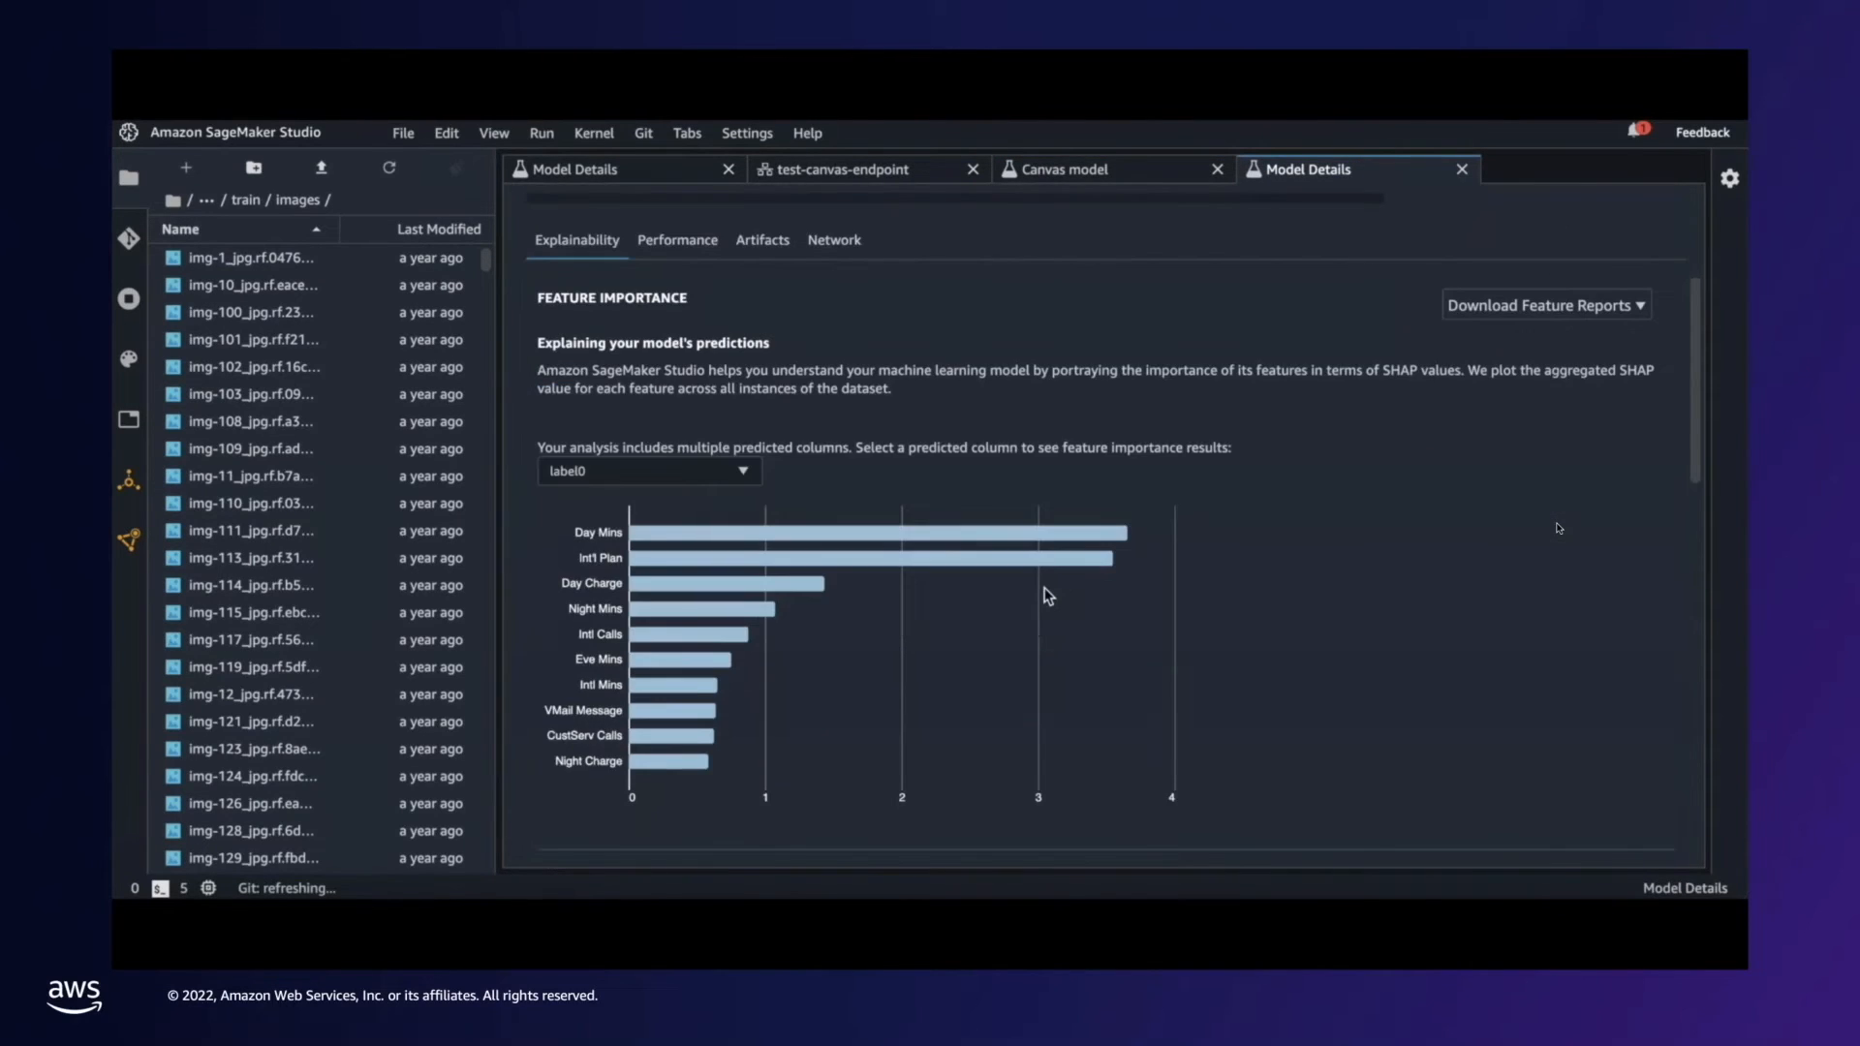
{"action": "scroll", "coordinate": [1048, 595], "scroll_direction": "down", "scroll_amount": 1}
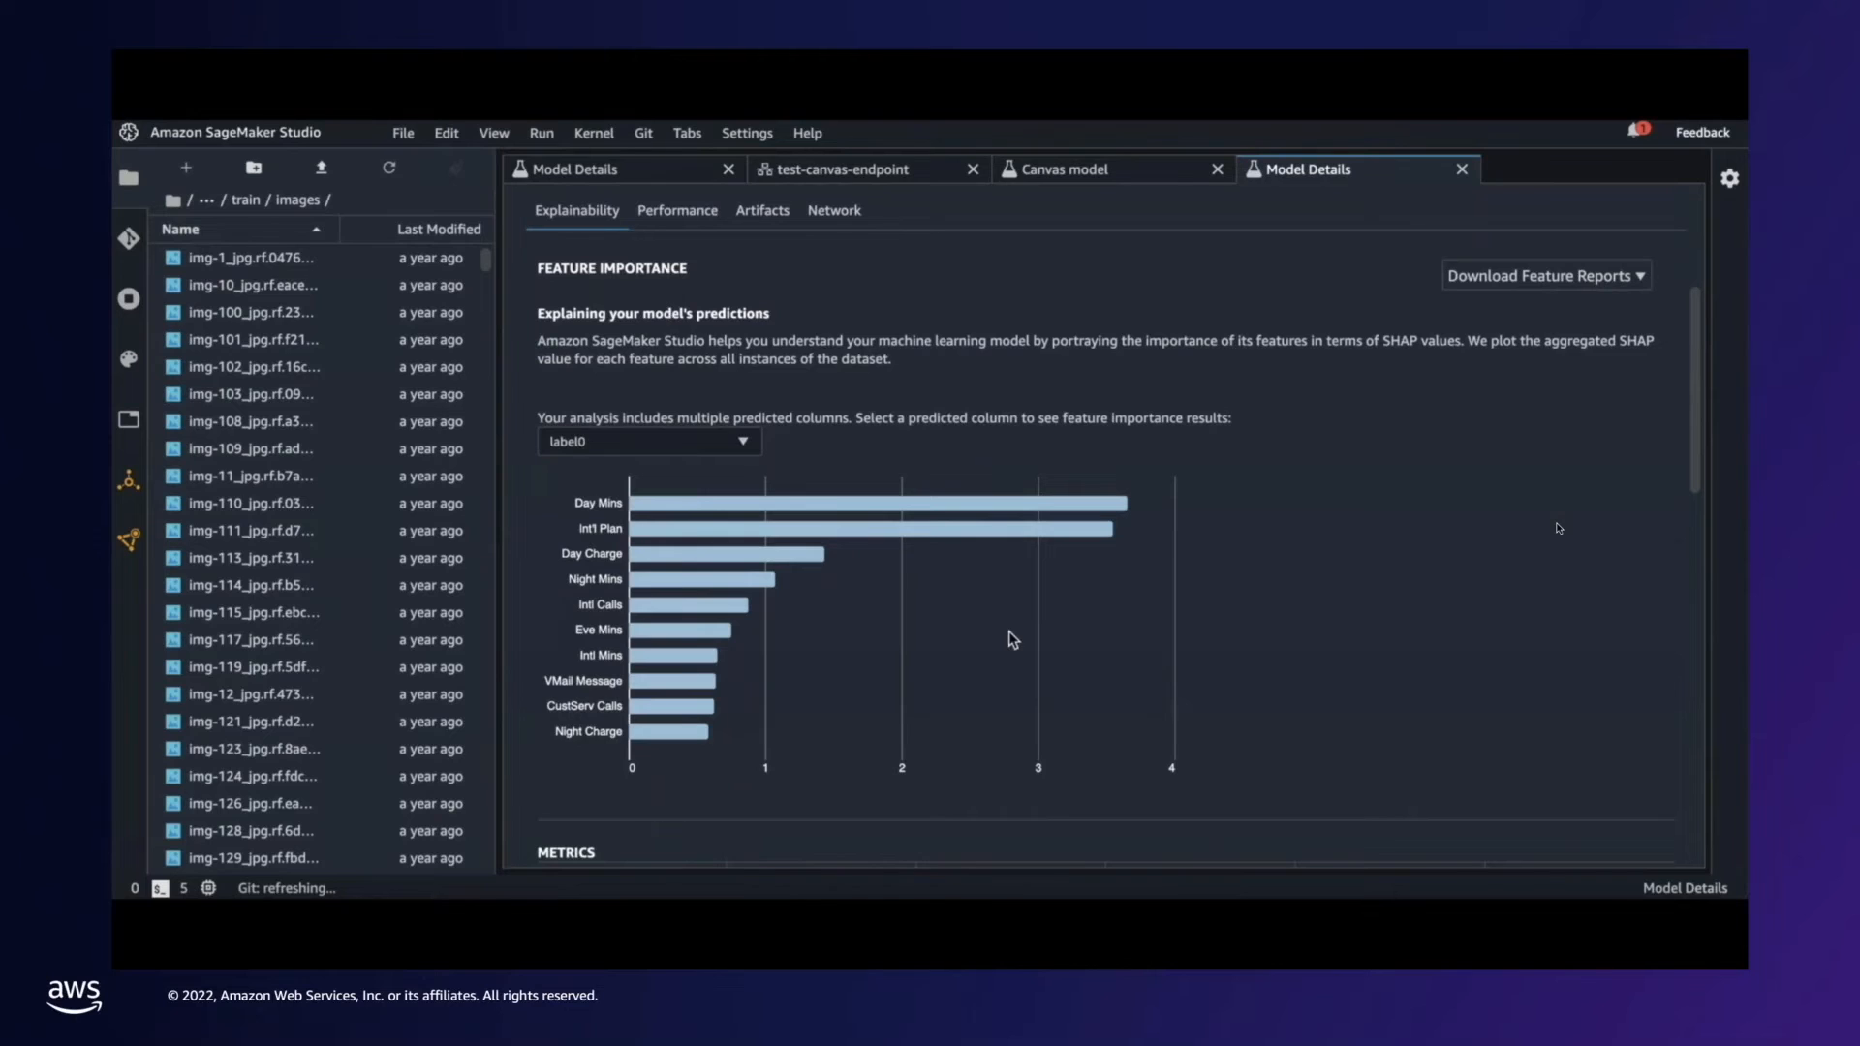
{"action": "left_click", "coordinate": [677, 210]}
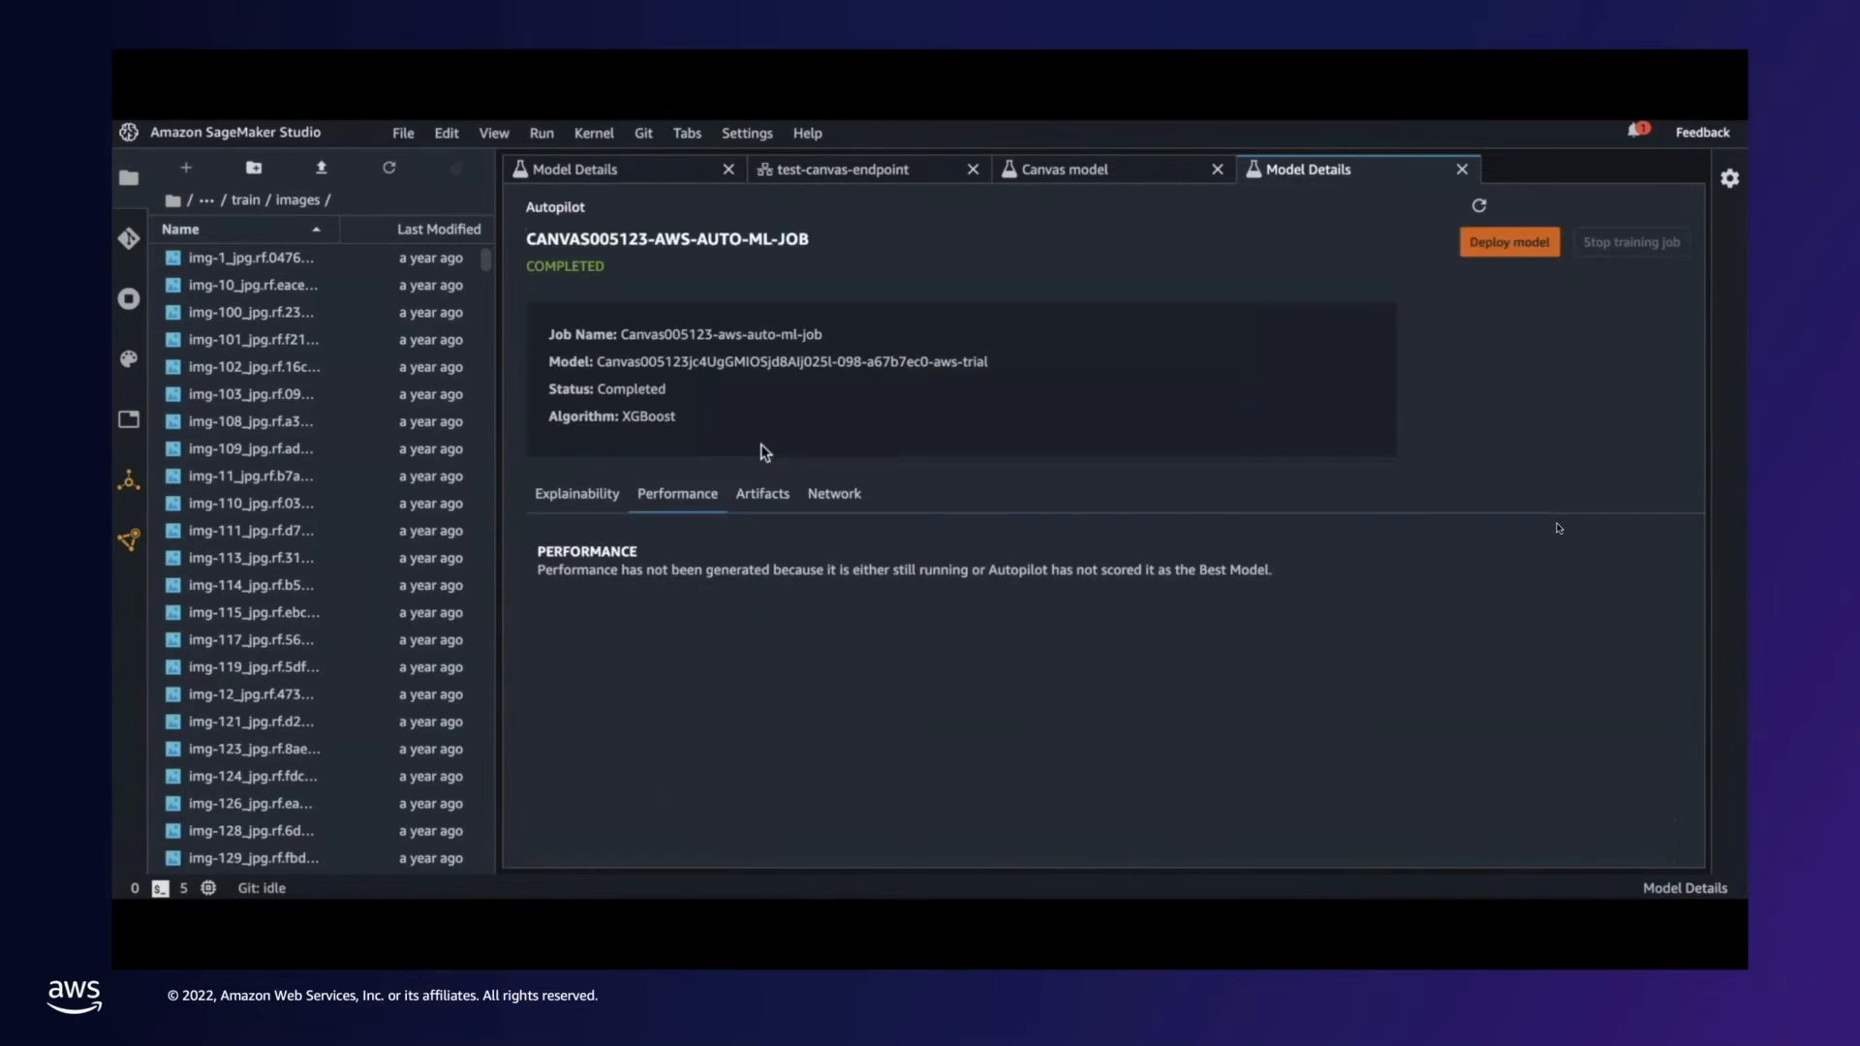
- Review the best model's artifacts, network details, feature importance, metrics and hyperparameters
{"action": "left_click", "coordinate": [763, 494]}
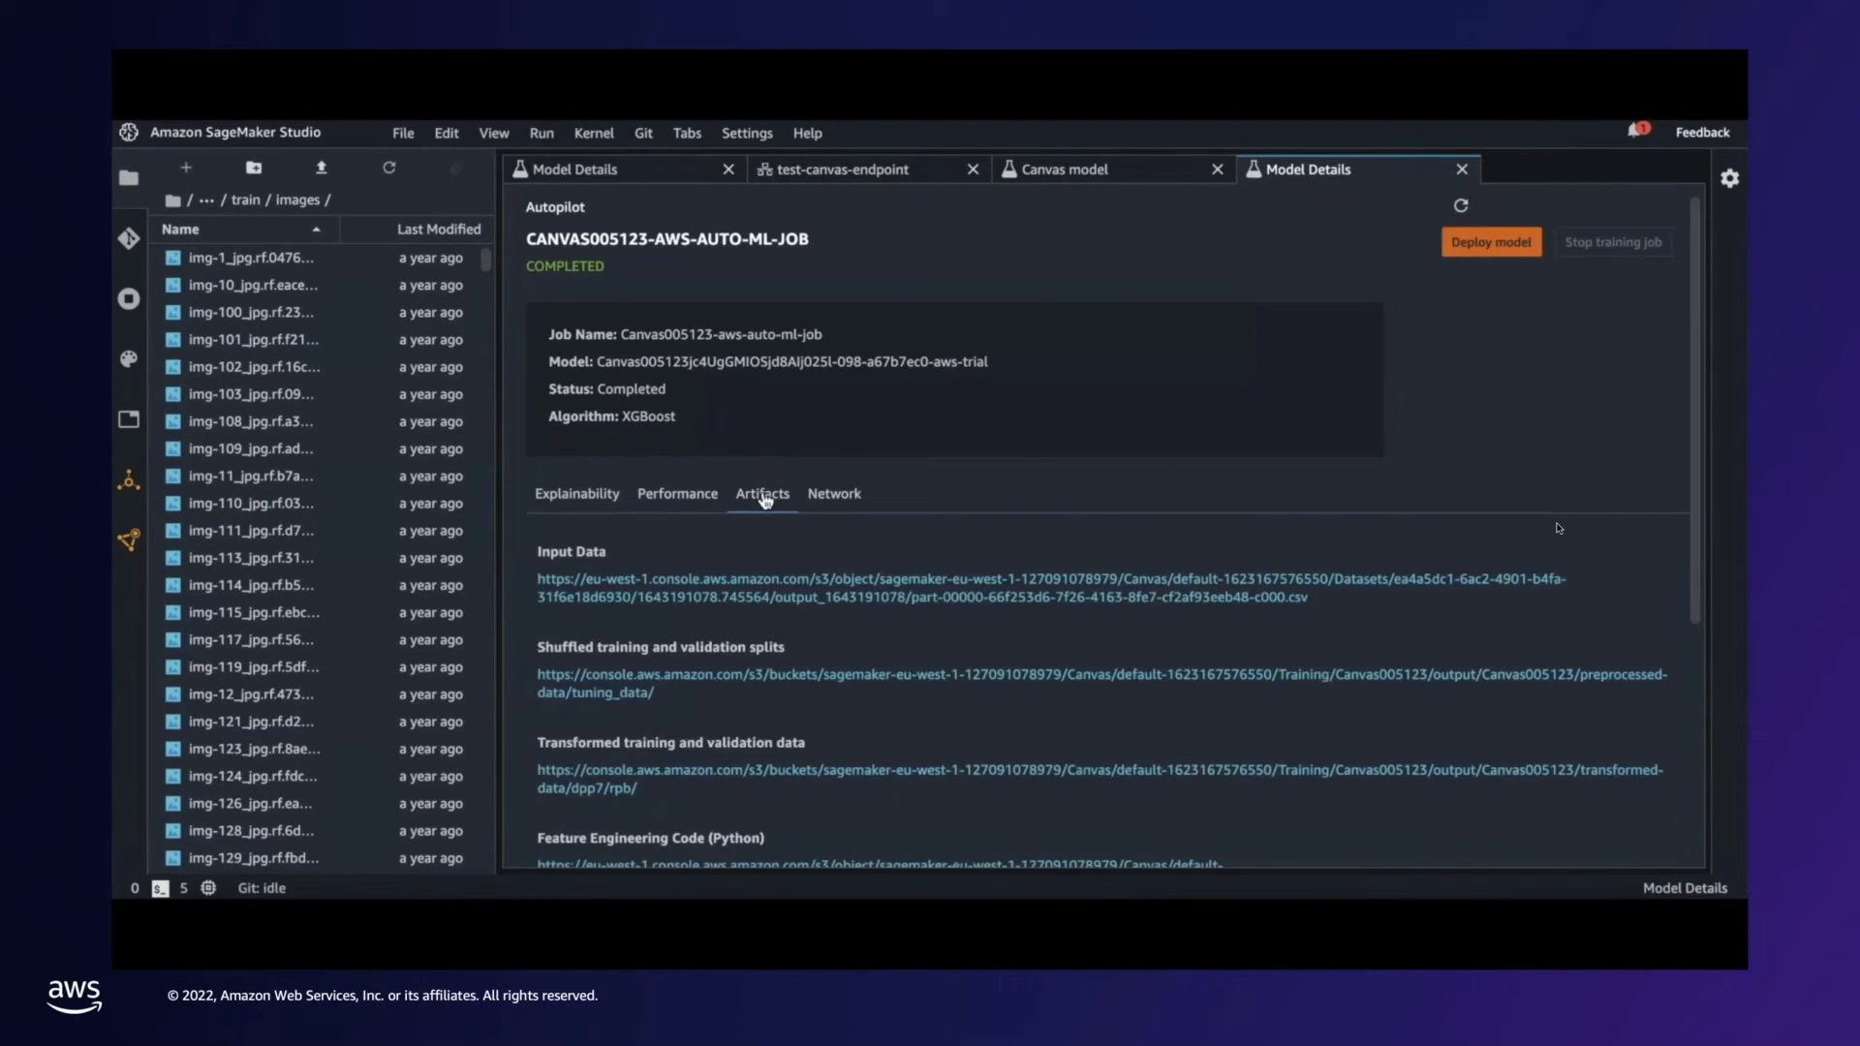
{"action": "left_click", "coordinate": [817, 503]}
{"action": "left_click", "coordinate": [574, 502]}
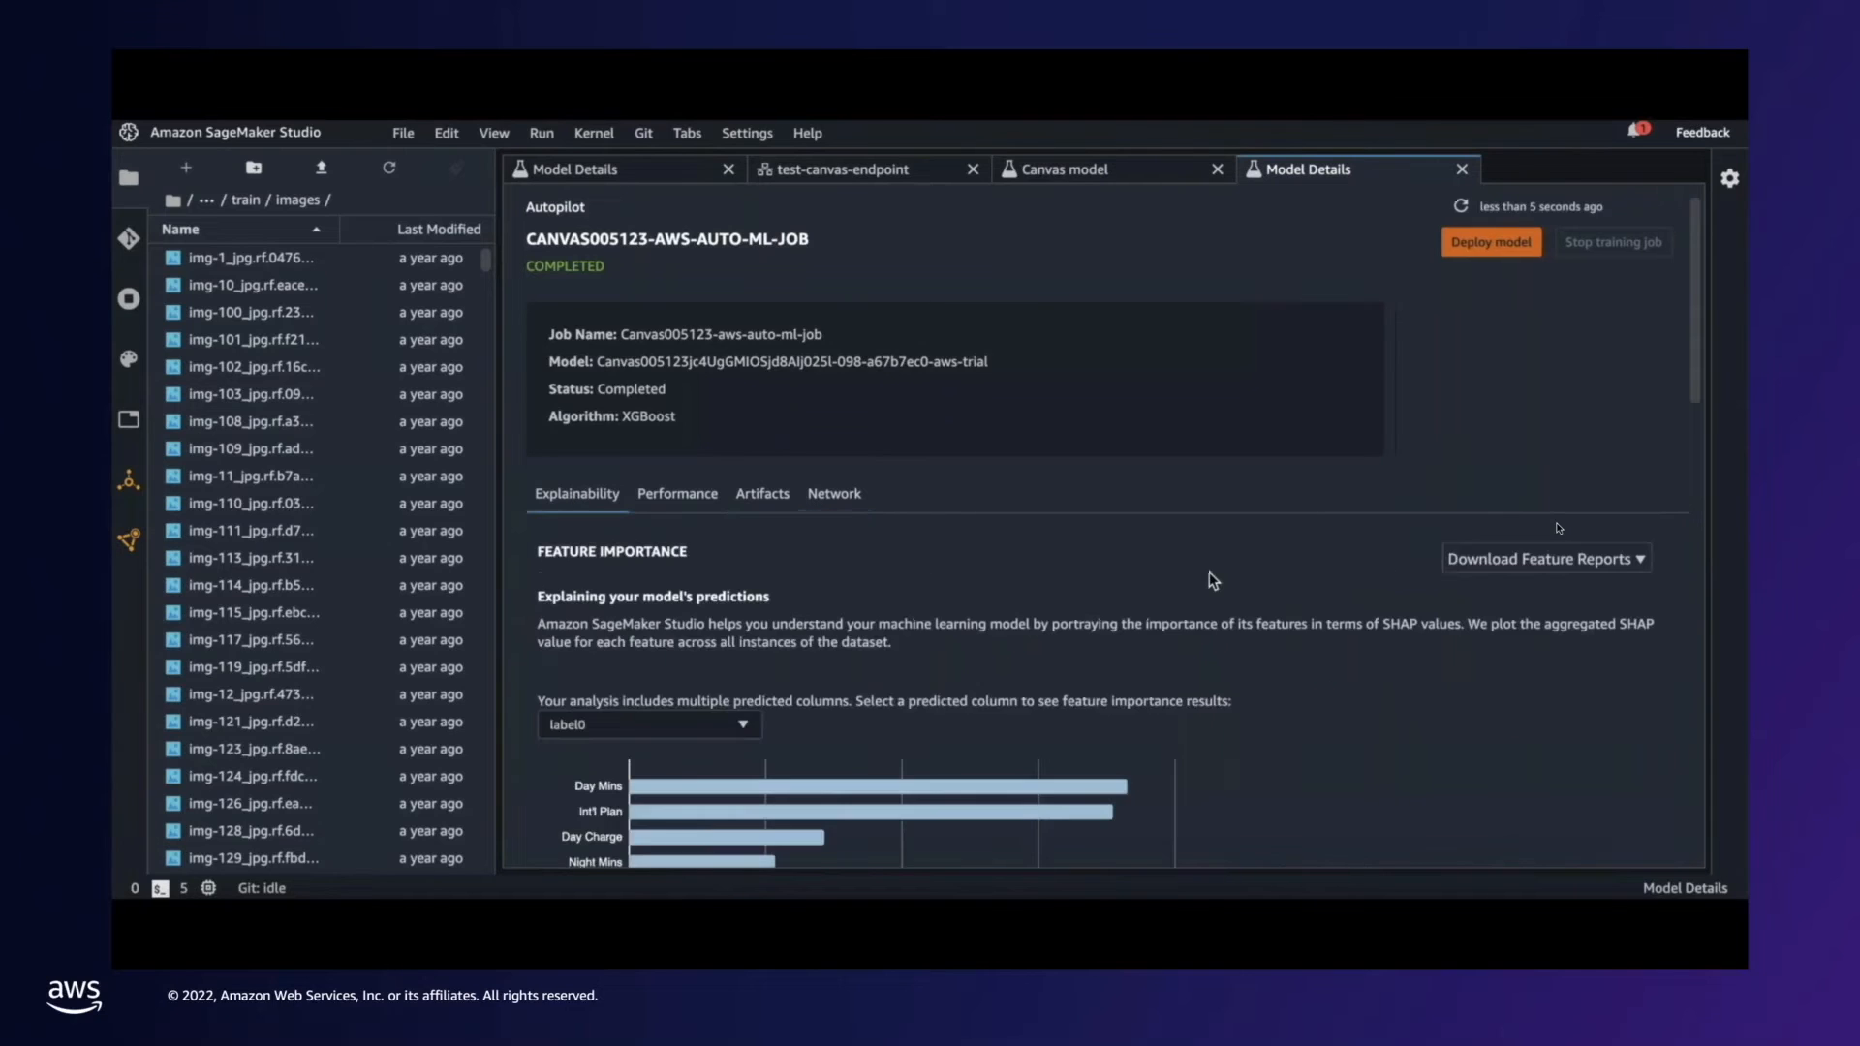
{"action": "scroll", "coordinate": [1209, 571], "scroll_direction": "down", "scroll_amount": 5}
{"action": "scroll", "coordinate": [1340, 536], "scroll_direction": "up", "scroll_amount": 1}
{"action": "scroll", "coordinate": [1341, 548], "scroll_direction": "down", "scroll_amount": 1}
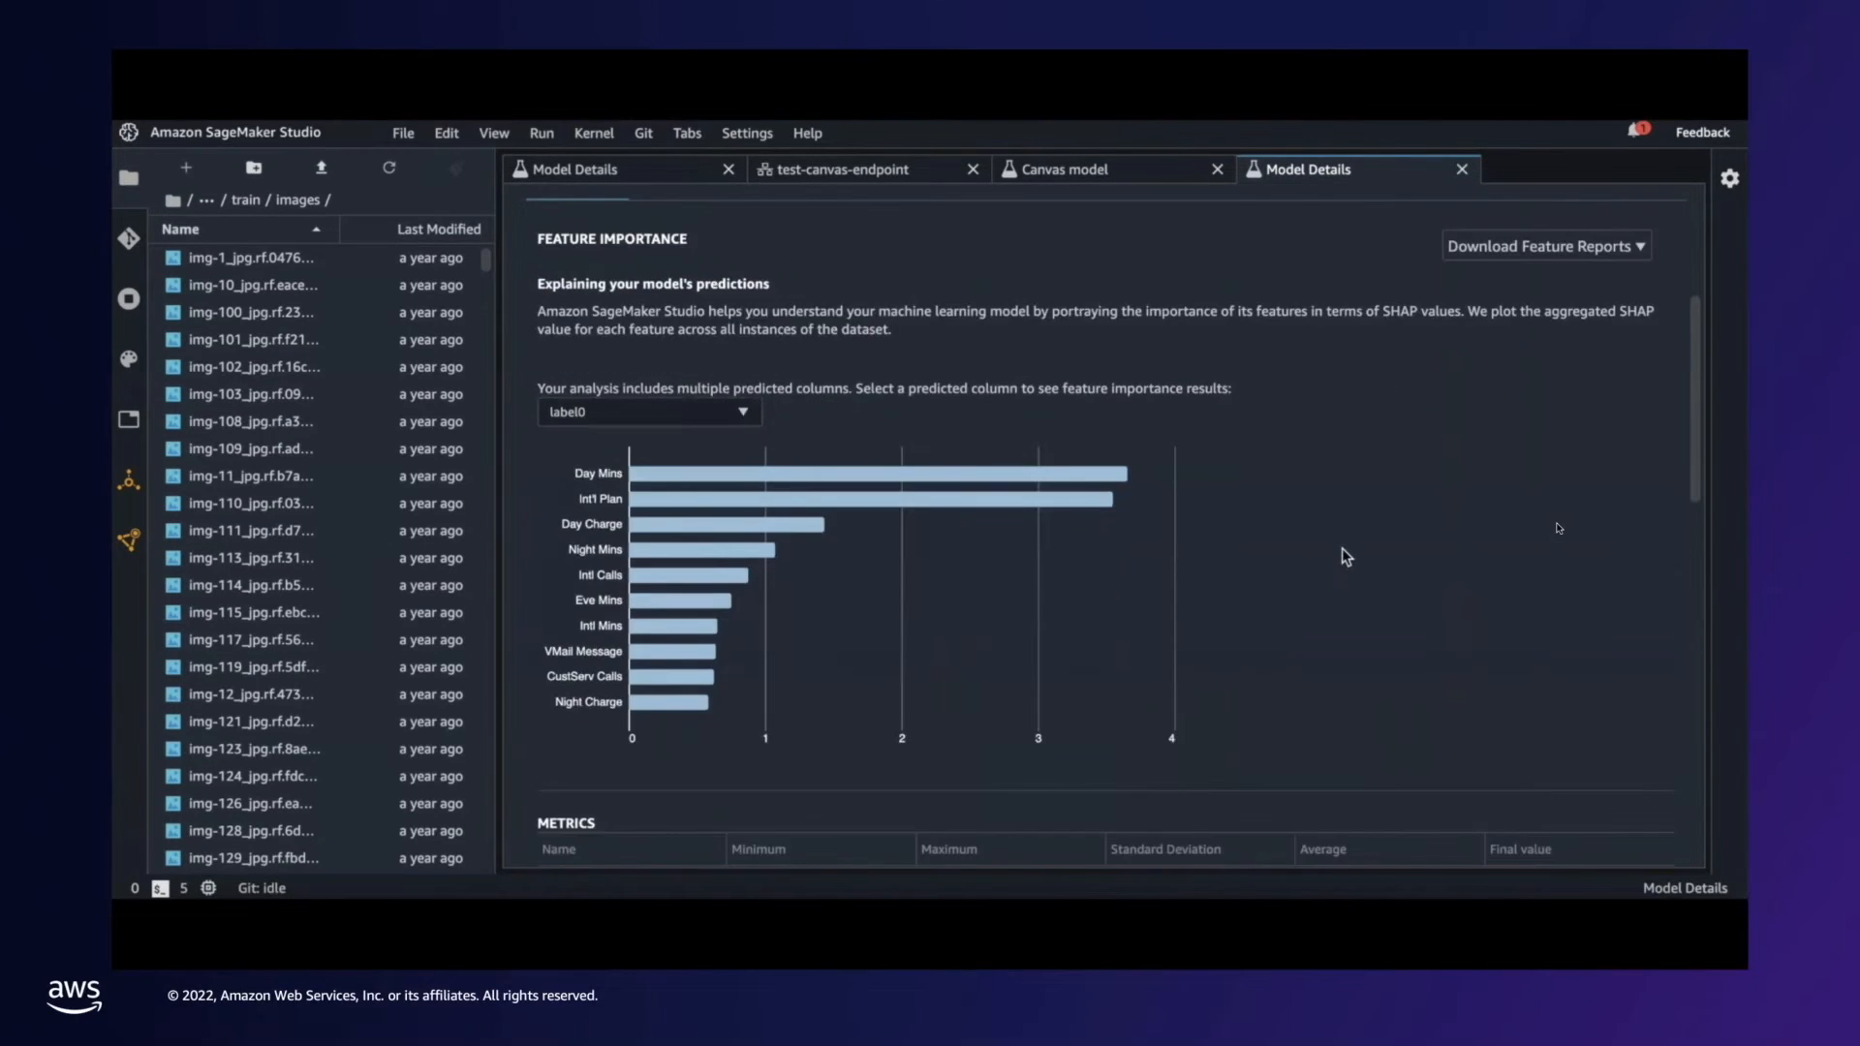
{"action": "scroll", "coordinate": [1341, 550], "scroll_direction": "down", "scroll_amount": 10}
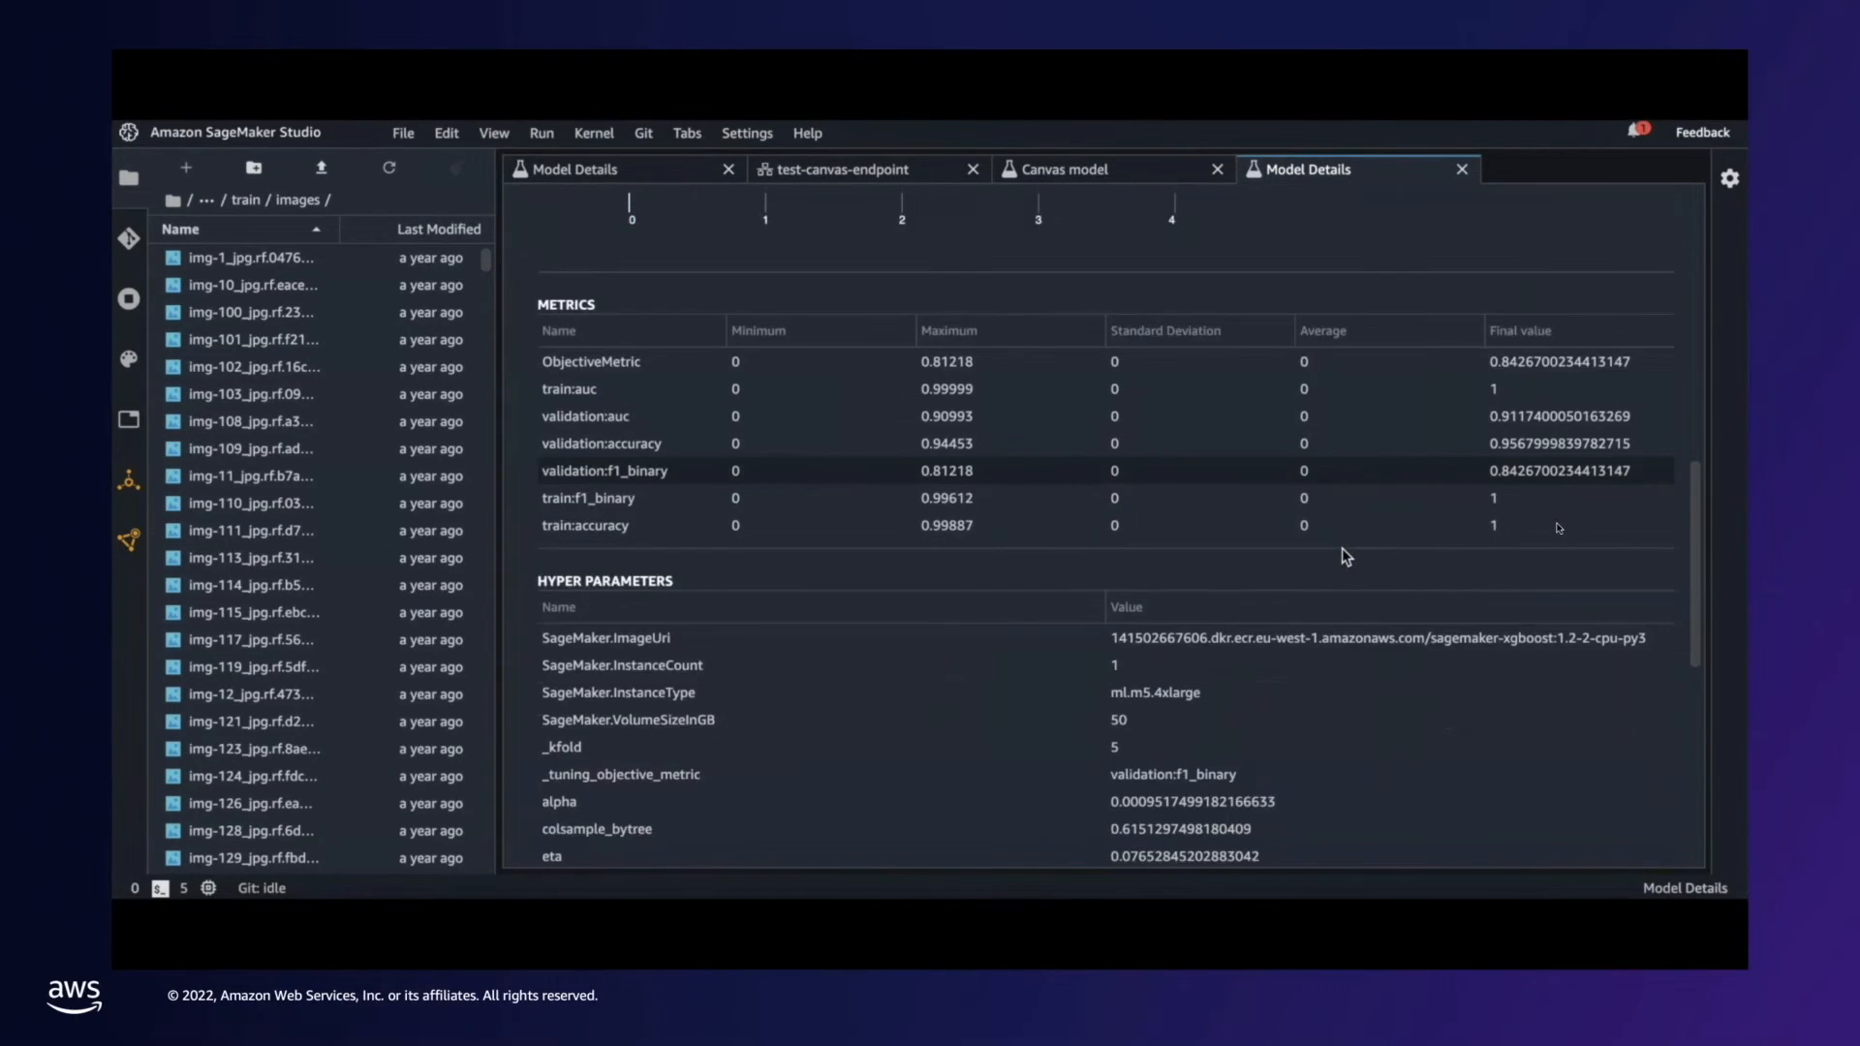
{"action": "scroll", "coordinate": [1341, 548], "scroll_direction": "down", "scroll_amount": 1}
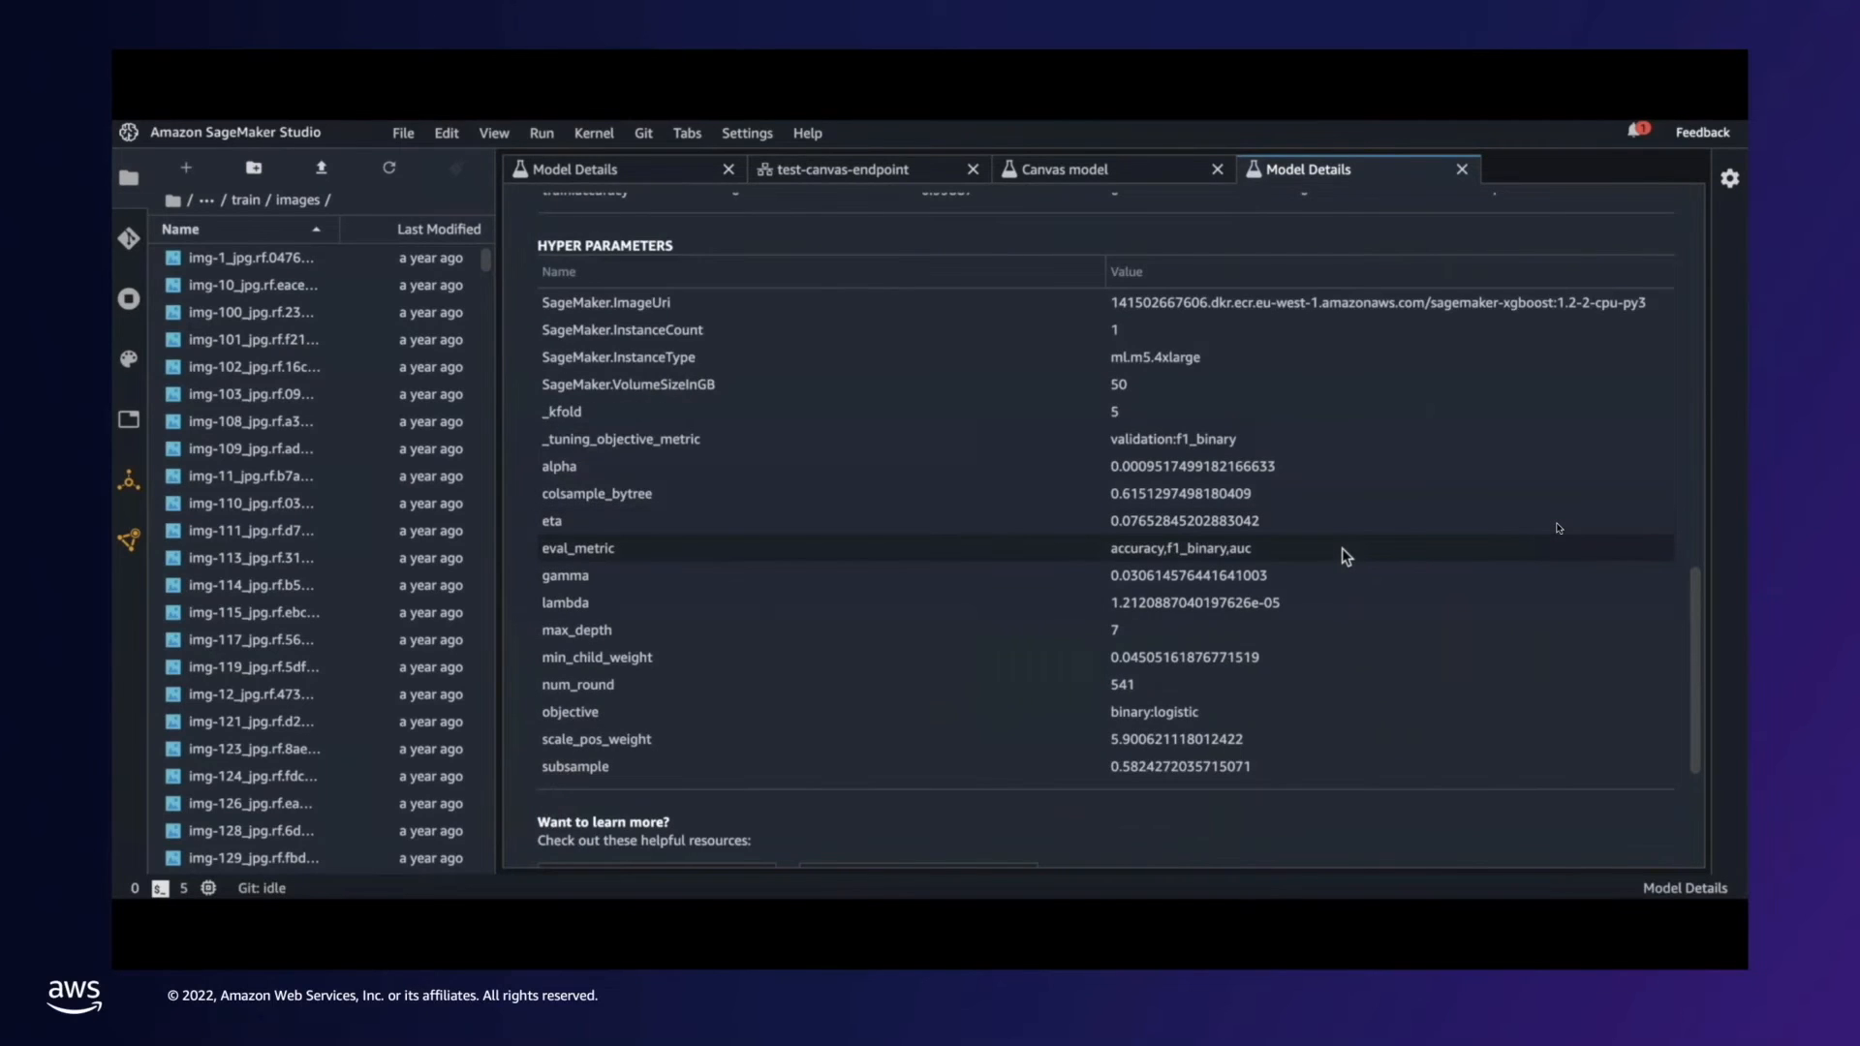
{"action": "scroll", "coordinate": [1340, 548], "scroll_direction": "down", "scroll_amount": 4}
{"action": "scroll", "coordinate": [1341, 548], "scroll_direction": "up", "scroll_amount": 15}
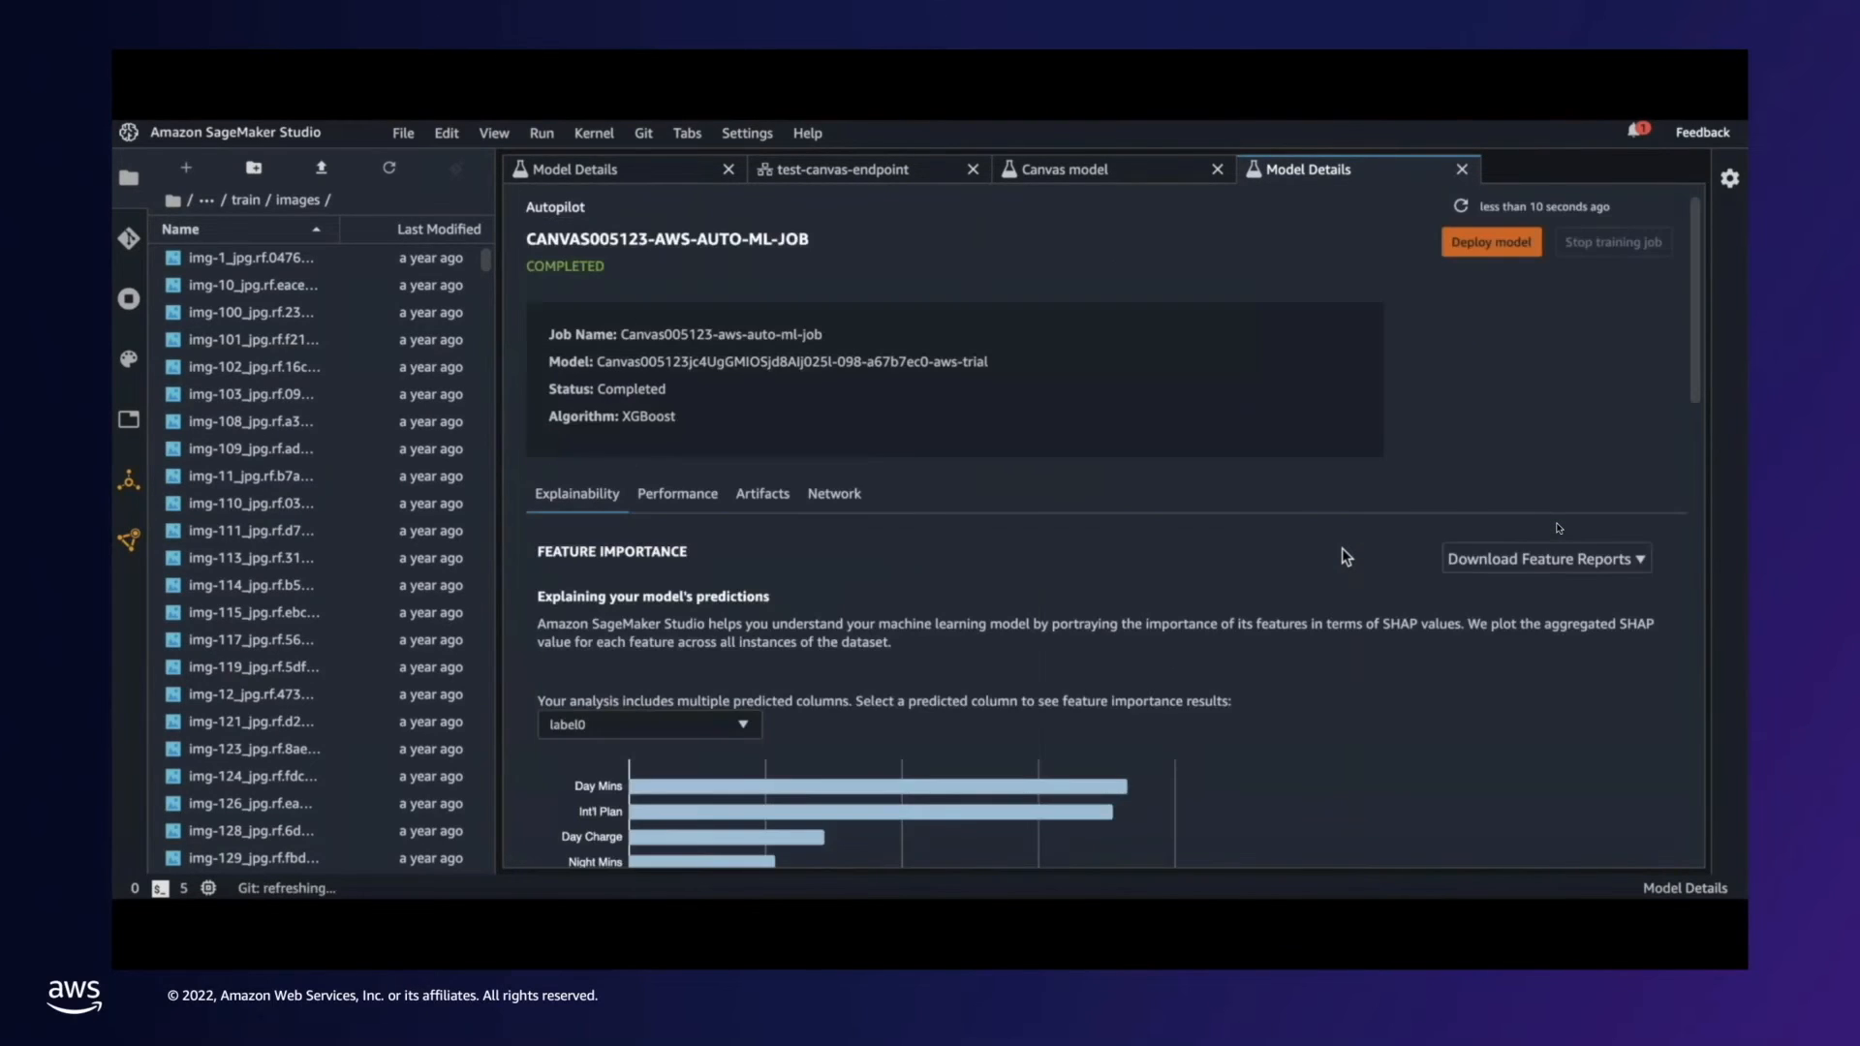
- Open the model's real-time deployment settings and name the endpoint test-canvas-endpoint-summit
{"action": "left_click", "coordinate": [1522, 248]}
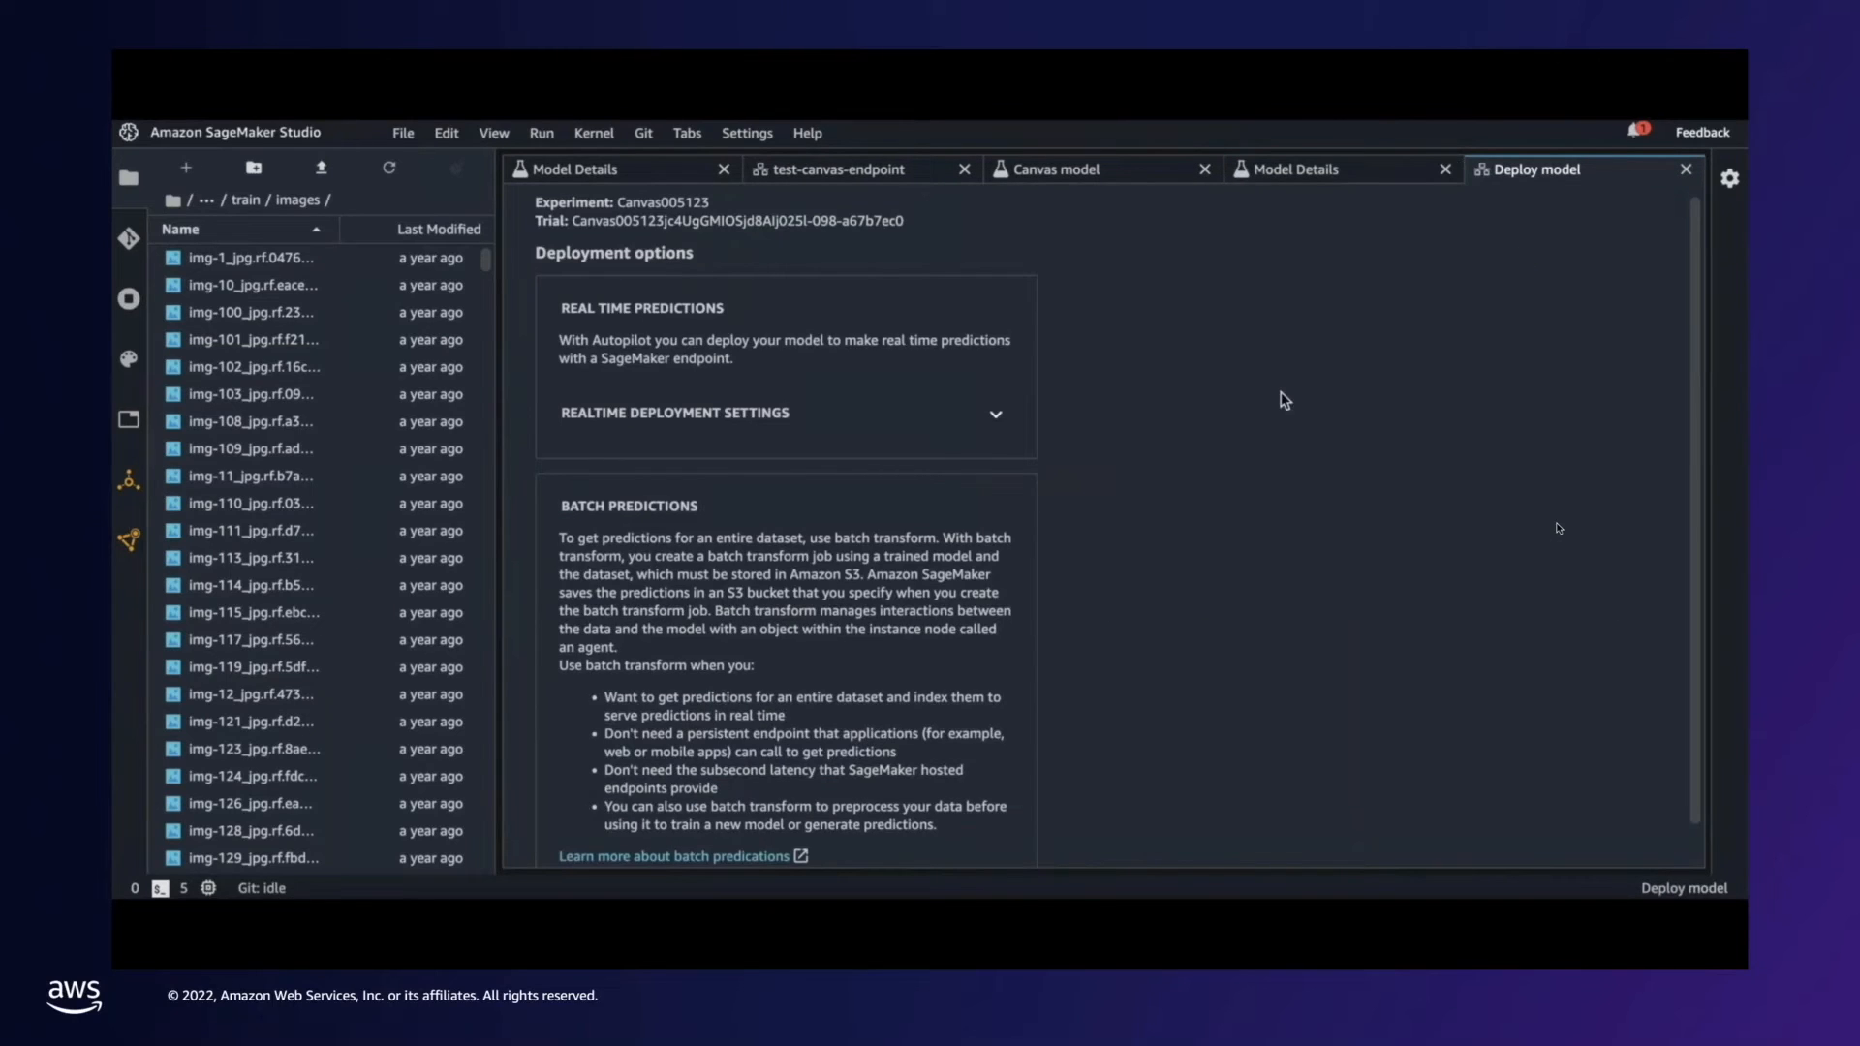
{"action": "left_click", "coordinate": [761, 422]}
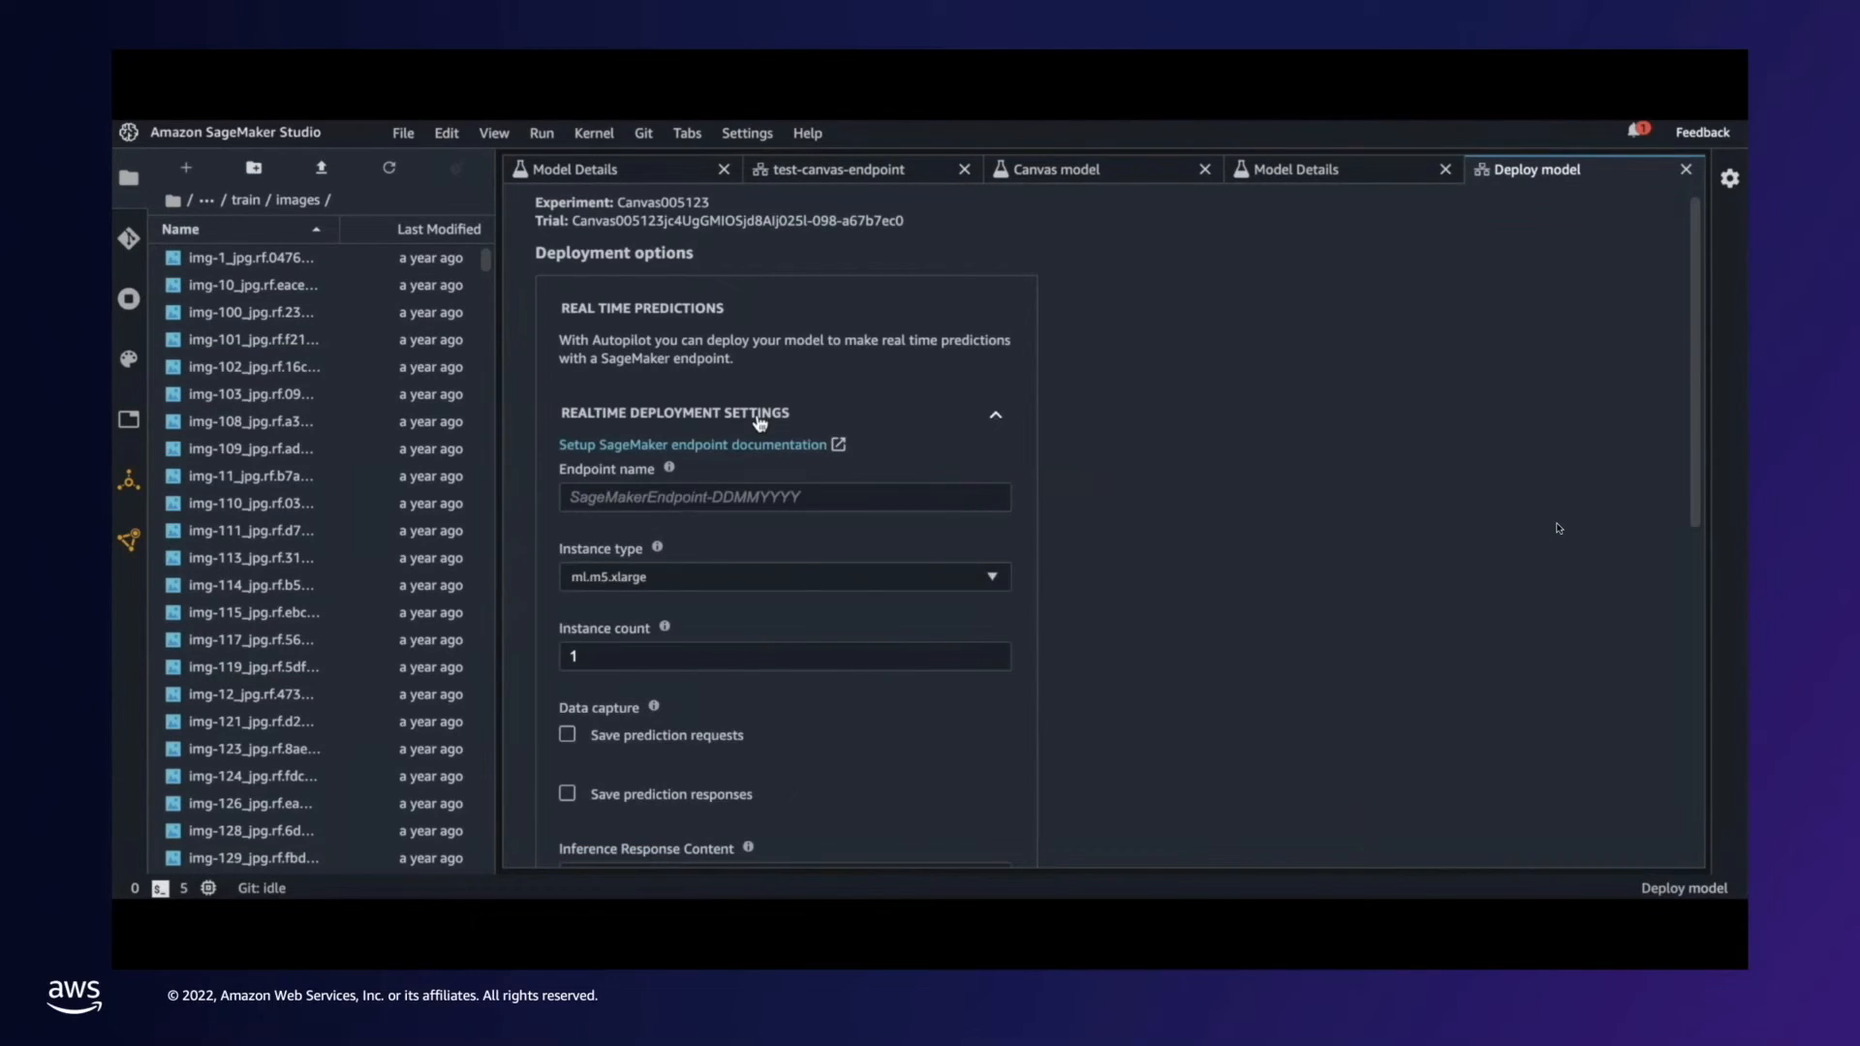
{"action": "left_click", "coordinate": [760, 495]}
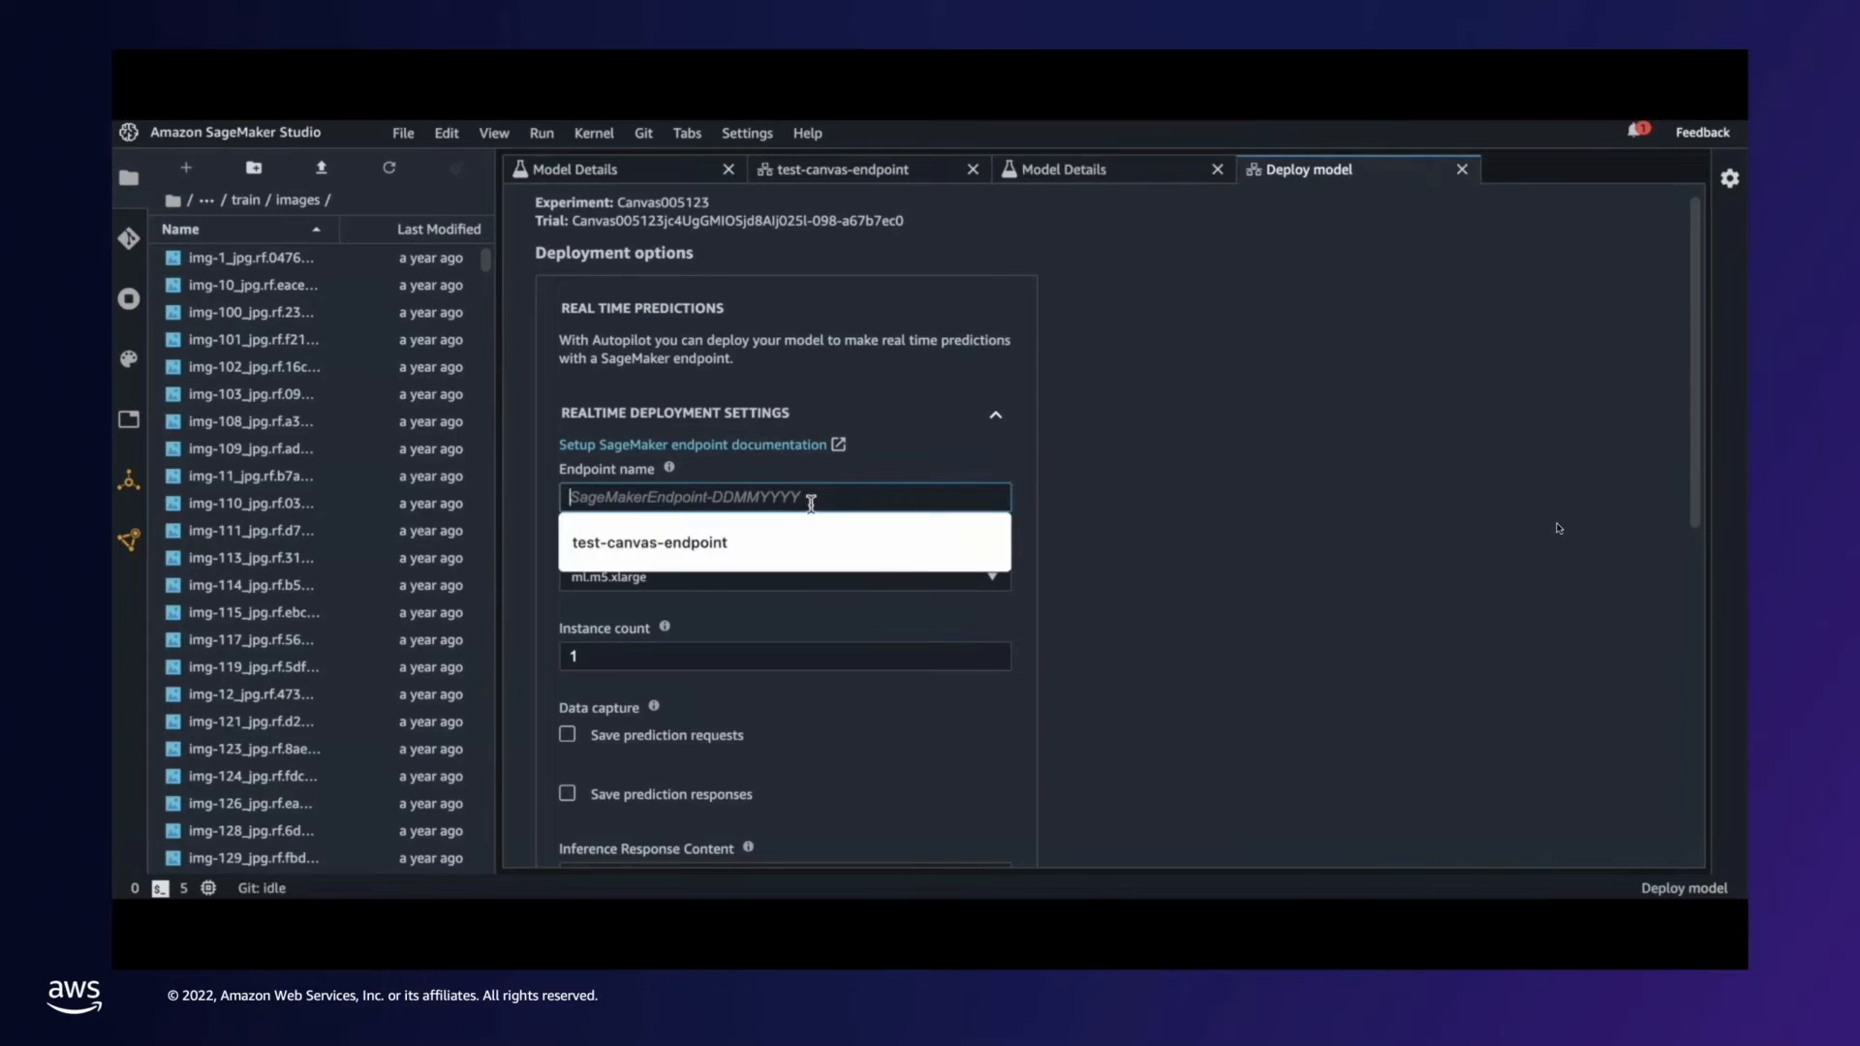
{"action": "left_click", "coordinate": [802, 535]}
{"action": "type", "text": "-"}
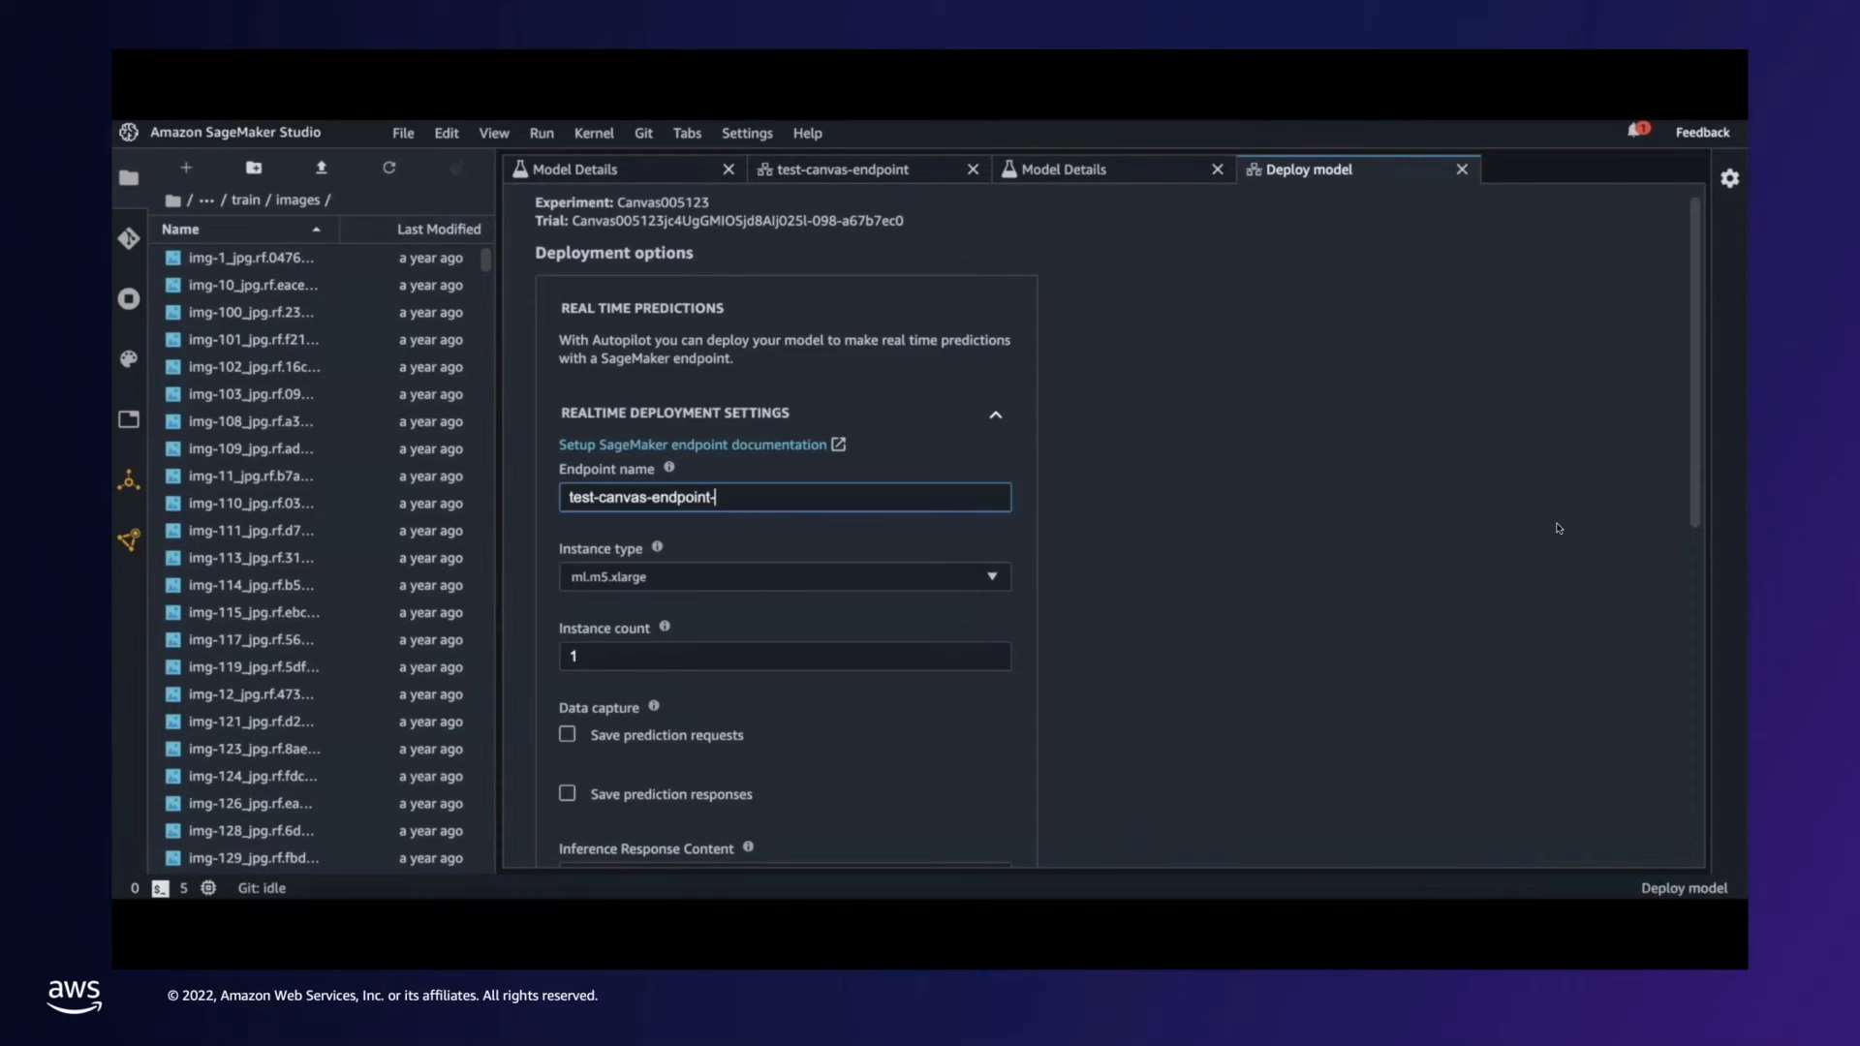
{"action": "type", "text": "summit"}
{"action": "left_click", "coordinate": [1113, 539]}
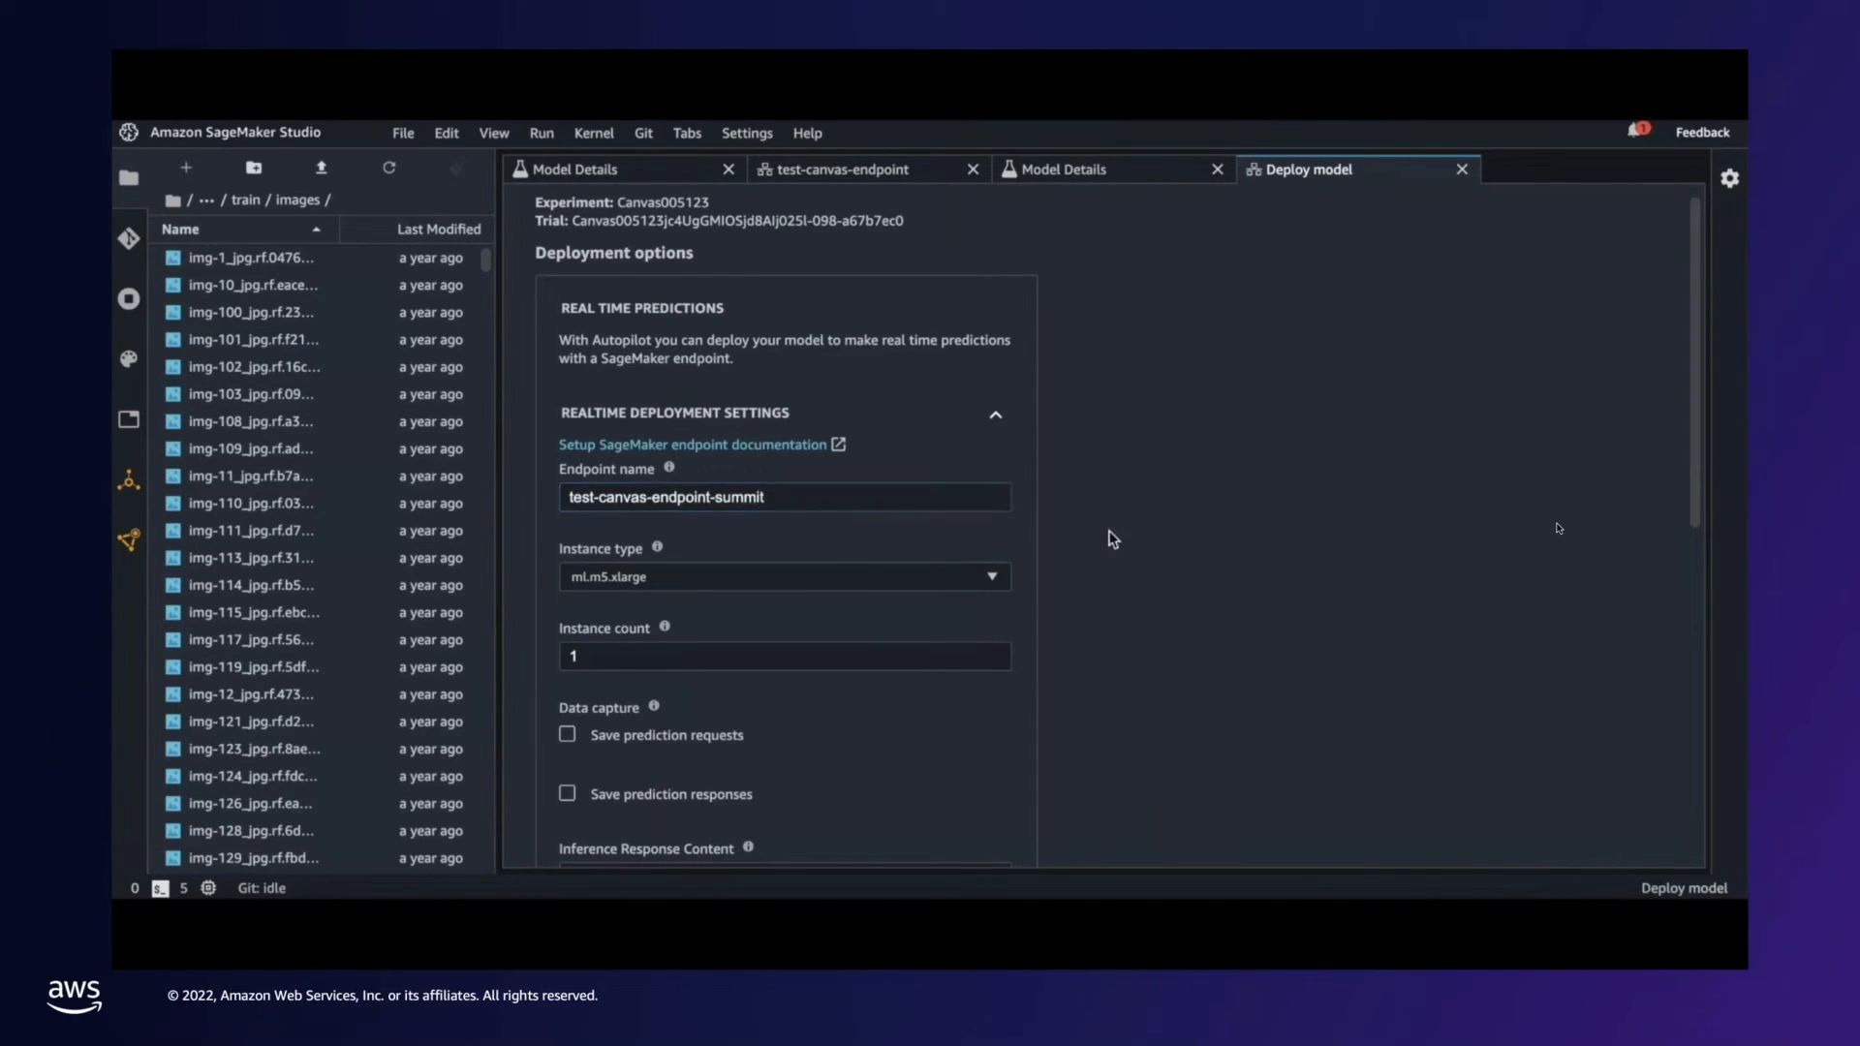
- Set the endpoint's instance type to ml.t2.large and deploy the model for real-time predictions
{"action": "scroll", "coordinate": [1066, 567], "scroll_direction": "down", "scroll_amount": 1}
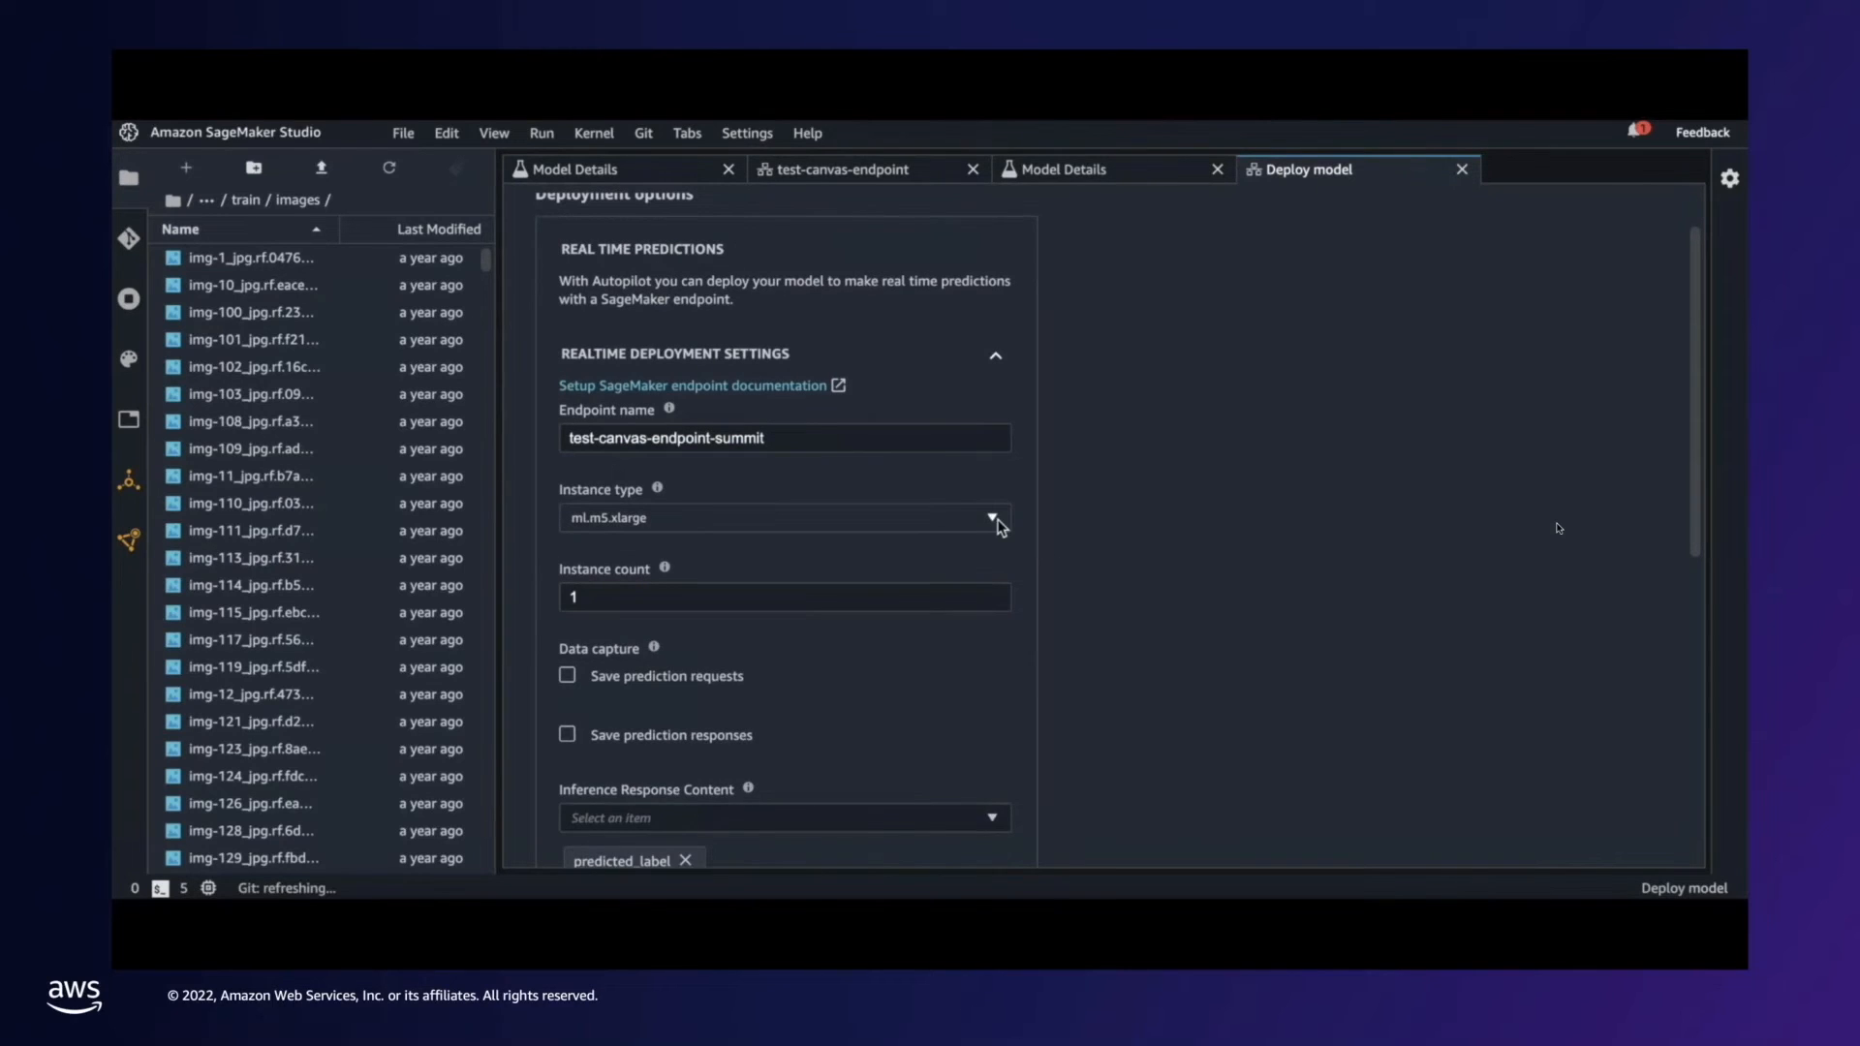
{"action": "left_click", "coordinate": [959, 518]}
{"action": "left_click", "coordinate": [877, 590]}
{"action": "scroll", "coordinate": [1137, 583], "scroll_direction": "down", "scroll_amount": 3}
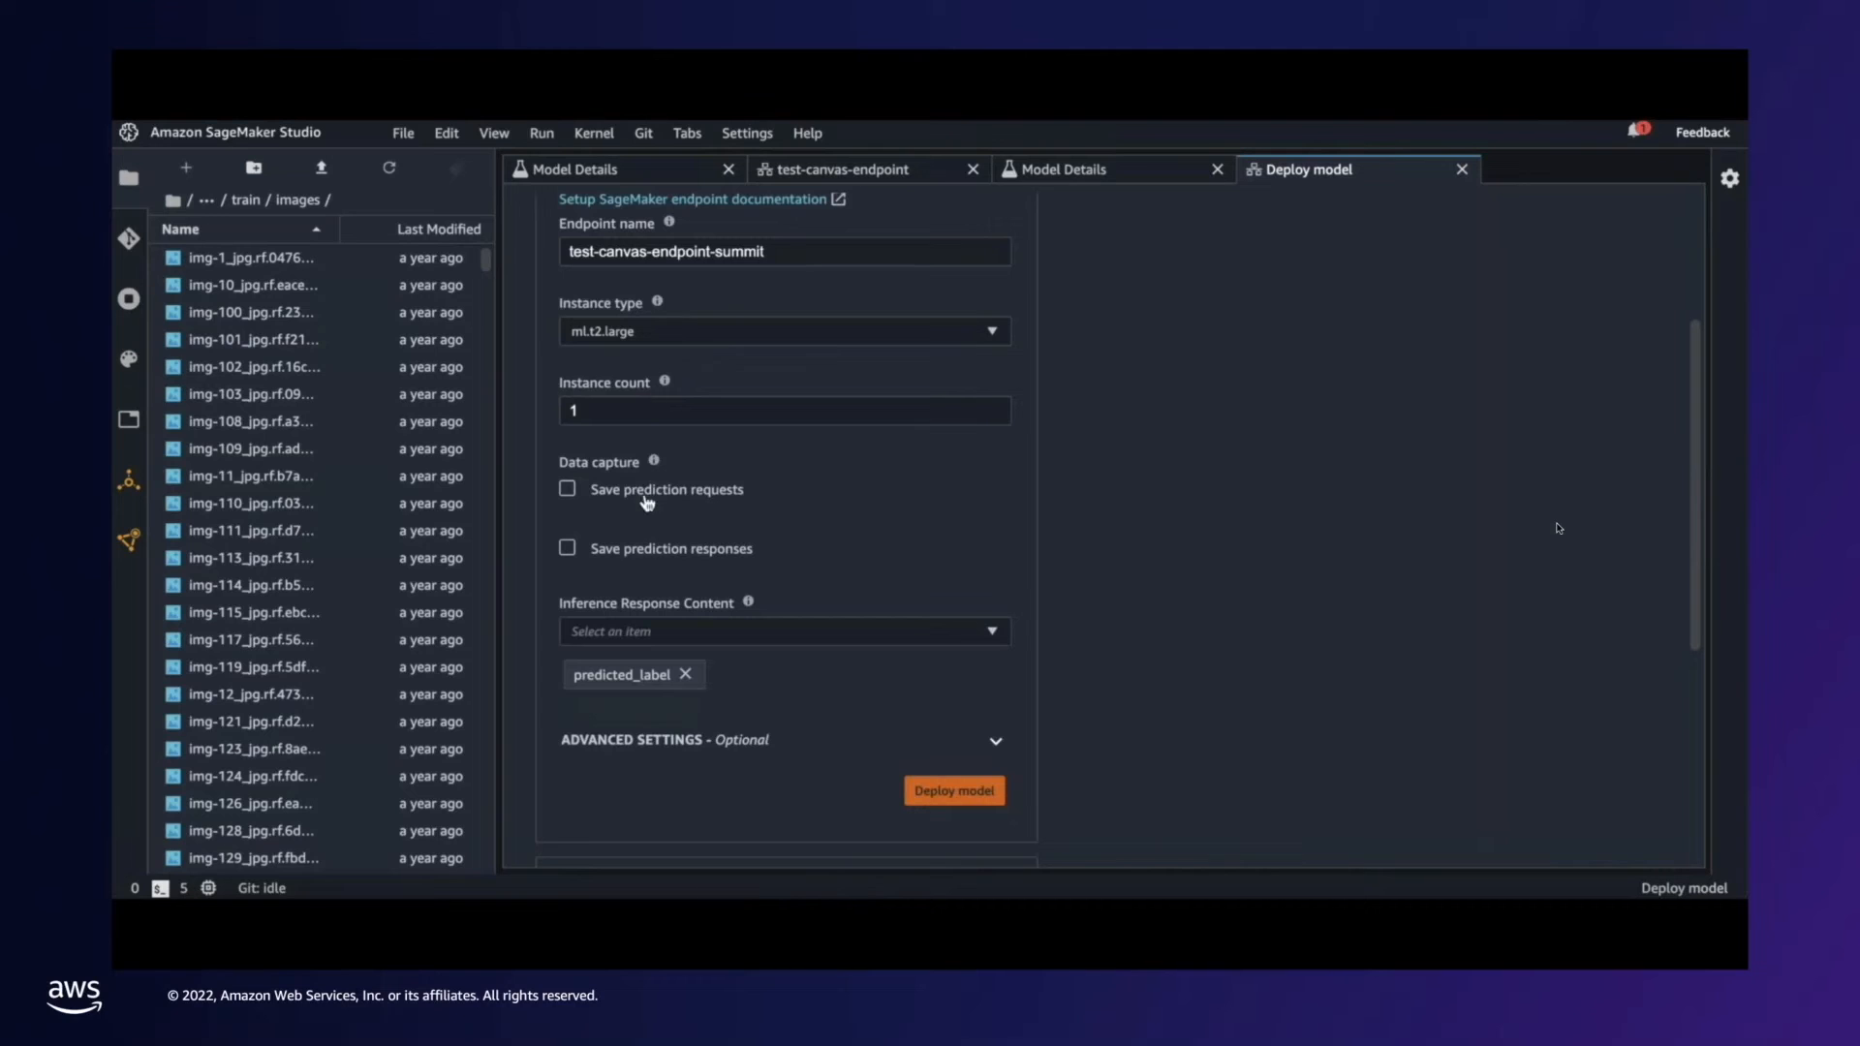
{"action": "scroll", "coordinate": [581, 582], "scroll_direction": "down", "scroll_amount": 3}
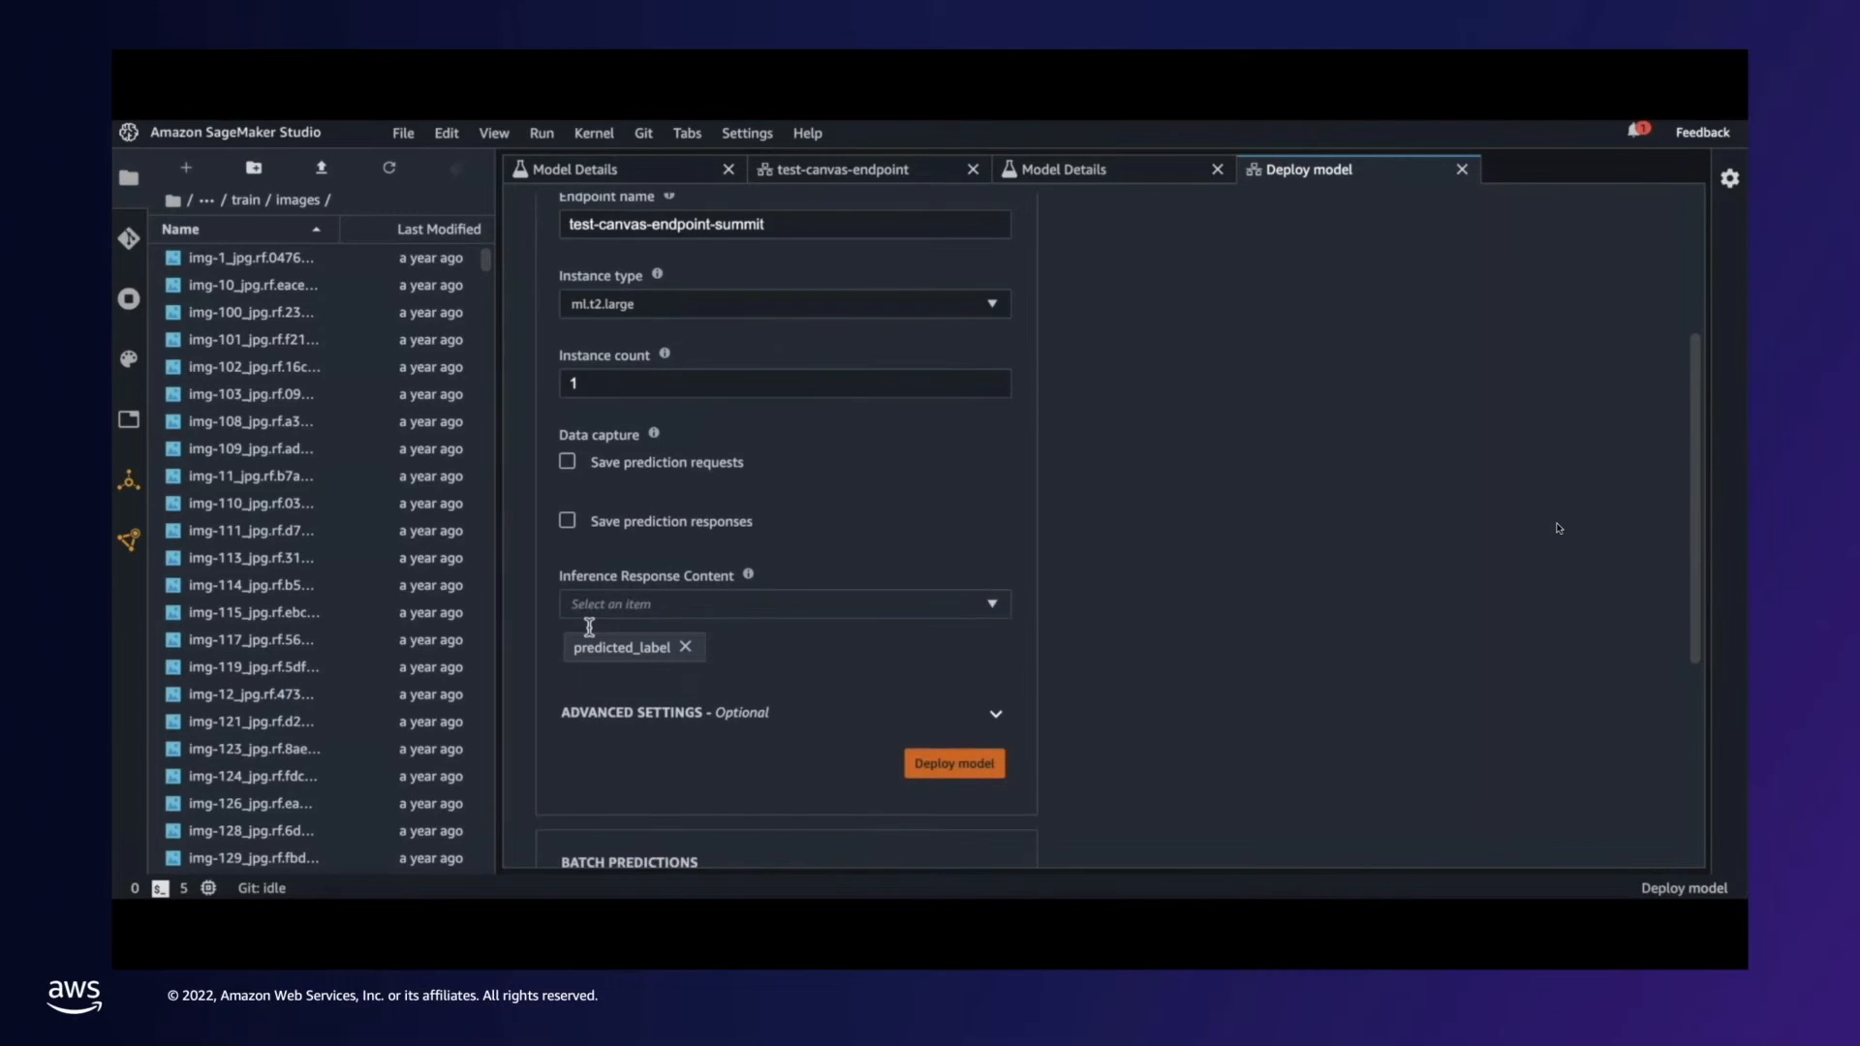
{"action": "scroll", "coordinate": [872, 581], "scroll_direction": "down", "scroll_amount": 4}
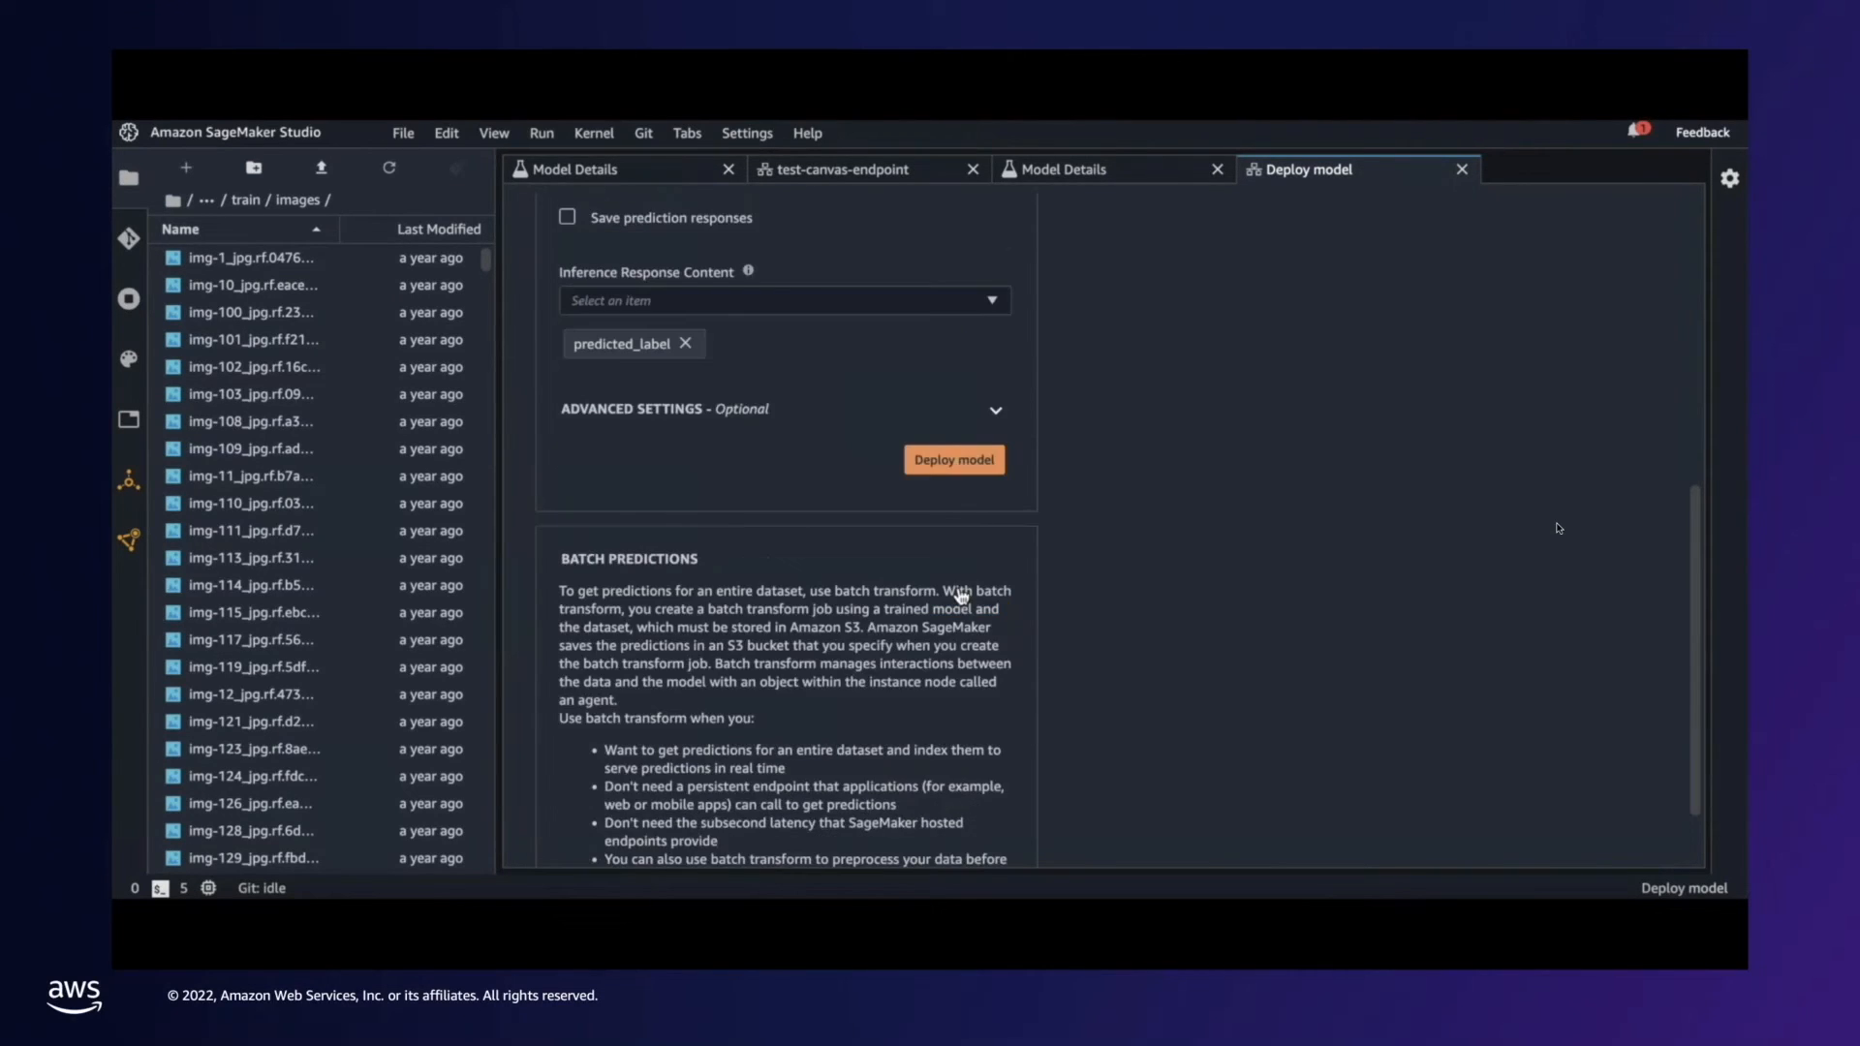
{"action": "scroll", "coordinate": [869, 577], "scroll_direction": "up", "scroll_amount": 3}
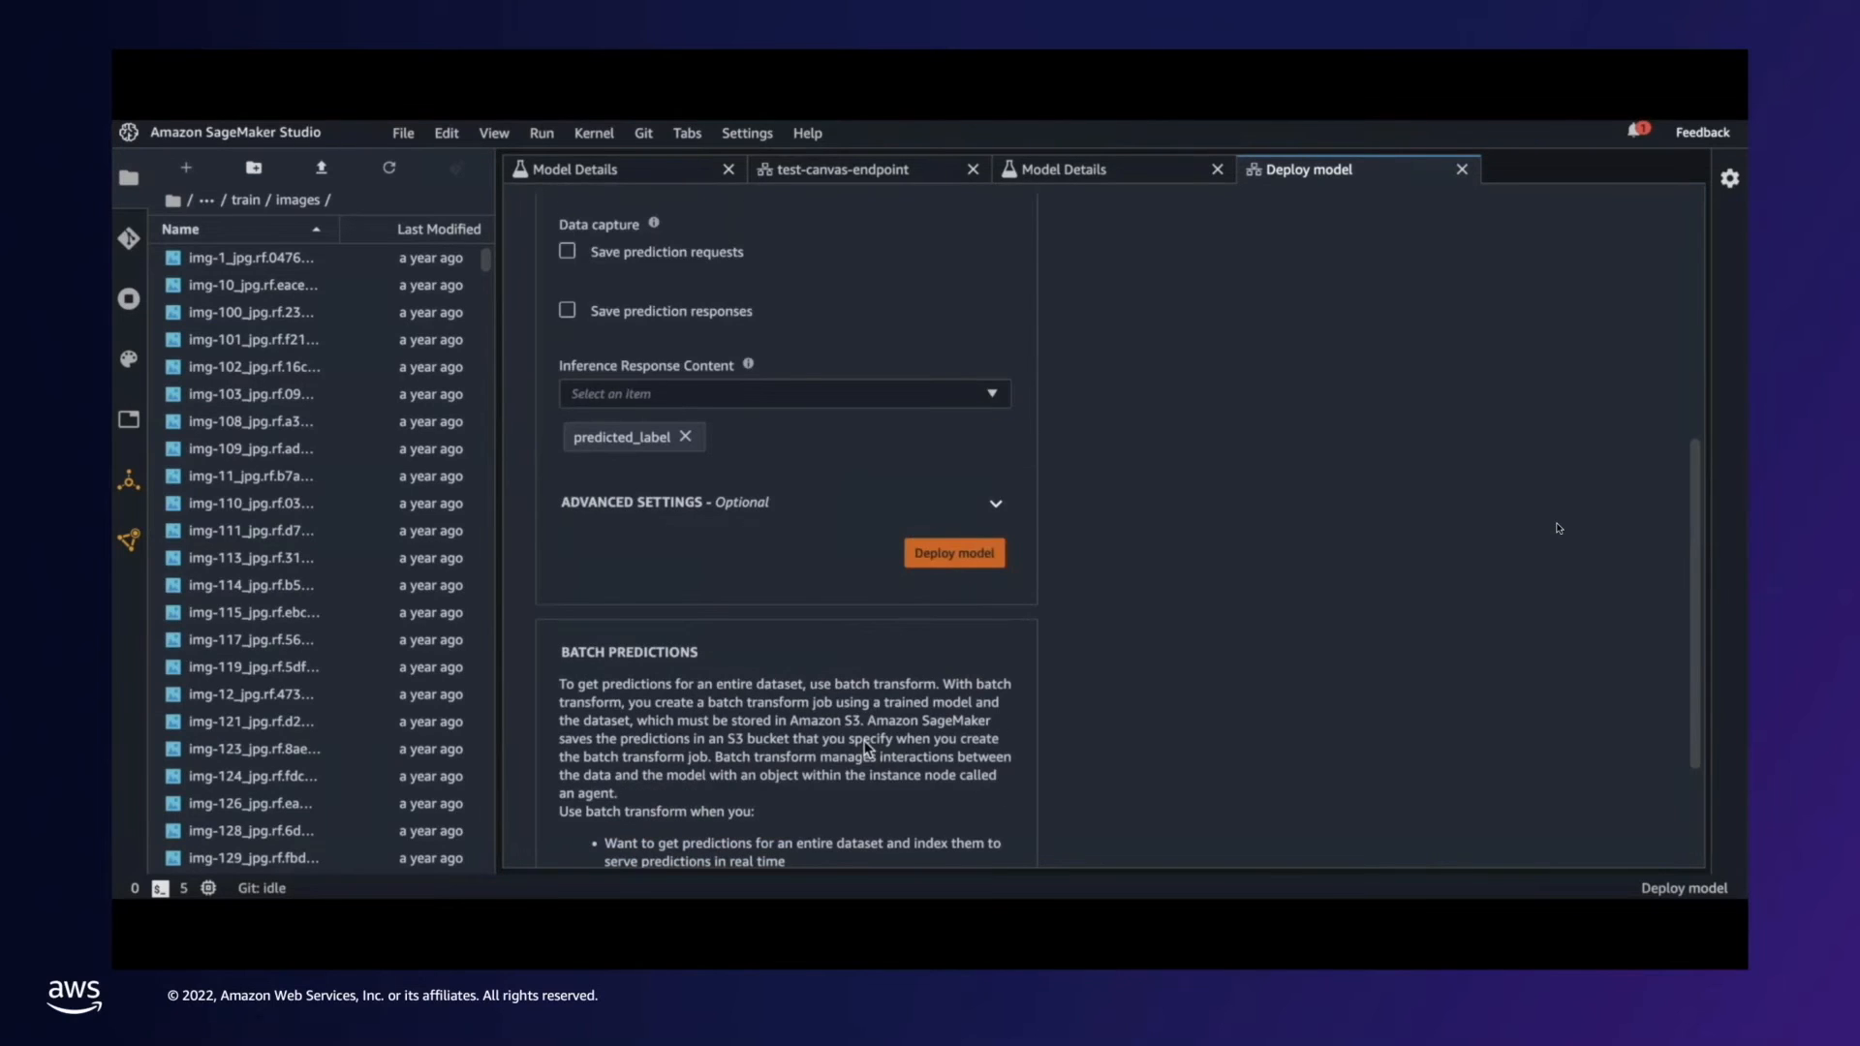
{"action": "left_click", "coordinate": [959, 554]}
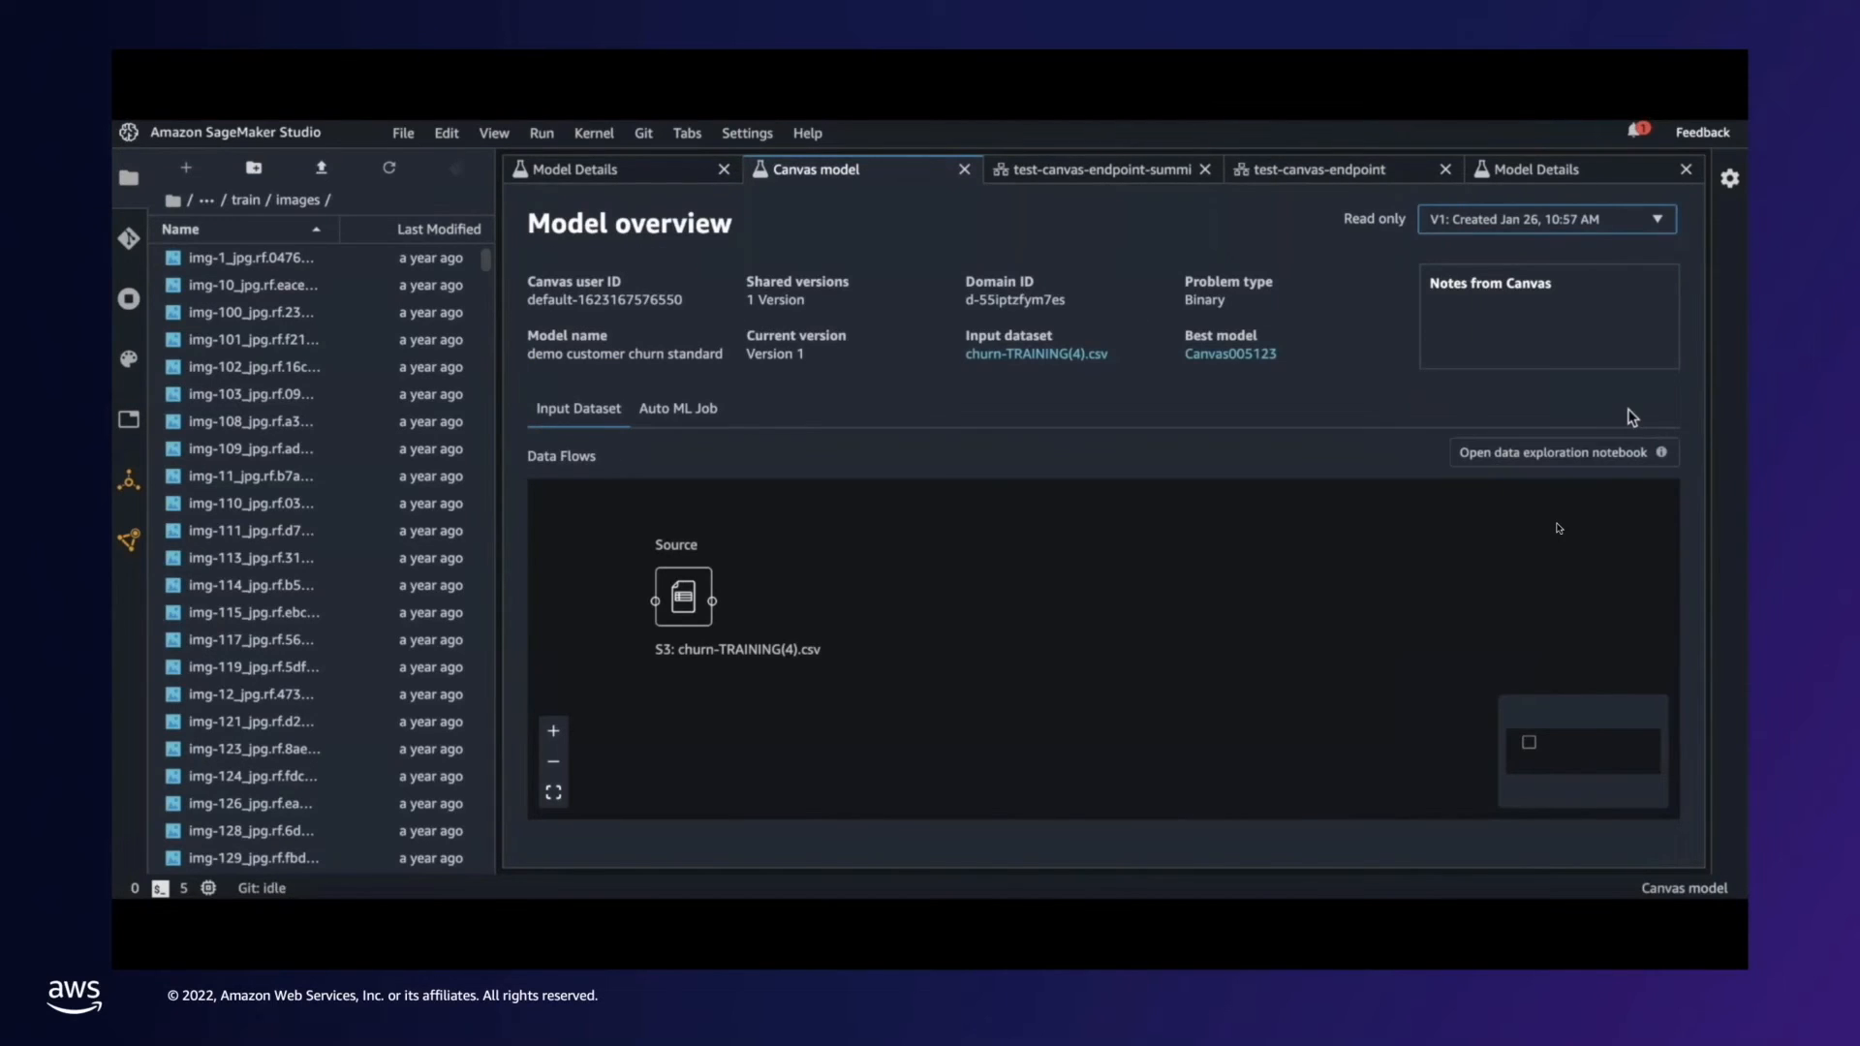
- Open the Canvas model's data exploration notebook and review its dataset summary, target analysis, data sample, cross column statistics and anomalous rows
{"action": "left_click", "coordinate": [1513, 456]}
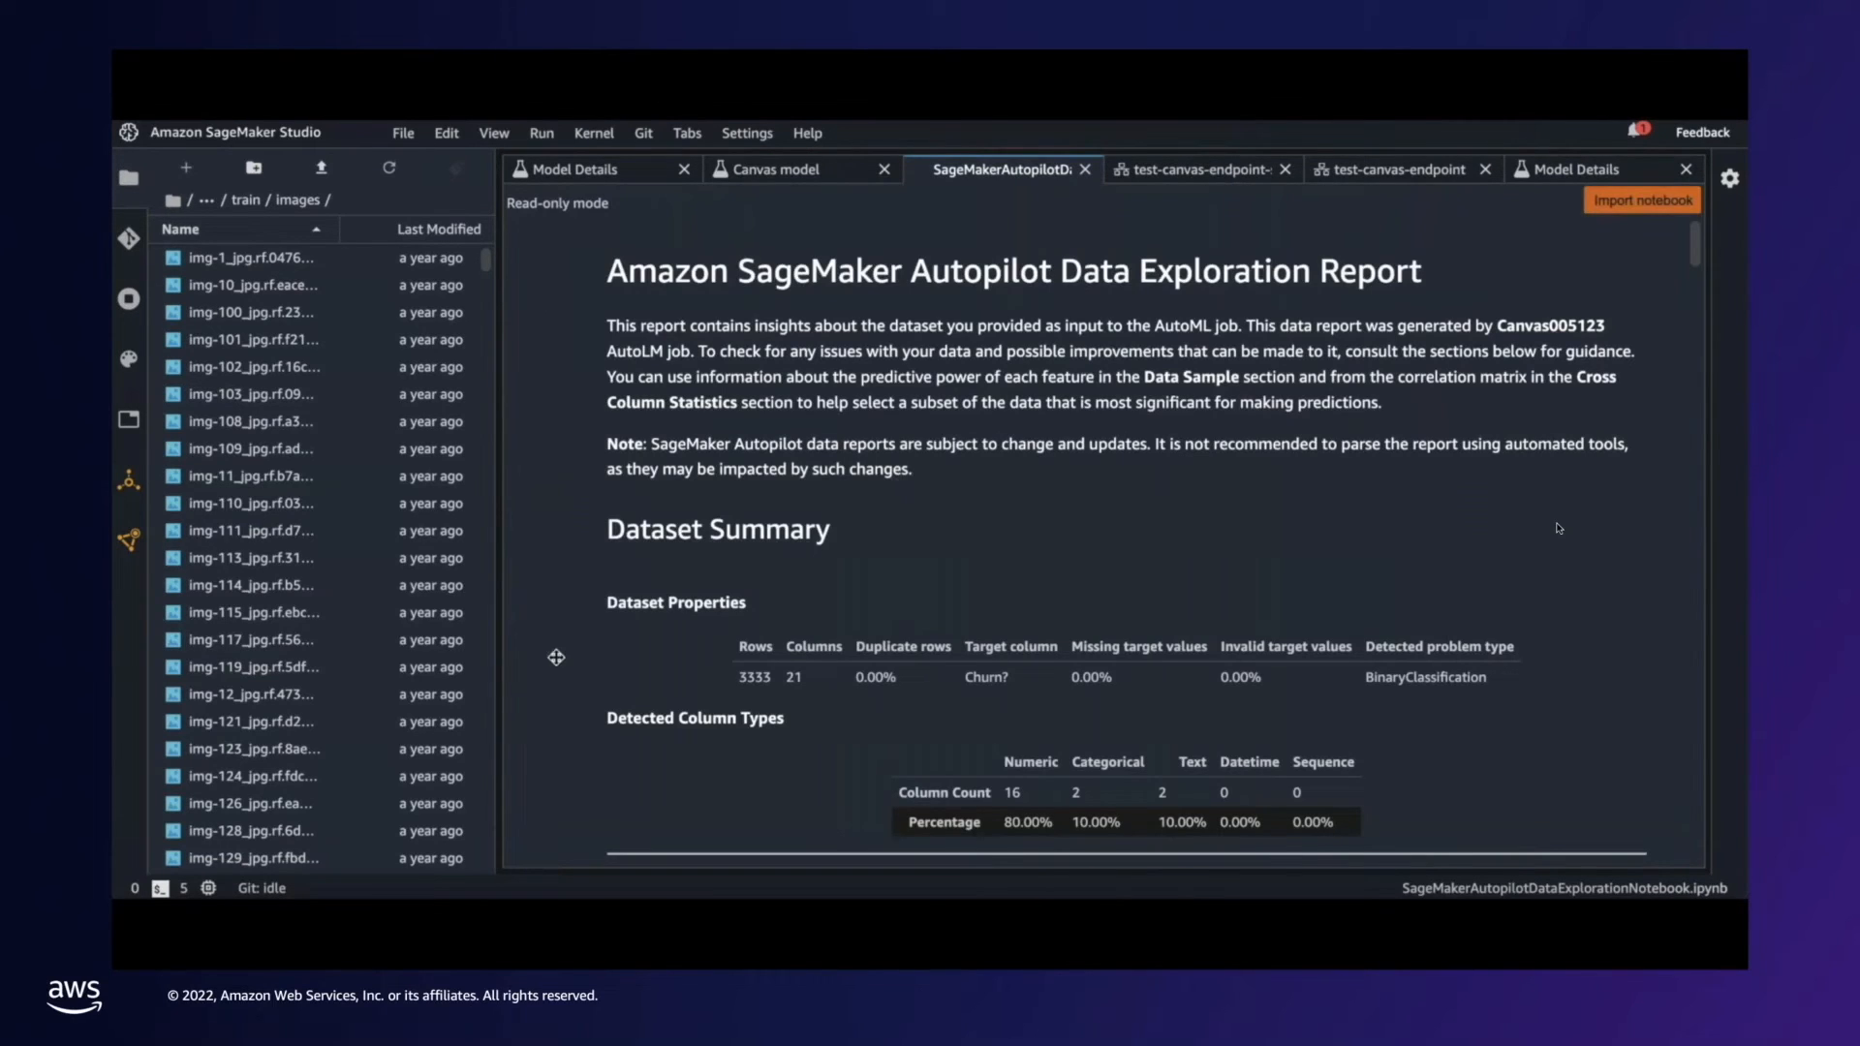
{"action": "scroll", "coordinate": [590, 657], "scroll_direction": "down", "scroll_amount": 10}
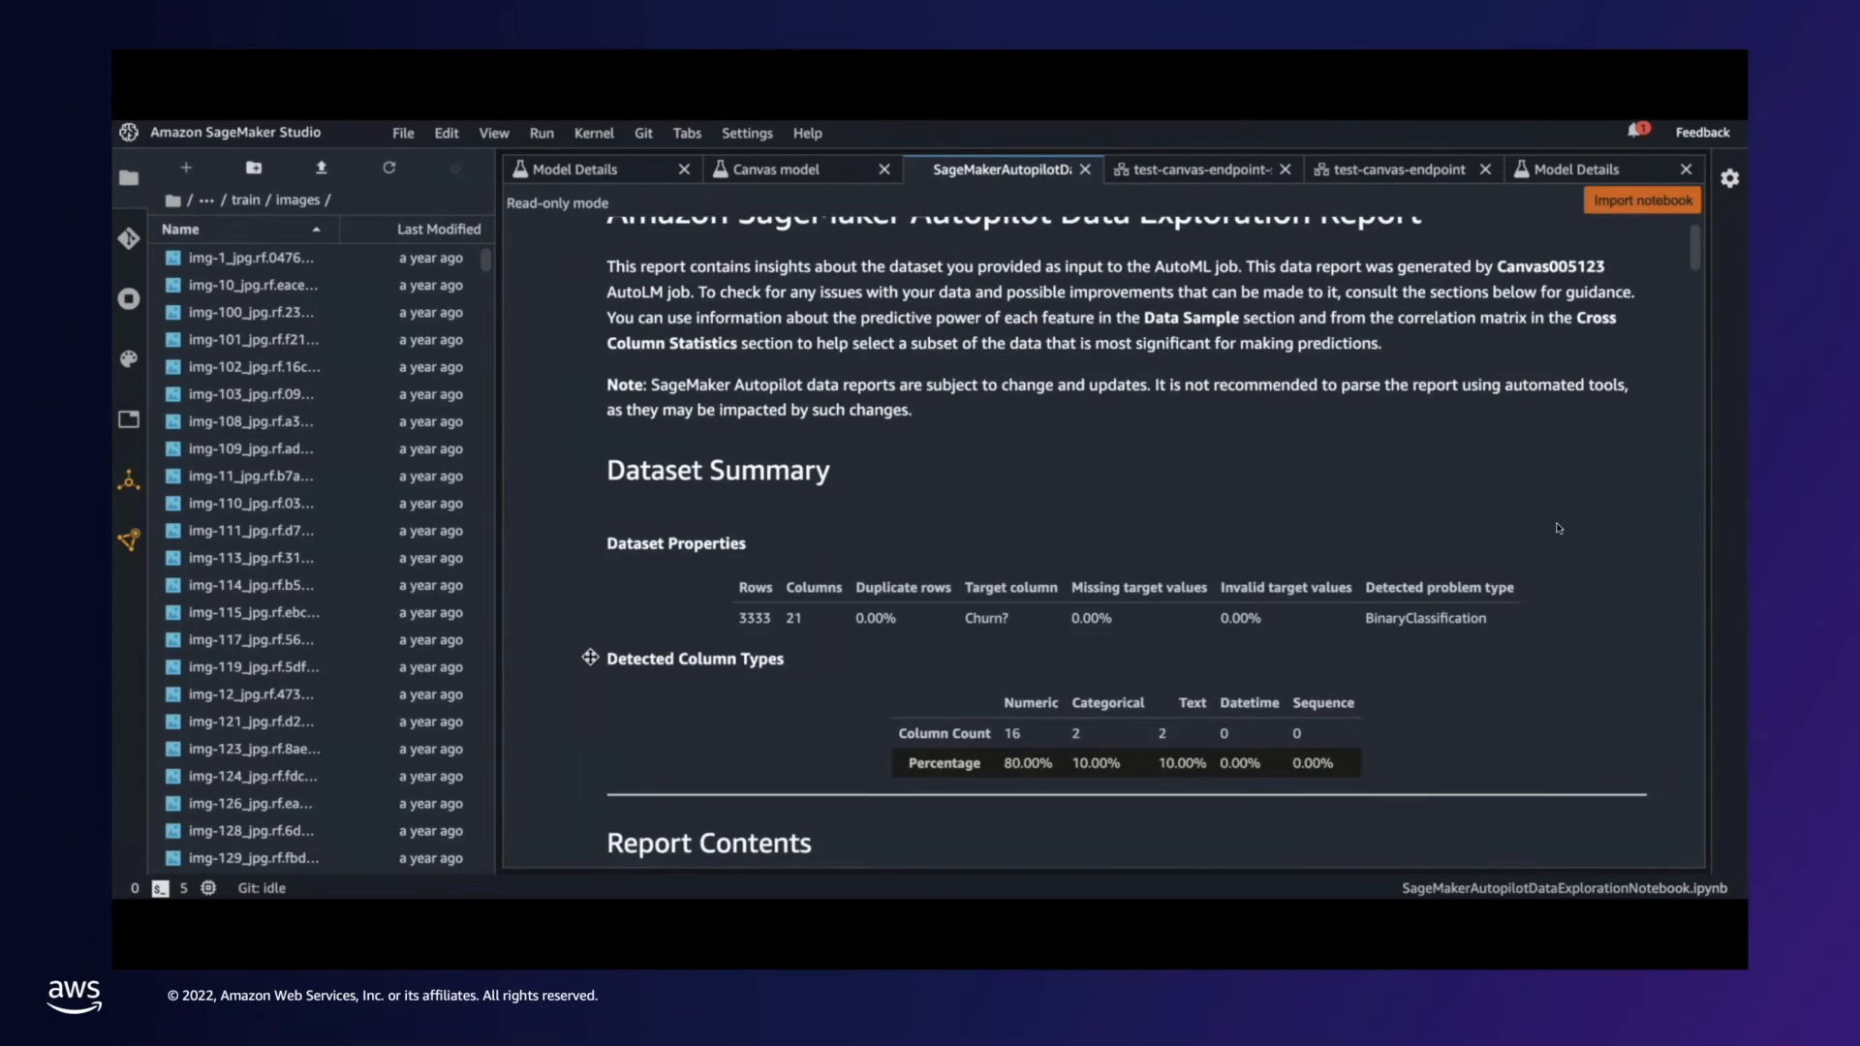
{"action": "scroll", "coordinate": [590, 657], "scroll_direction": "down", "scroll_amount": 2}
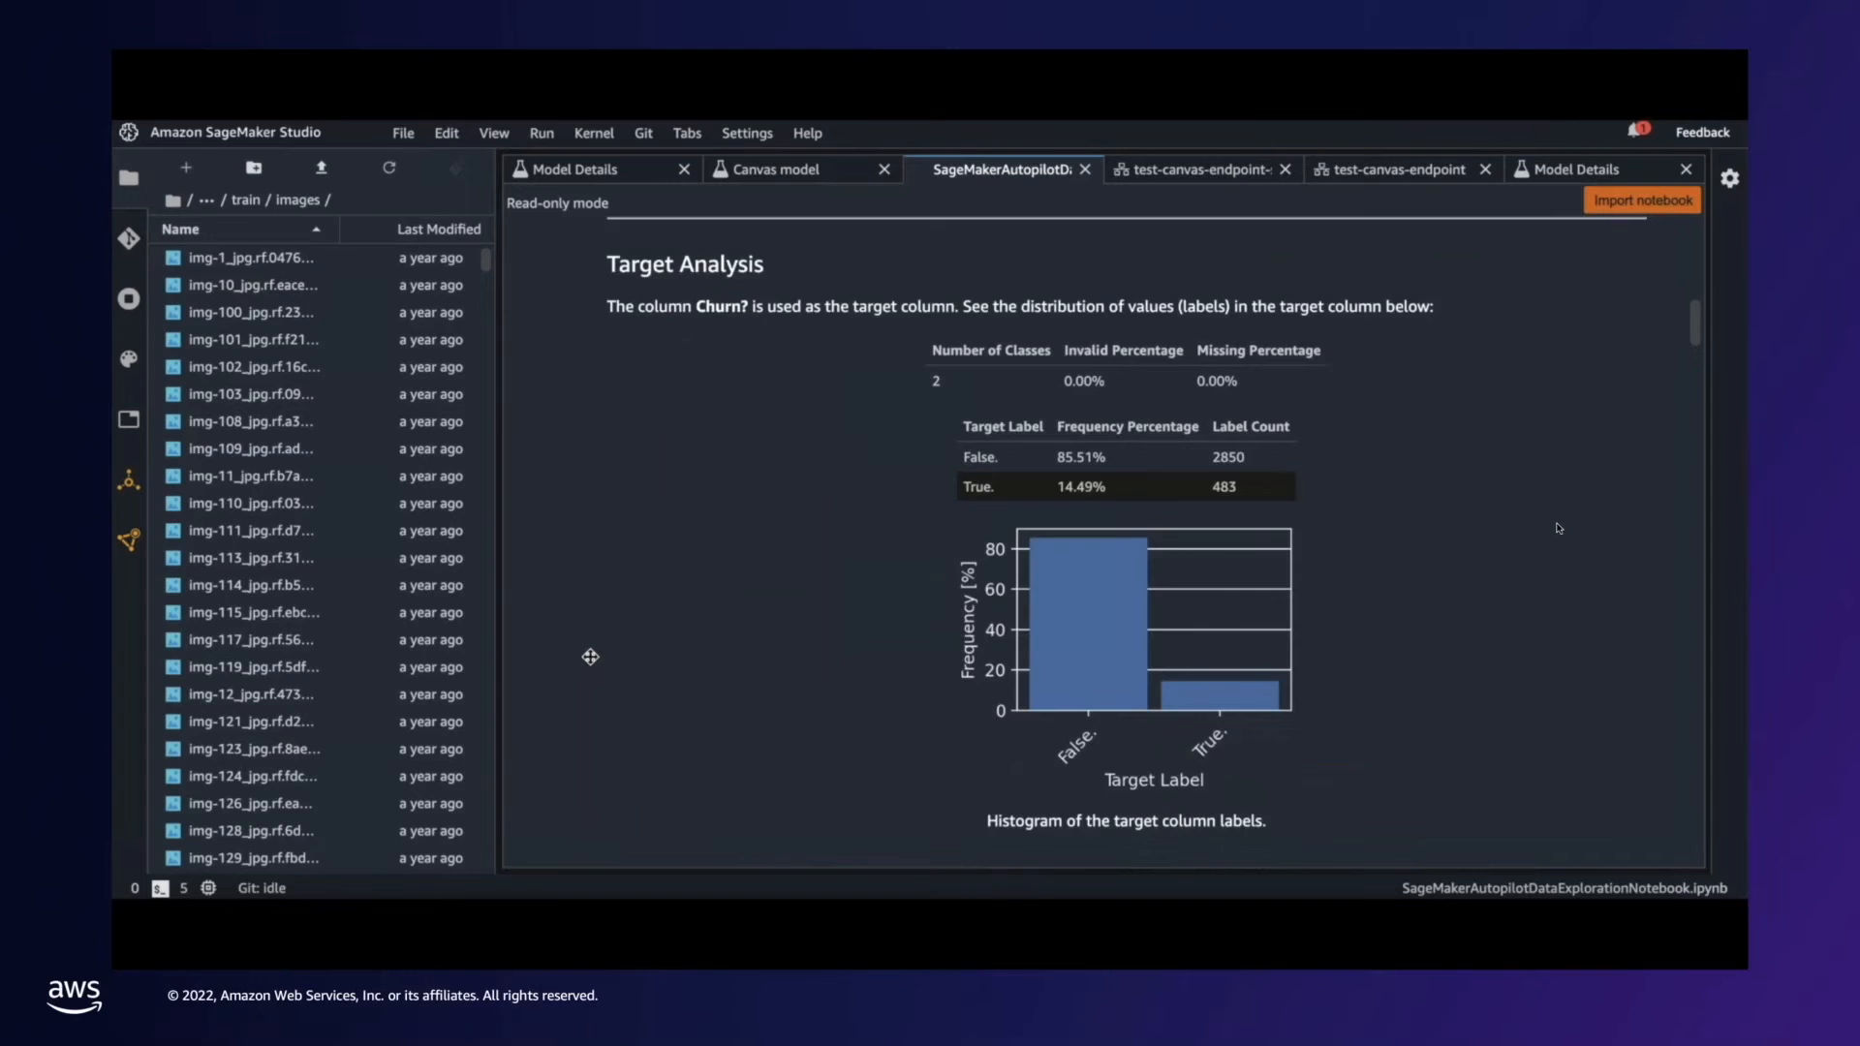
{"action": "scroll", "coordinate": [590, 657], "scroll_direction": "down", "scroll_amount": 2}
{"action": "scroll", "coordinate": [590, 657], "scroll_direction": "down", "scroll_amount": 4}
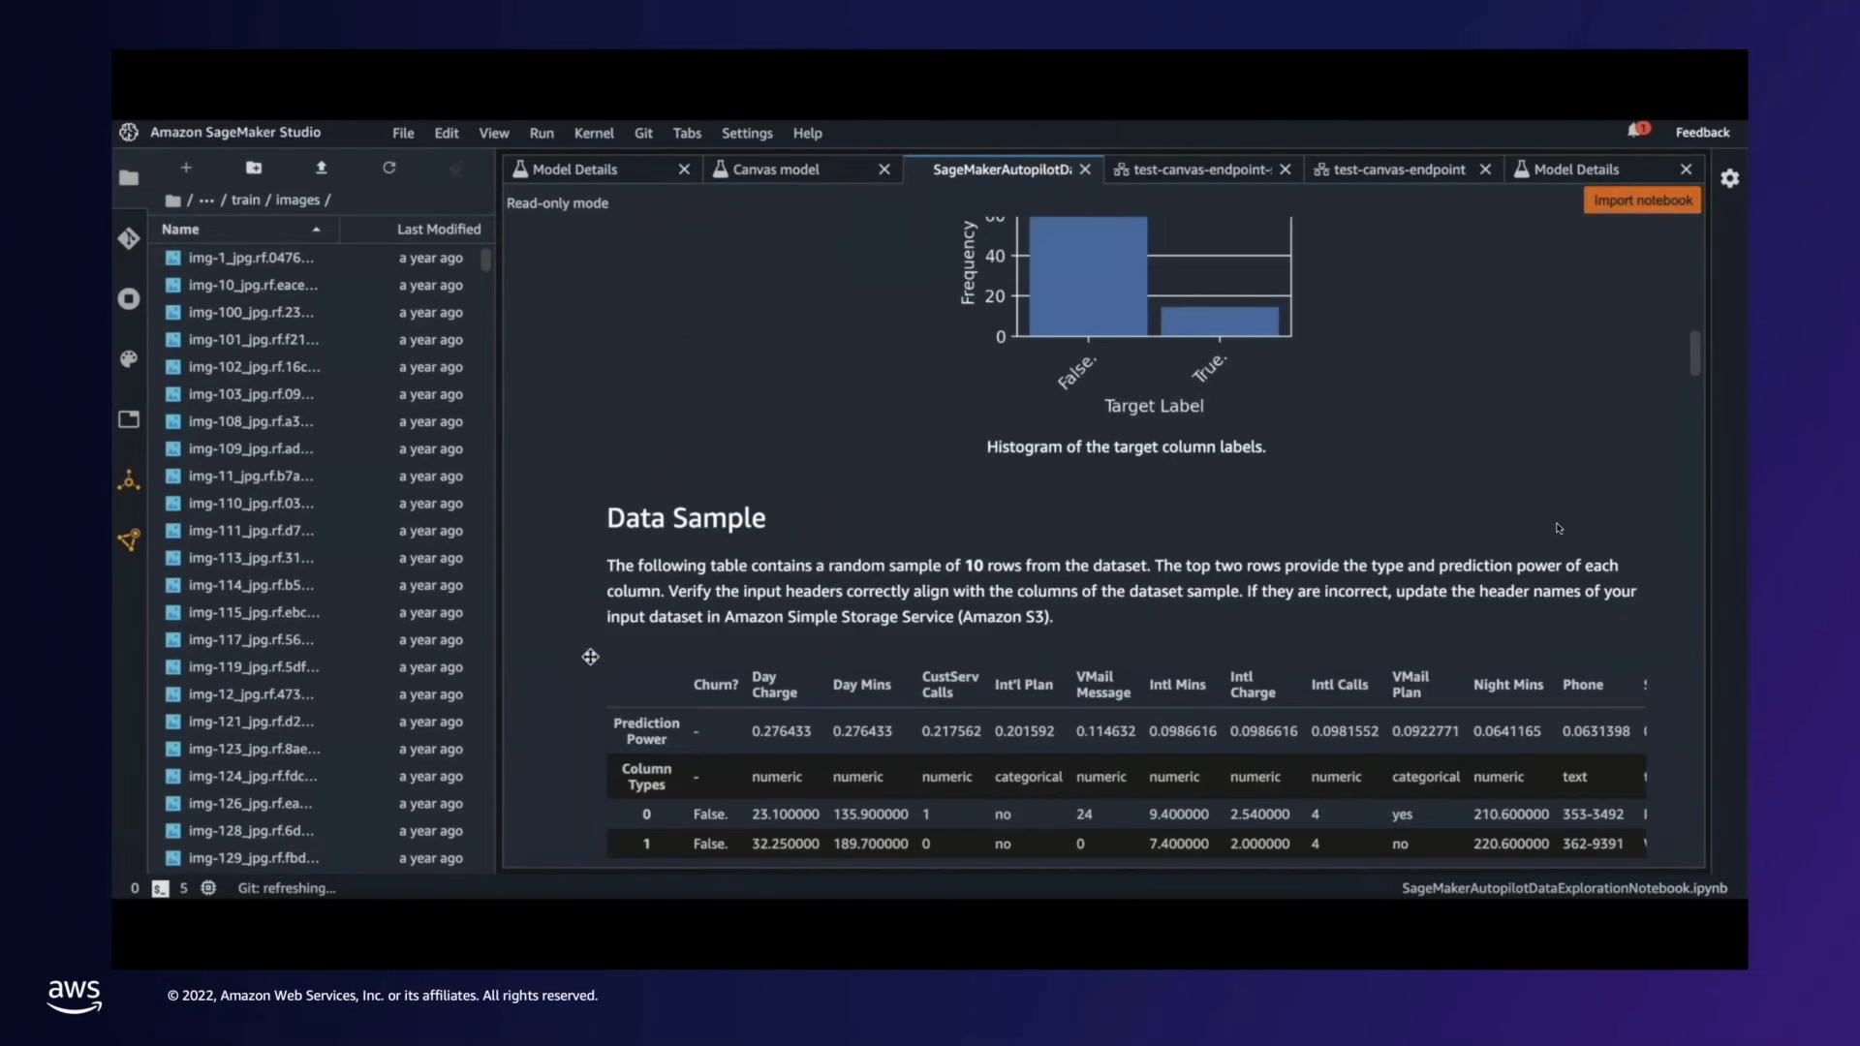
{"action": "scroll", "coordinate": [590, 657], "scroll_direction": "down", "scroll_amount": 4}
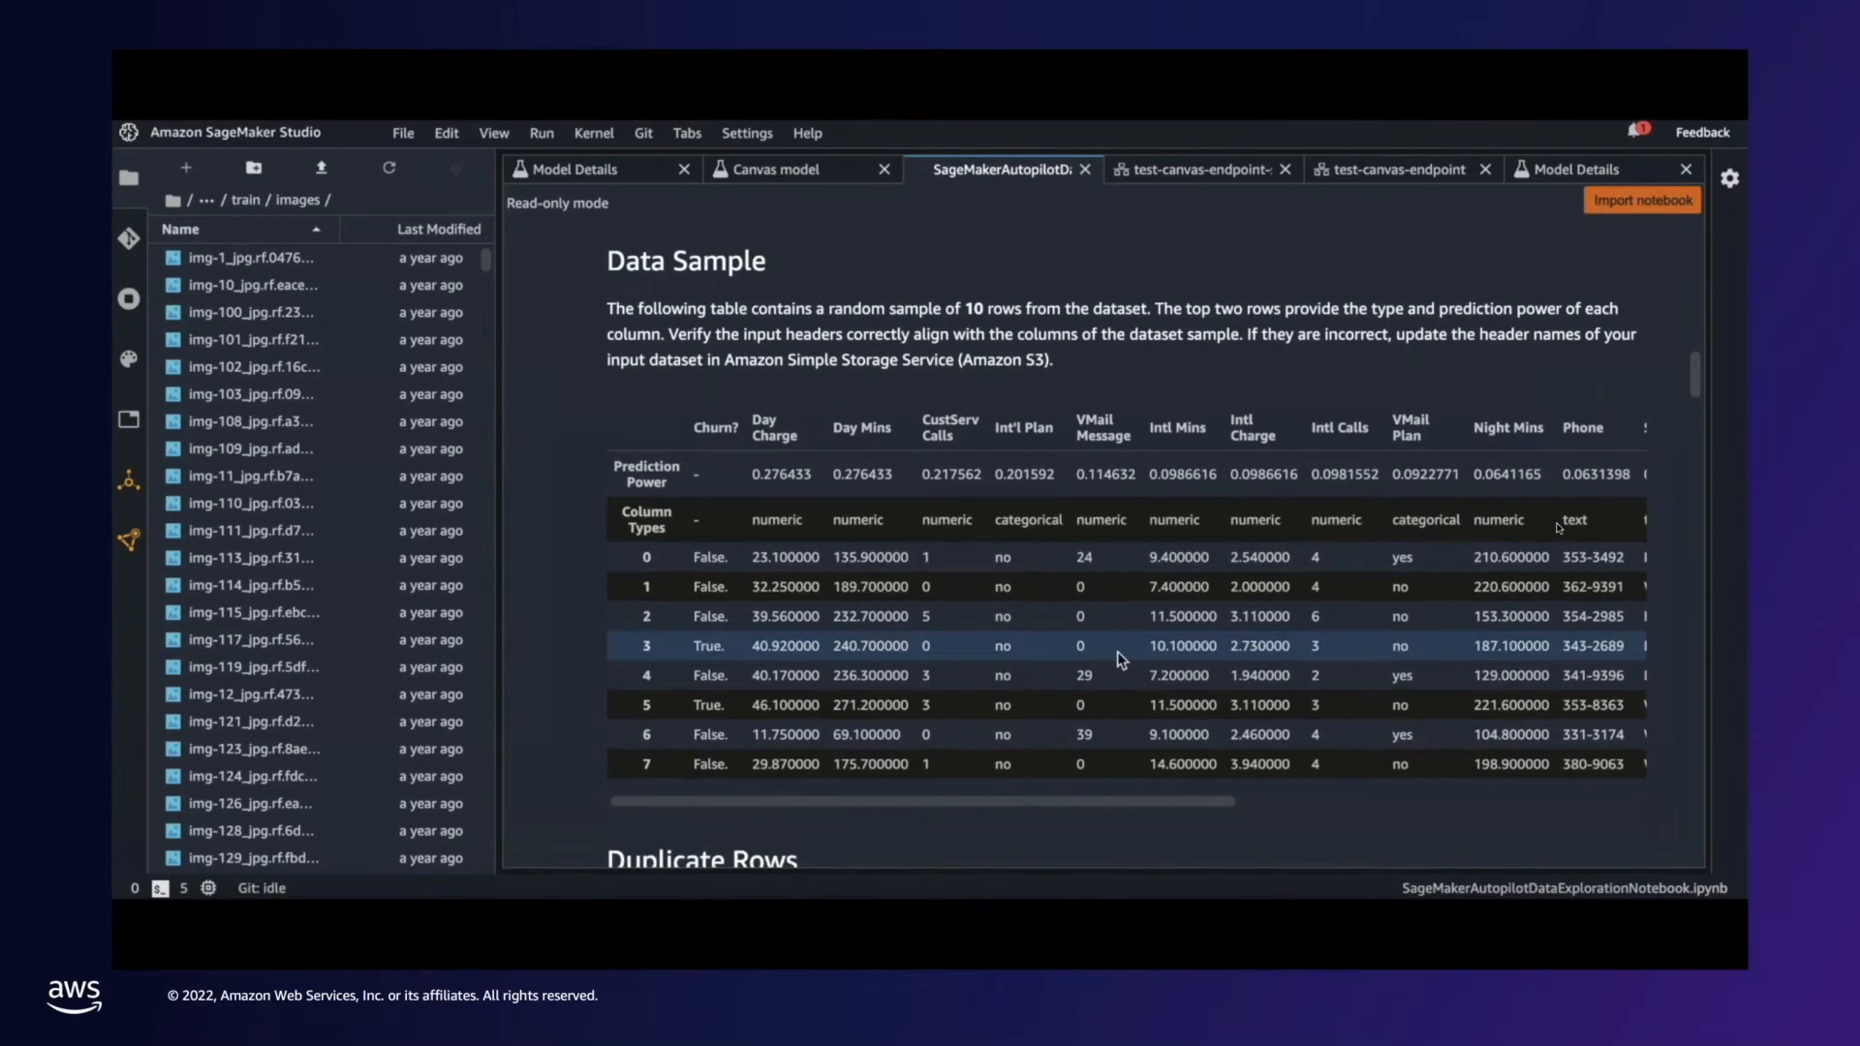
{"action": "scroll", "coordinate": [1118, 651], "scroll_direction": "right", "scroll_amount": 3}
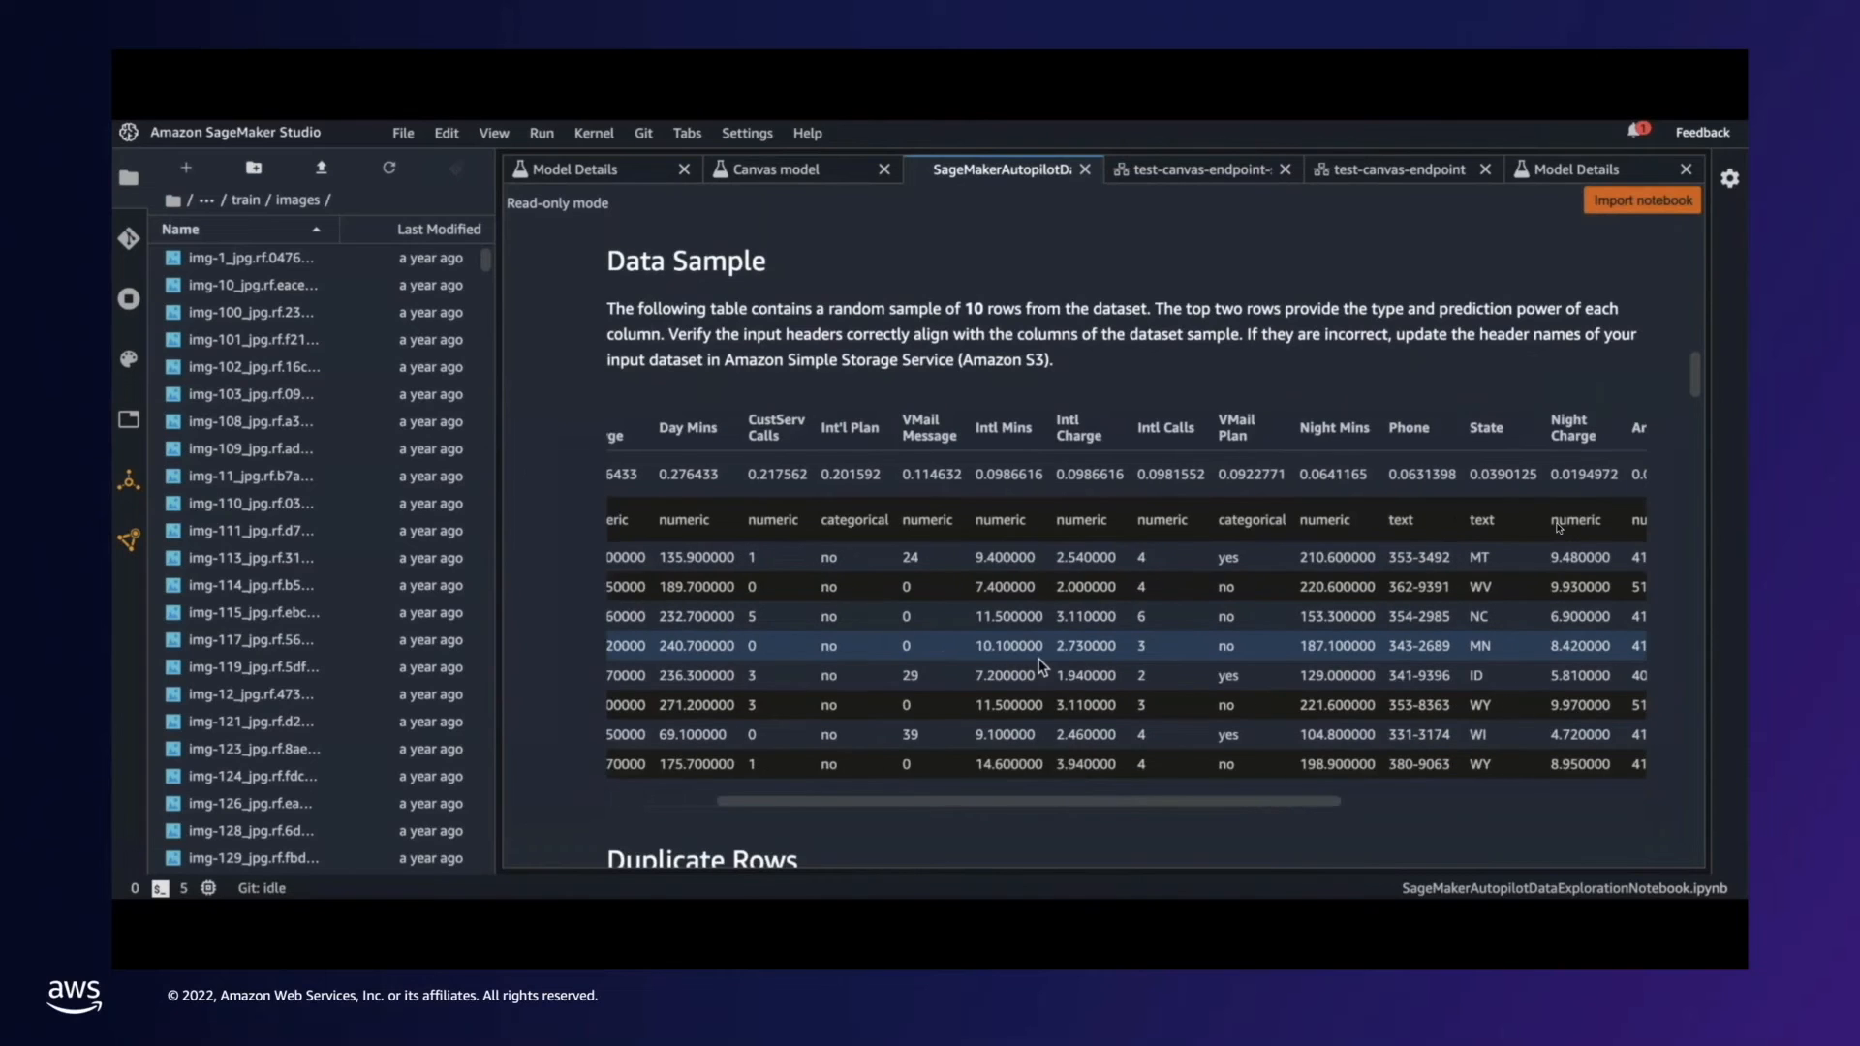
{"action": "scroll", "coordinate": [1041, 666], "scroll_direction": "left", "scroll_amount": 3}
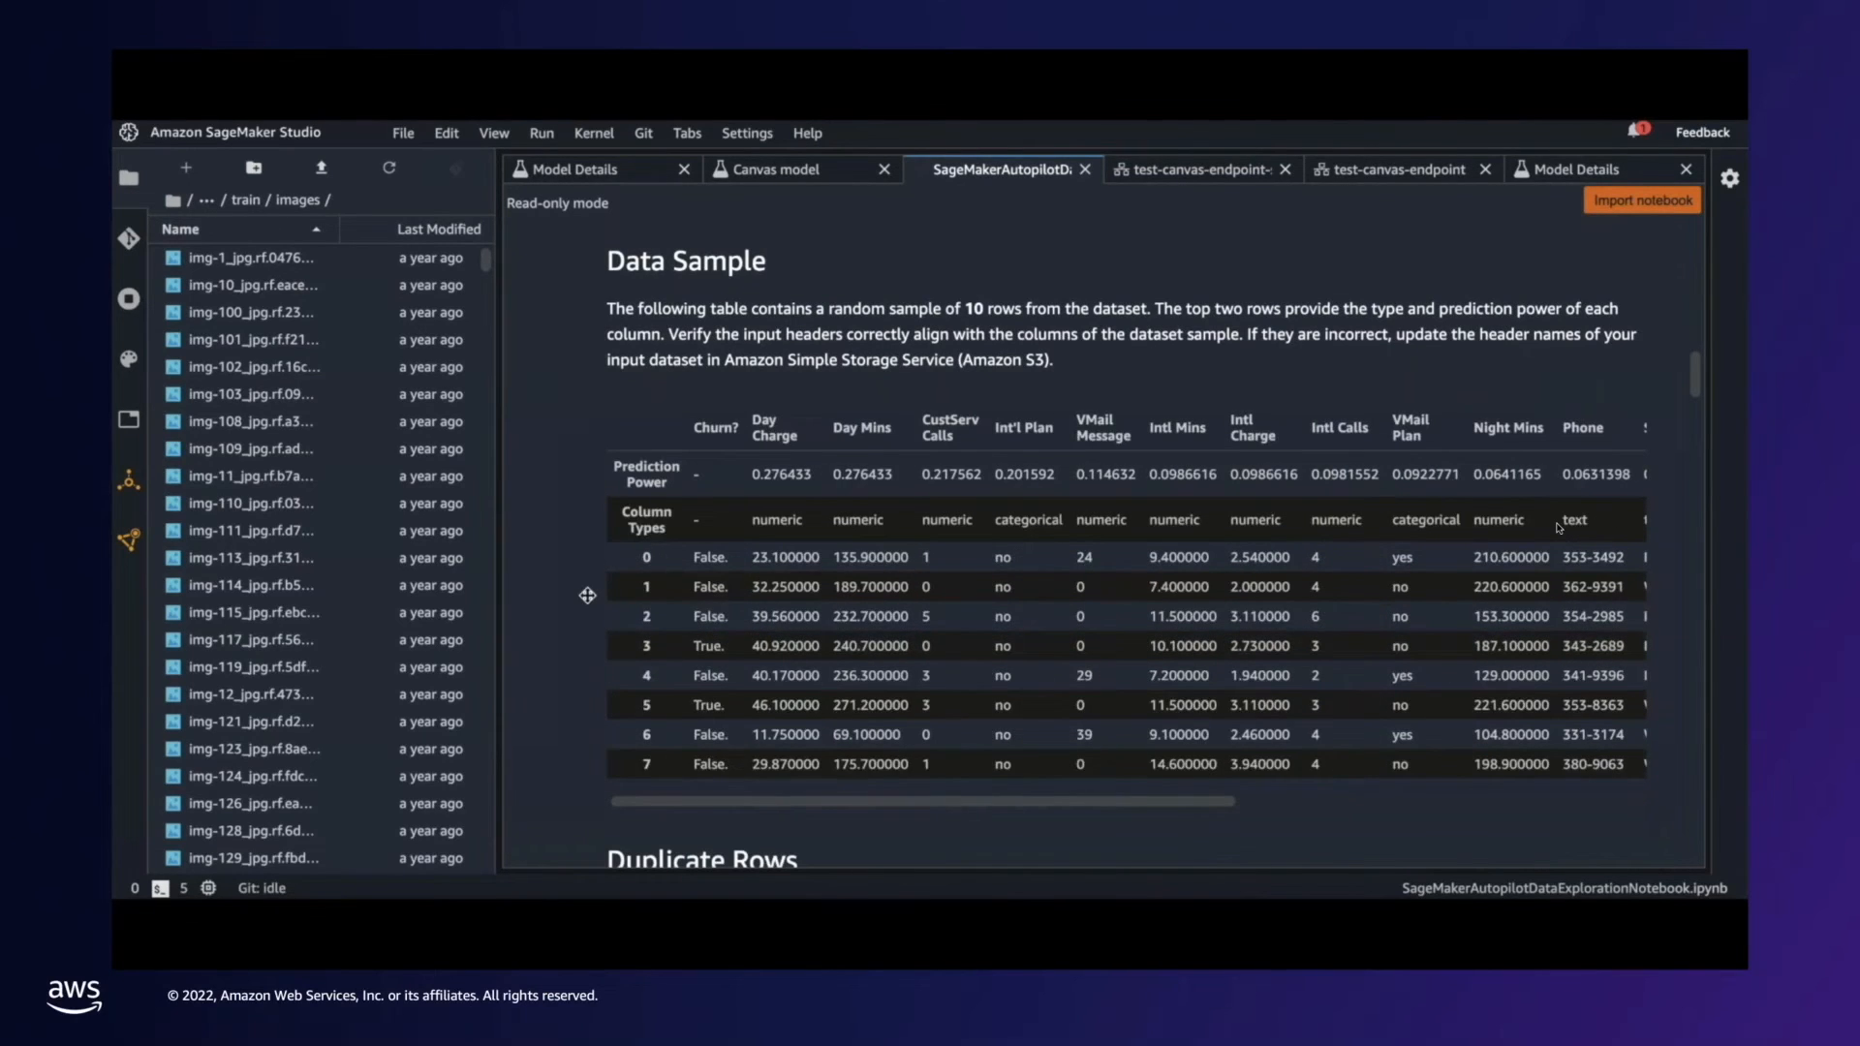
{"action": "scroll", "coordinate": [1559, 527], "scroll_direction": "down", "scroll_amount": 4}
{"action": "scroll", "coordinate": [1559, 528], "scroll_direction": "down", "scroll_amount": 3}
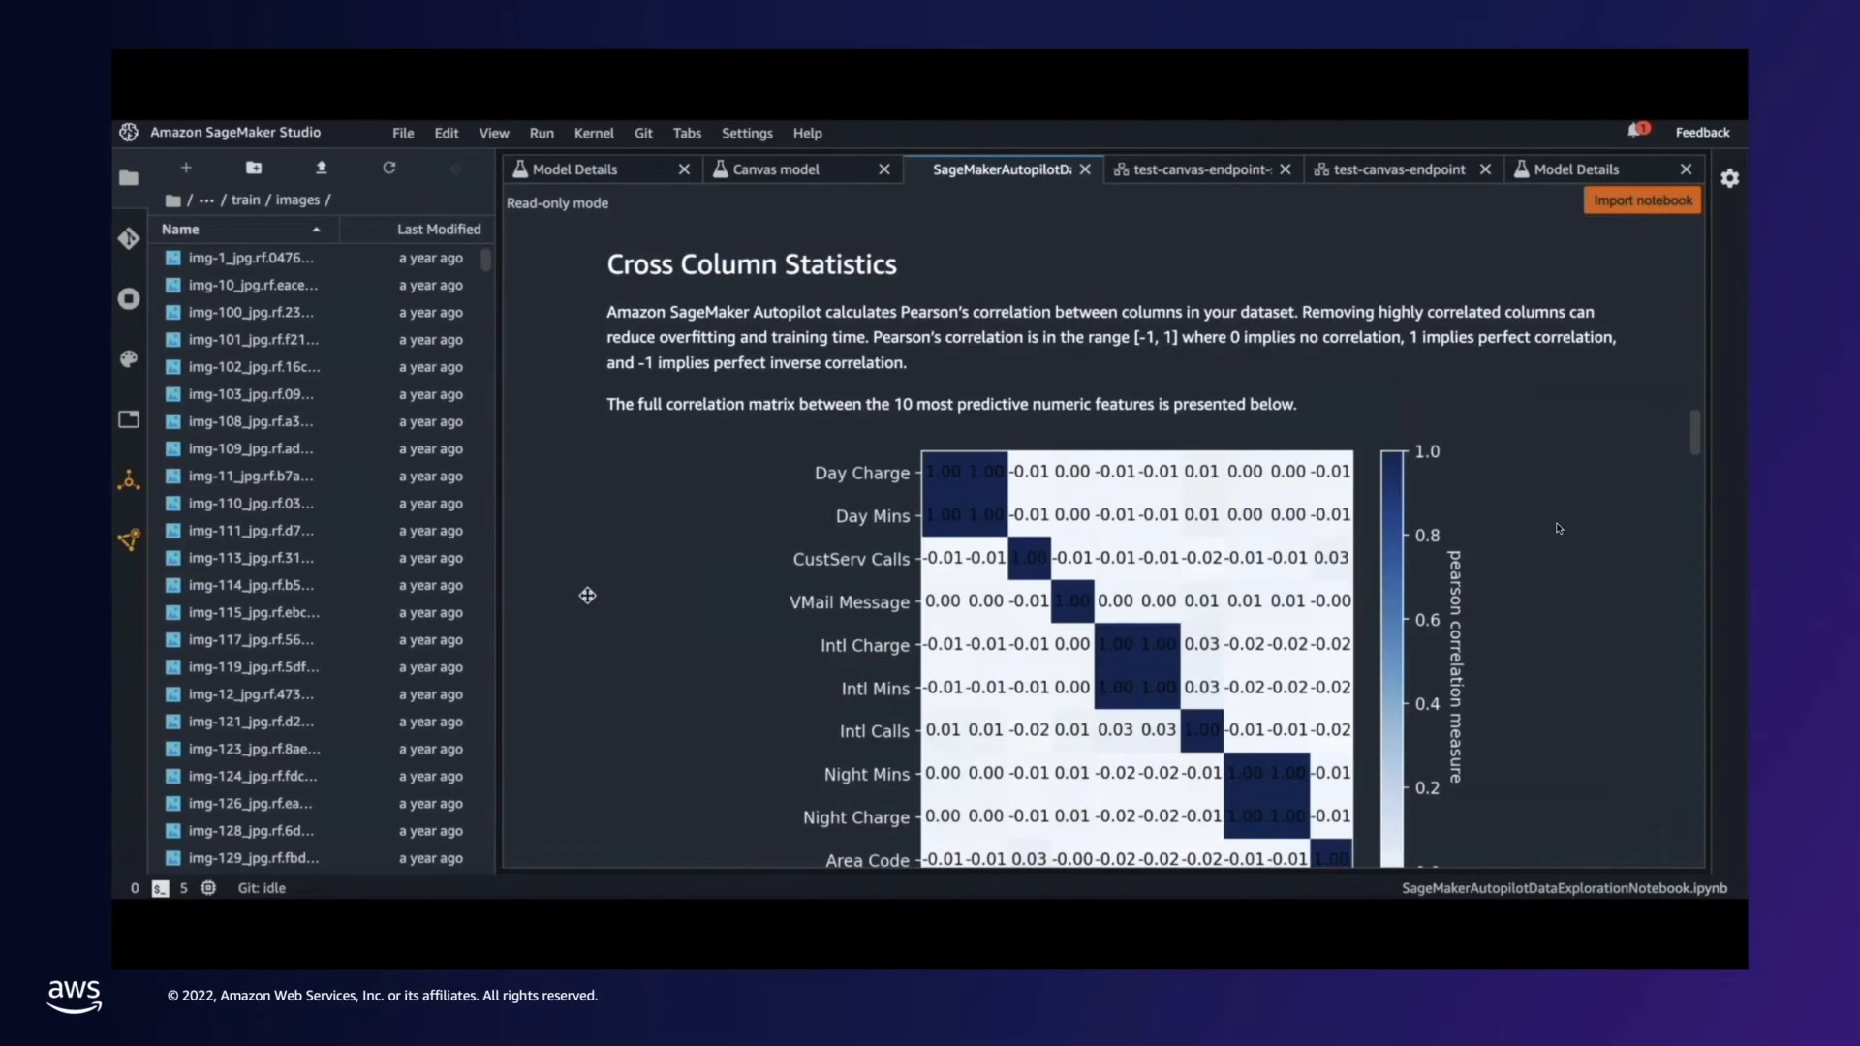
{"action": "scroll", "coordinate": [1559, 527], "scroll_direction": "down", "scroll_amount": 1}
{"action": "scroll", "coordinate": [1558, 528], "scroll_direction": "down", "scroll_amount": 3}
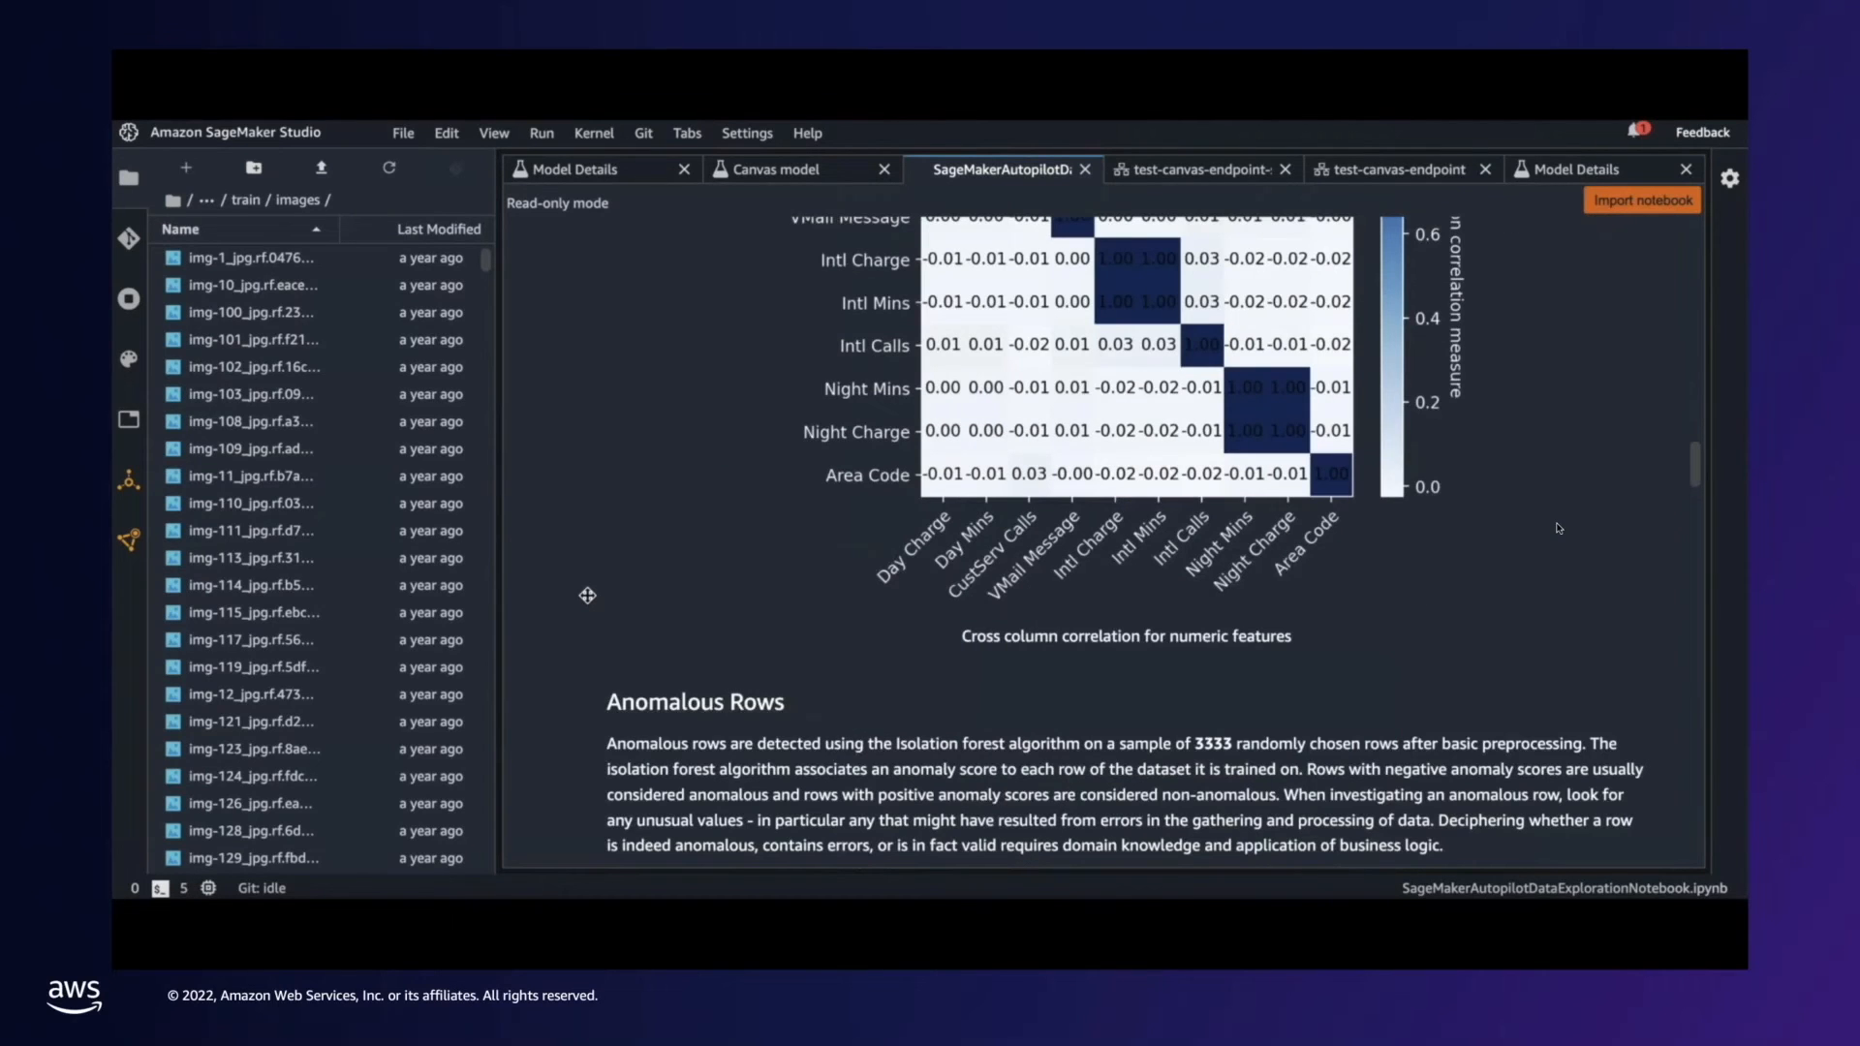
{"action": "scroll", "coordinate": [1559, 528], "scroll_direction": "down", "scroll_amount": 4}
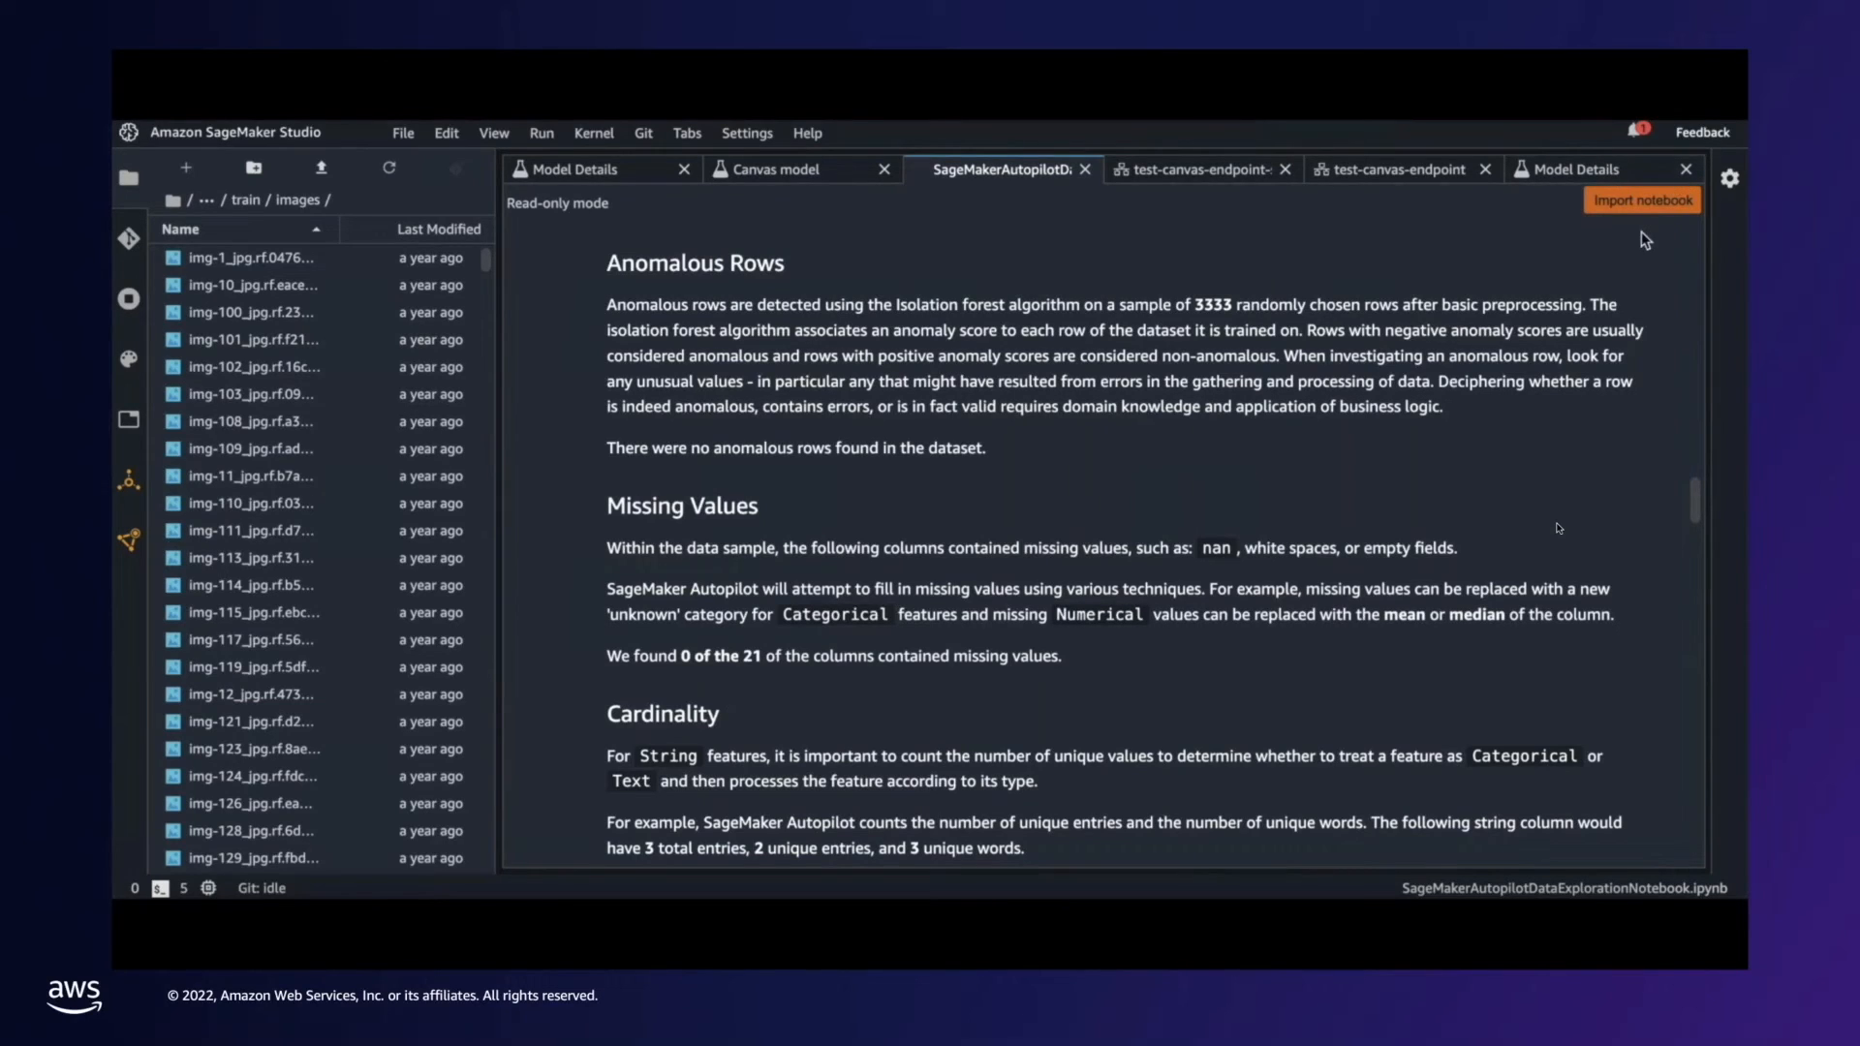
- Import the data exploration notebook and dismiss its notebook environment setup
{"action": "left_click", "coordinate": [1642, 204]}
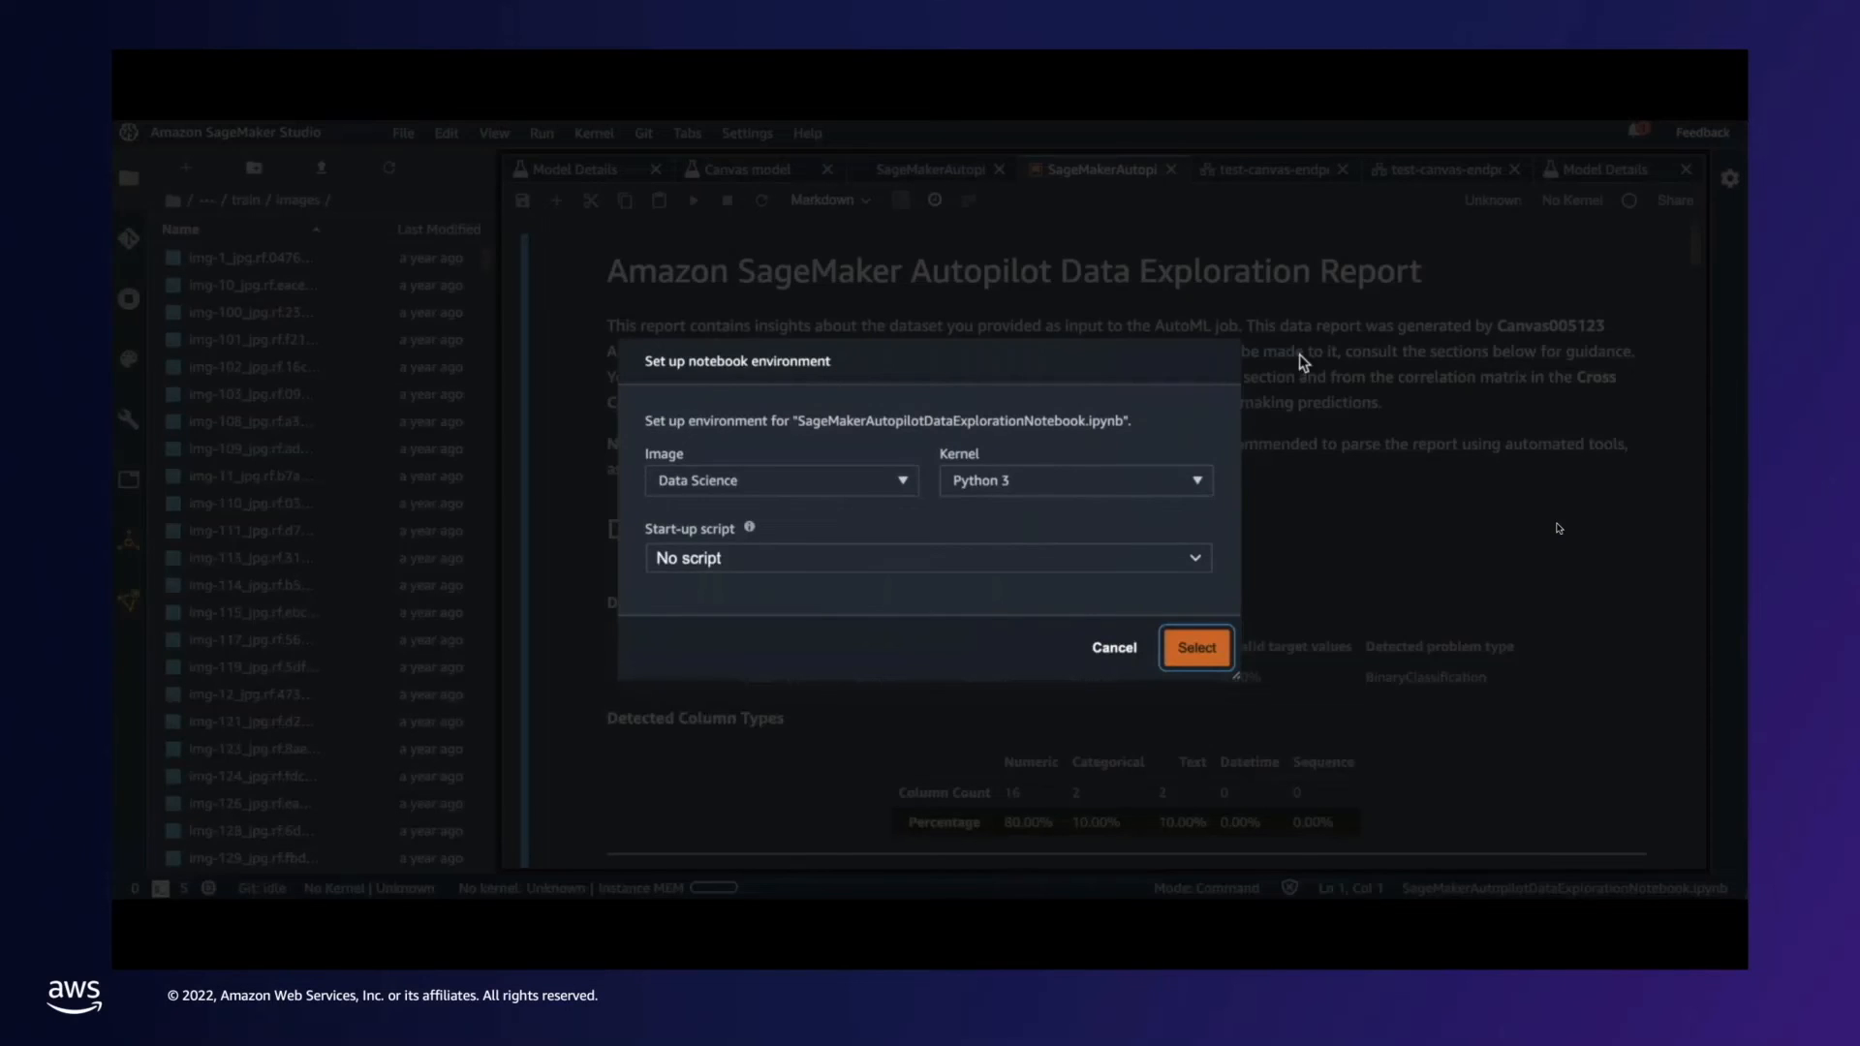
{"action": "left_click", "coordinate": [1104, 658]}
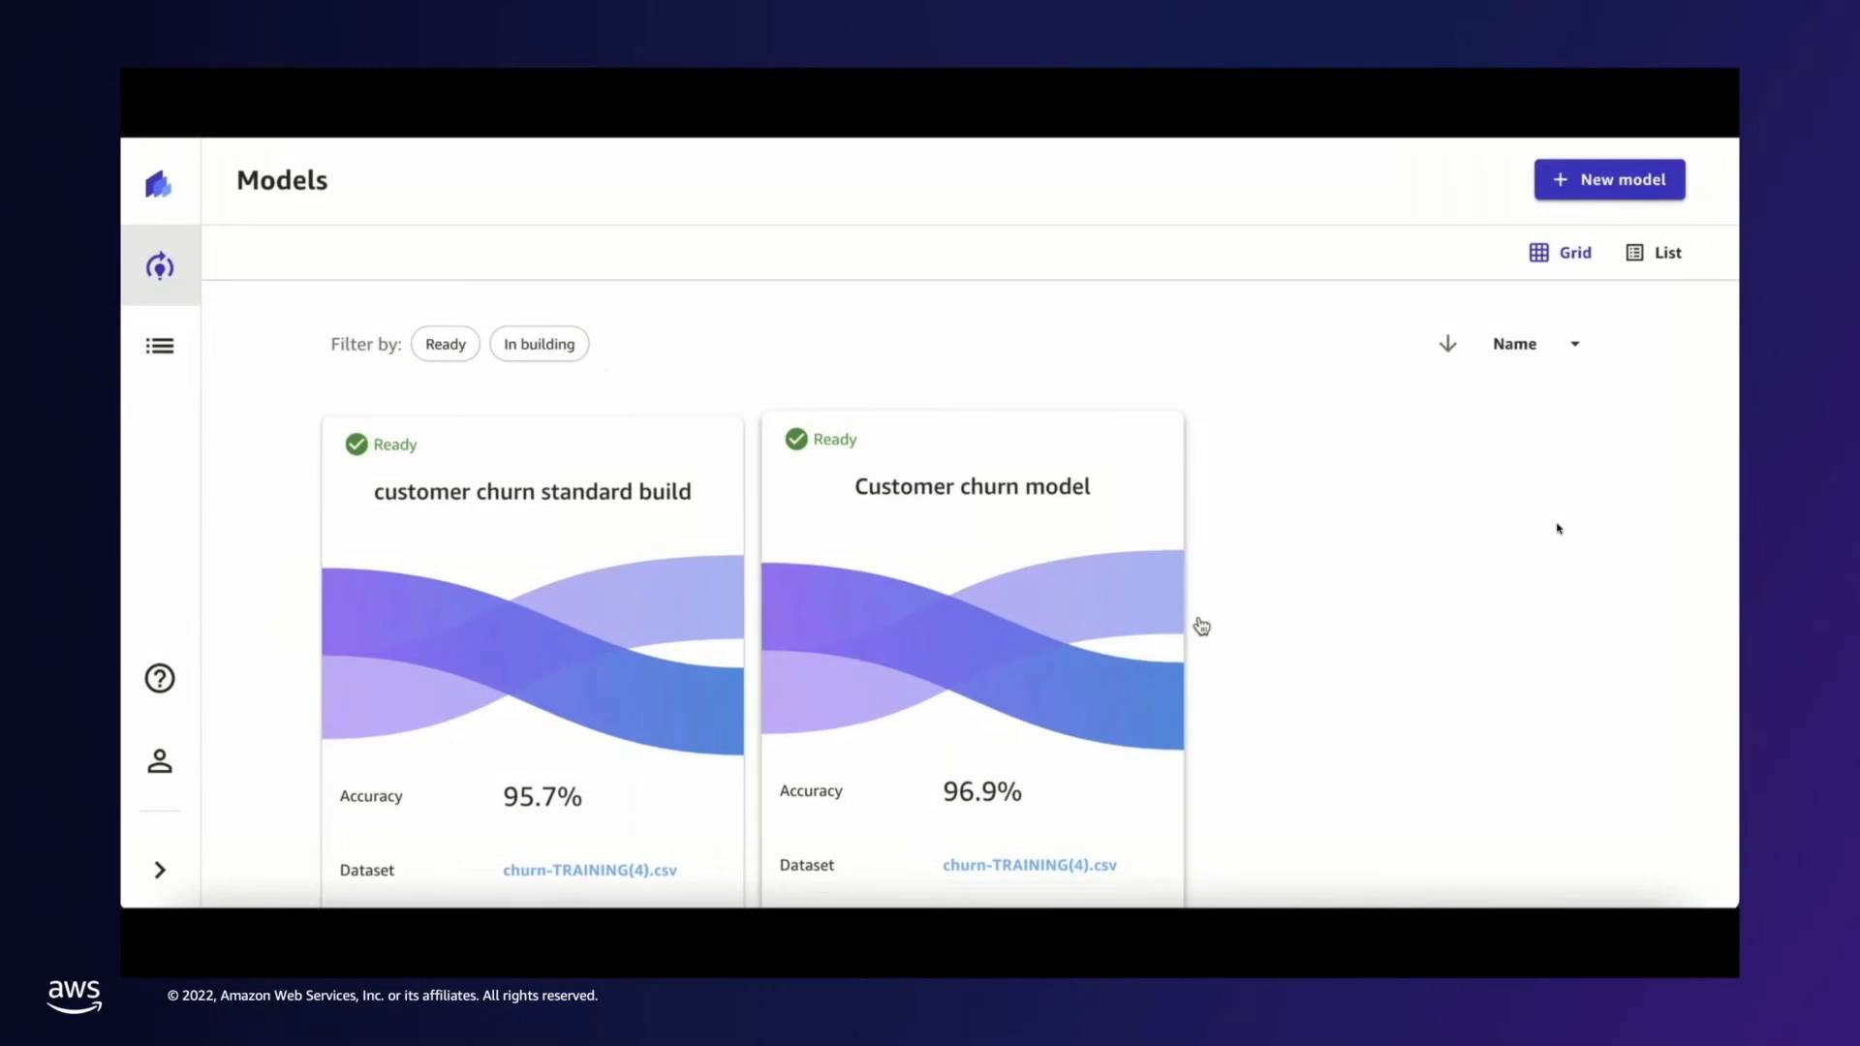
- In SageMaker Canvas, create a new model named predictions-timeseries
{"action": "left_click", "coordinate": [1573, 192]}
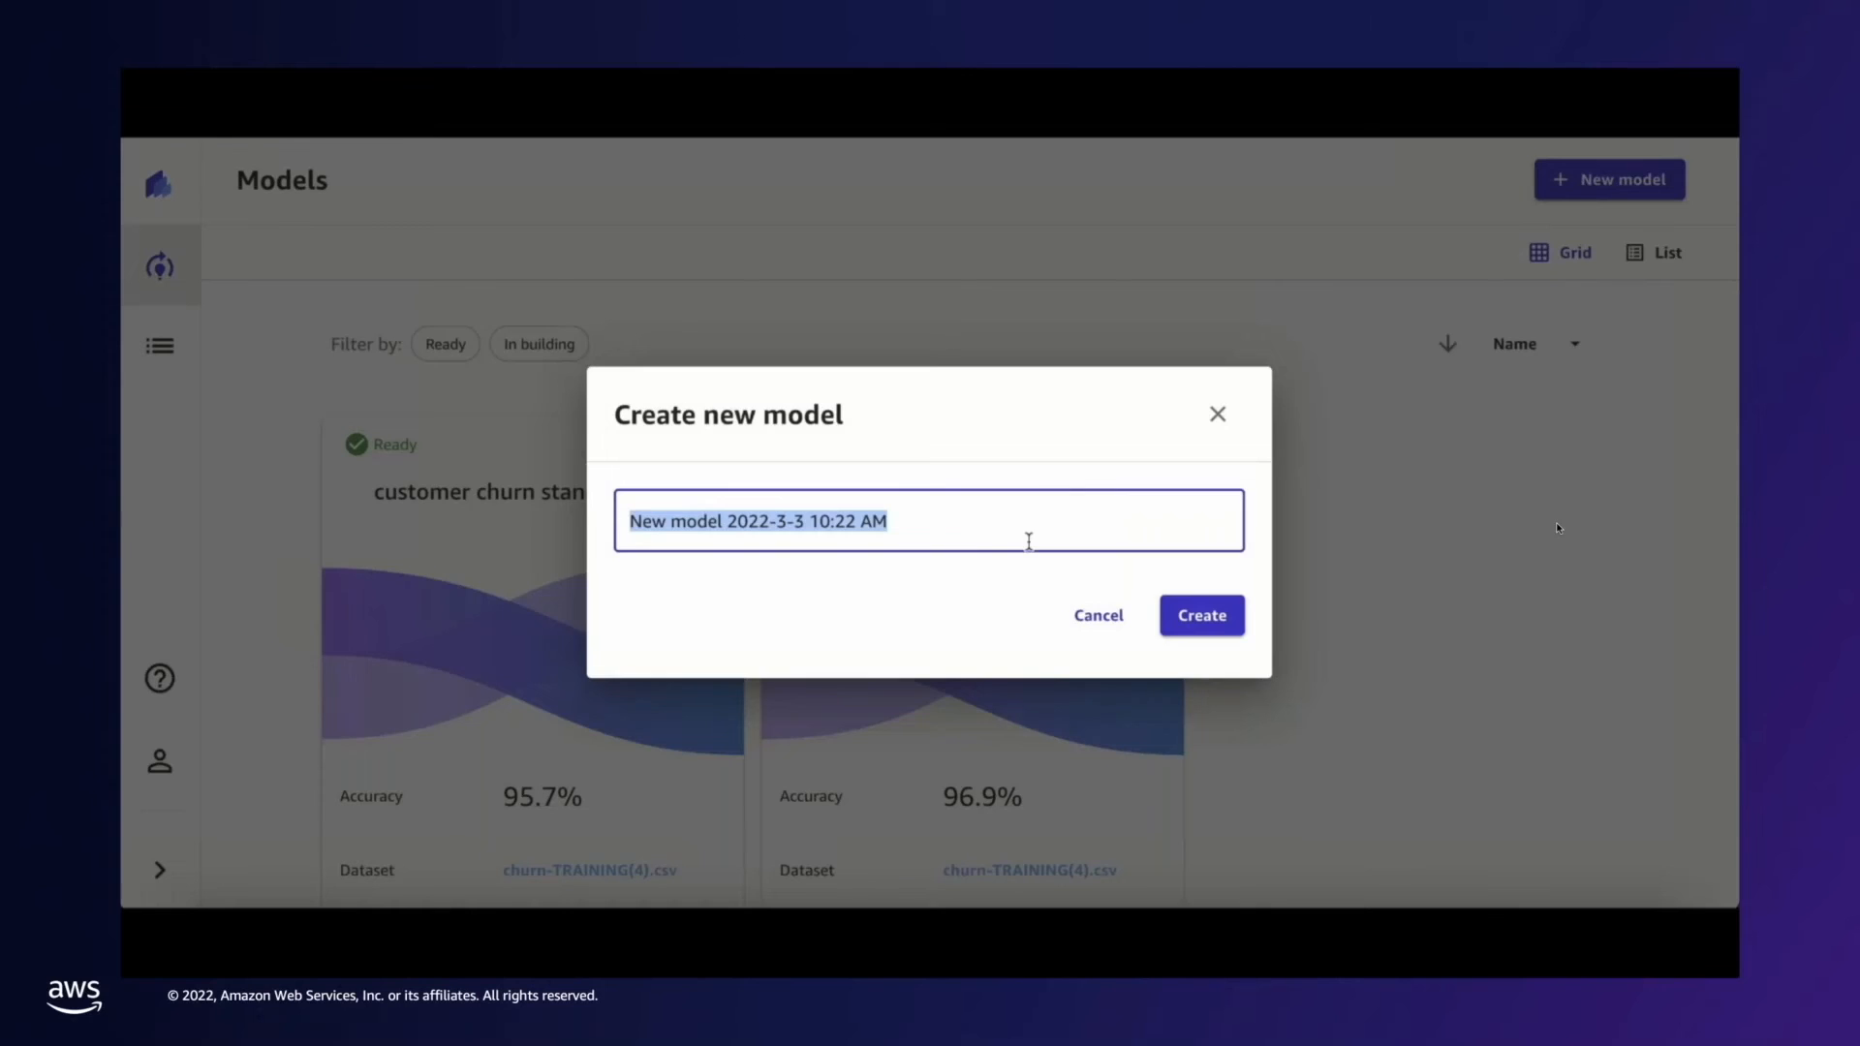
{"action": "key", "text": "BackSpace"}
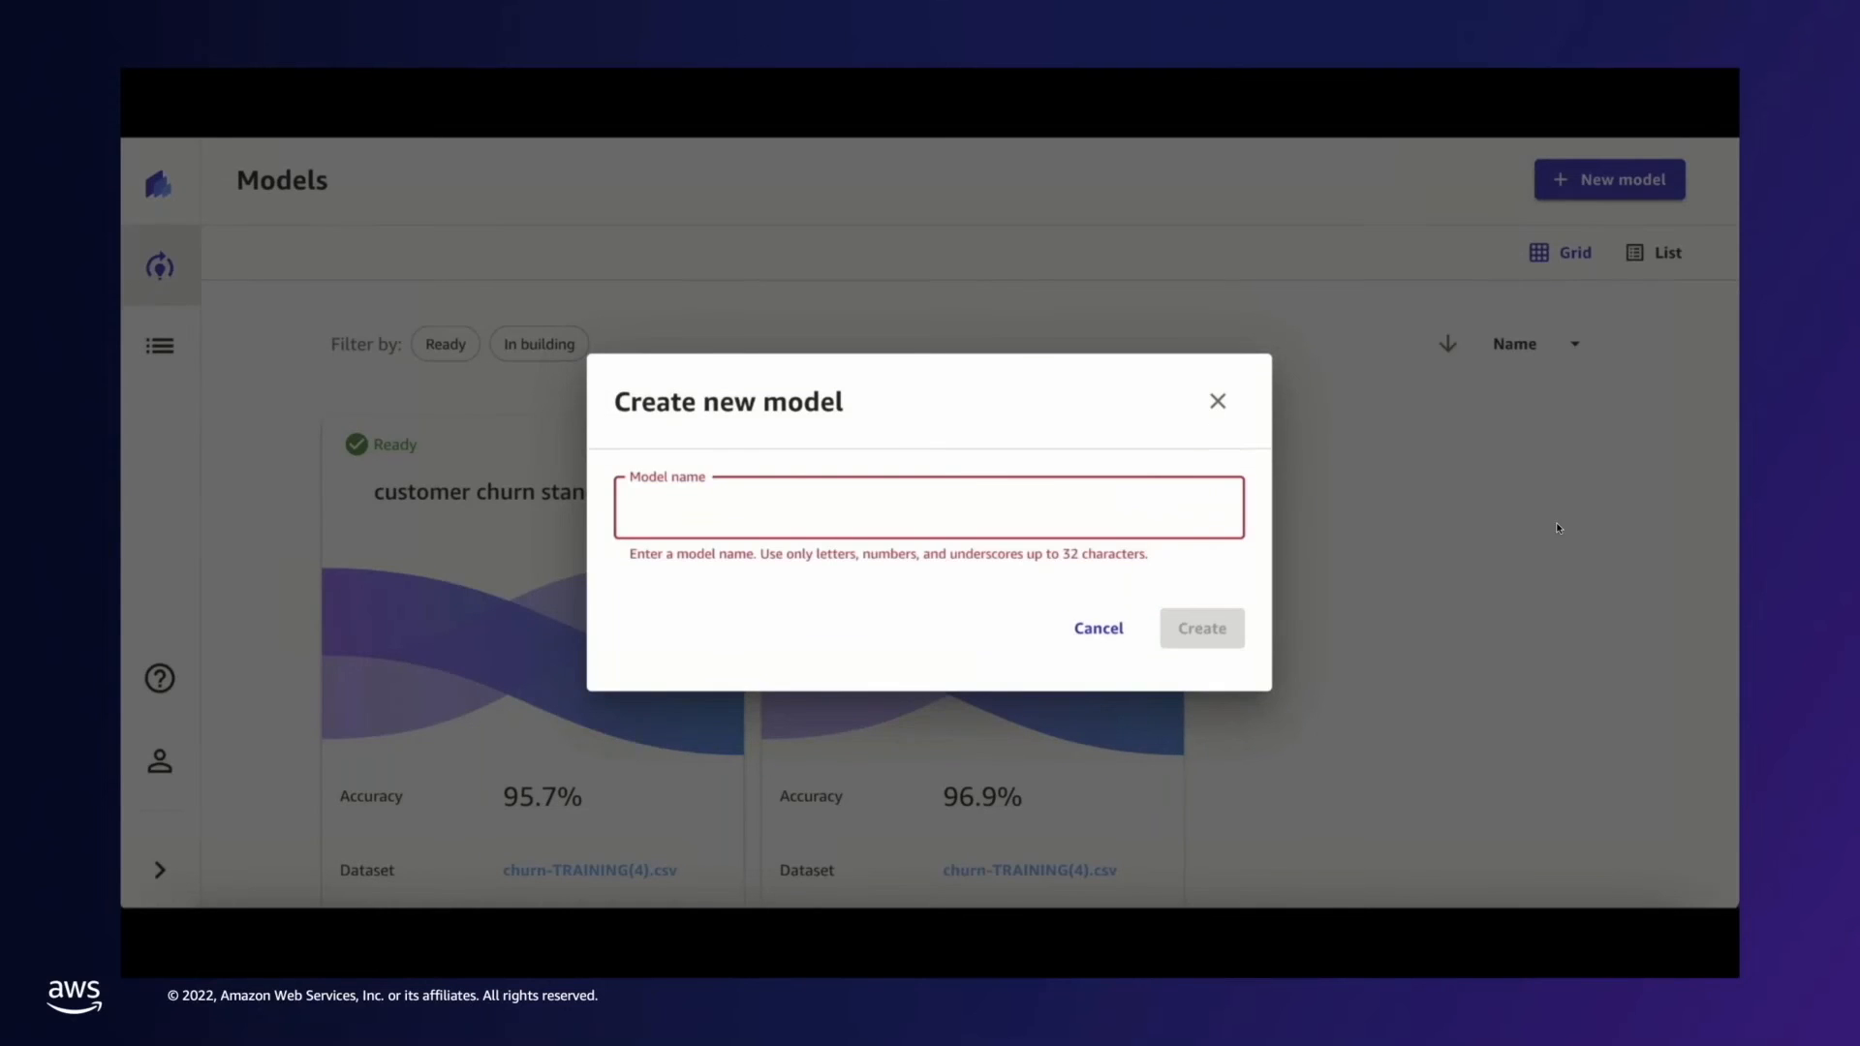
{"action": "type", "text": "predictions-timeseries"}
{"action": "left_click", "coordinate": [1195, 614]}
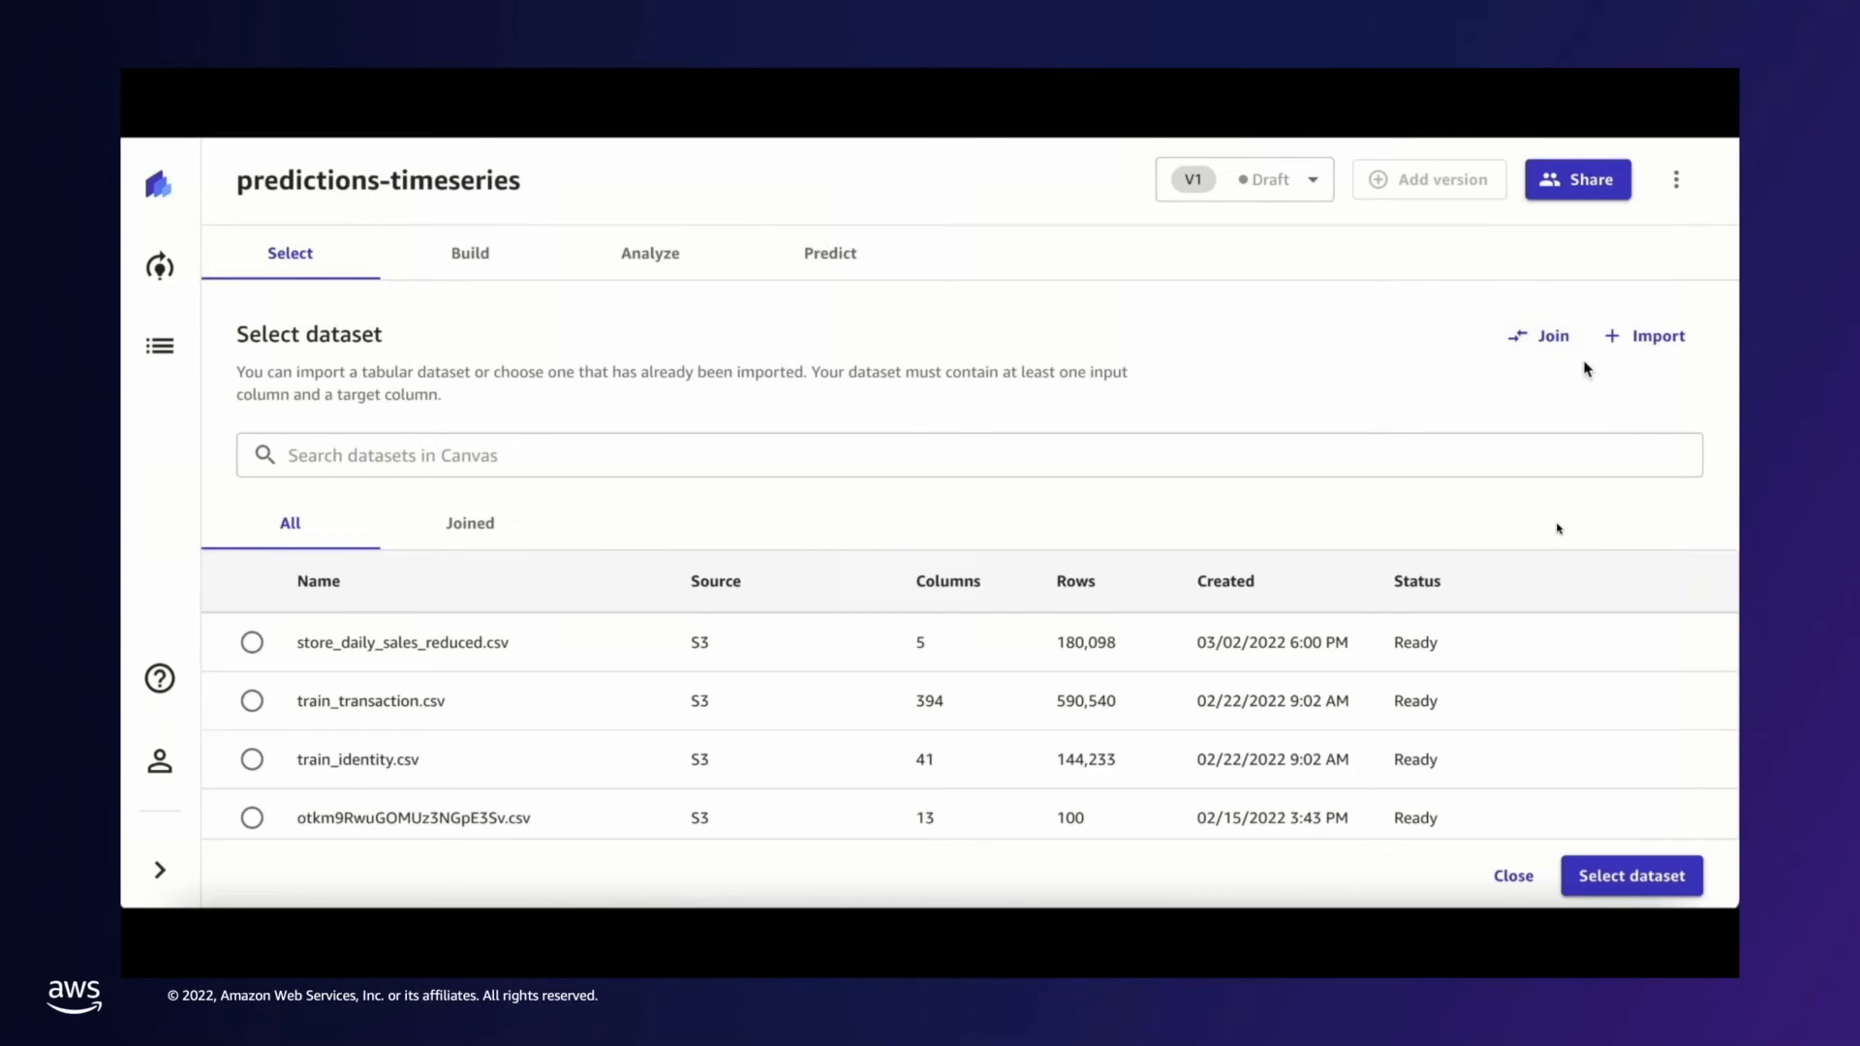
- Open the redshift-cluster-sales connection for importing data, search its schemas for pub, and preview the storesales table in the public schema
{"action": "left_click", "coordinate": [1612, 341]}
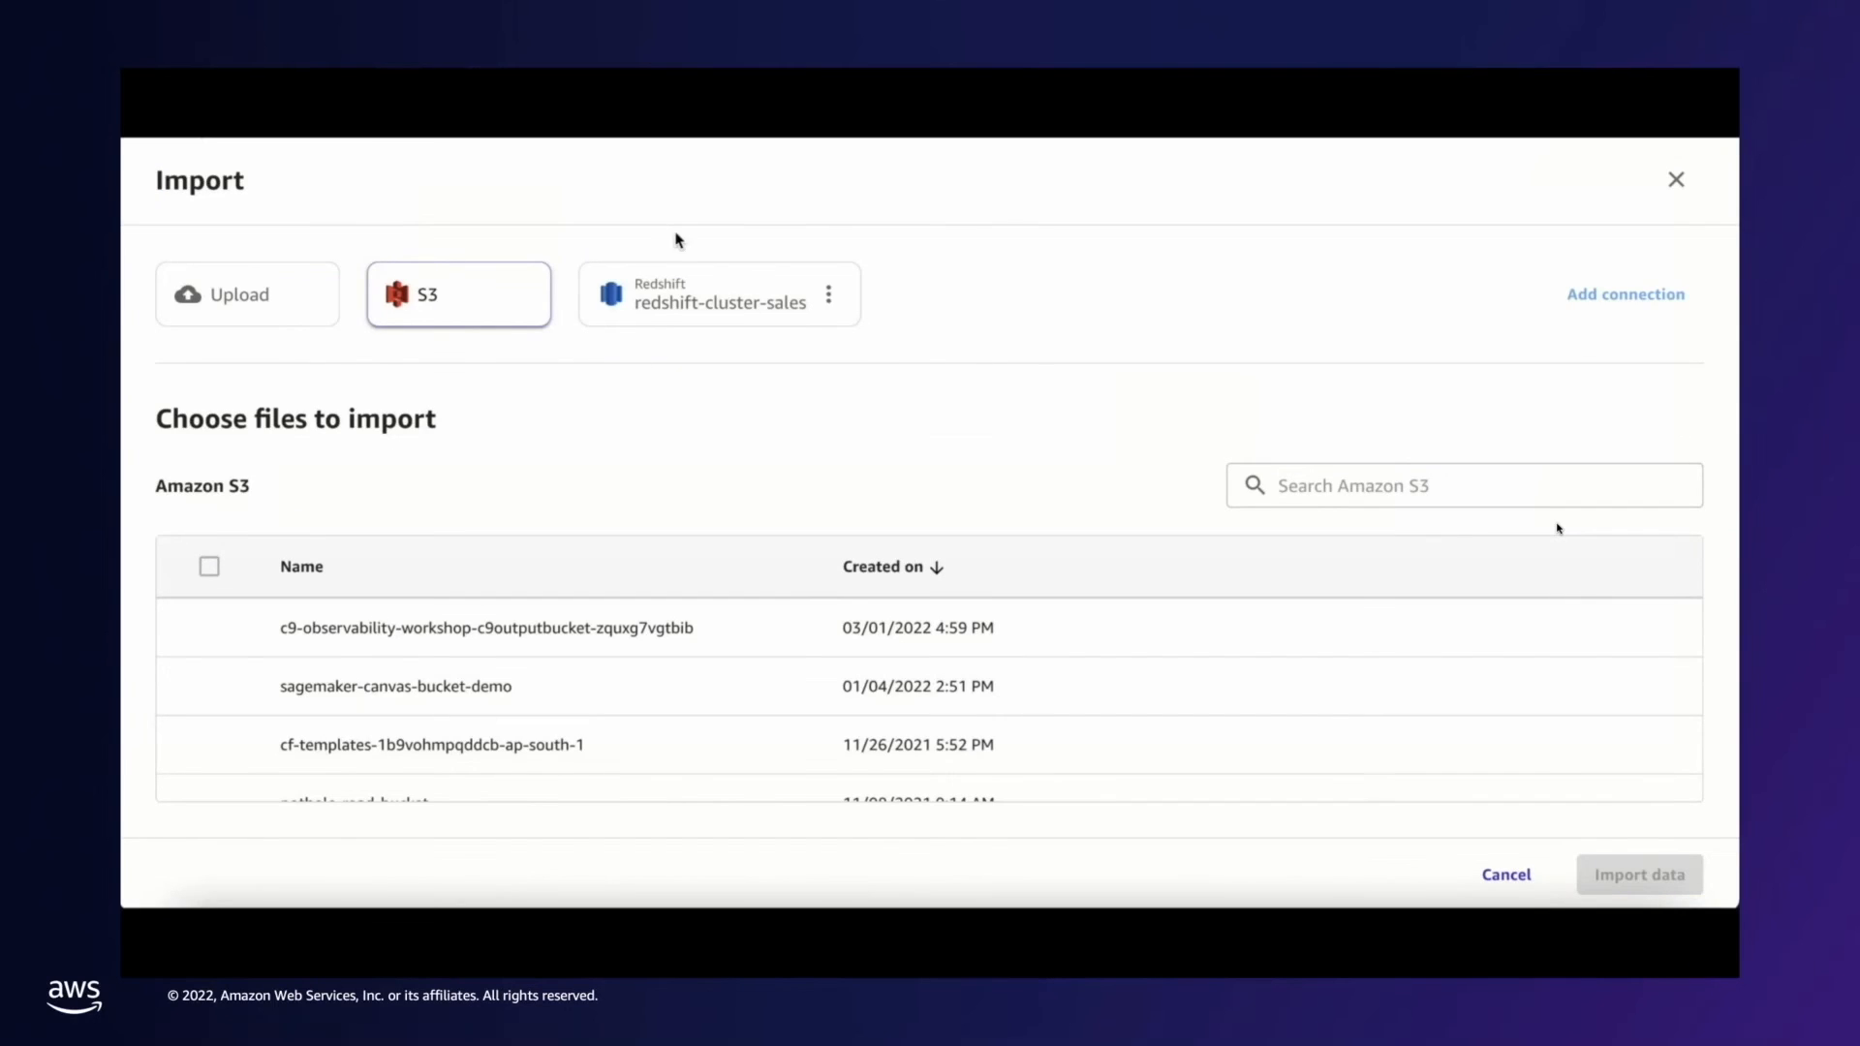
{"action": "left_click", "coordinate": [689, 281]}
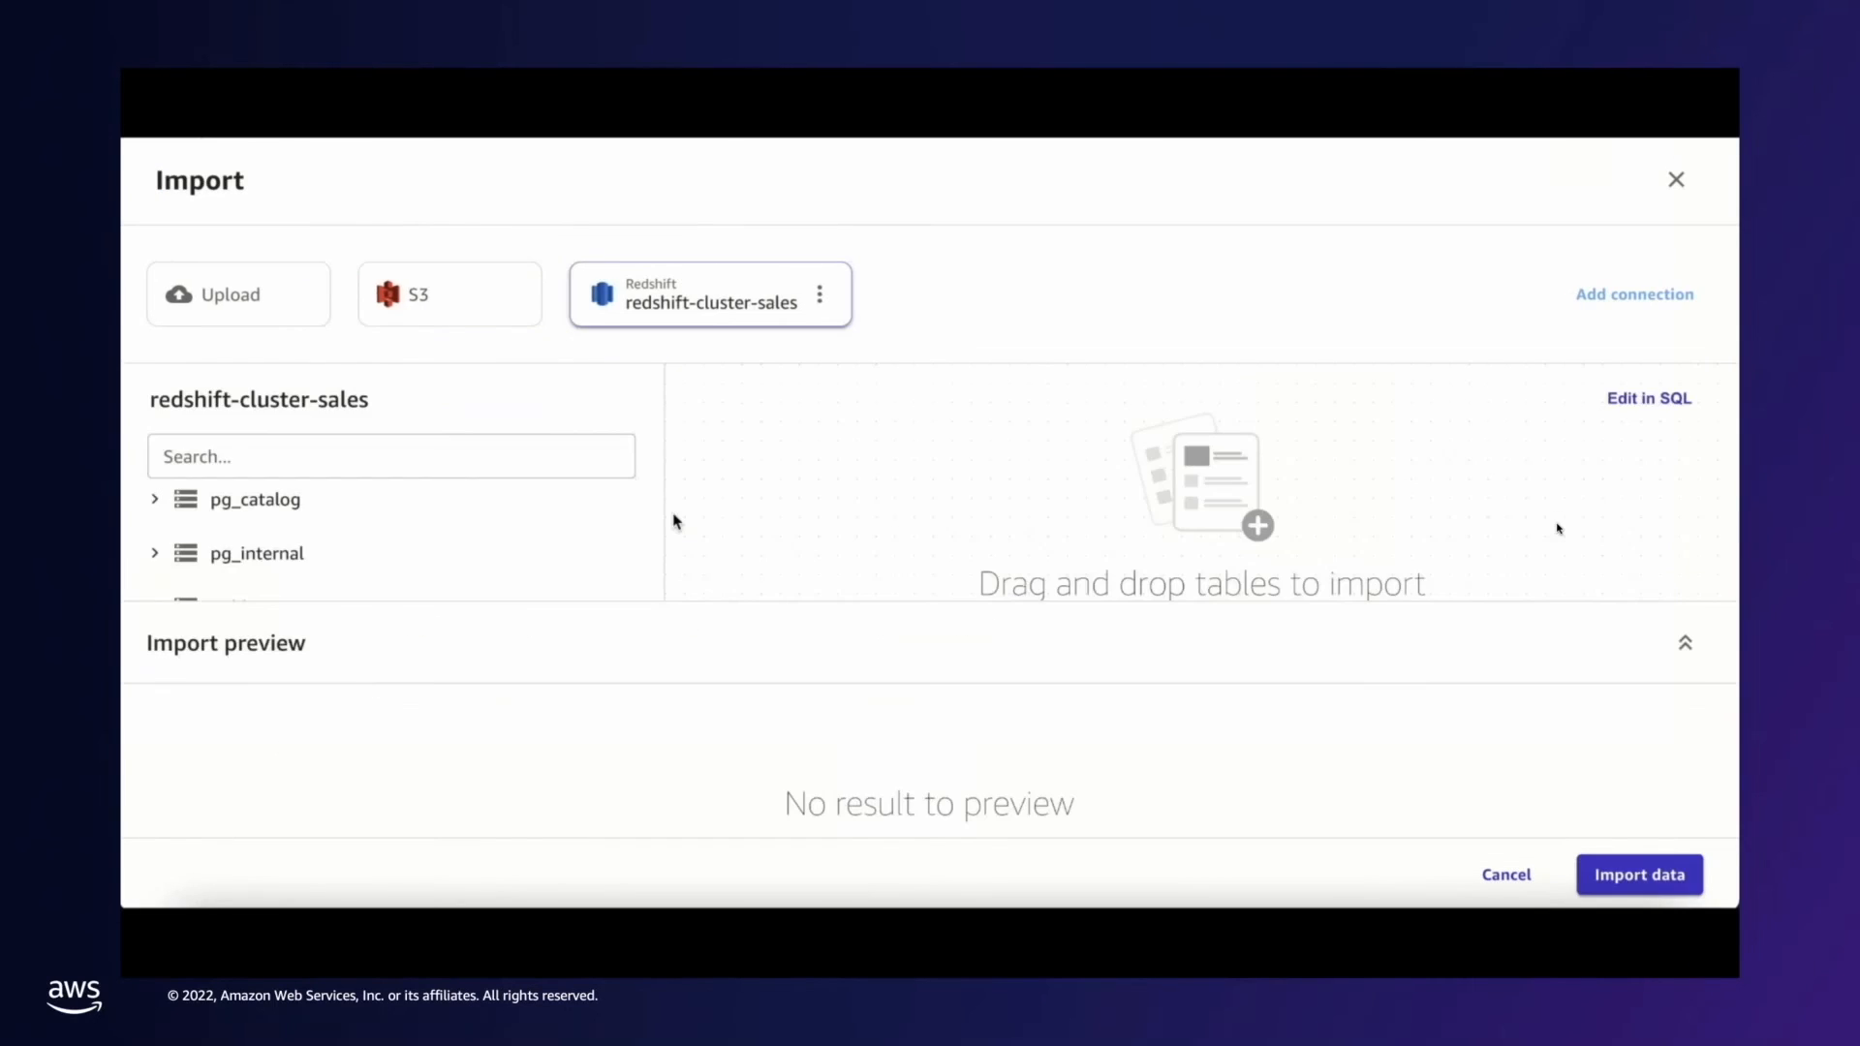
{"action": "left_click", "coordinate": [366, 450]}
{"action": "type", "text": "pub"}
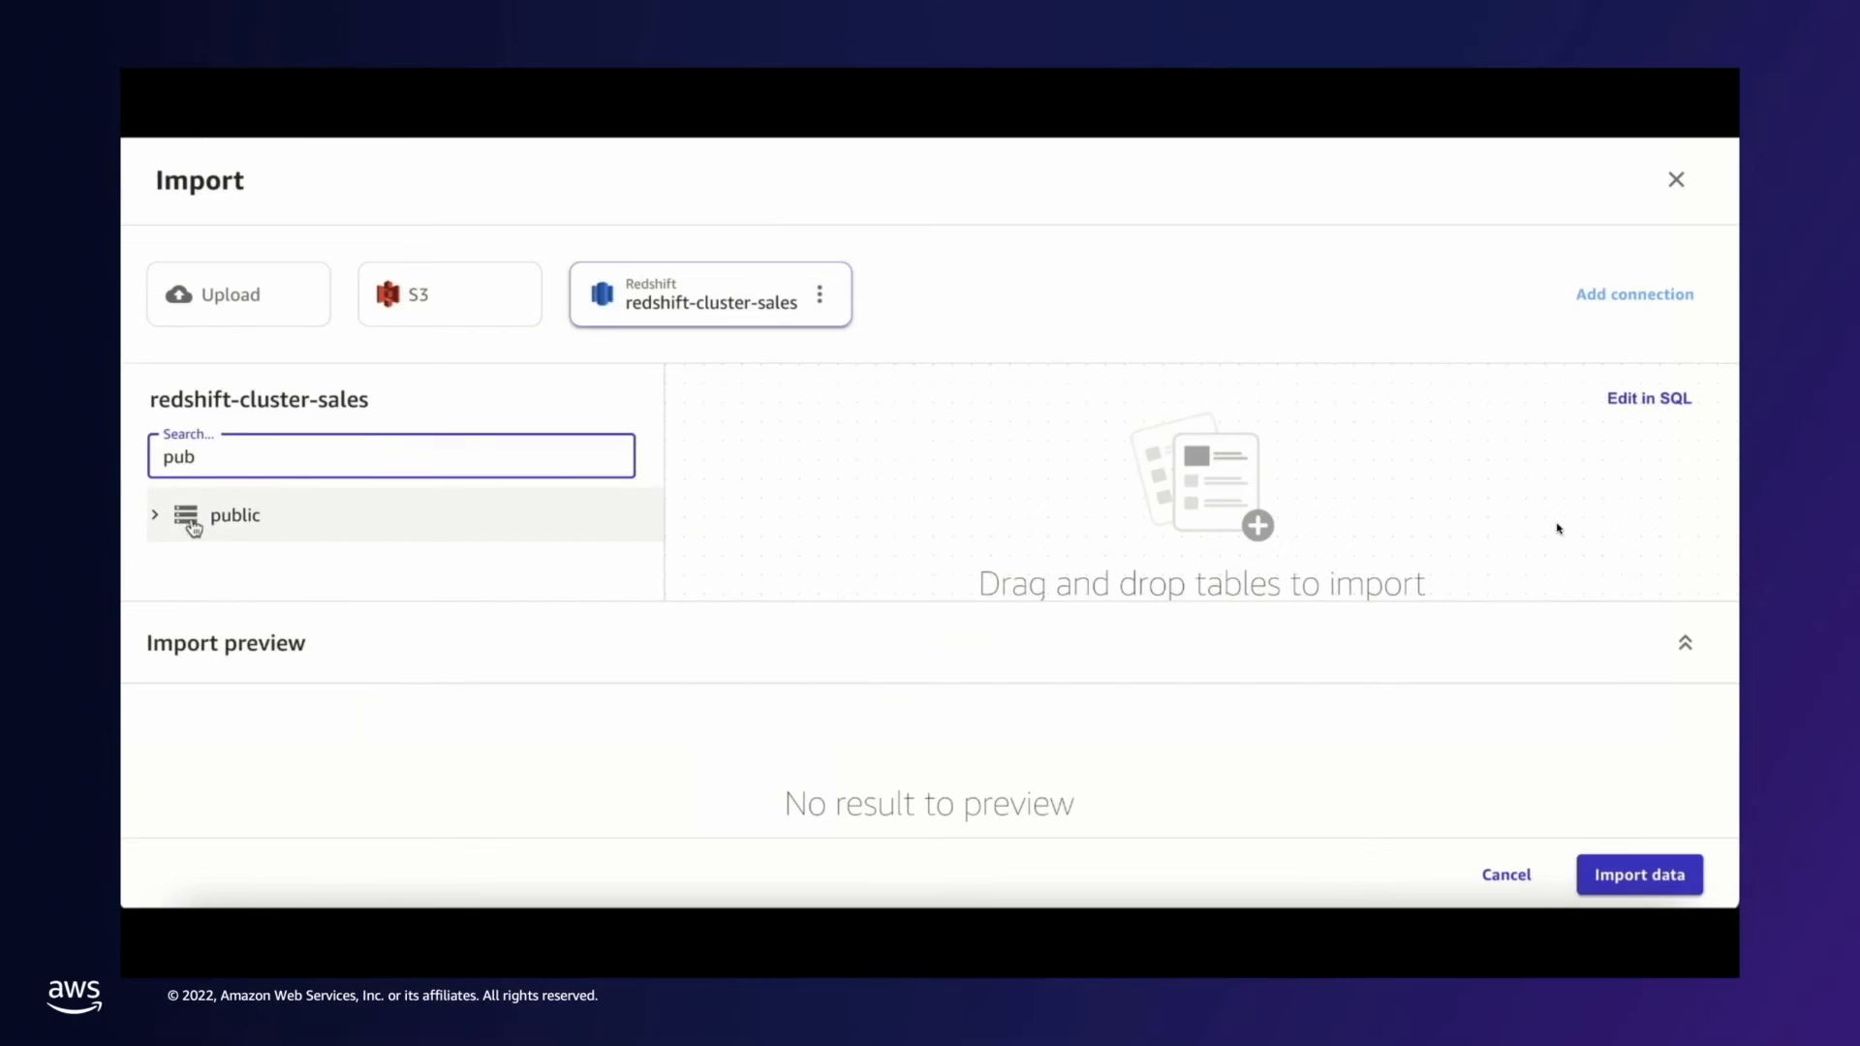
{"action": "left_click", "coordinate": [217, 521]}
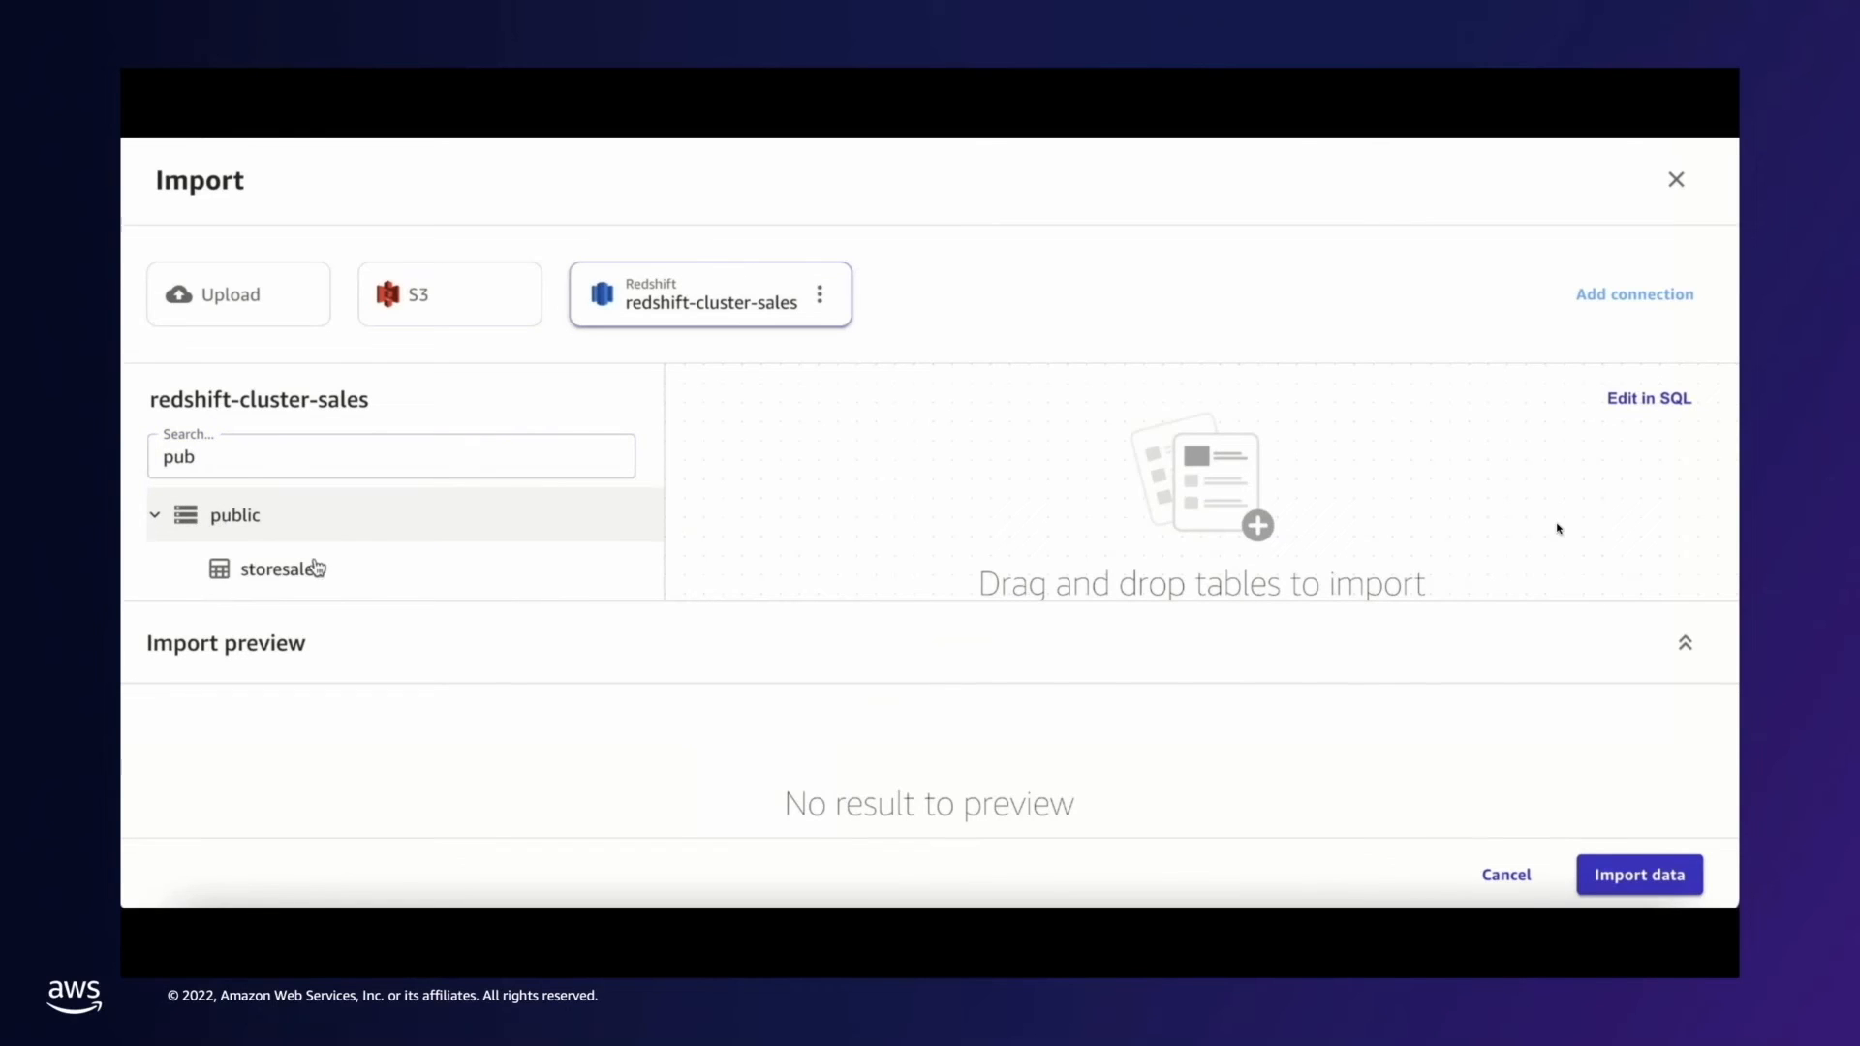
{"action": "left_click", "coordinate": [618, 569]}
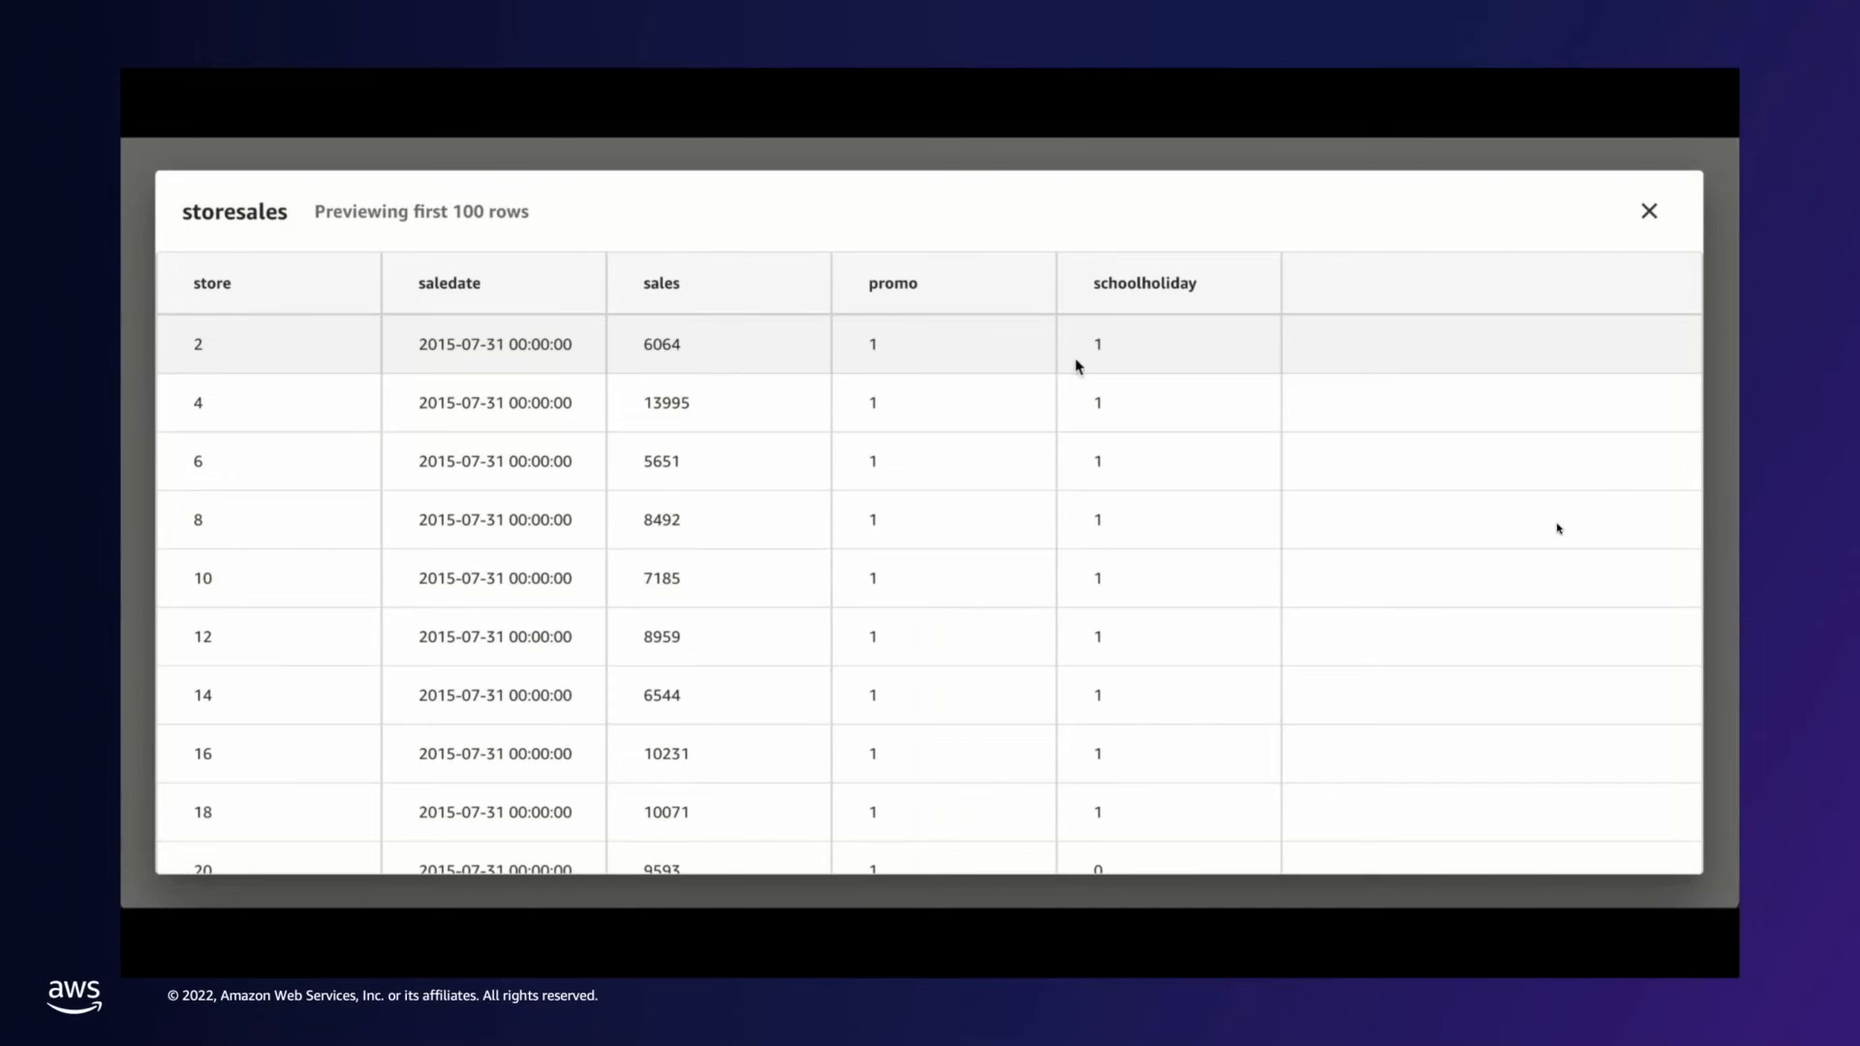
{"action": "left_click", "coordinate": [1647, 212]}
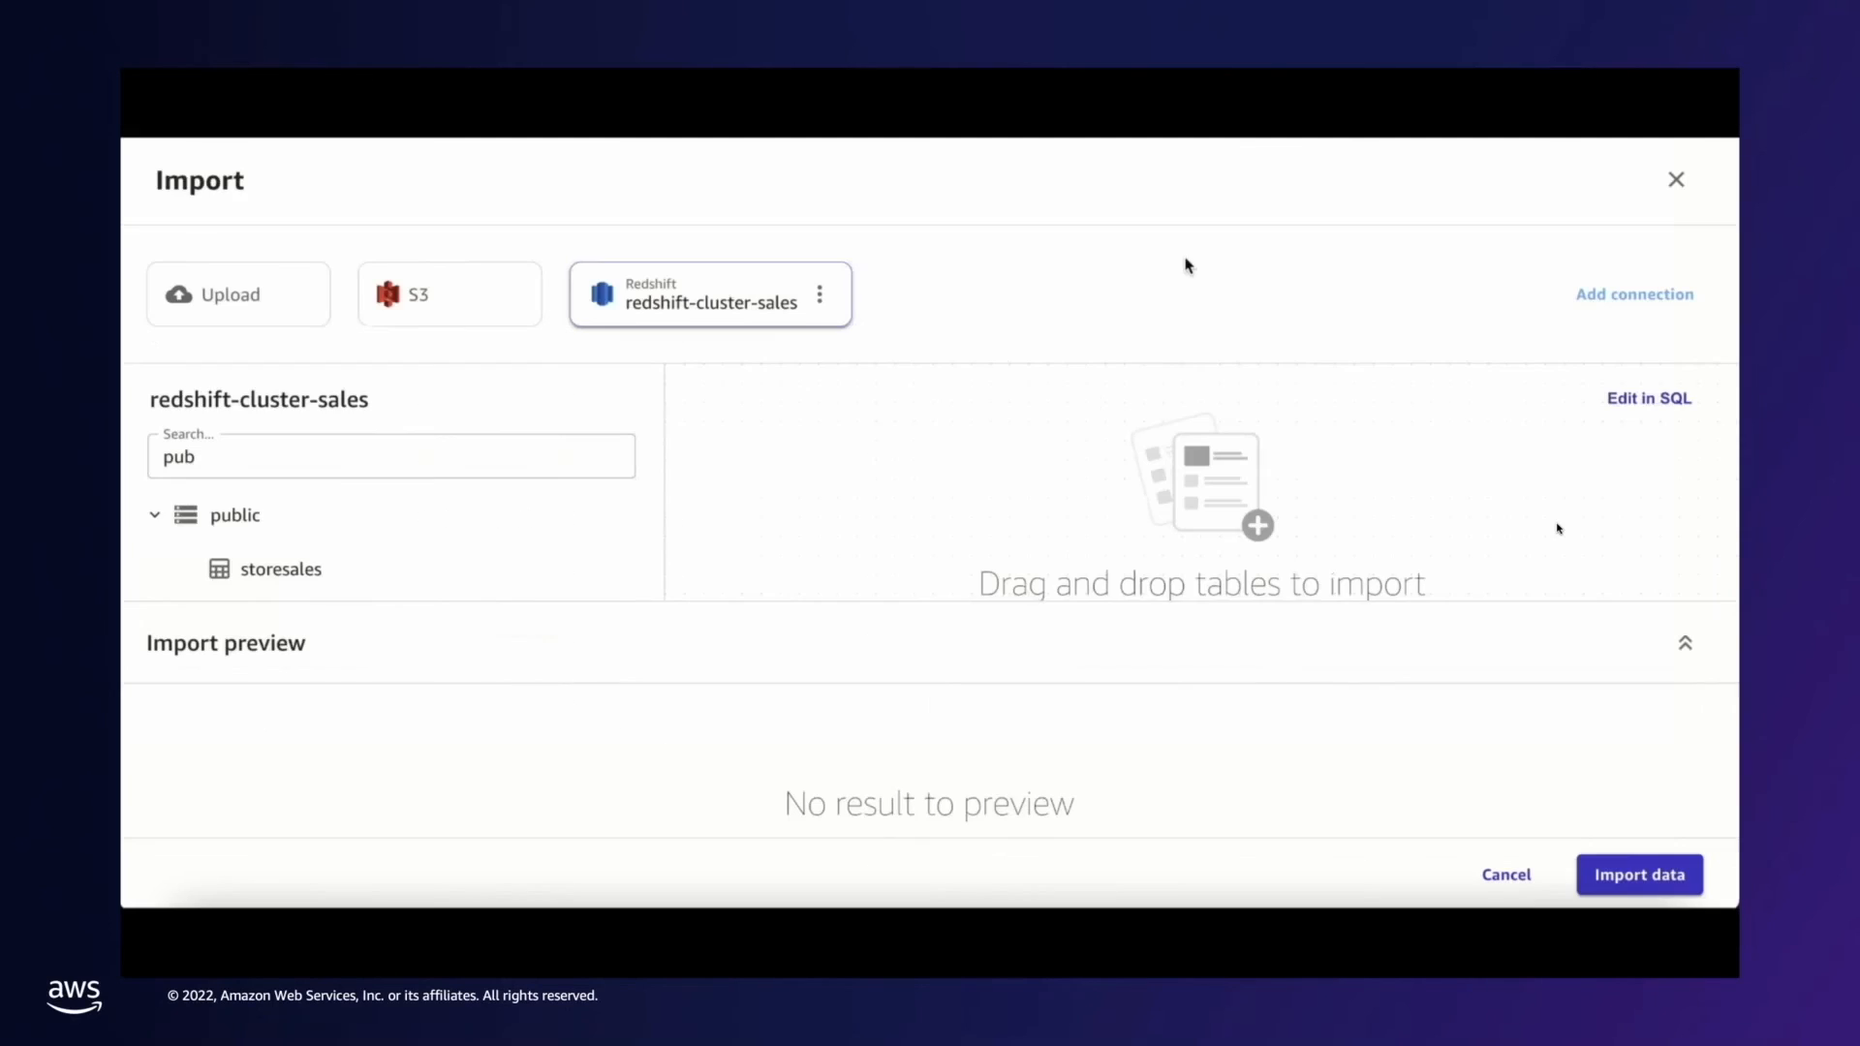
- Add the storesales table to the import canvas, then open its query in the SQL editor and run it
{"action": "left_click_drag", "start_coordinate": [482, 570], "coordinate": [992, 482]}
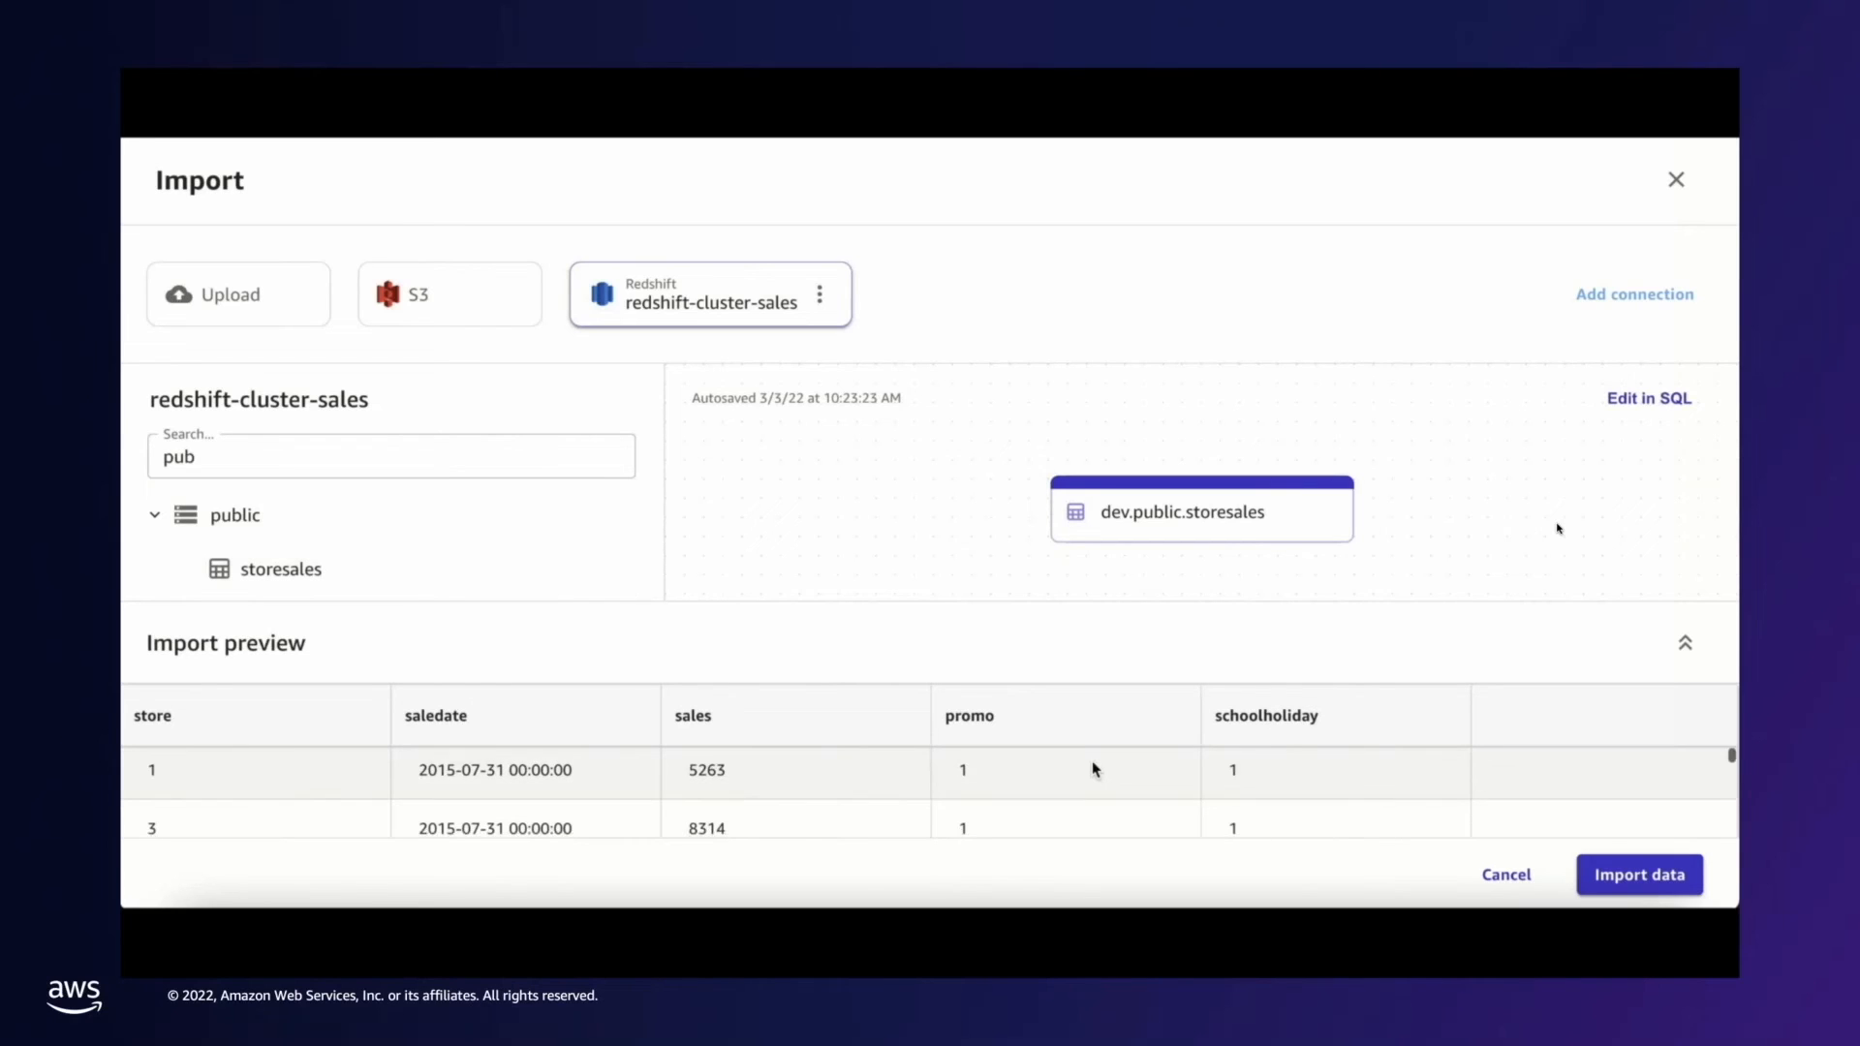
{"action": "scroll", "coordinate": [1092, 768], "scroll_direction": "down", "scroll_amount": 5}
{"action": "scroll", "coordinate": [1092, 768], "scroll_direction": "down", "scroll_amount": 3}
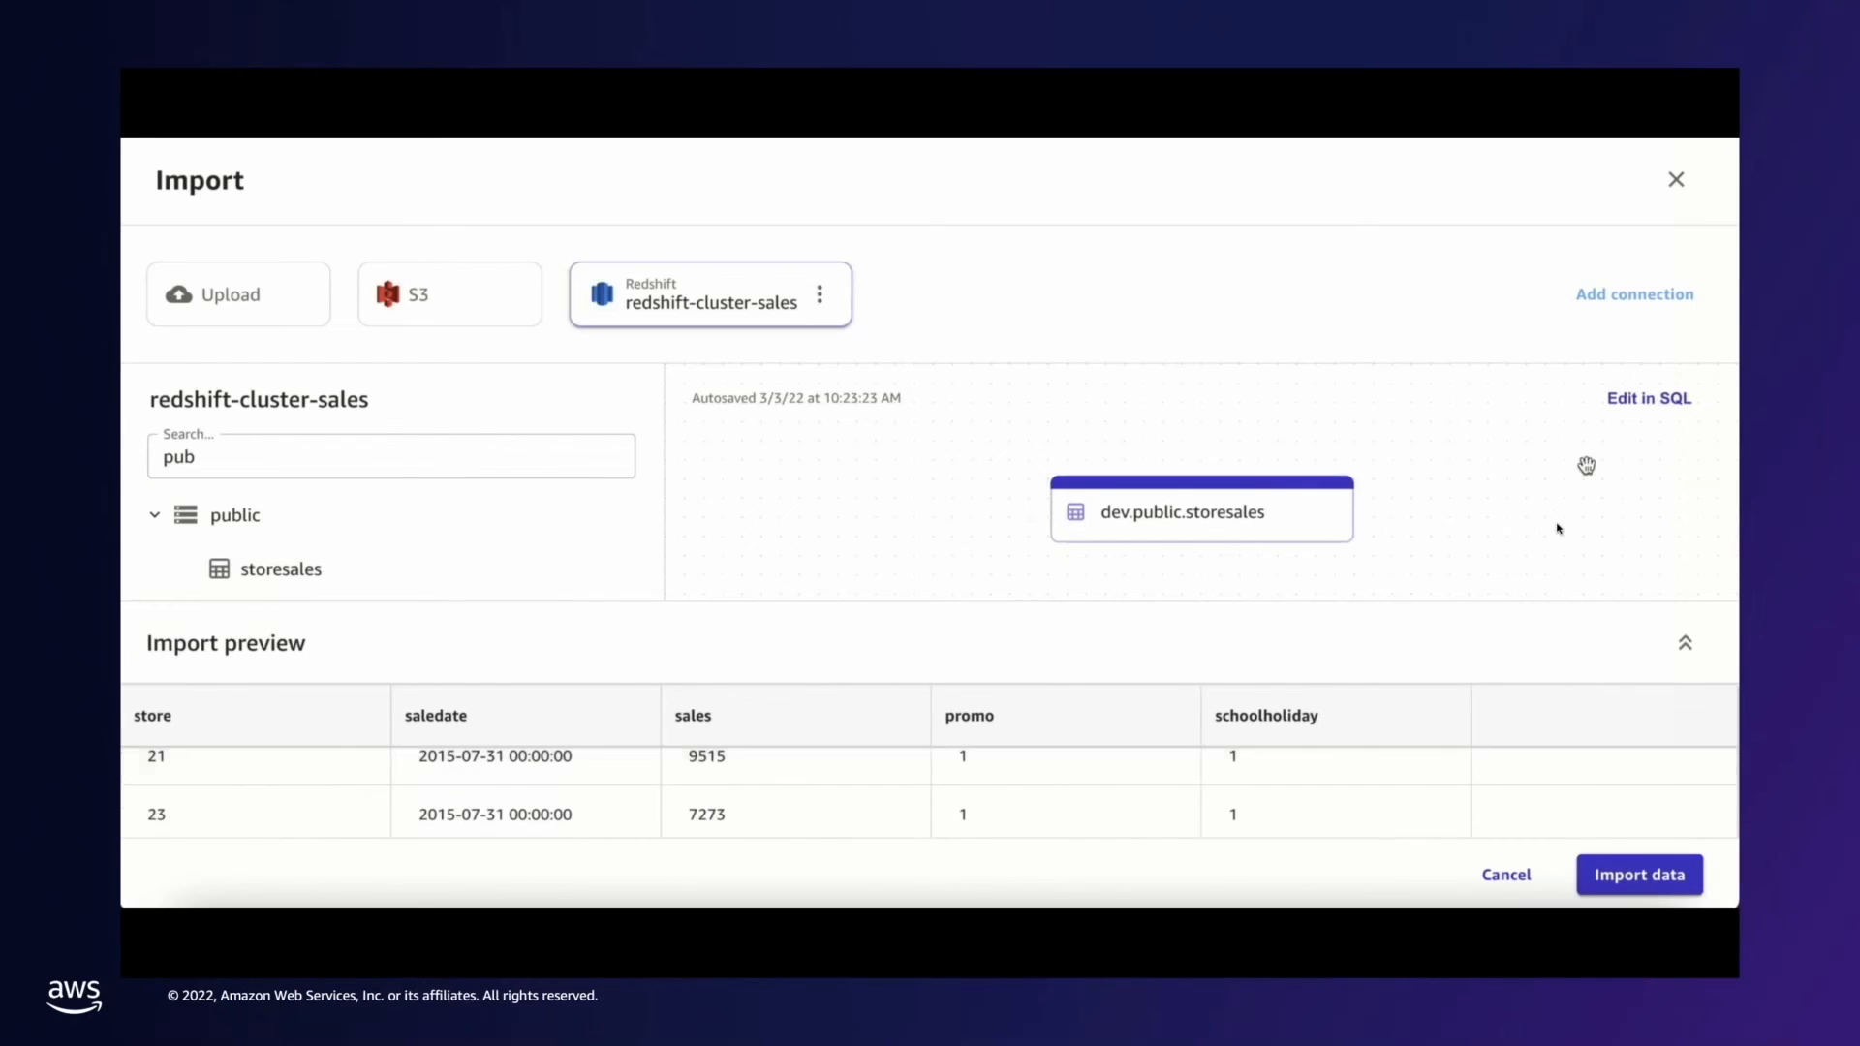
{"action": "left_click", "coordinate": [1650, 413]}
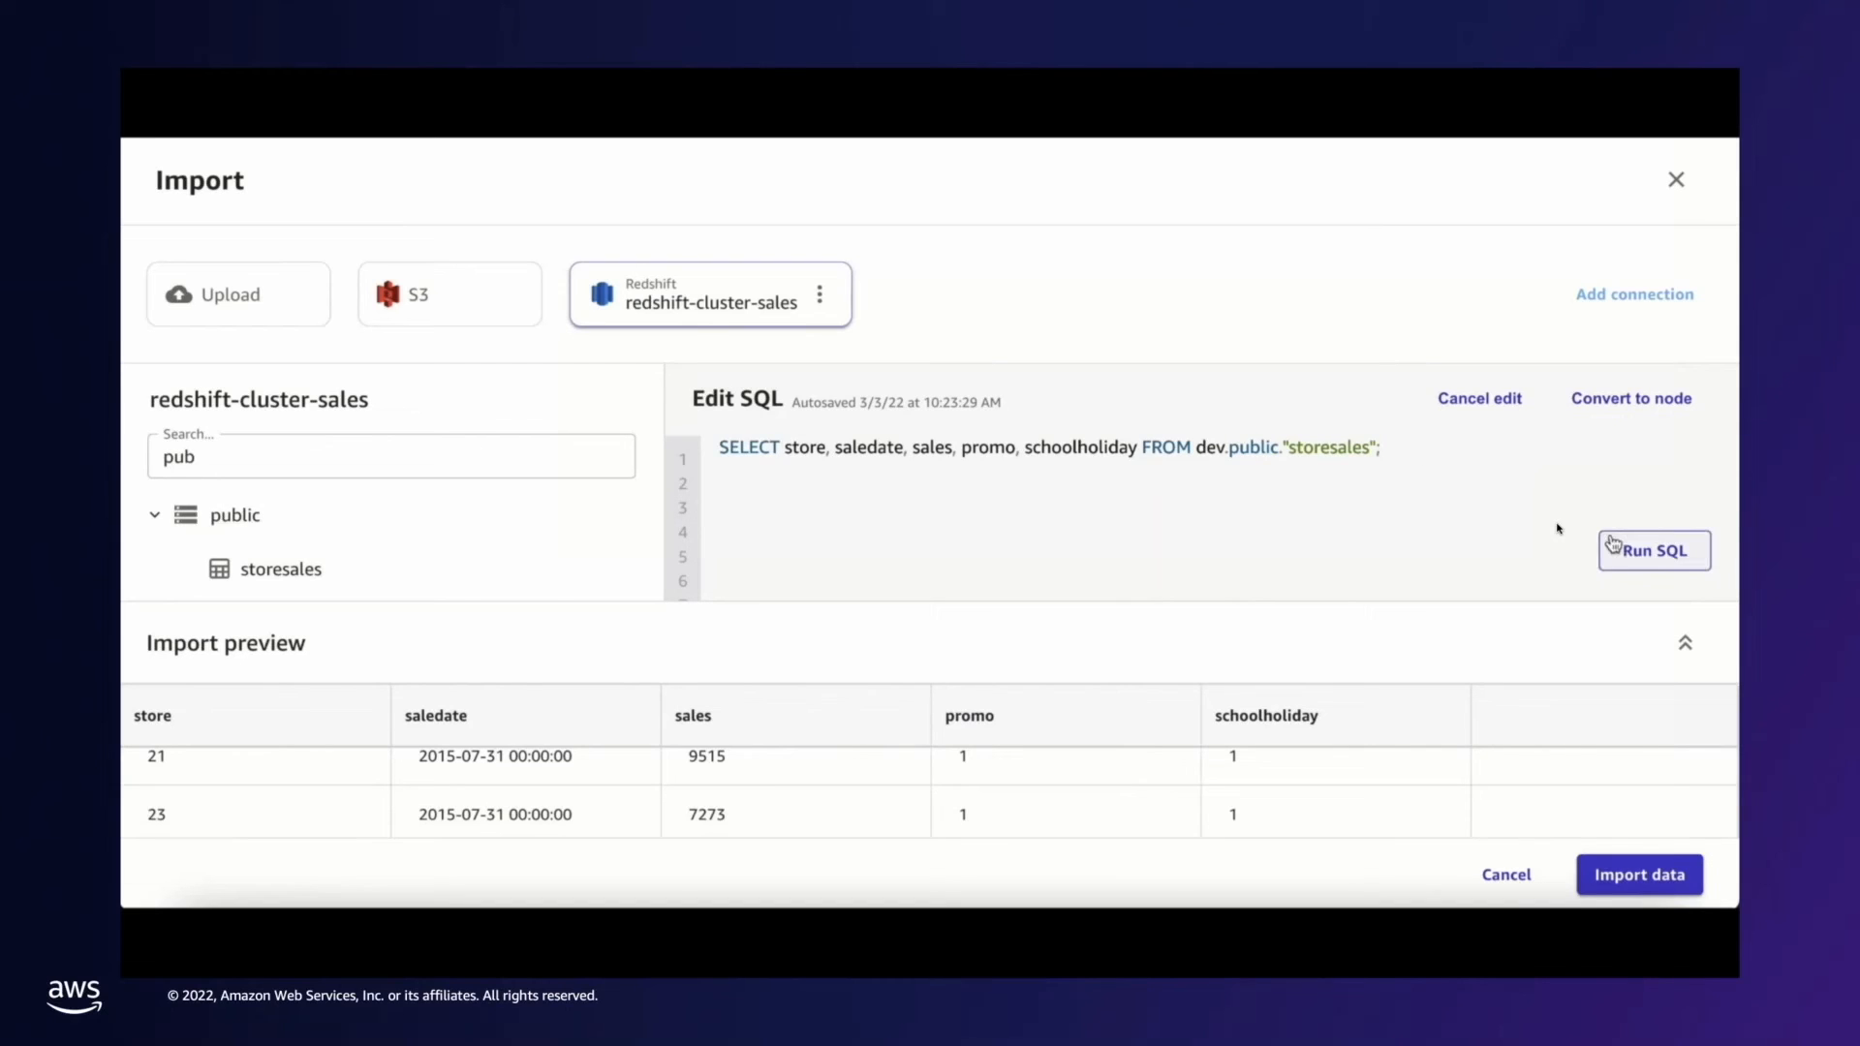
{"action": "left_click", "coordinate": [1666, 550]}
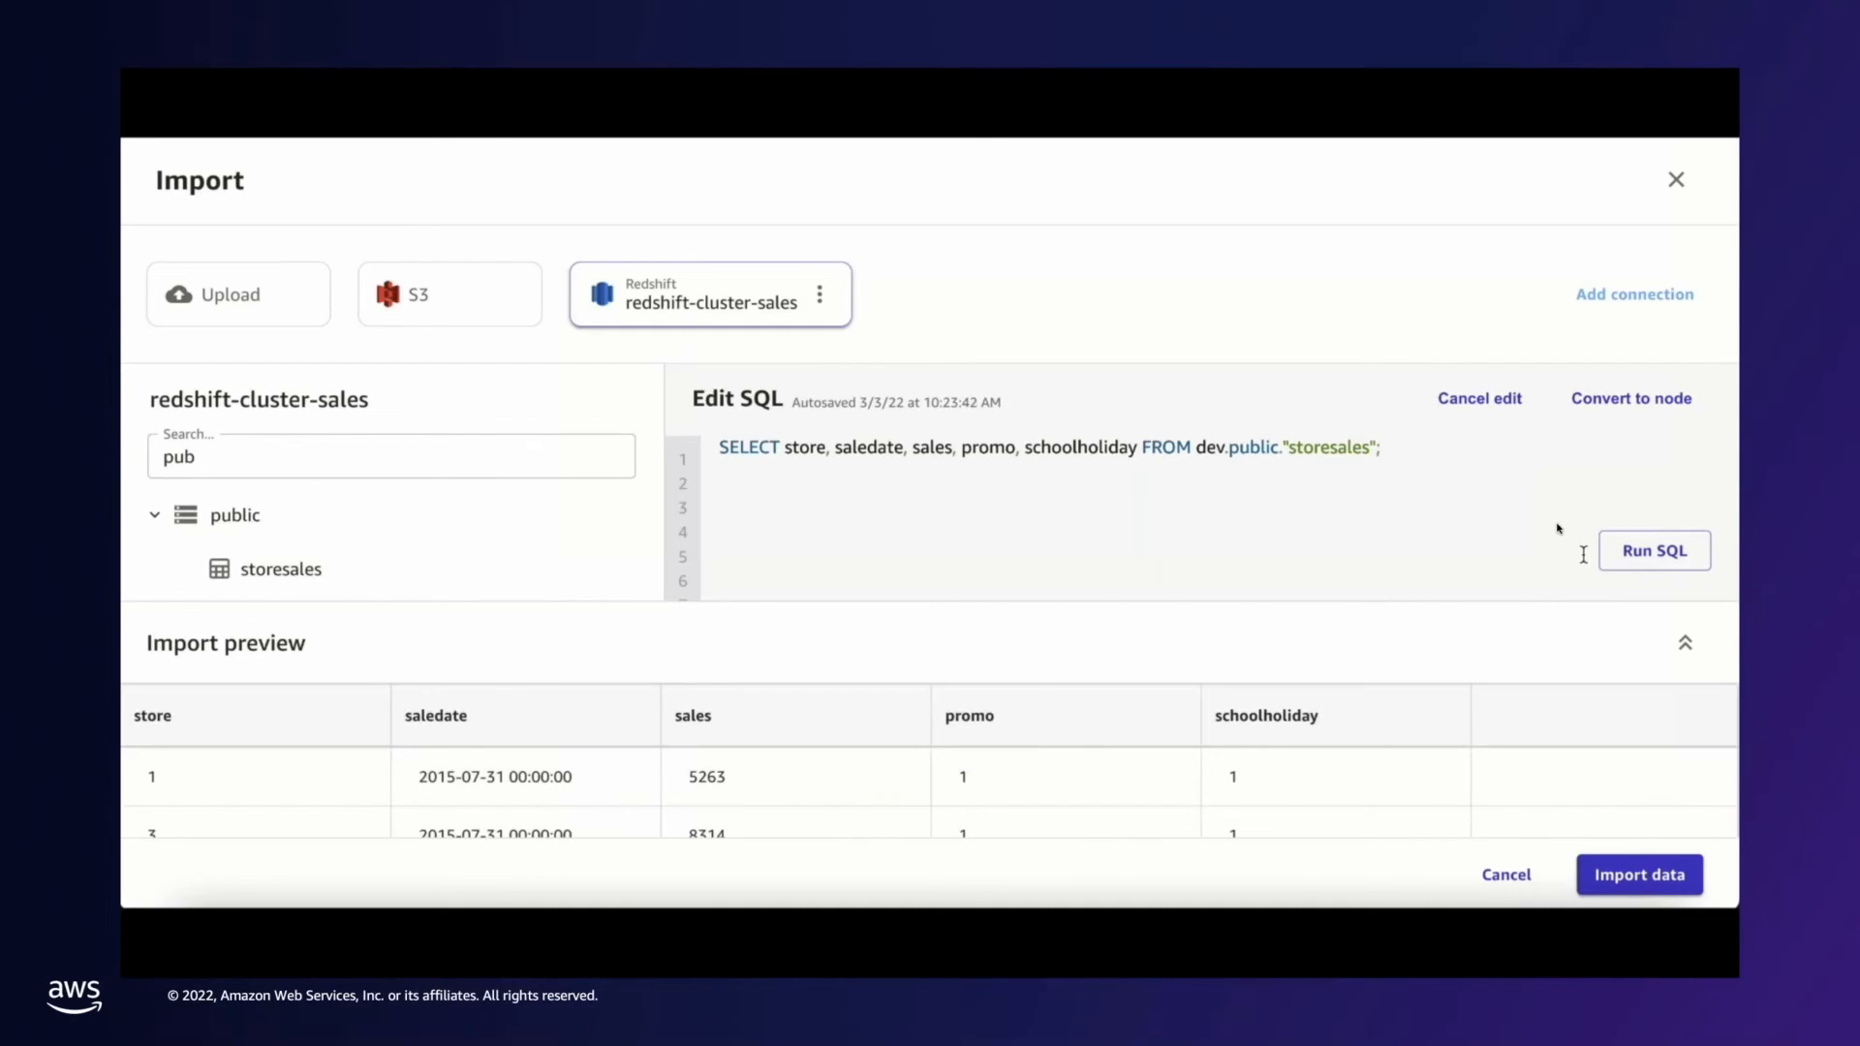
- Import the queried Redshift data as a dataset named redshift_dataset_sales
{"action": "left_click", "coordinate": [1636, 882]}
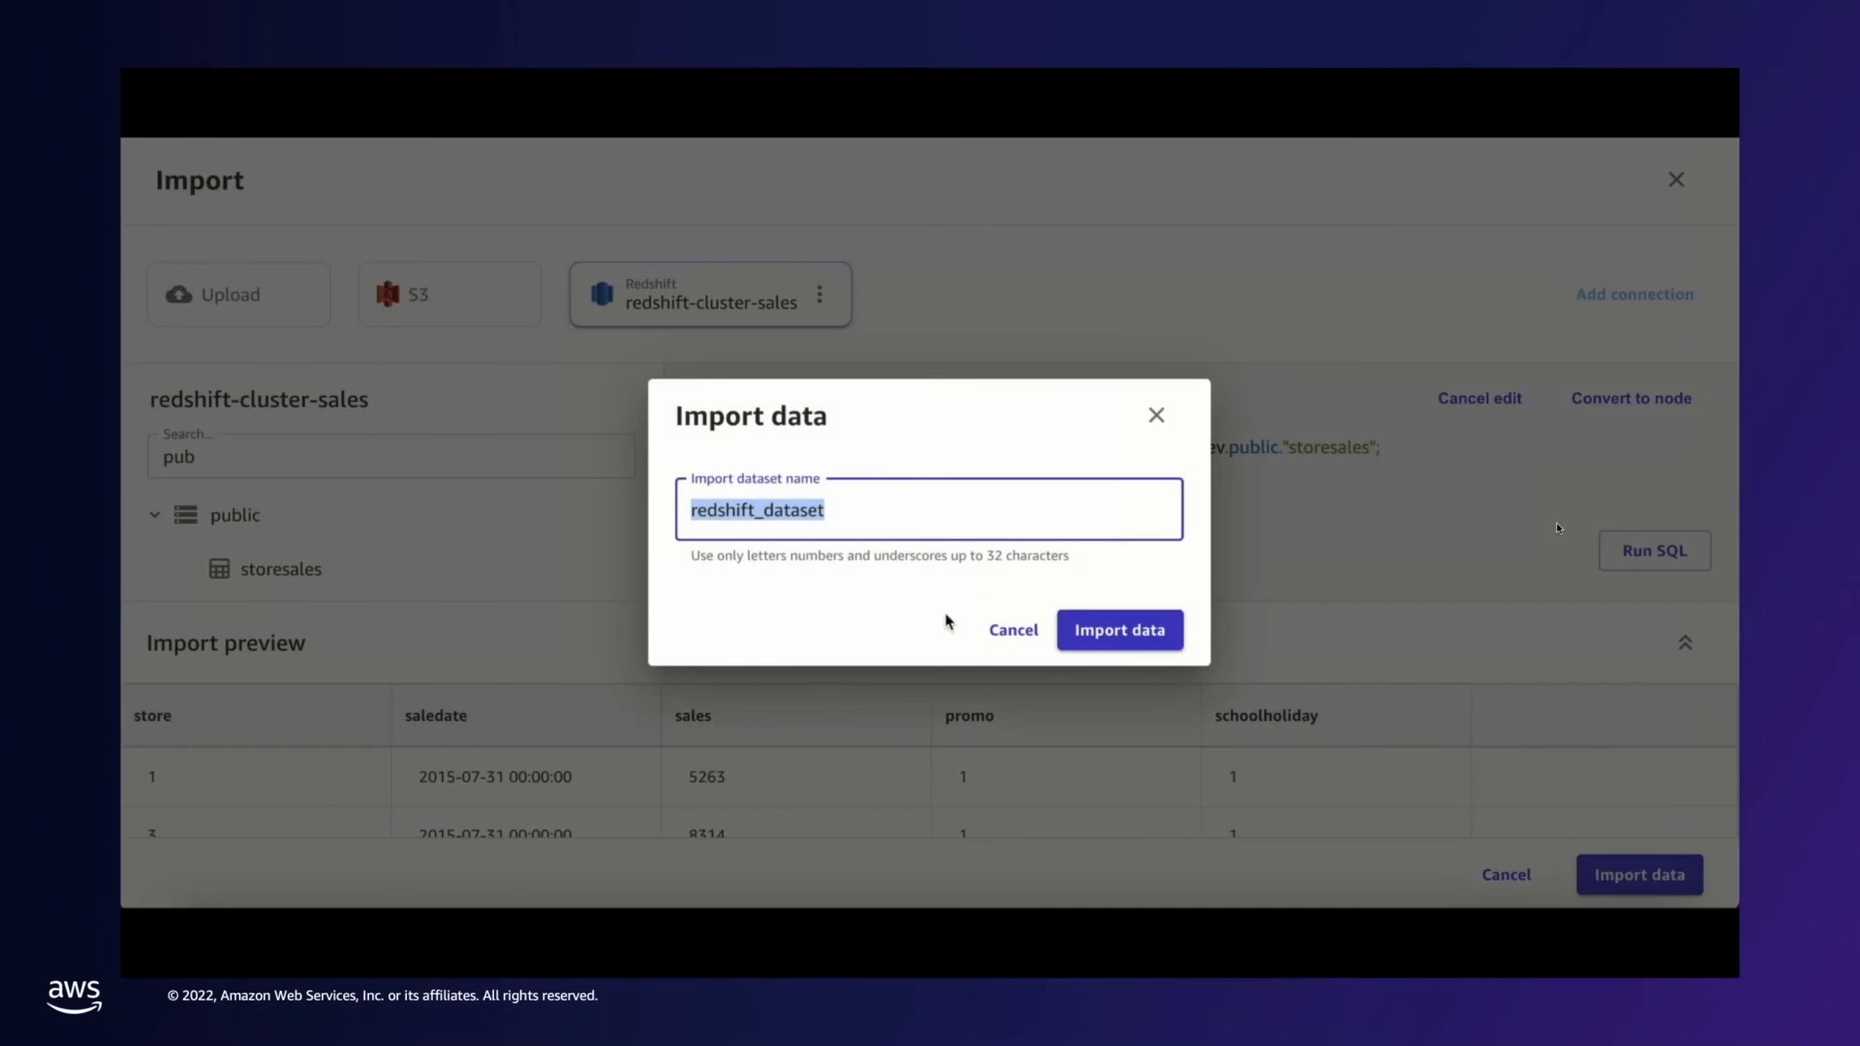
{"action": "left_click", "coordinate": [850, 510]}
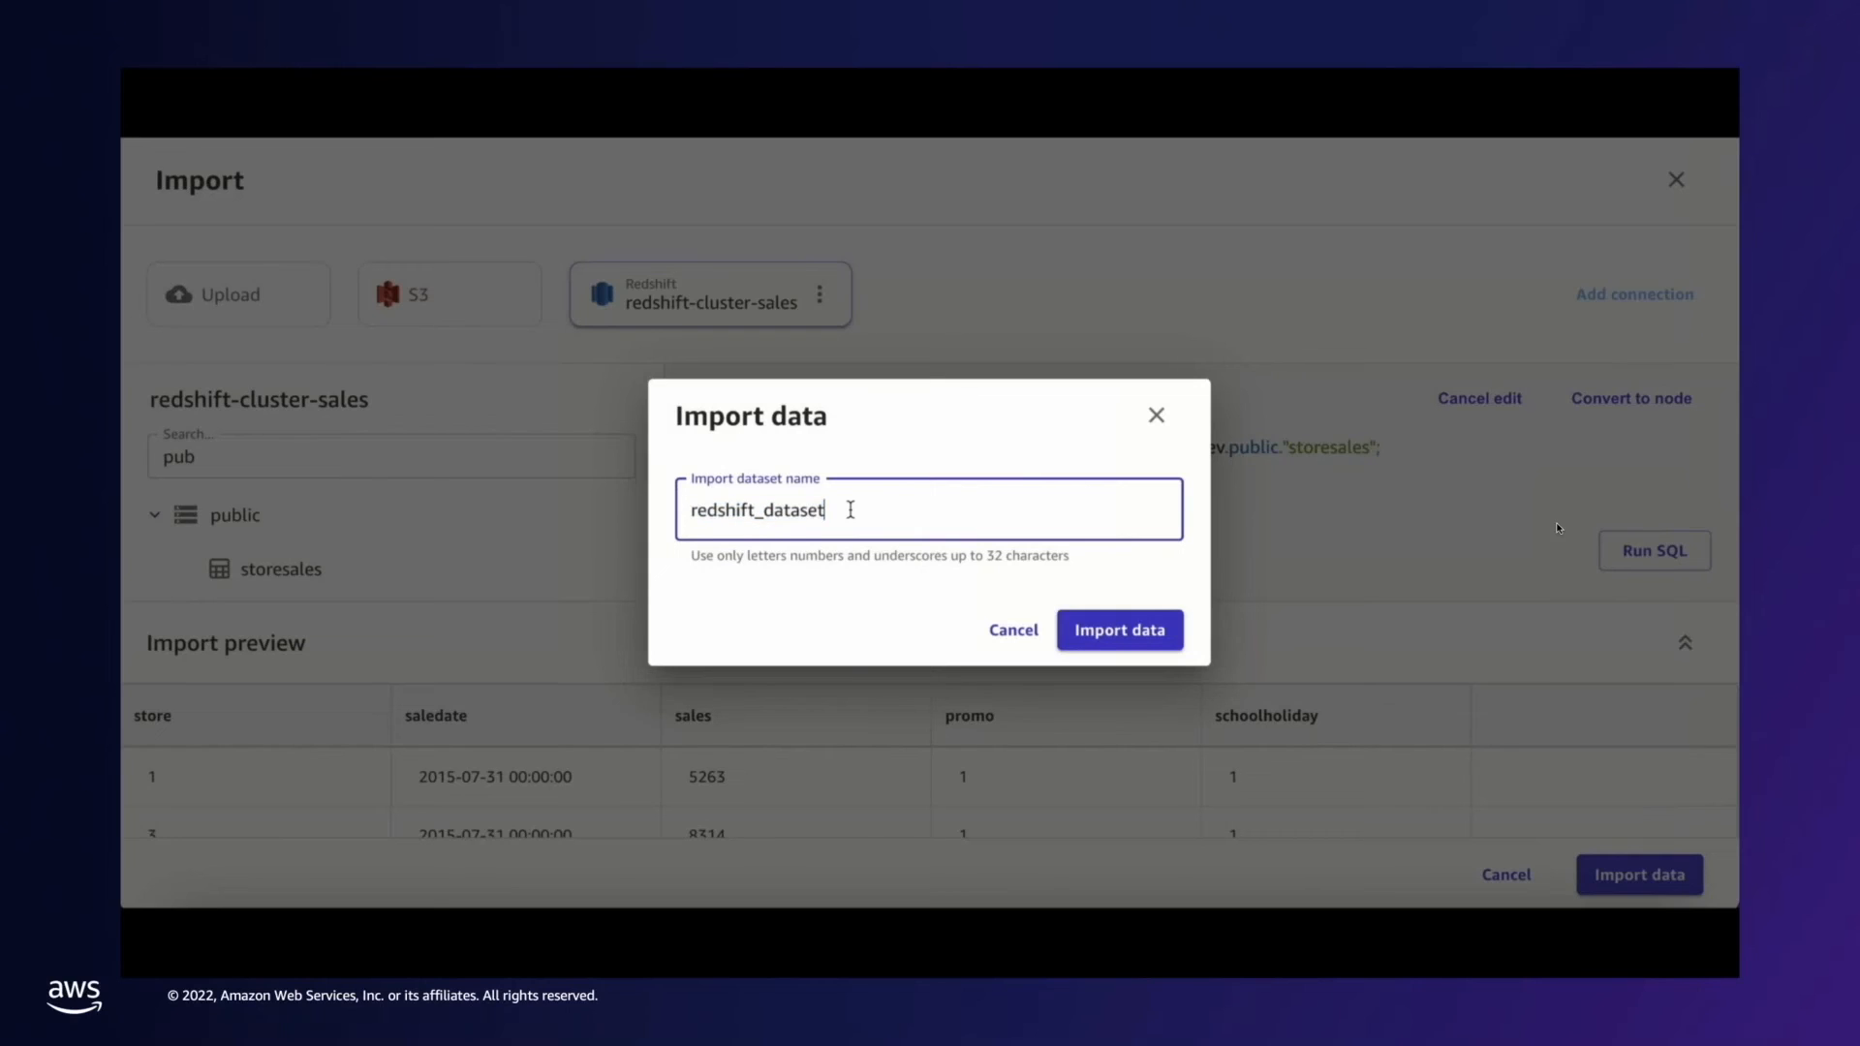
{"action": "type", "text": "_sales"}
{"action": "left_click", "coordinate": [1085, 625]}
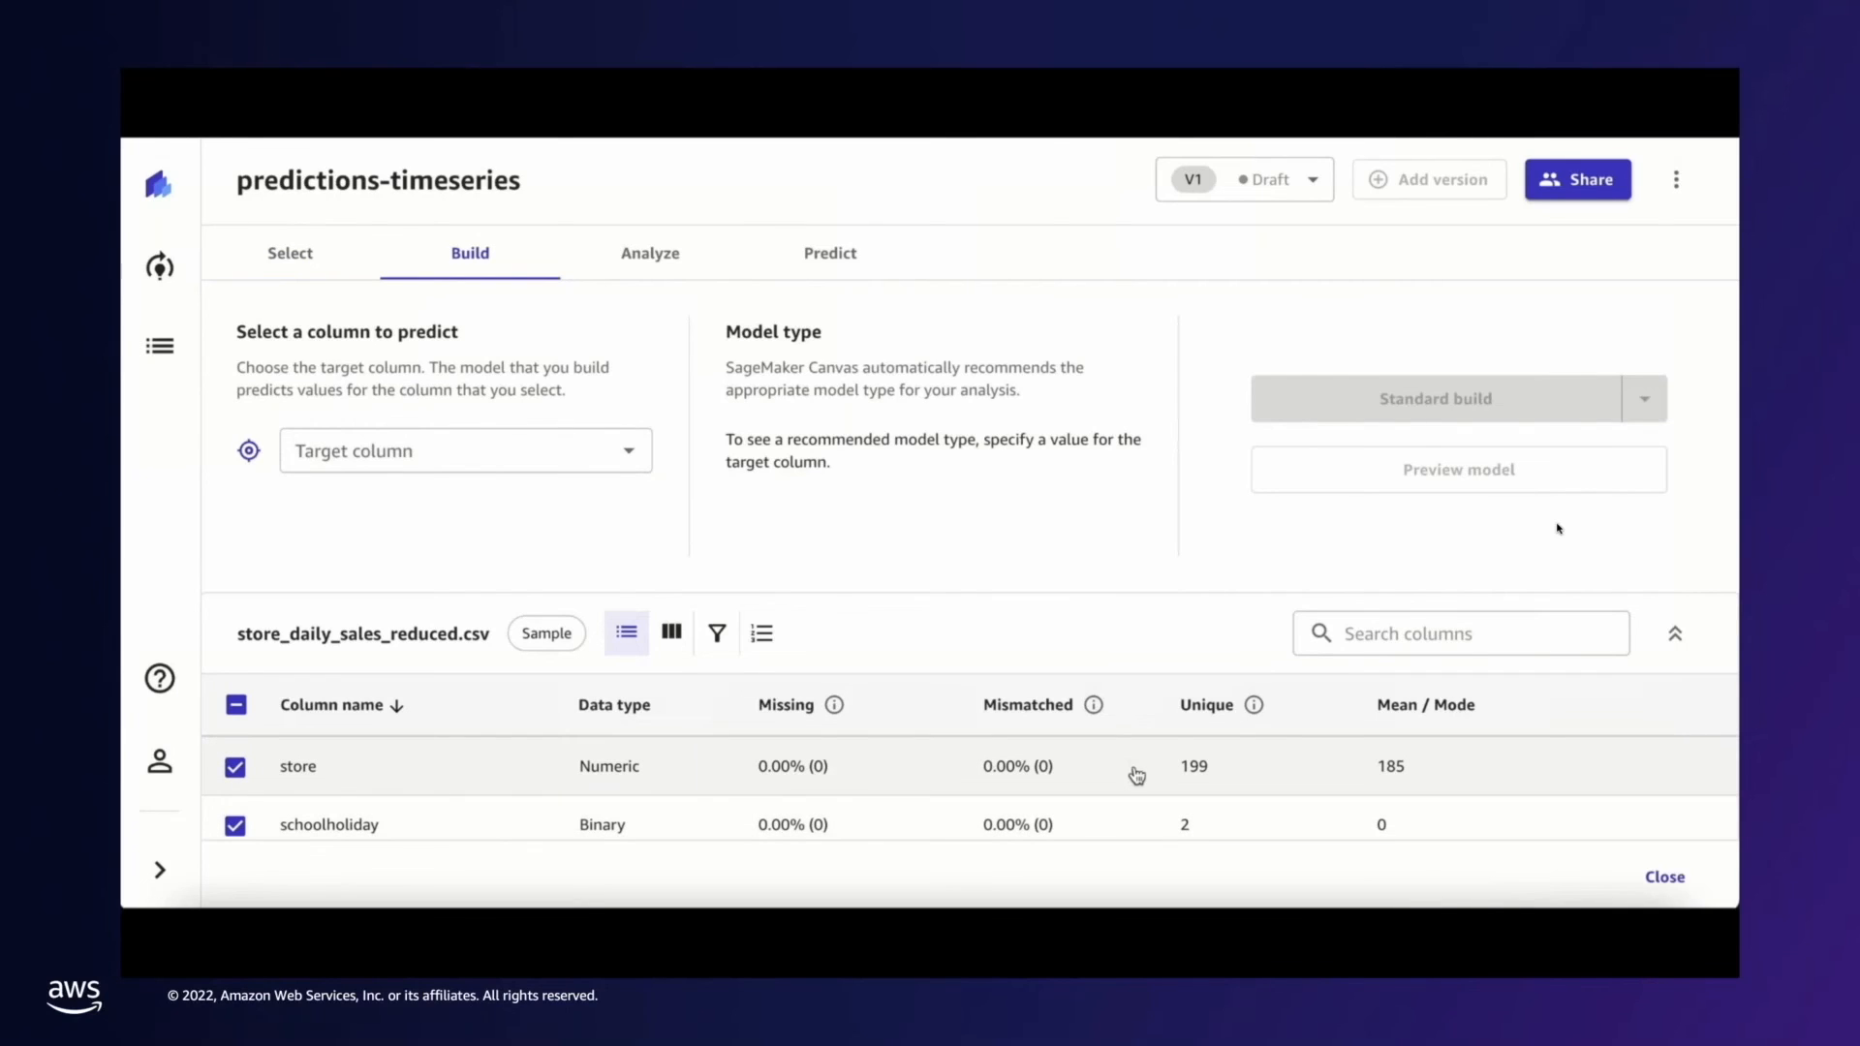
- Review the columns of store_daily_sales_reduced.csv and choose sales as the target column to predict
{"action": "scroll", "coordinate": [1136, 775], "scroll_direction": "down", "scroll_amount": 2}
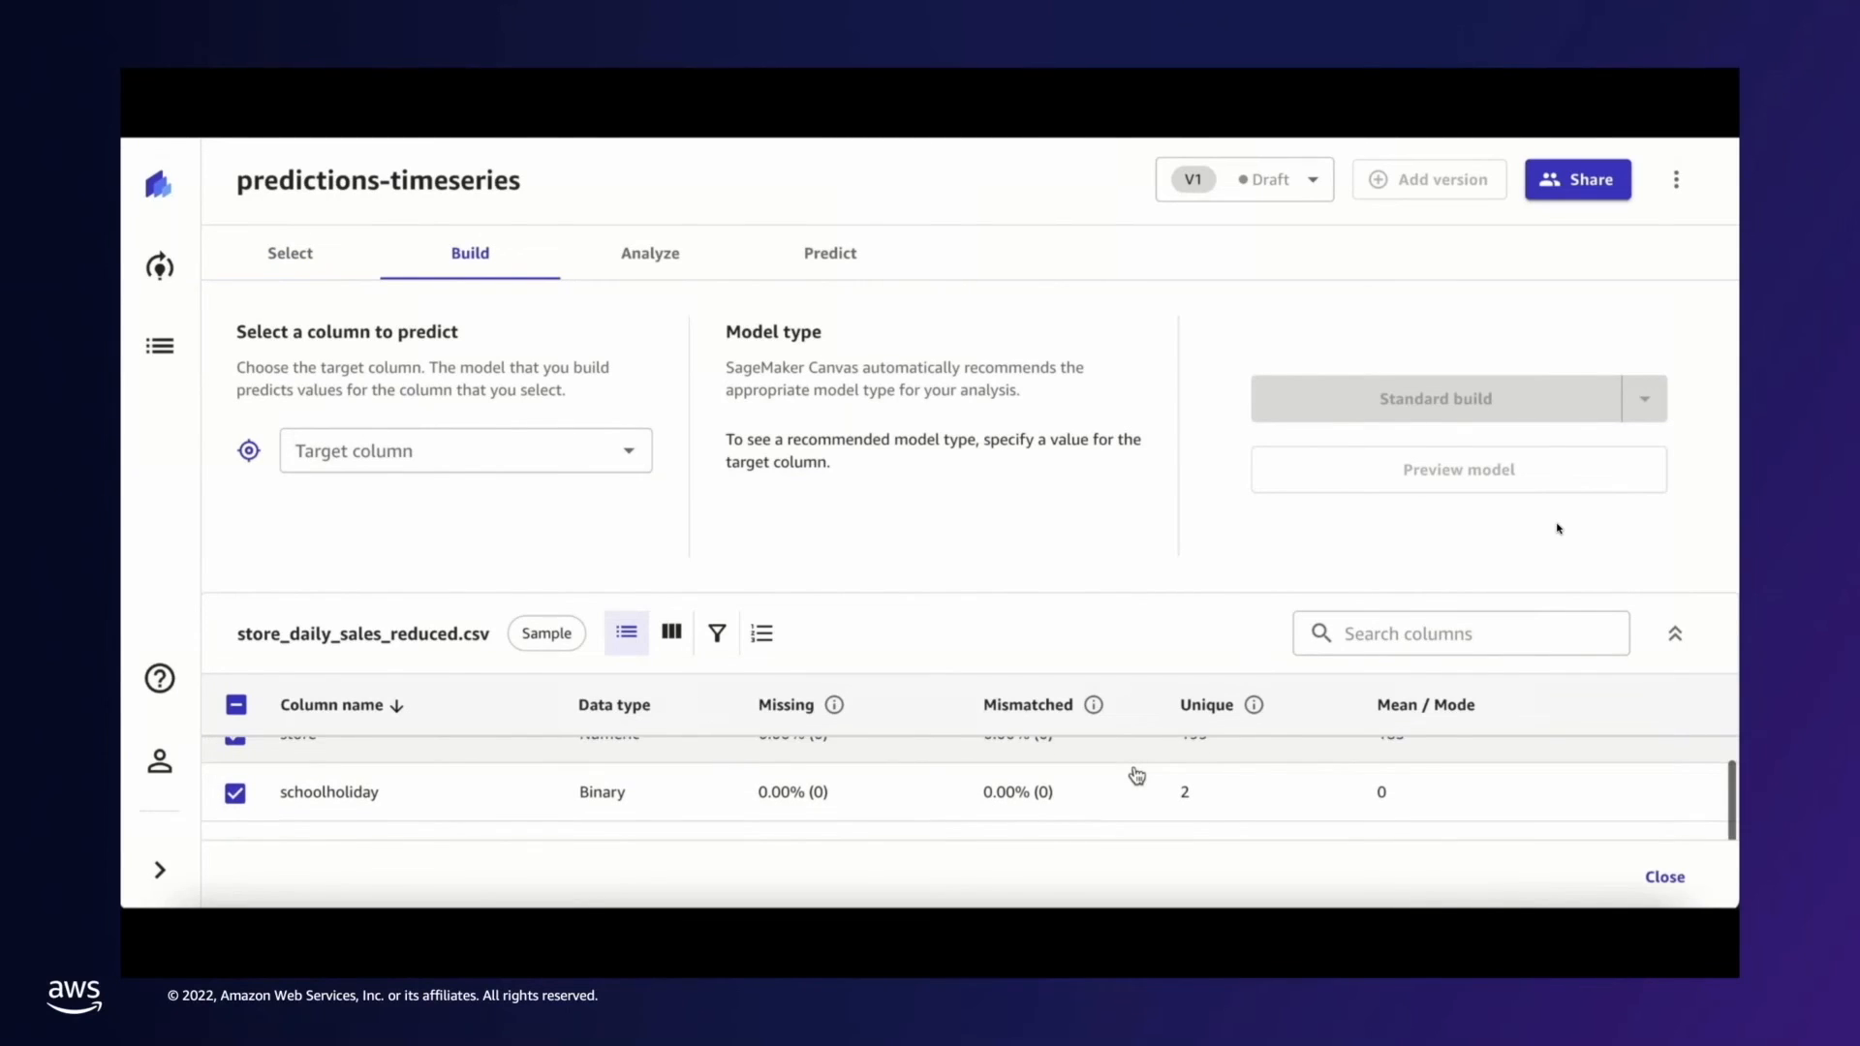
{"action": "scroll", "coordinate": [1136, 775], "scroll_direction": "down", "scroll_amount": 2}
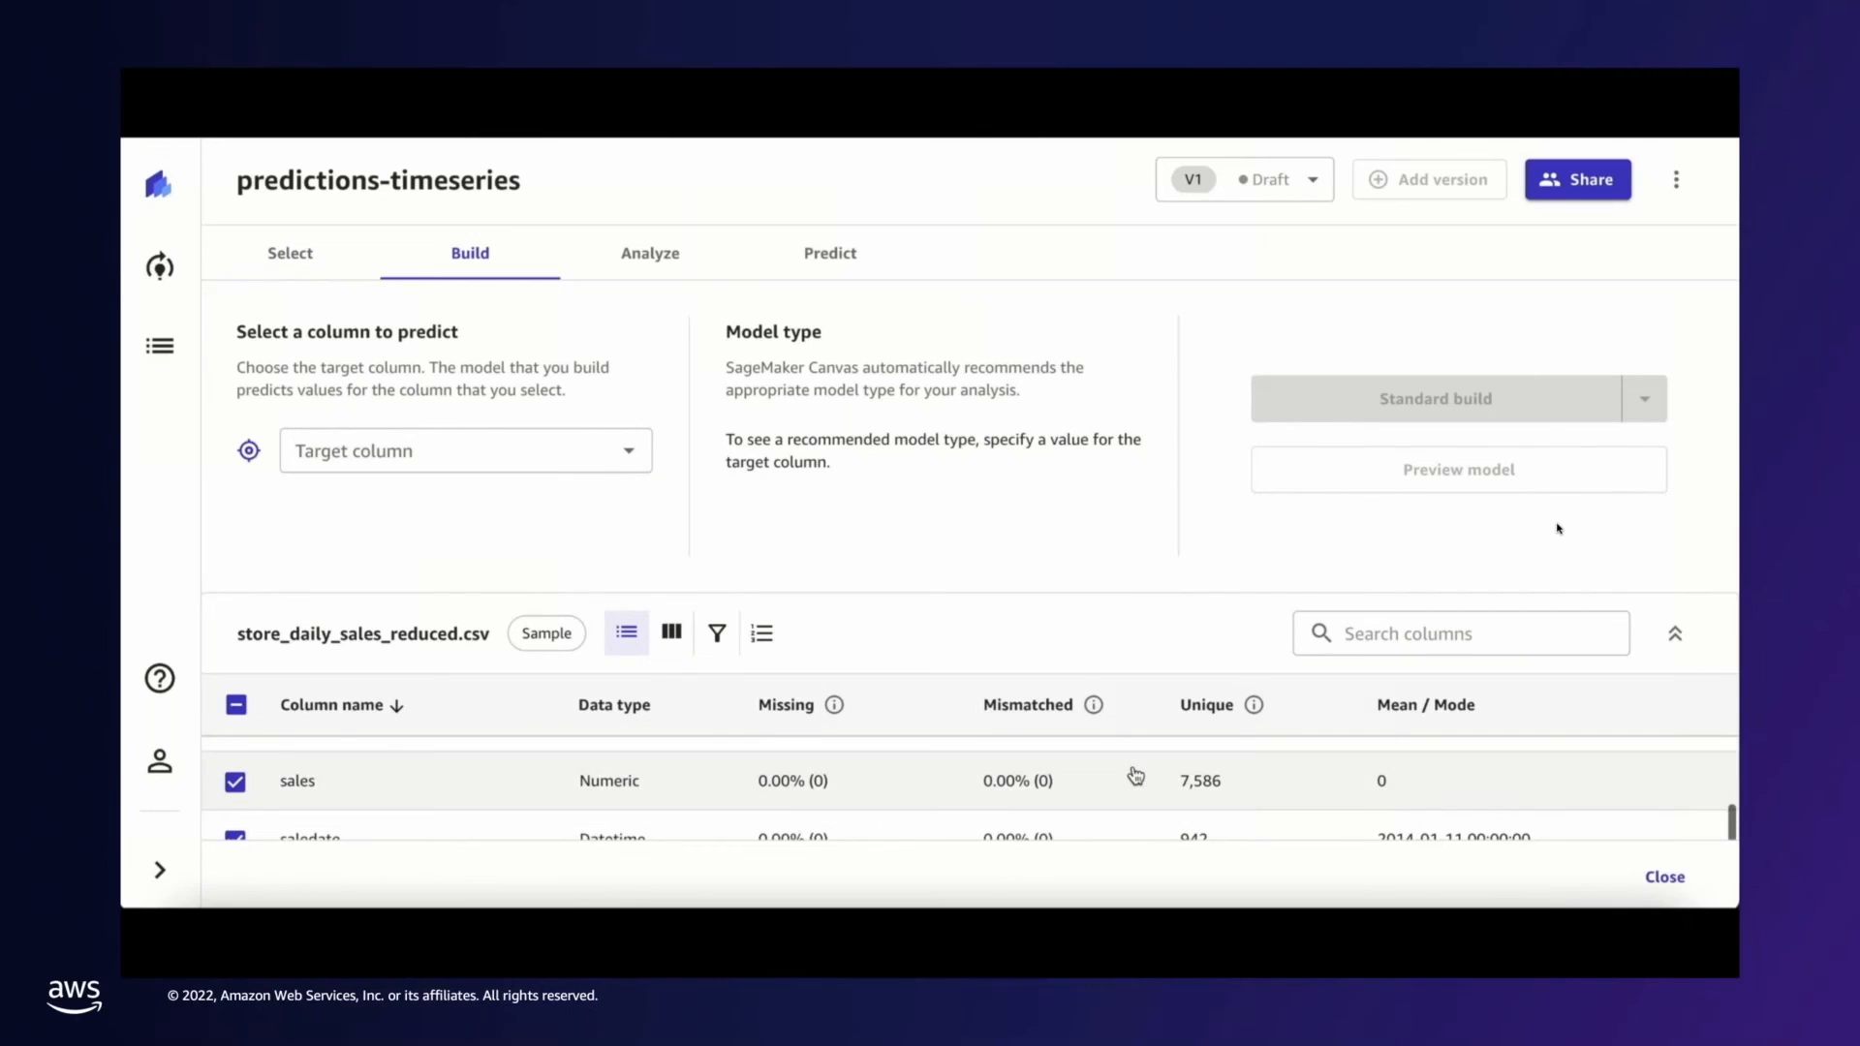
{"action": "scroll", "coordinate": [1136, 775], "scroll_direction": "up", "scroll_amount": 4}
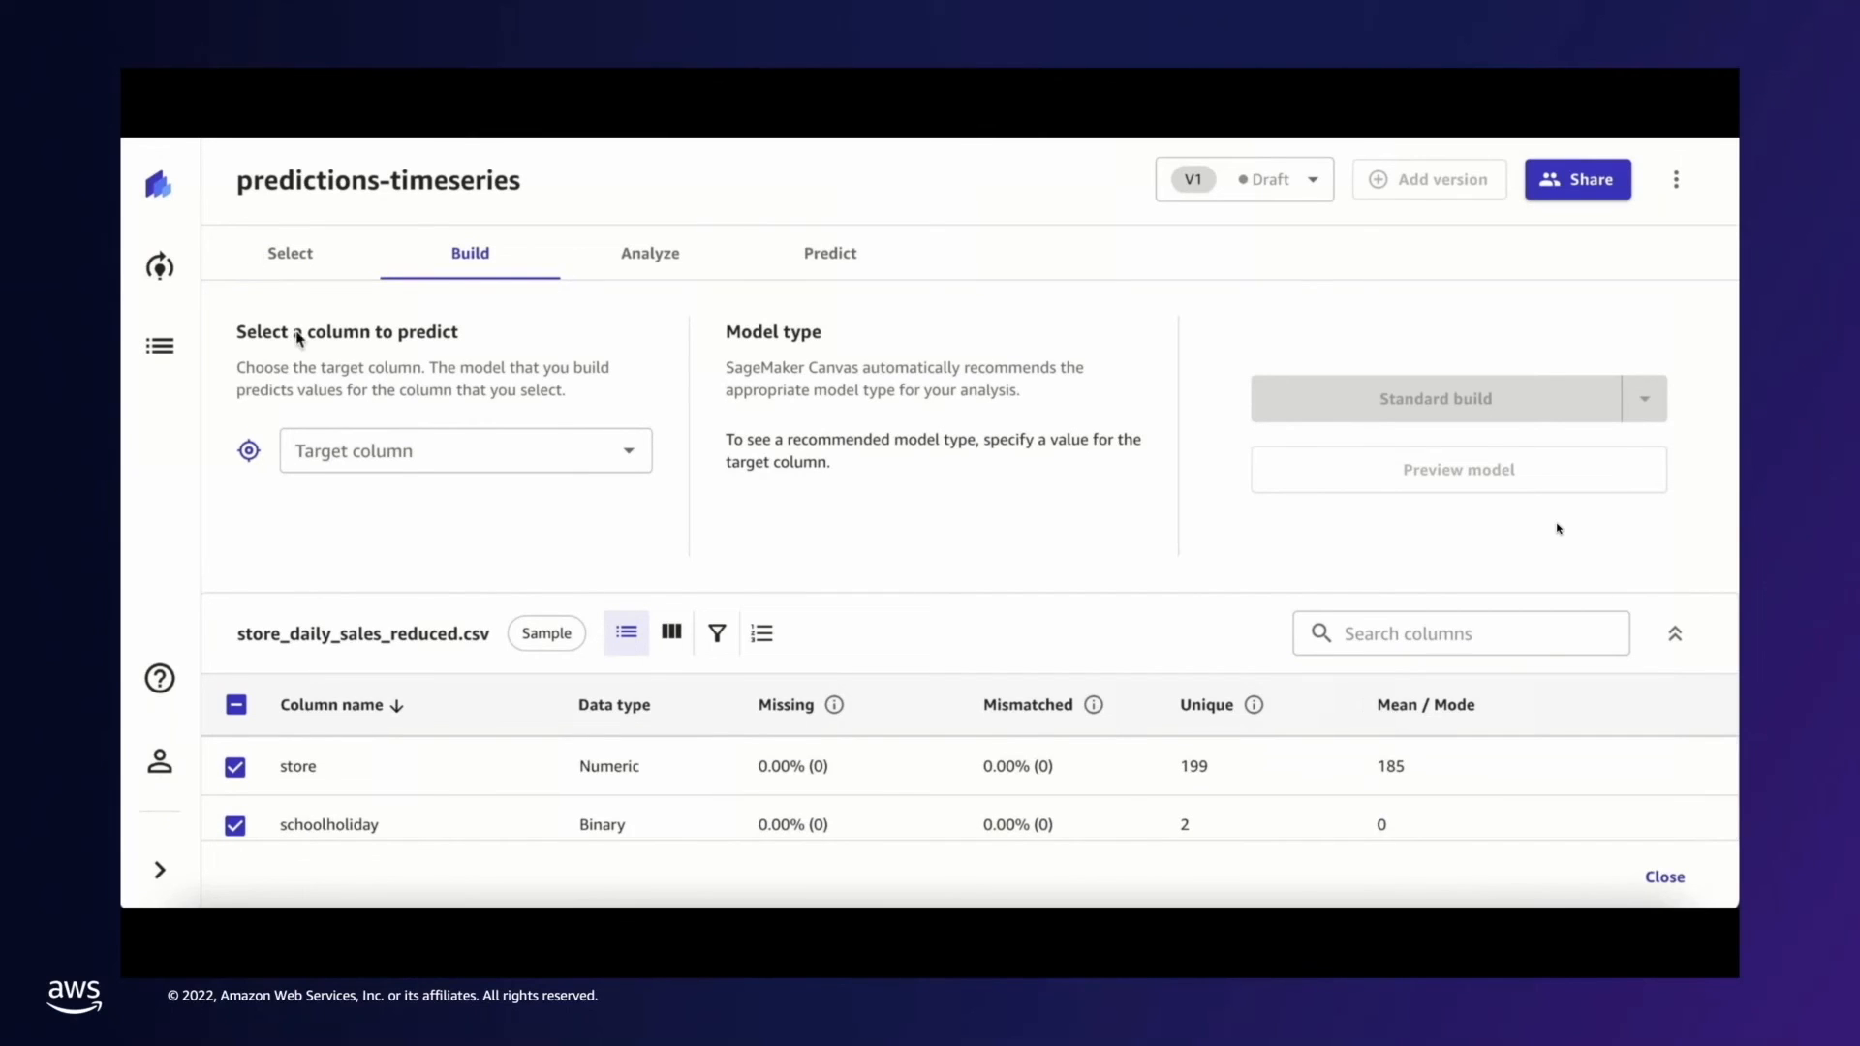
{"action": "left_click", "coordinate": [593, 455]}
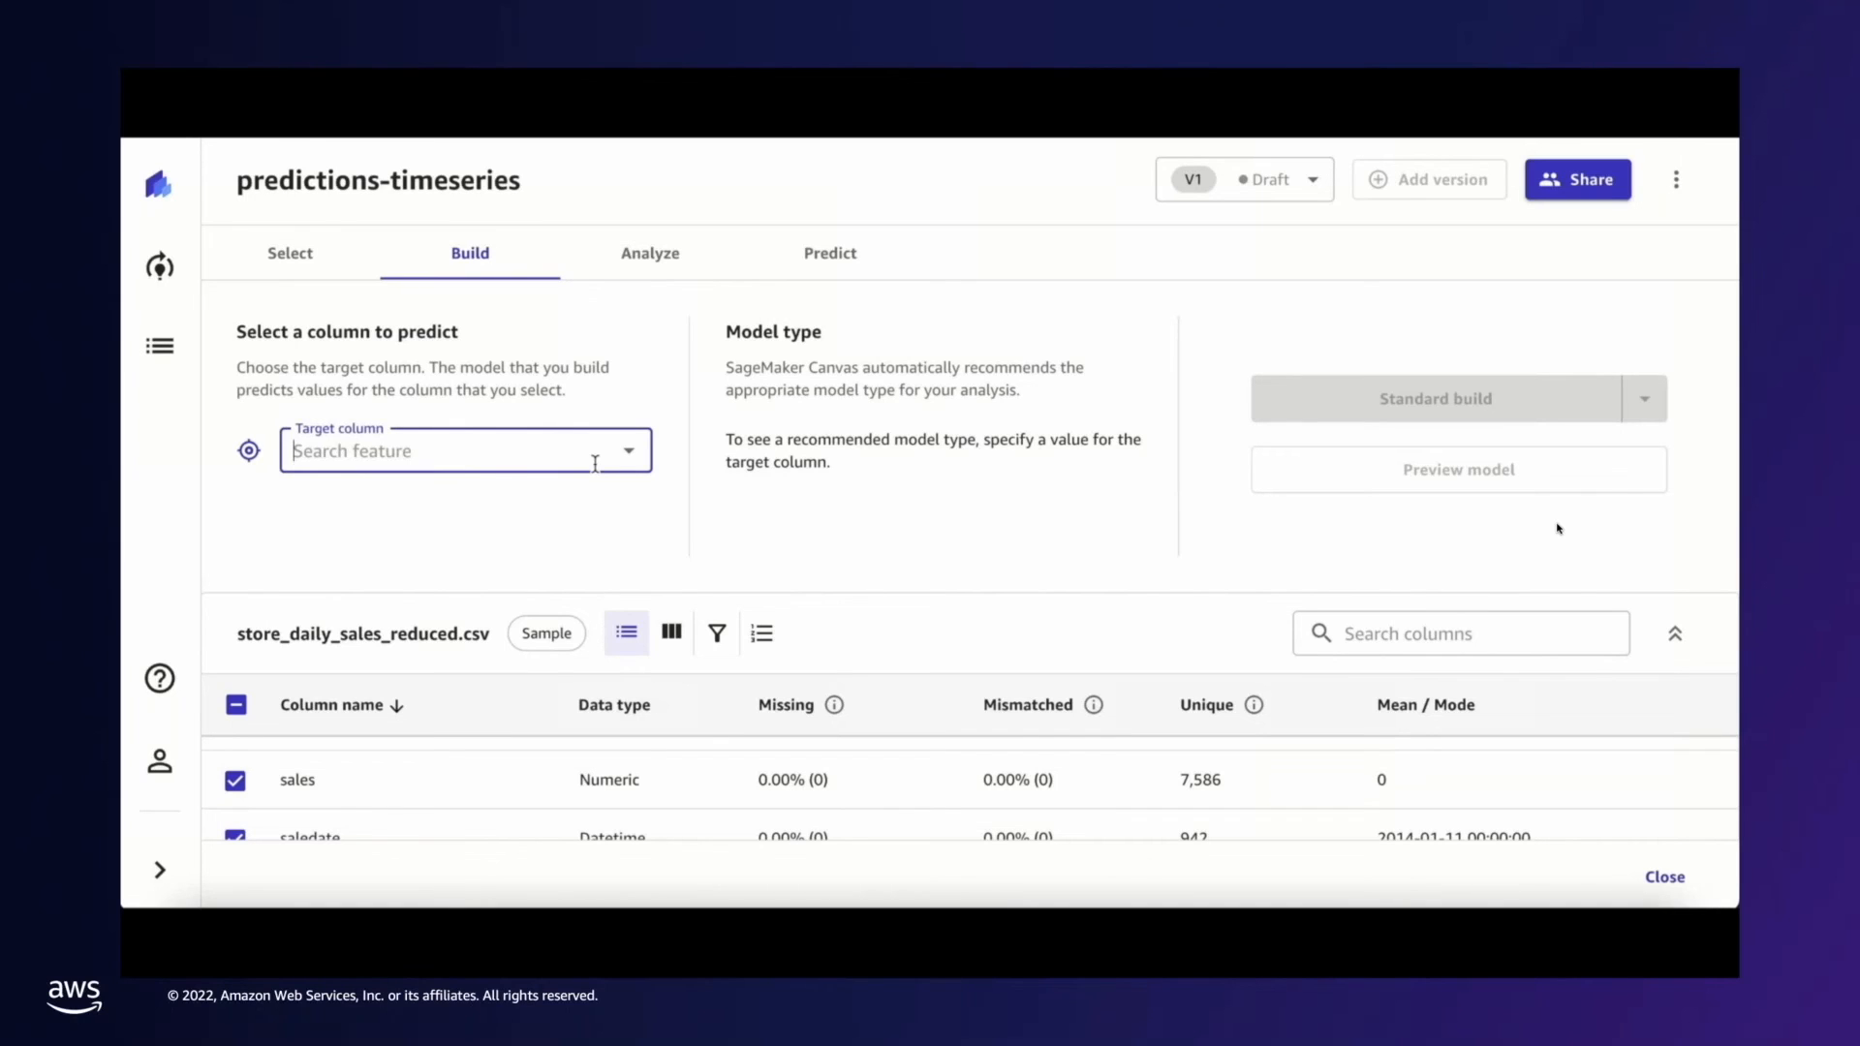
{"action": "type", "text": "sale"}
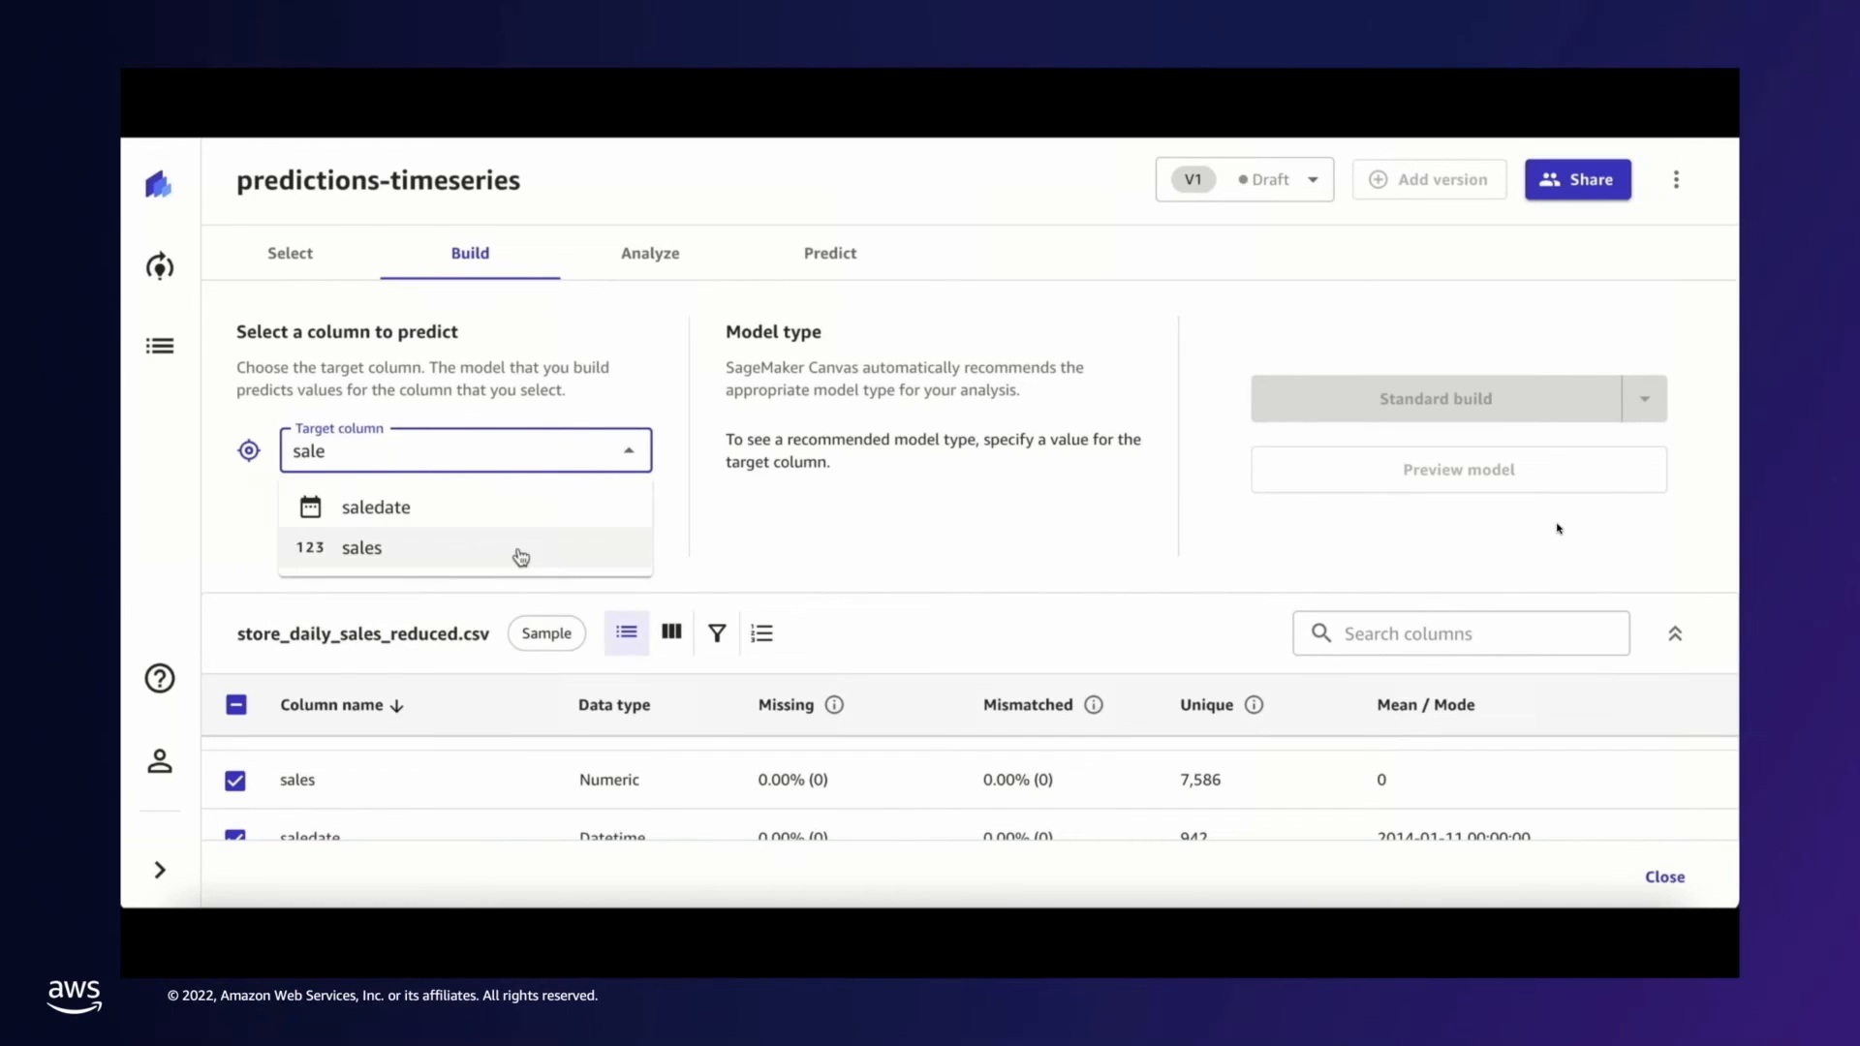
{"action": "left_click", "coordinate": [520, 548]}
{"action": "left_click", "coordinate": [872, 579]}
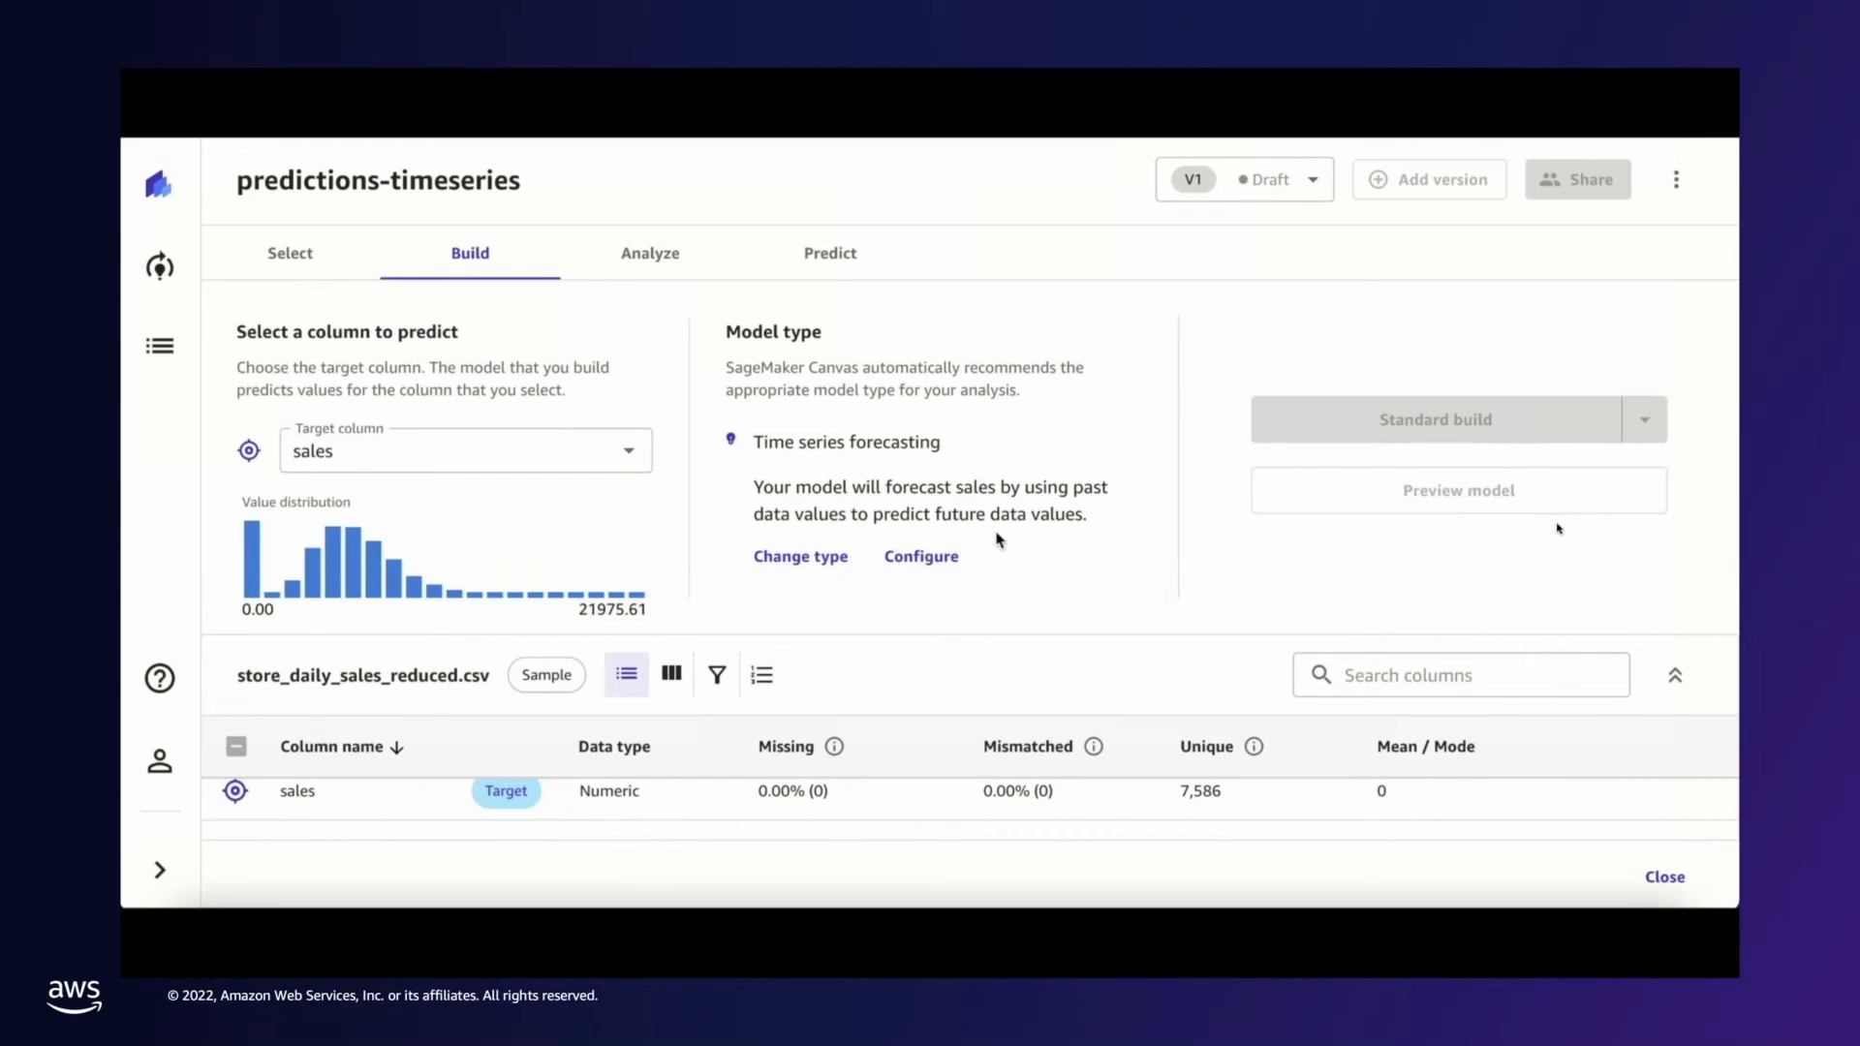
- Configure time series forecasting with store as the item ID column, saledate as the time stamp column and a 120-day forecast, and save it
{"action": "left_click", "coordinate": [932, 564]}
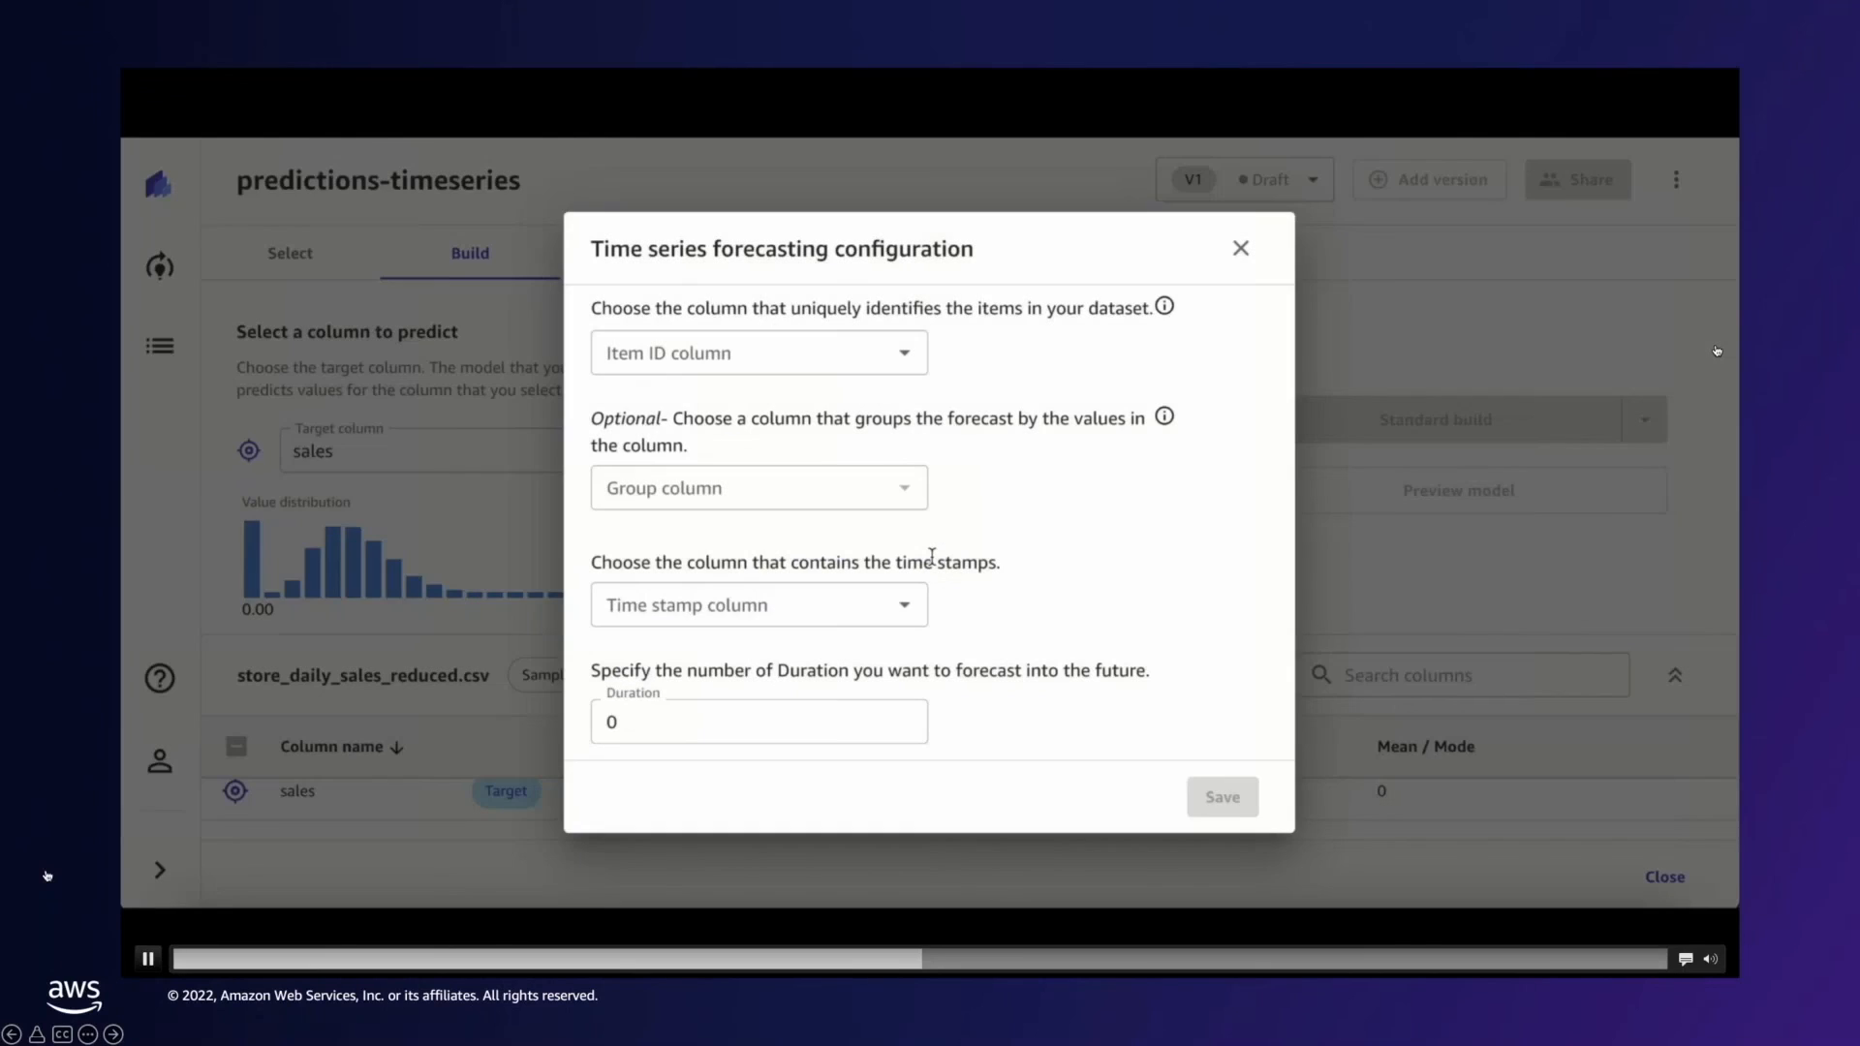
{"action": "left_click", "coordinate": [872, 365]}
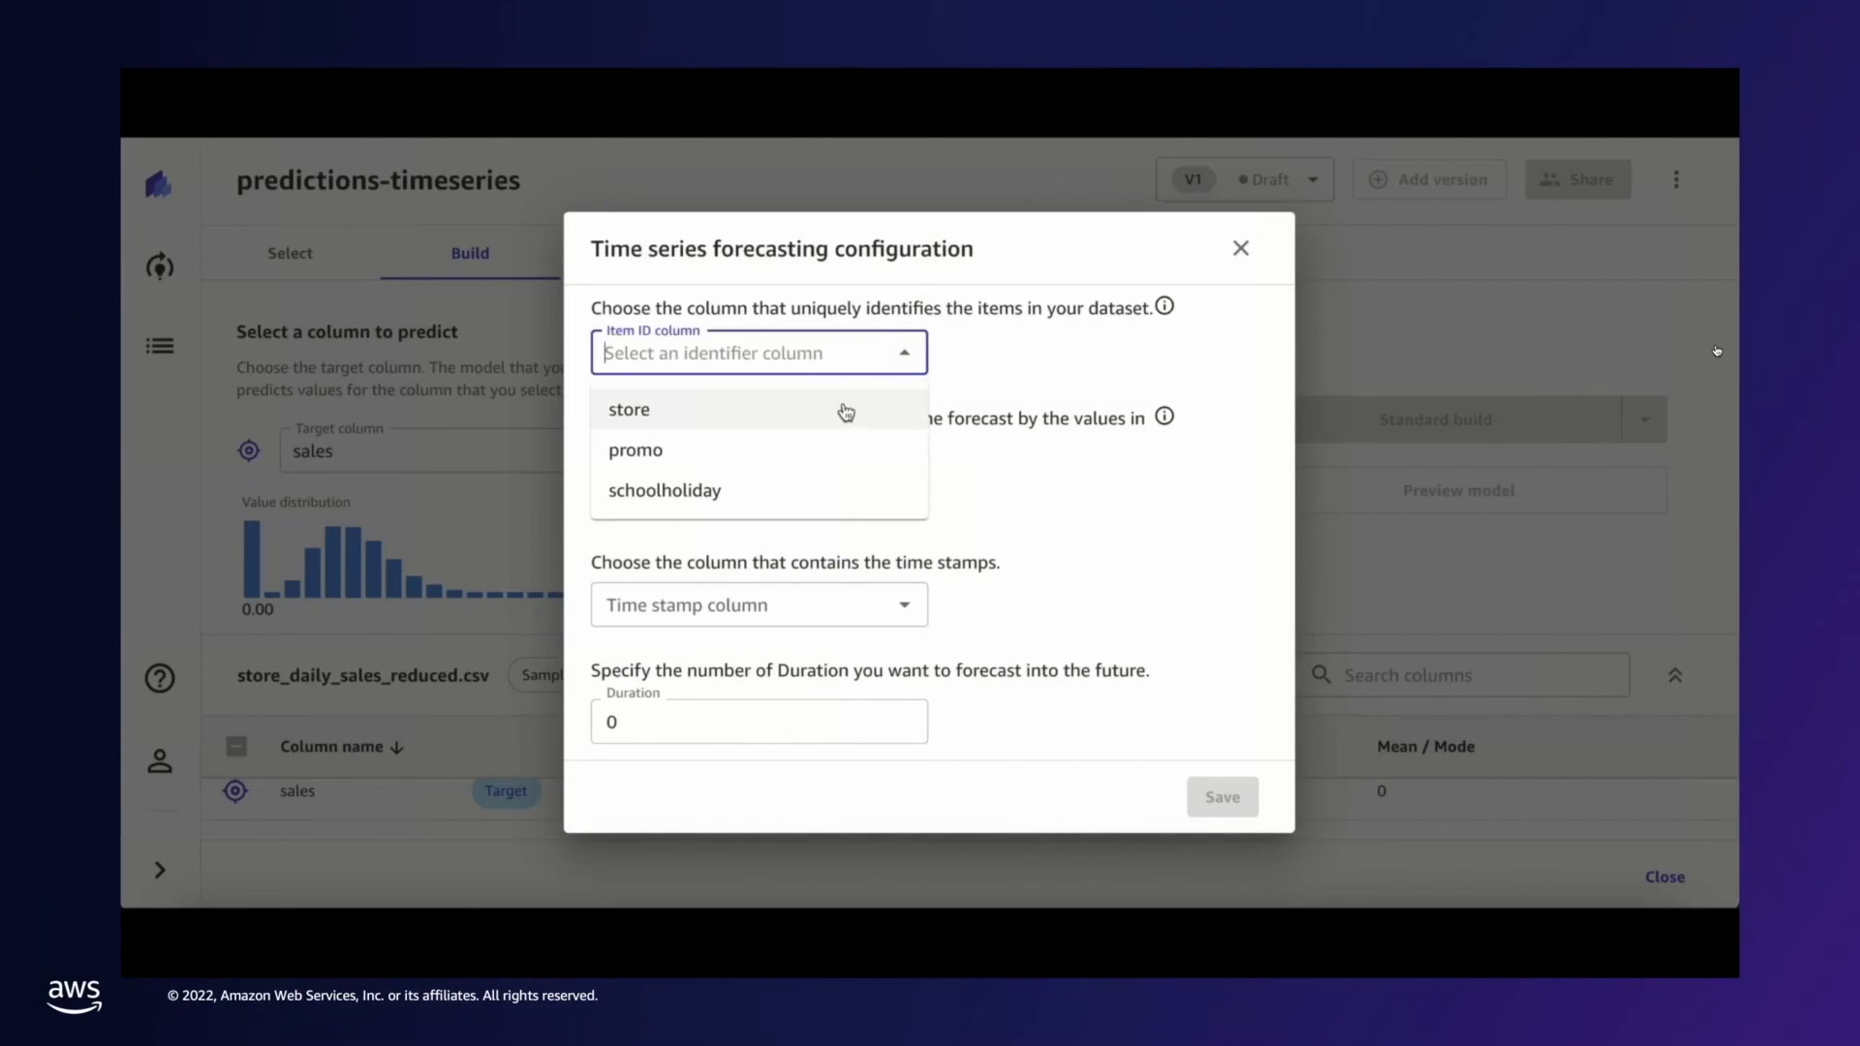
{"action": "left_click", "coordinate": [844, 412]}
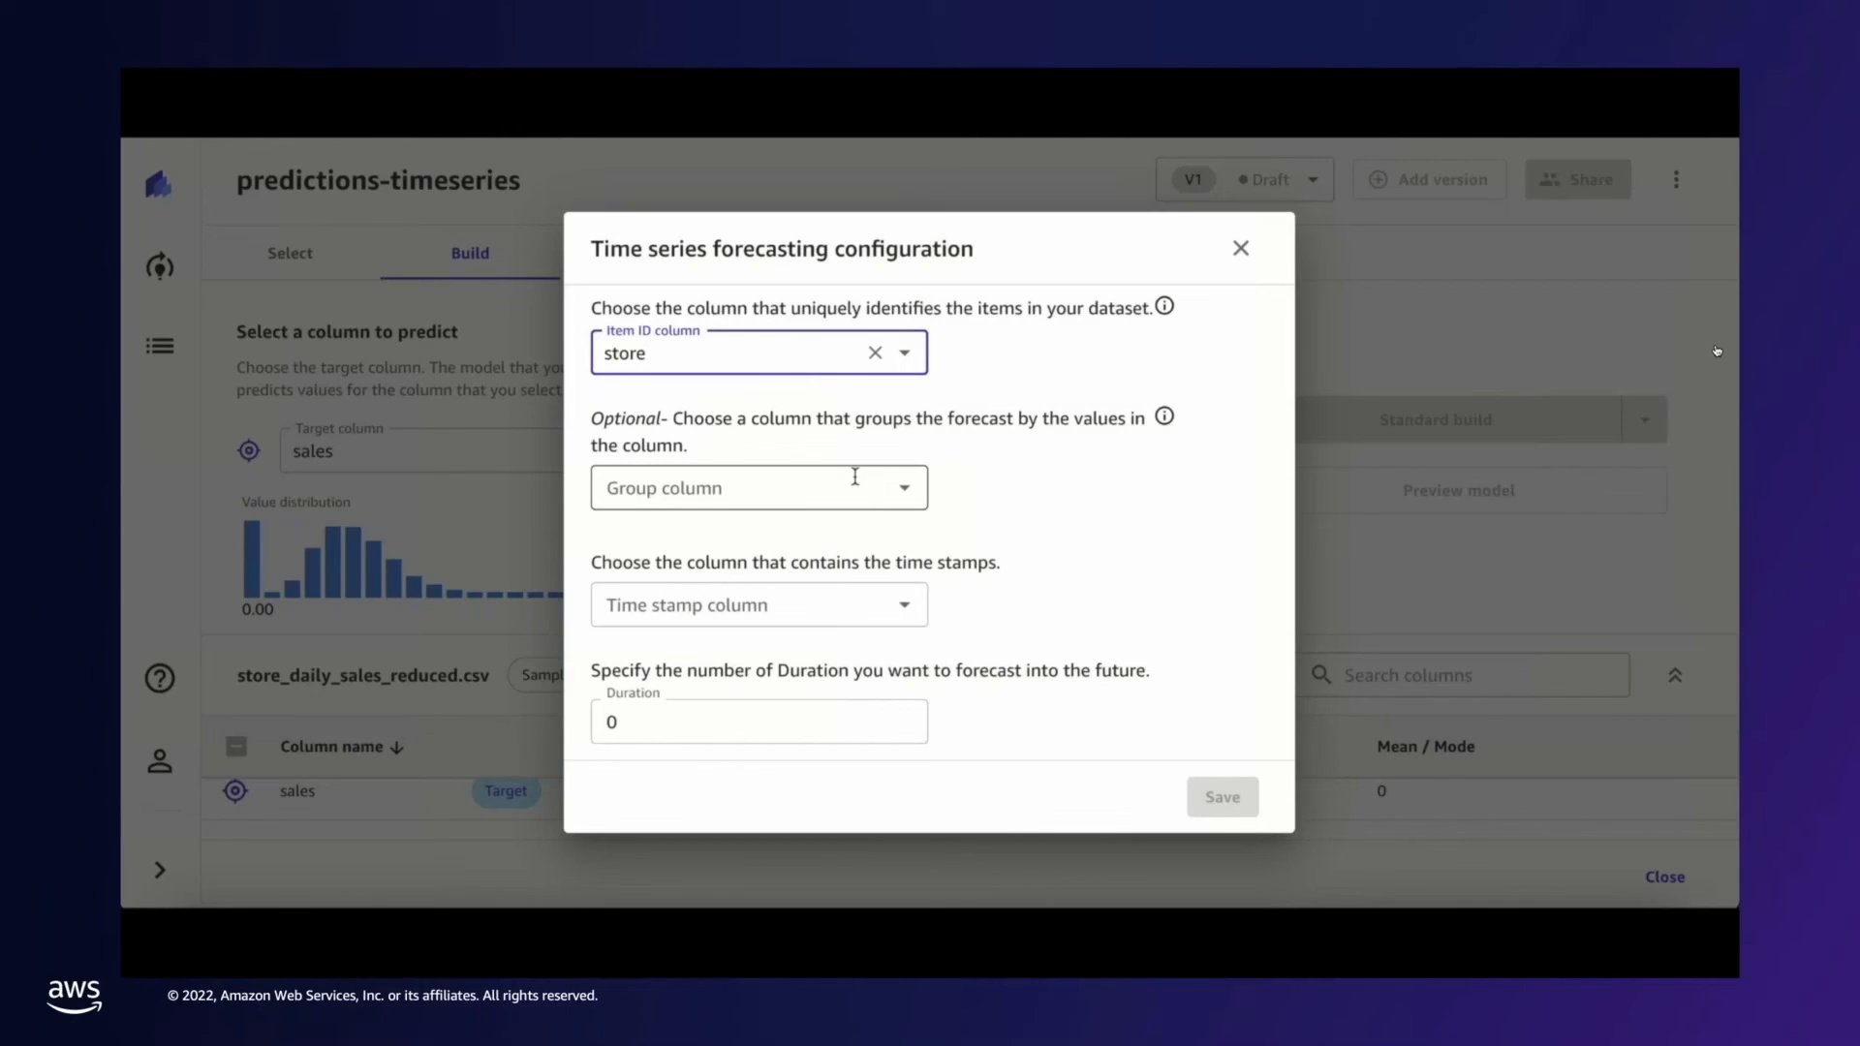
{"action": "left_click", "coordinate": [905, 606]}
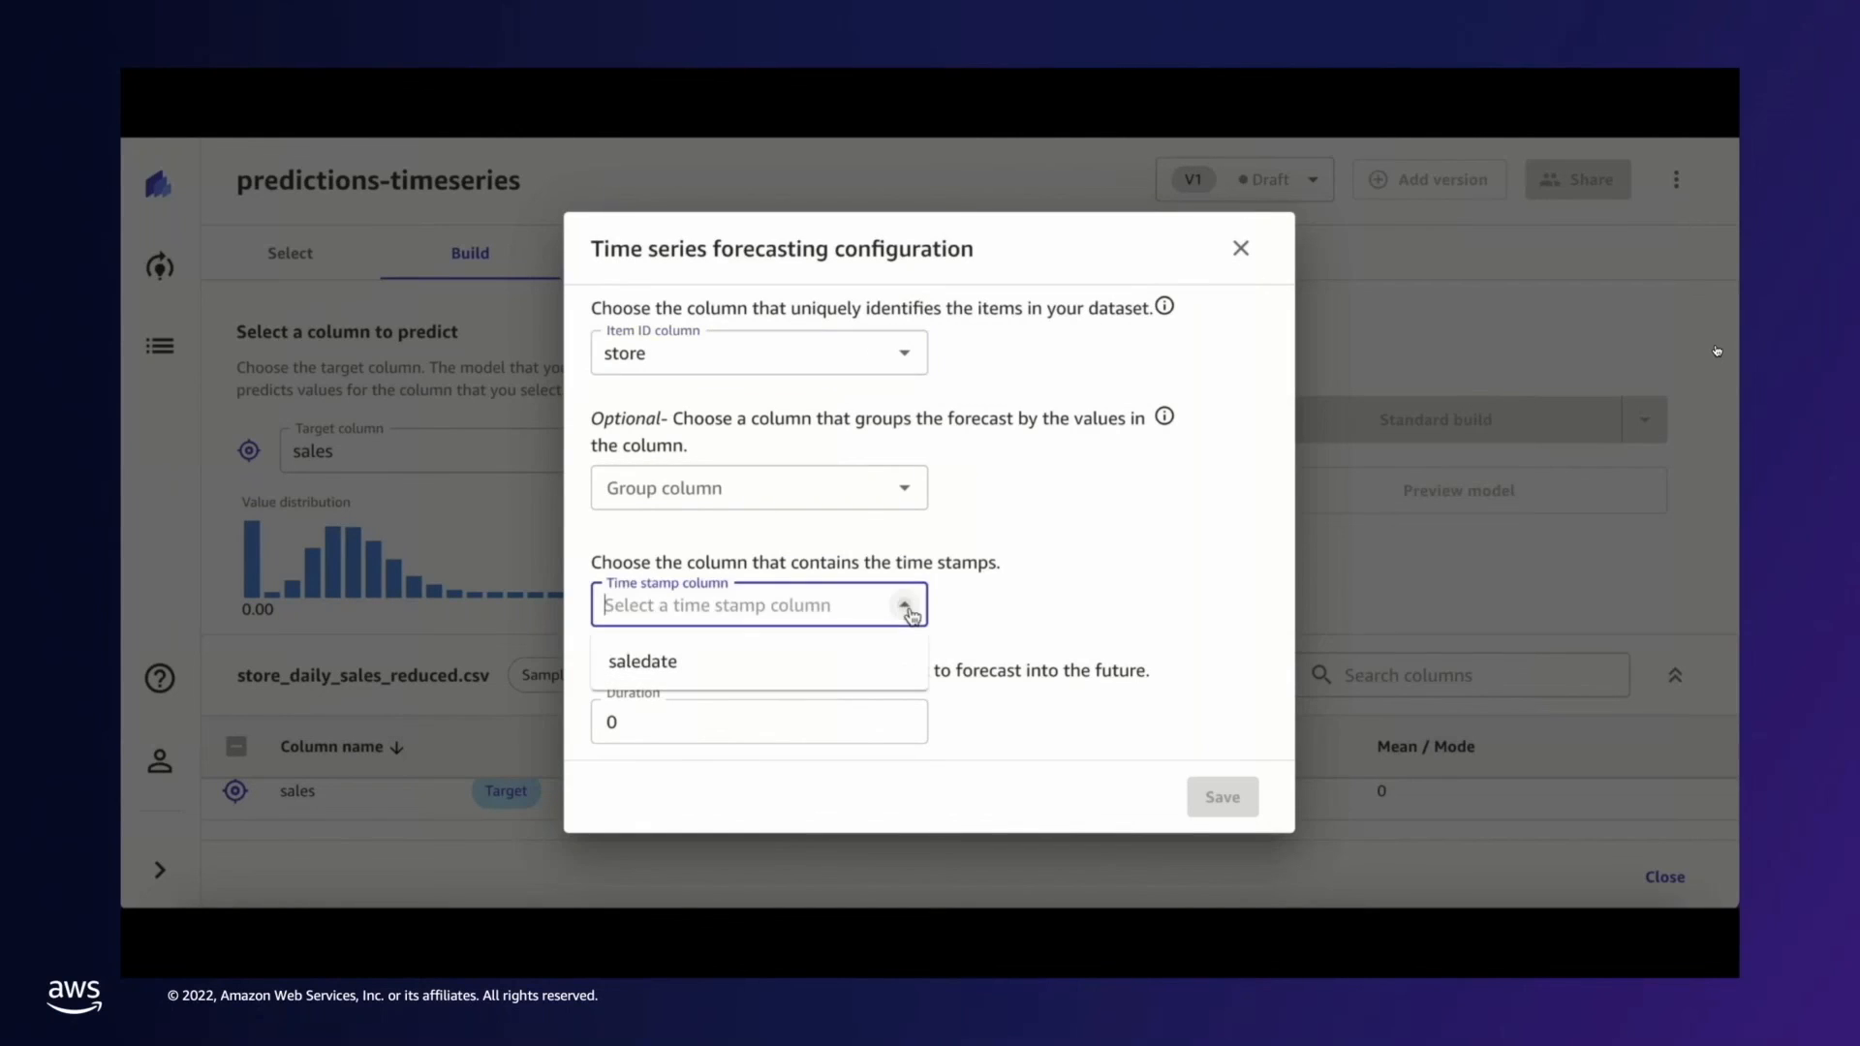
{"action": "left_click", "coordinate": [842, 659]}
{"action": "left_click", "coordinate": [823, 720]}
{"action": "key", "text": "BackSpace"}
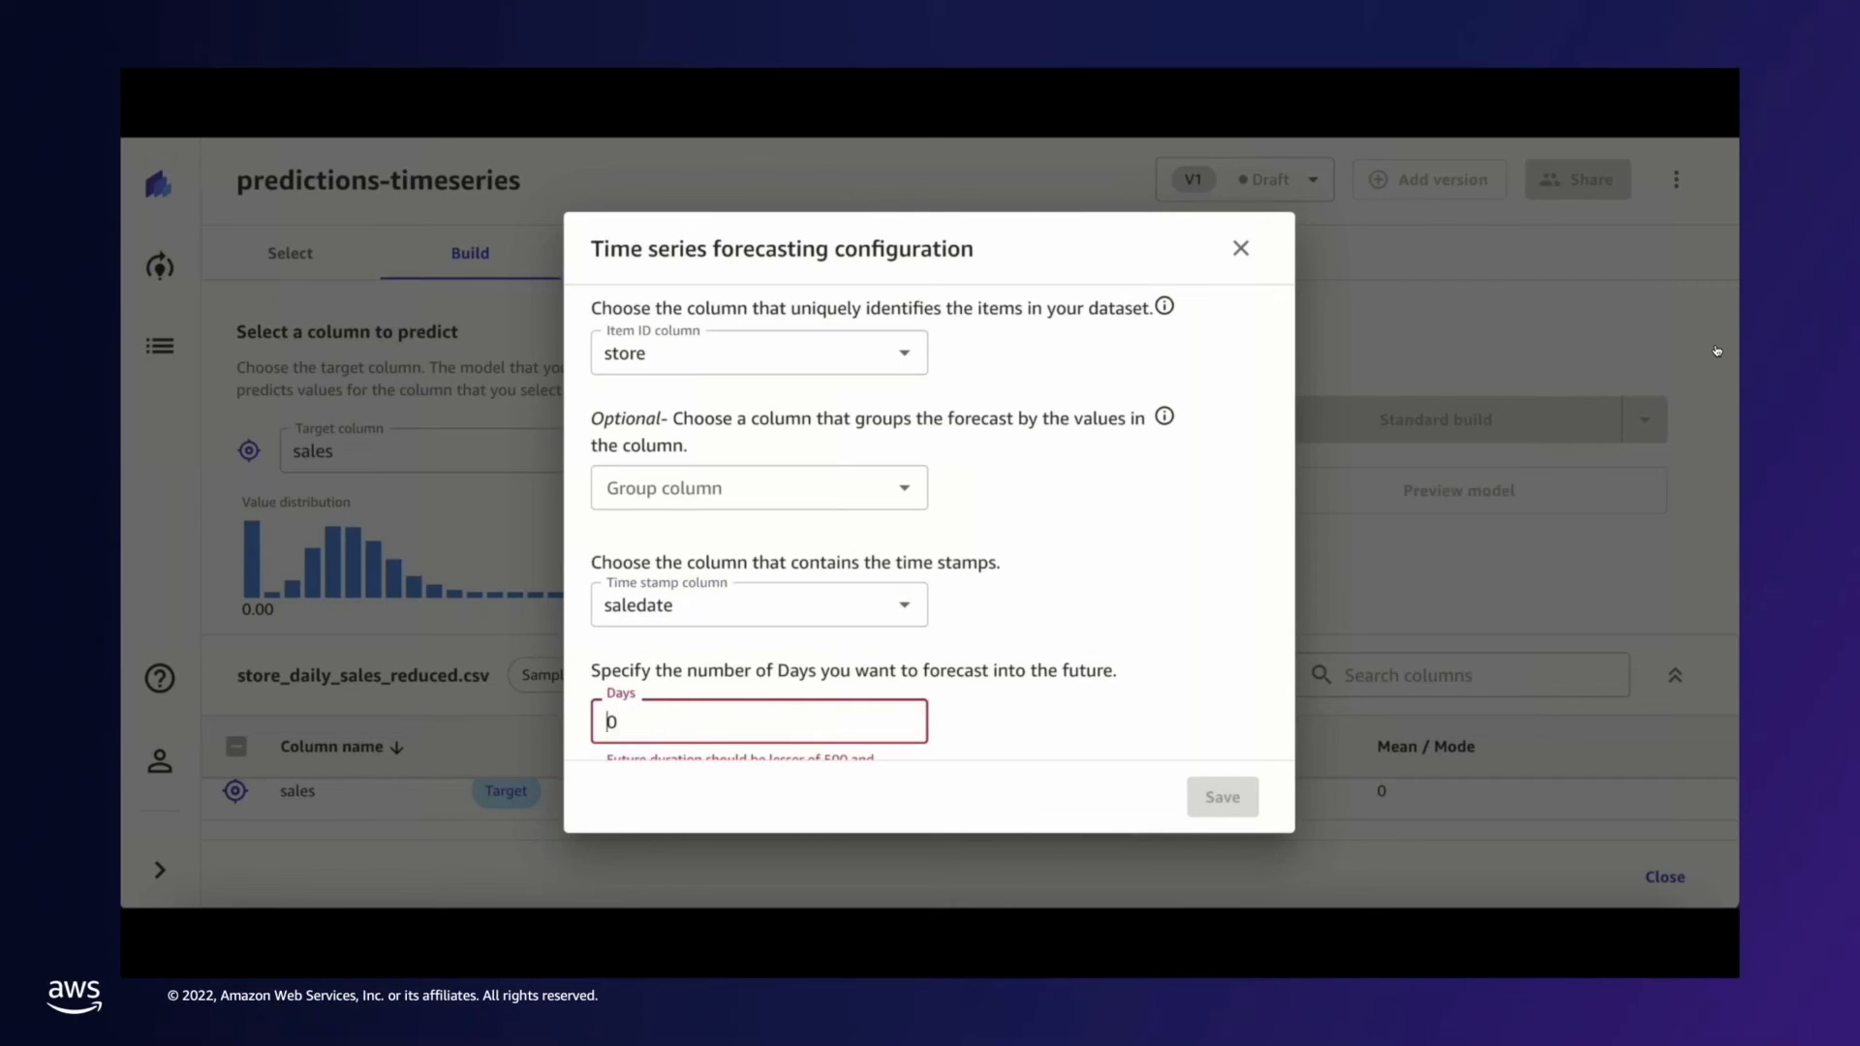
{"action": "type", "text": "120"}
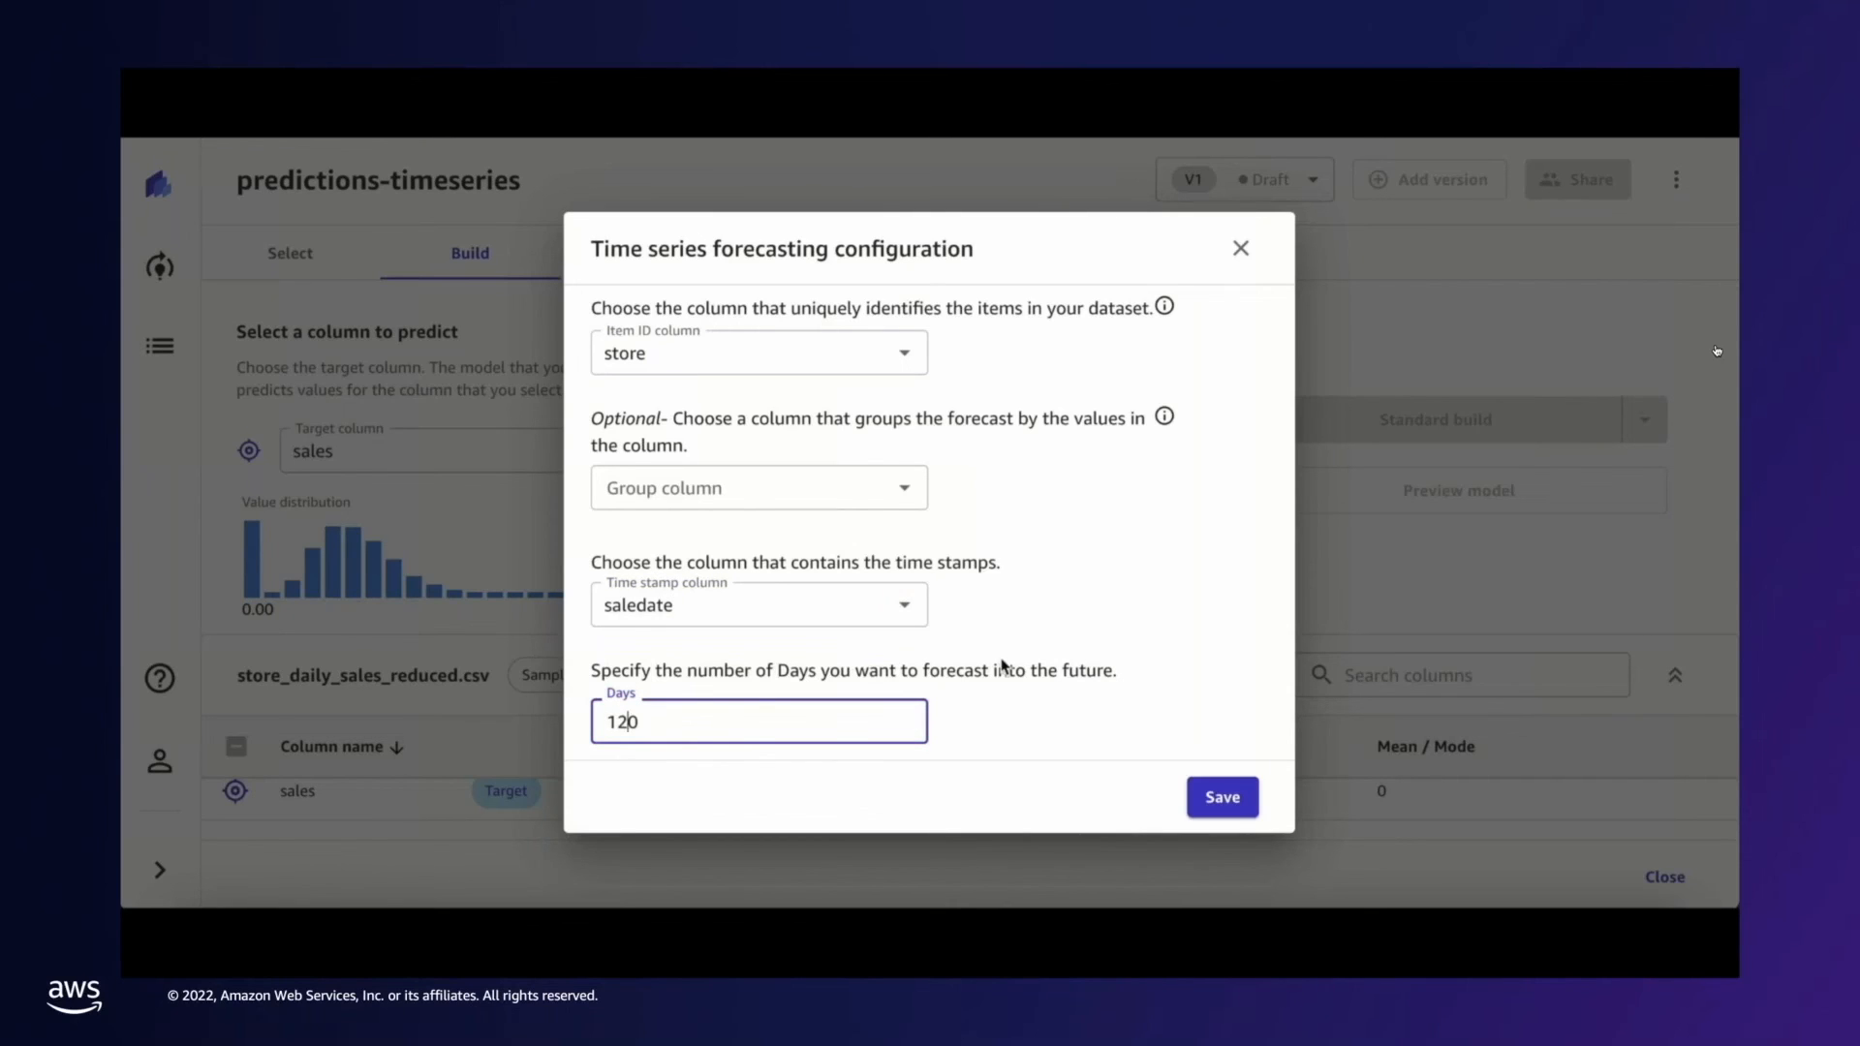
{"action": "scroll", "coordinate": [1002, 665], "scroll_direction": "down", "scroll_amount": 2}
{"action": "left_click", "coordinate": [1001, 621]}
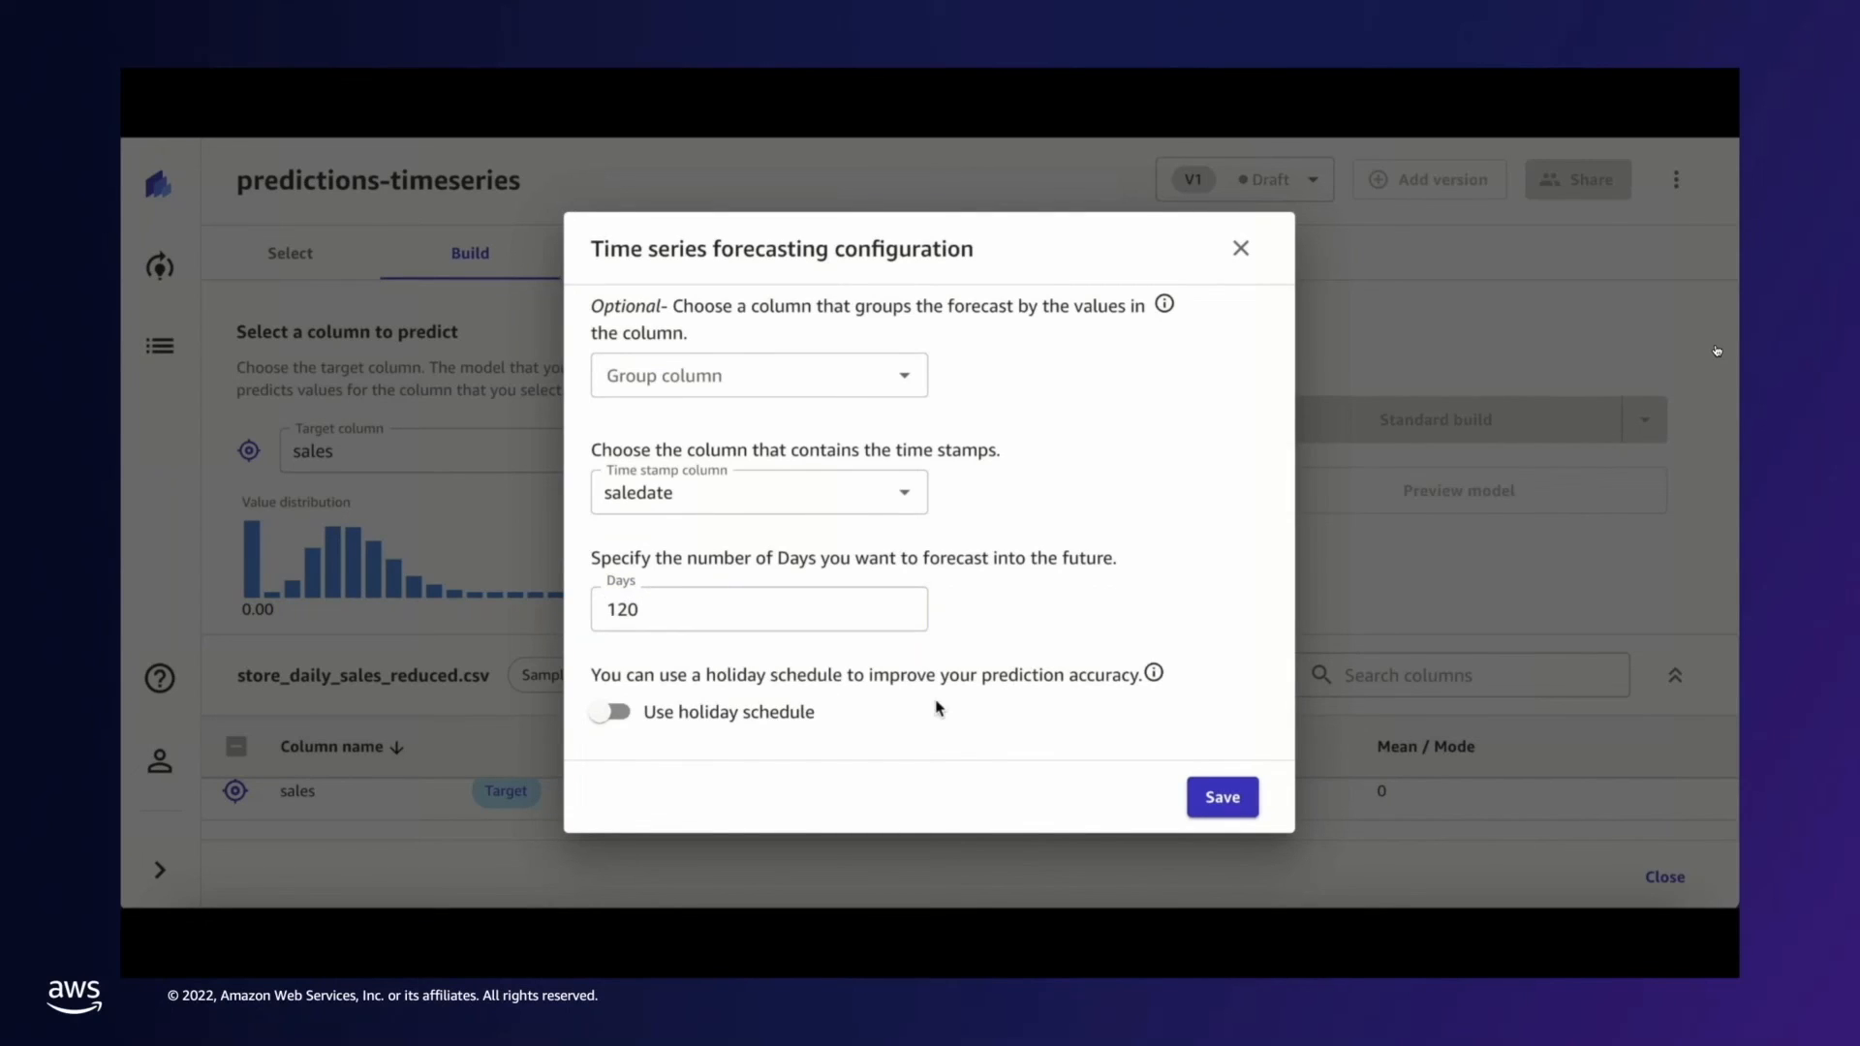
{"action": "left_click", "coordinate": [1214, 800]}
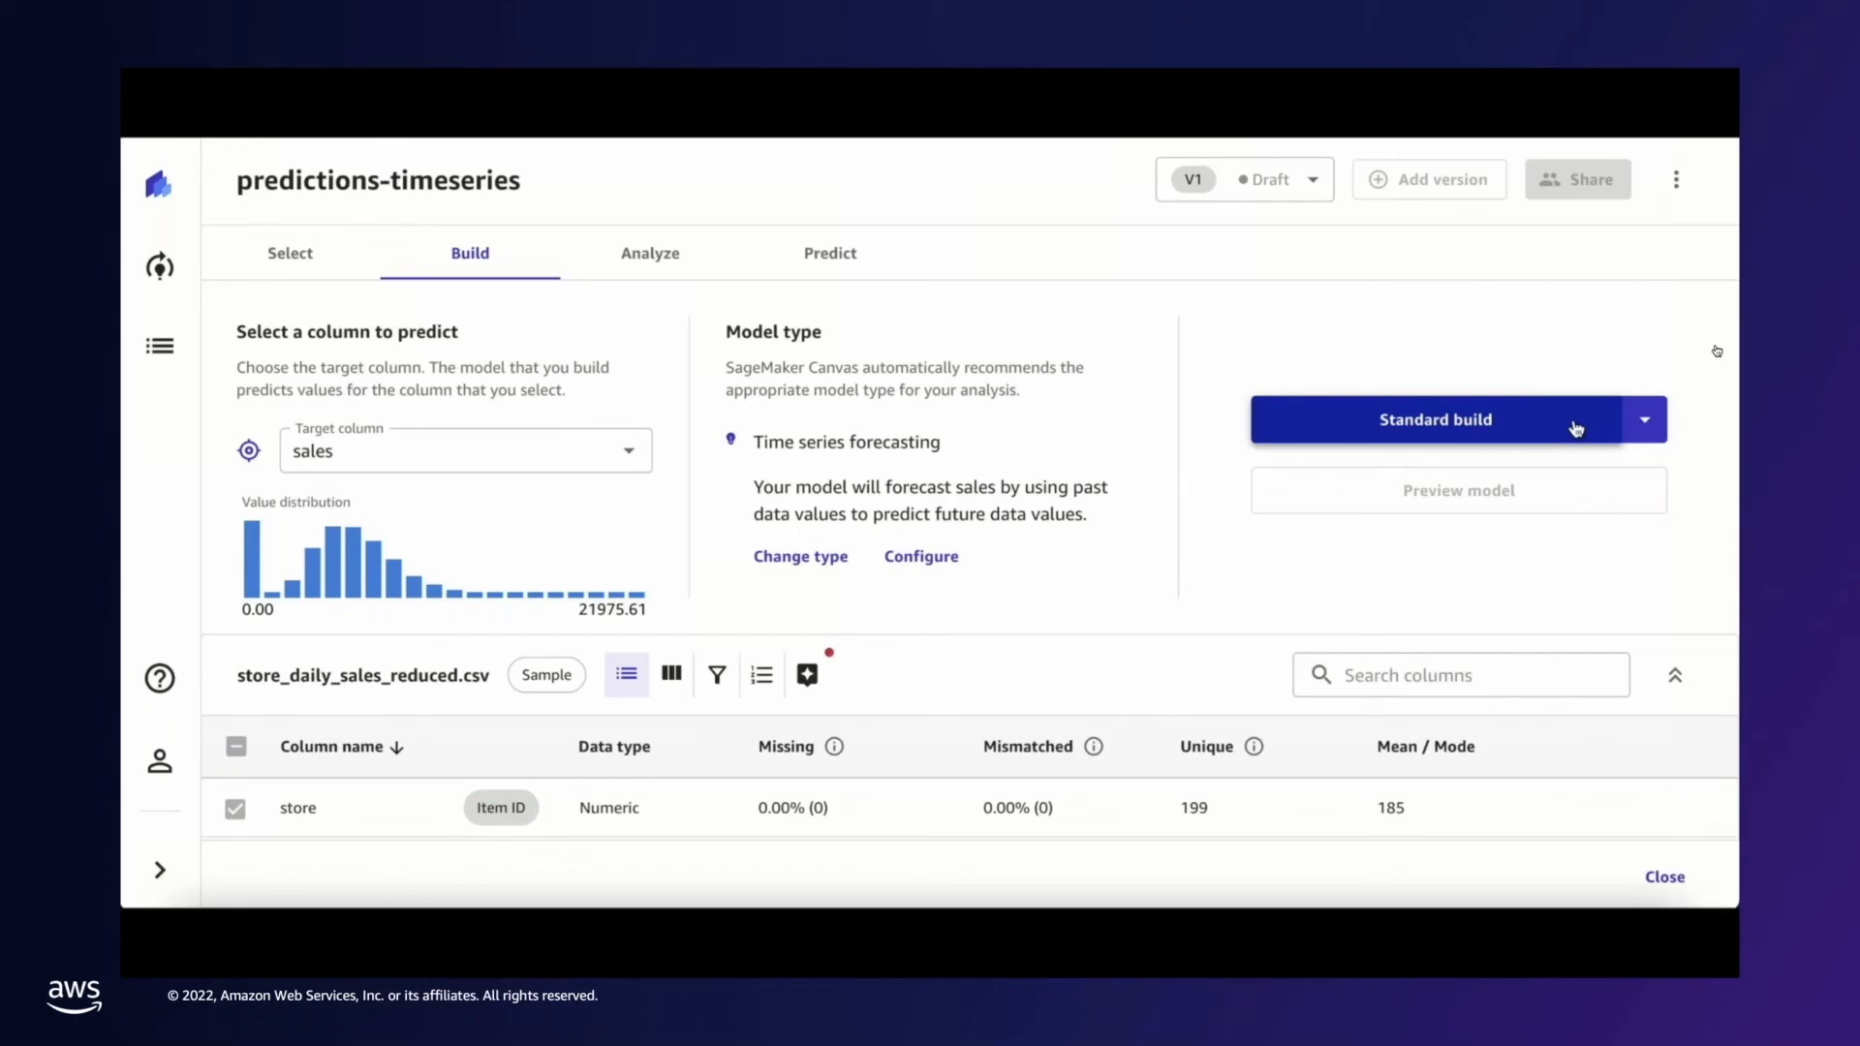
- Choose the Standard build option for the time series model and start the build
{"action": "left_click", "coordinate": [1642, 424]}
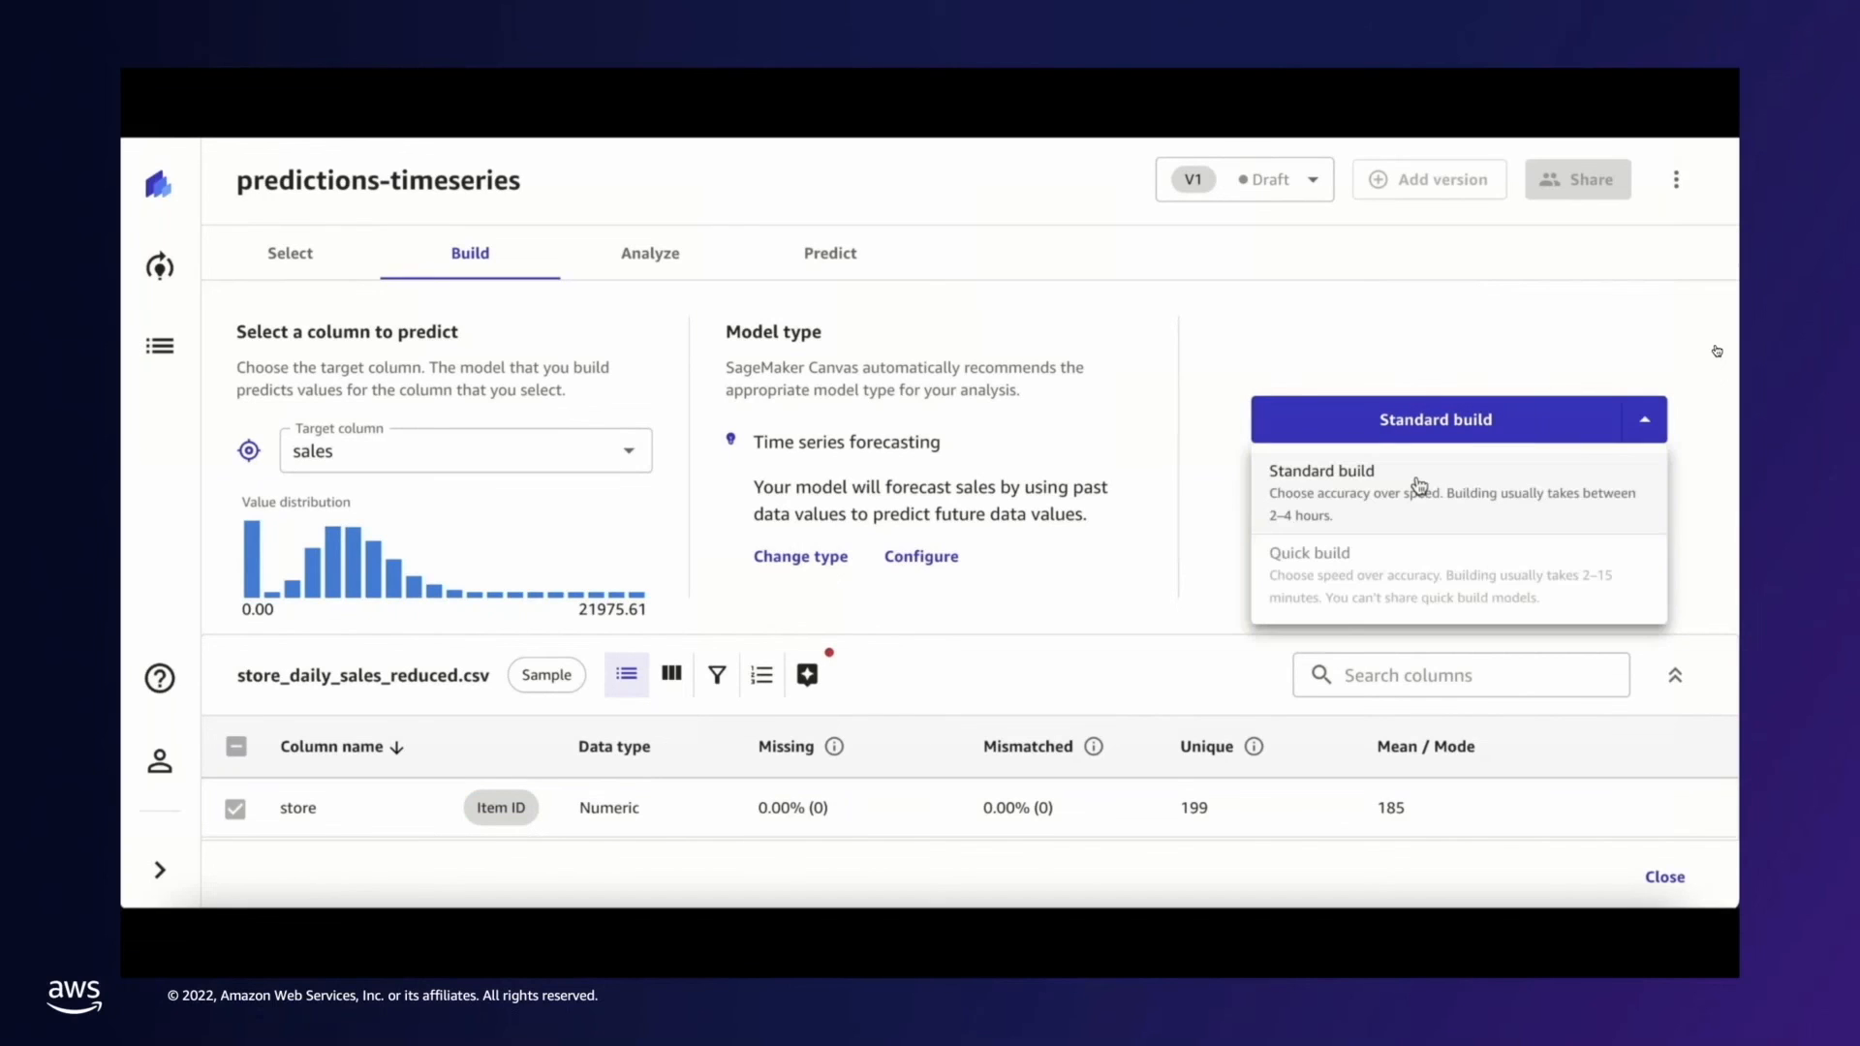
{"action": "left_click", "coordinate": [1453, 469]}
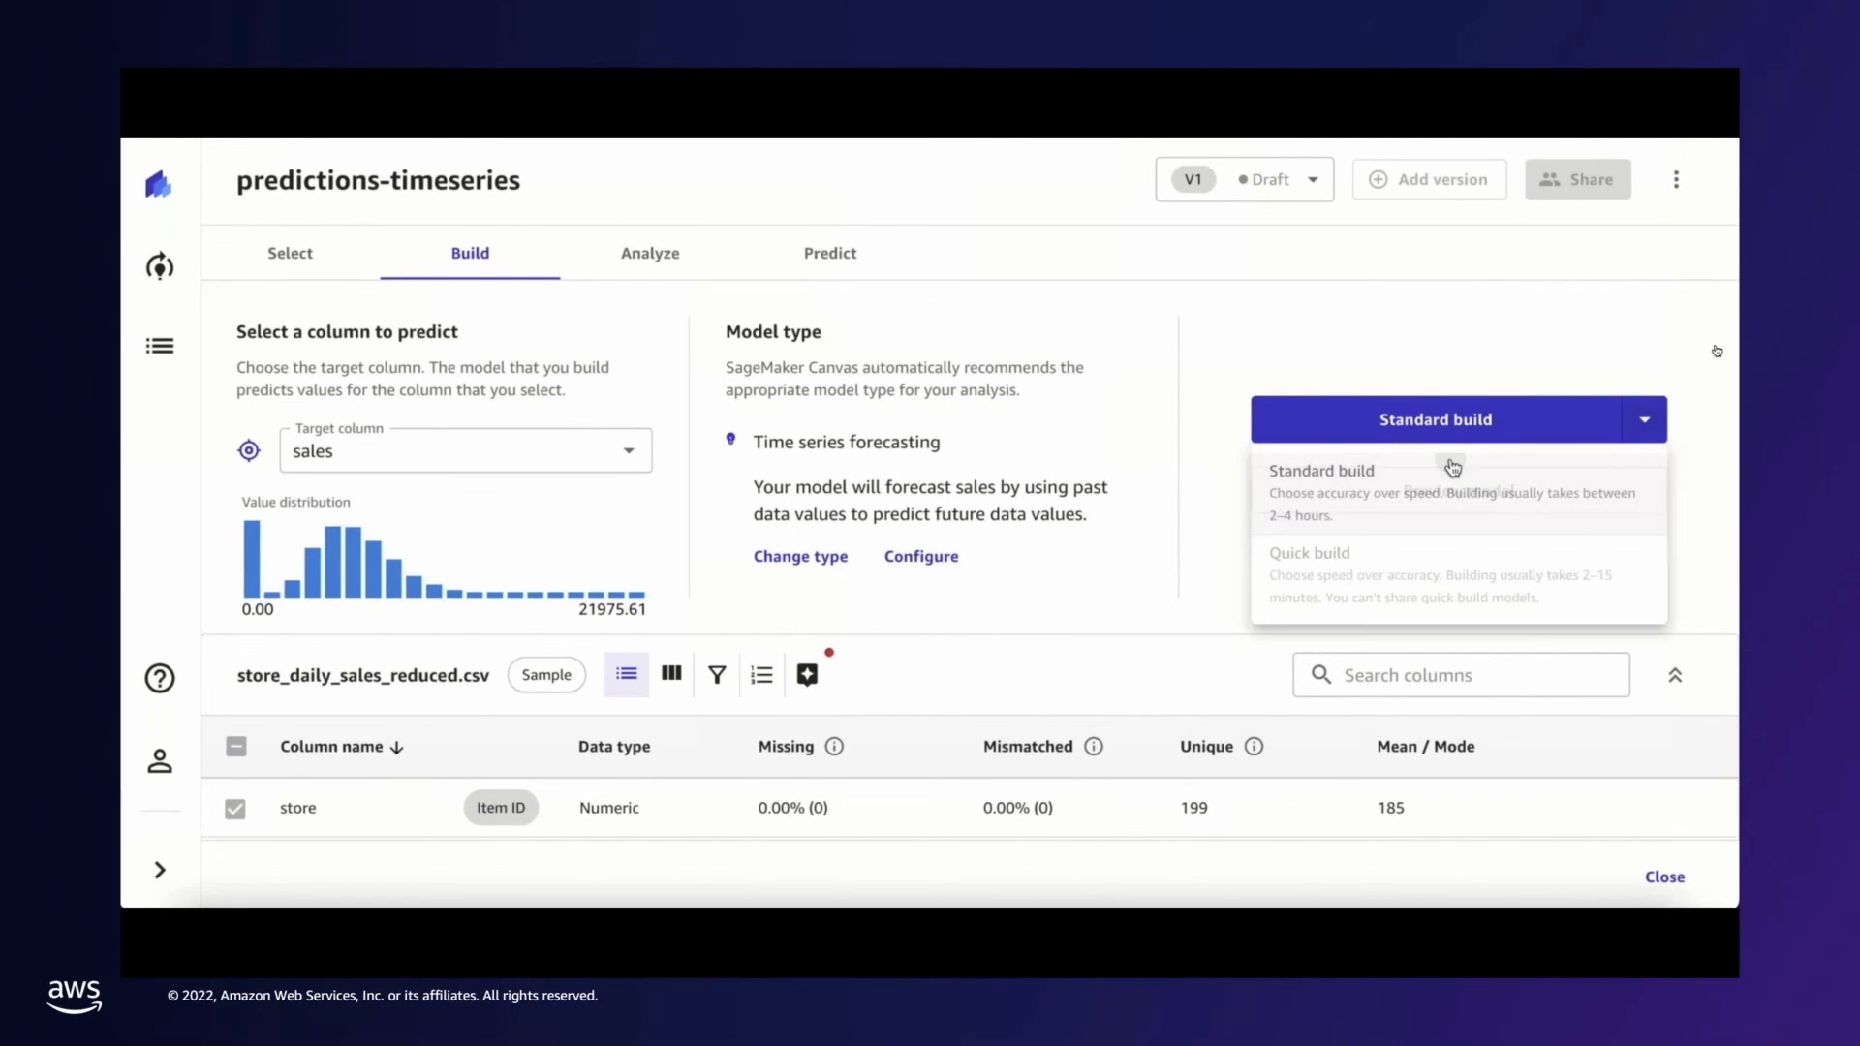
{"action": "left_click", "coordinate": [1523, 420]}
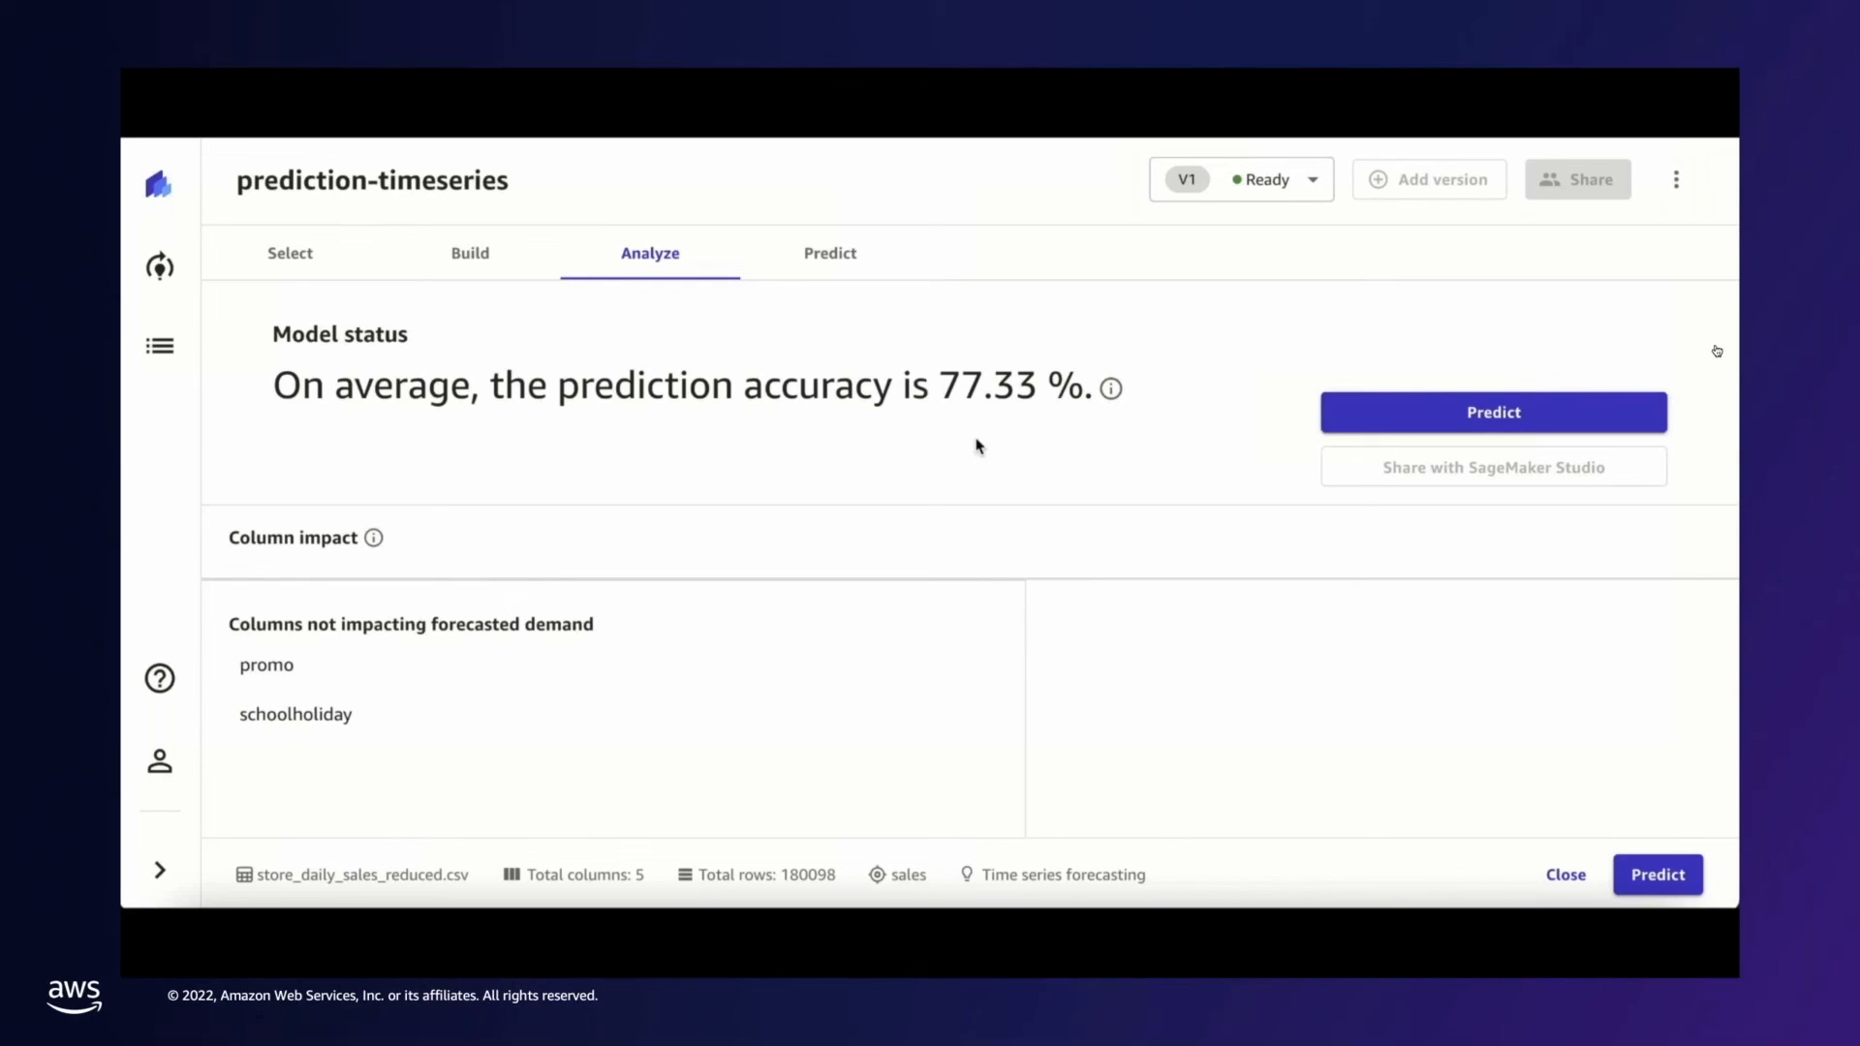
- Generate a single-item sales prediction for item 3 with the finished prediction-timeseries model and examine its forecast chart
{"action": "left_click", "coordinate": [841, 268]}
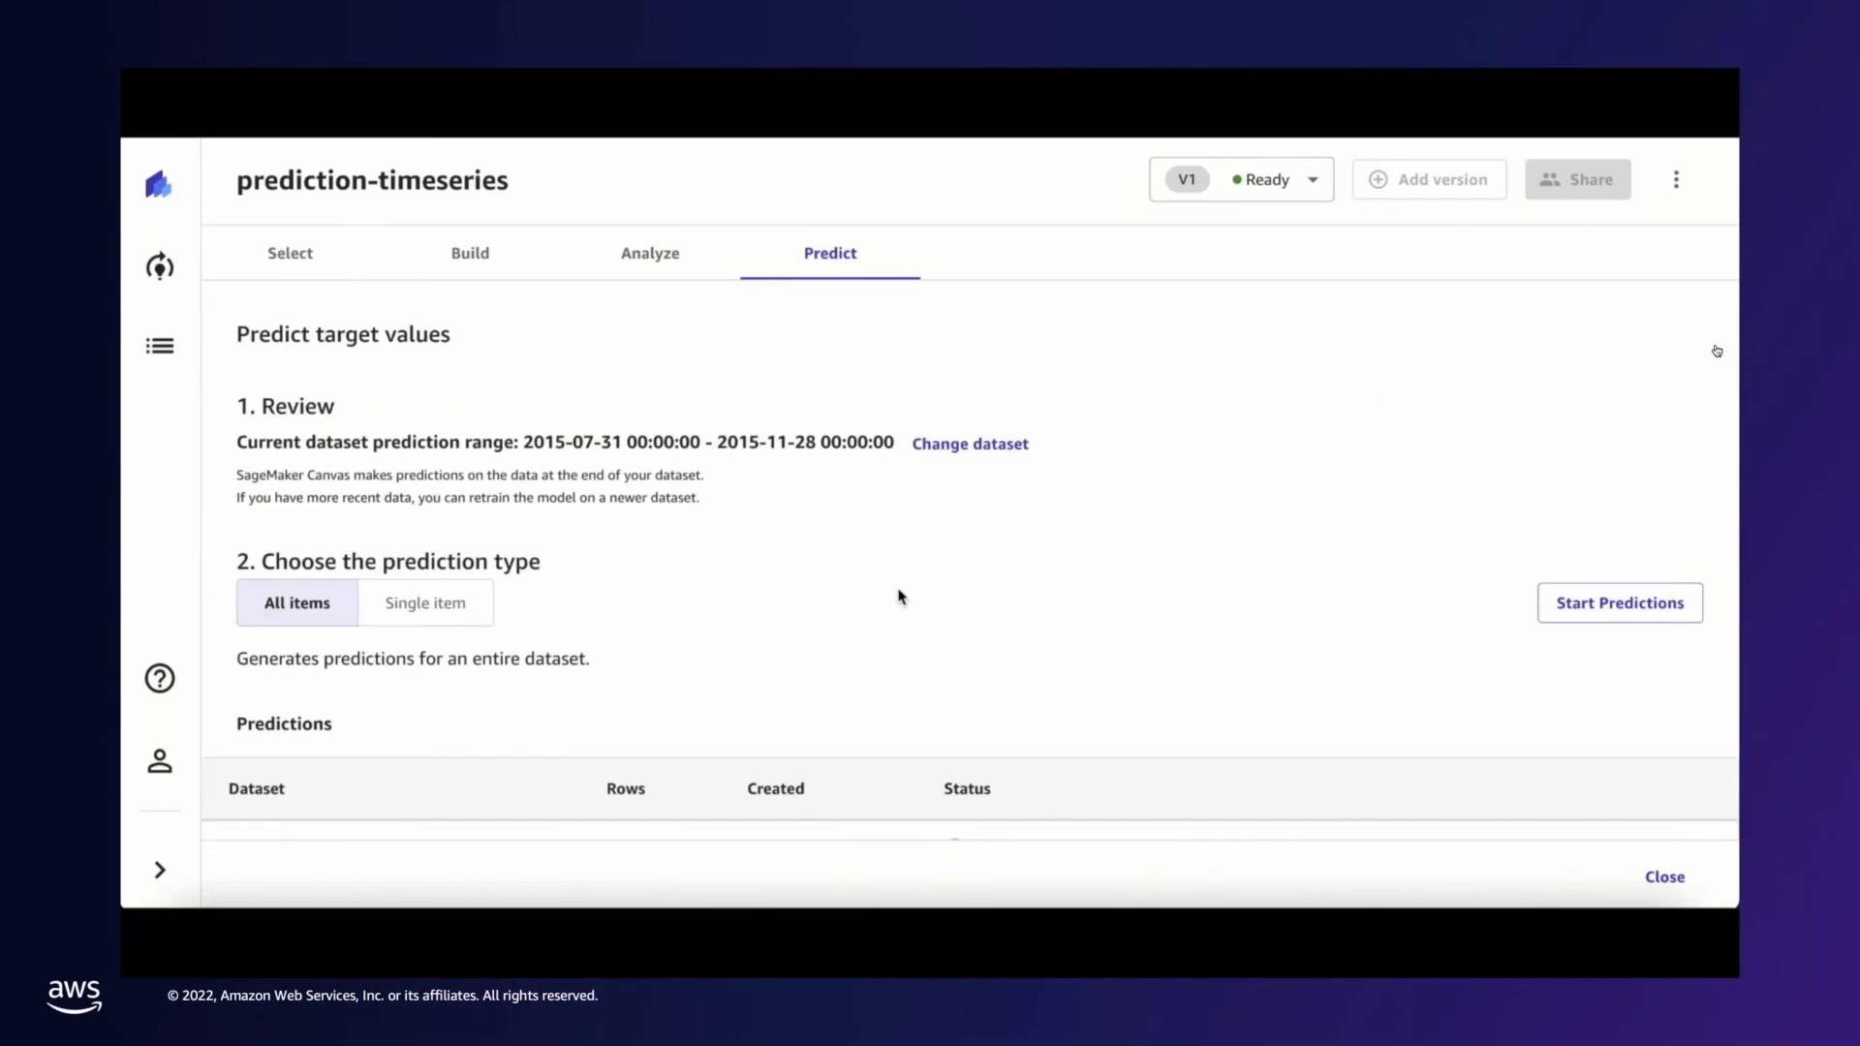
{"action": "scroll", "coordinate": [898, 597], "scroll_direction": "down", "scroll_amount": 3}
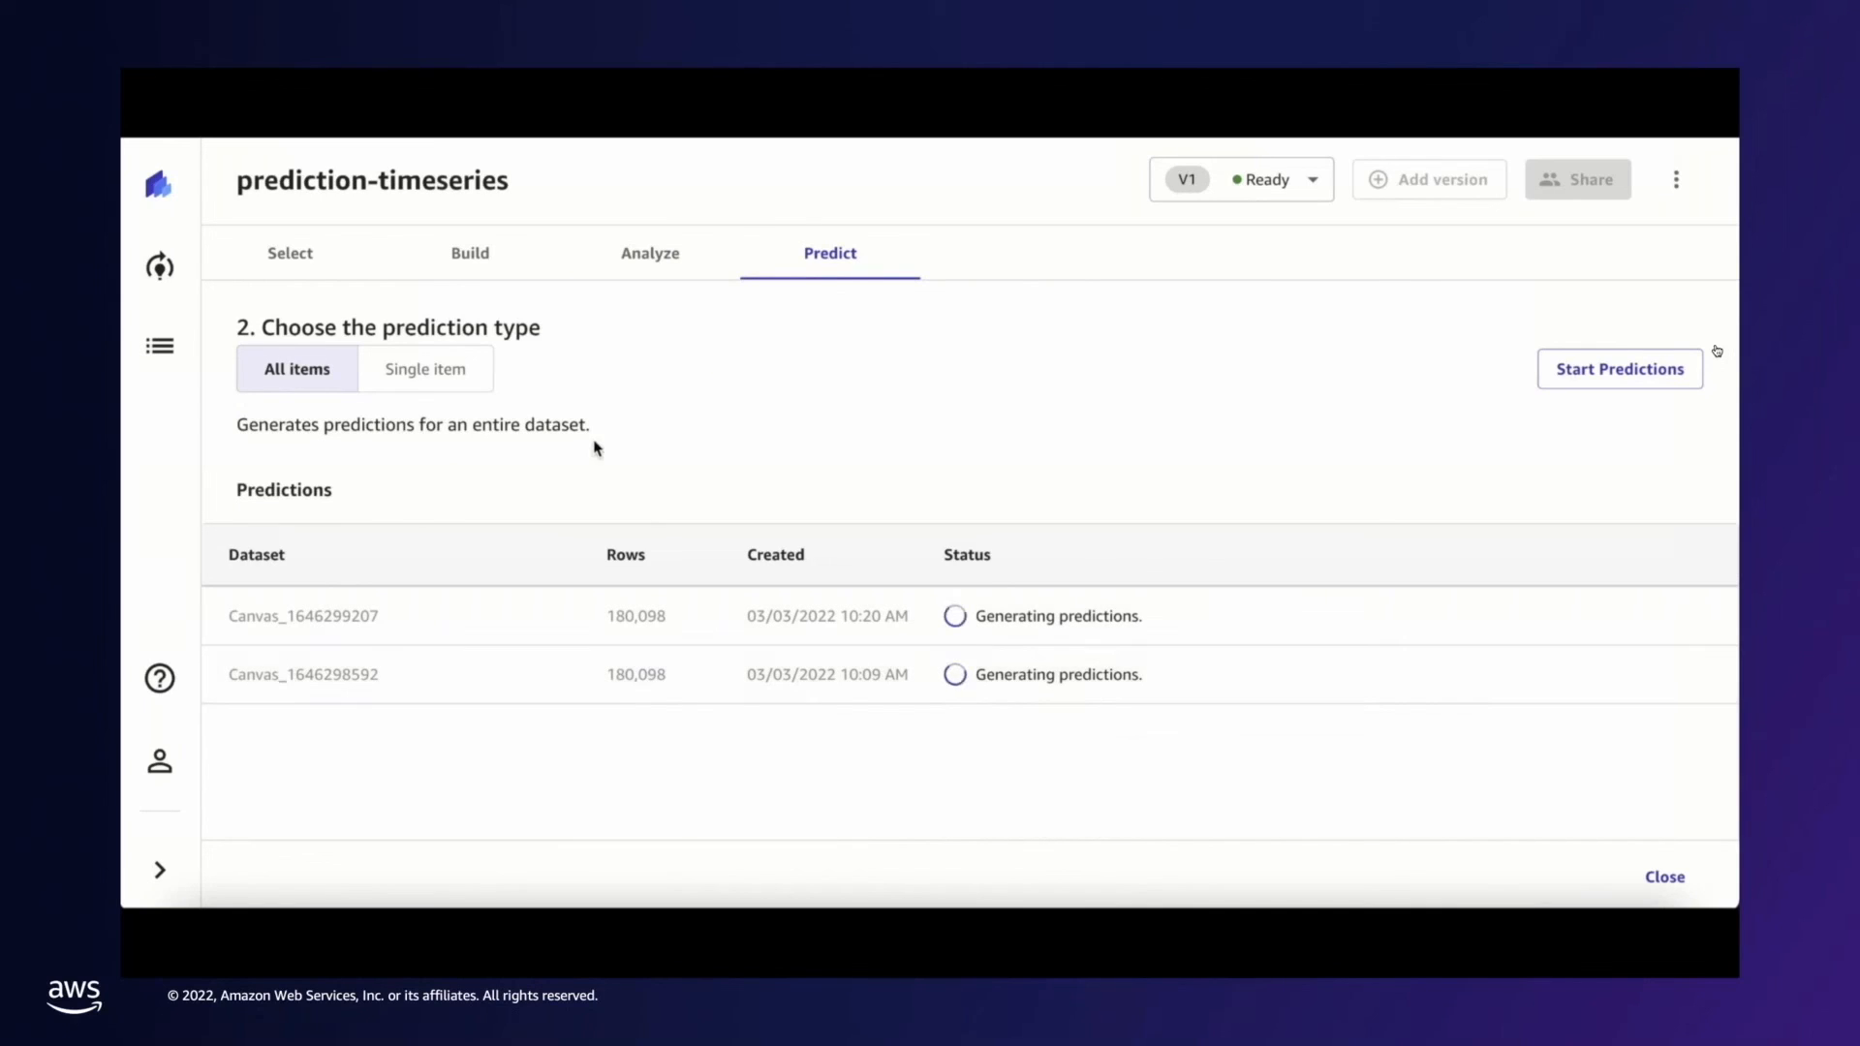
{"action": "left_click", "coordinate": [436, 392]}
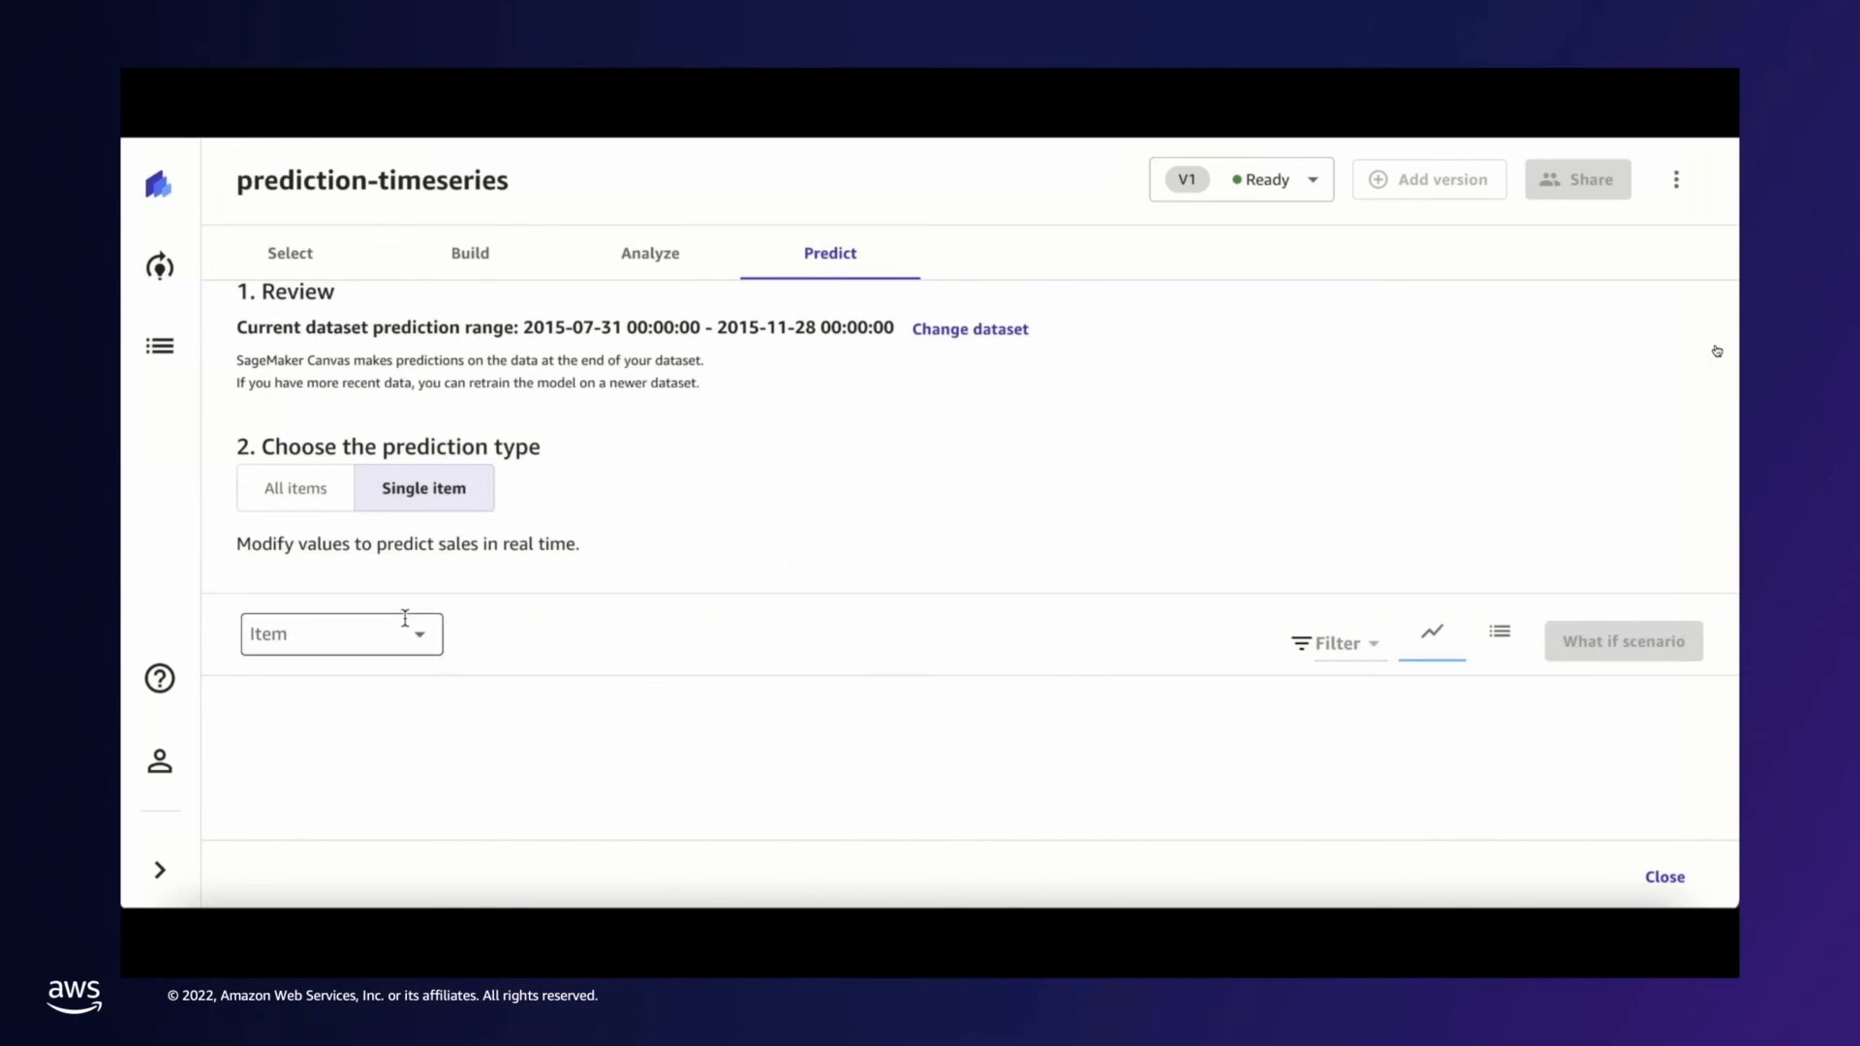
{"action": "left_click", "coordinate": [373, 632]}
{"action": "left_click", "coordinate": [423, 638]}
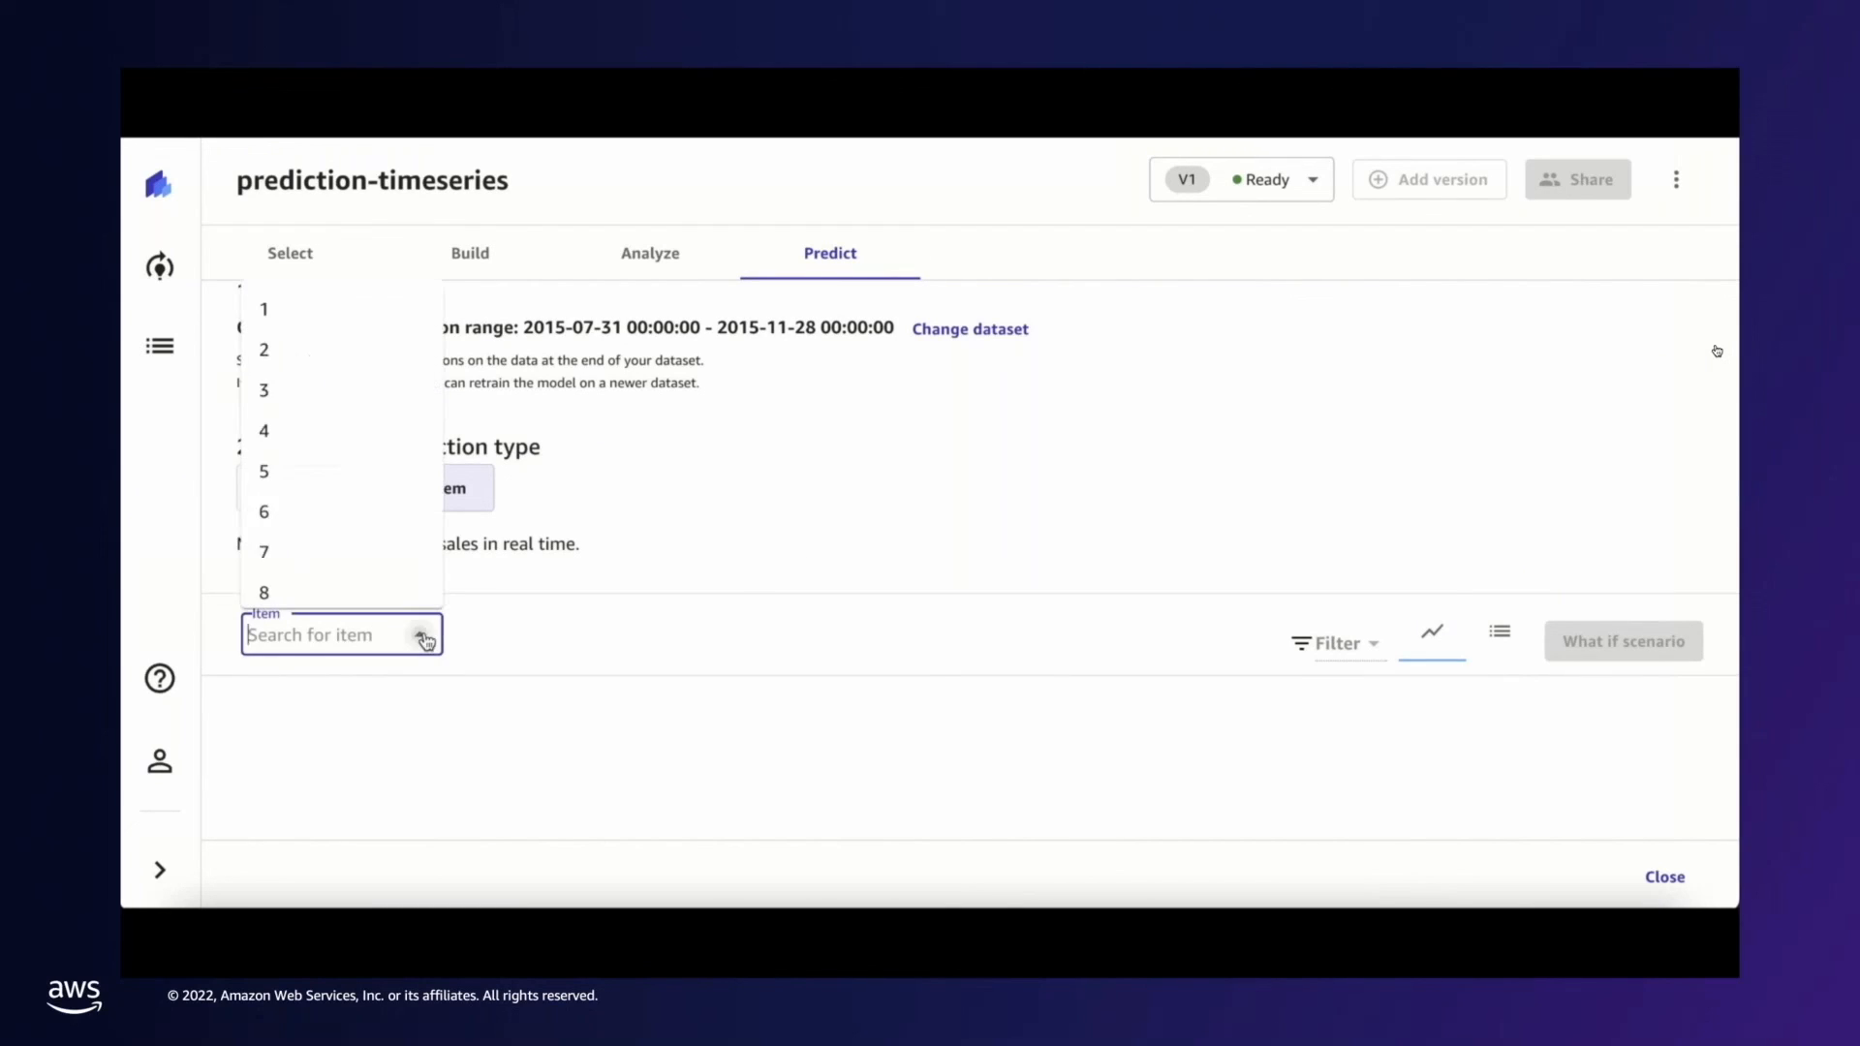
{"action": "left_click", "coordinate": [339, 391]}
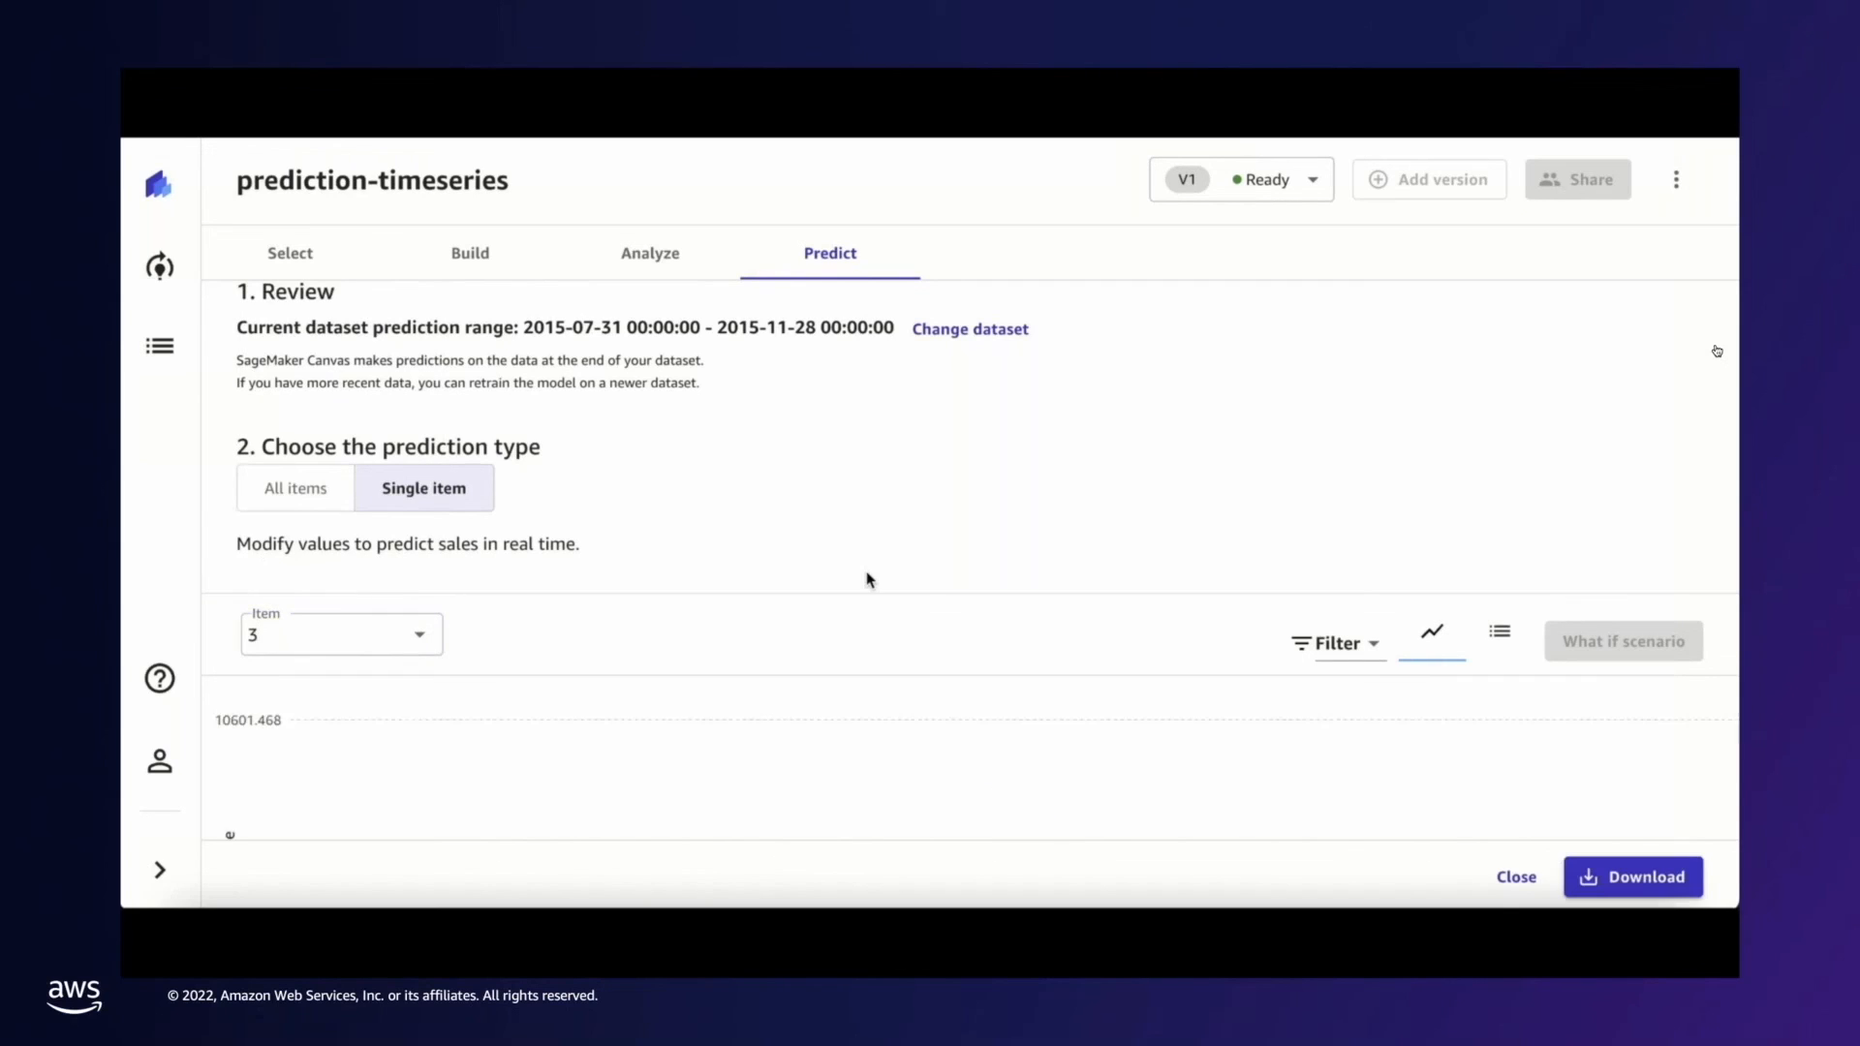
{"action": "scroll", "coordinate": [868, 580], "scroll_direction": "down", "scroll_amount": 3}
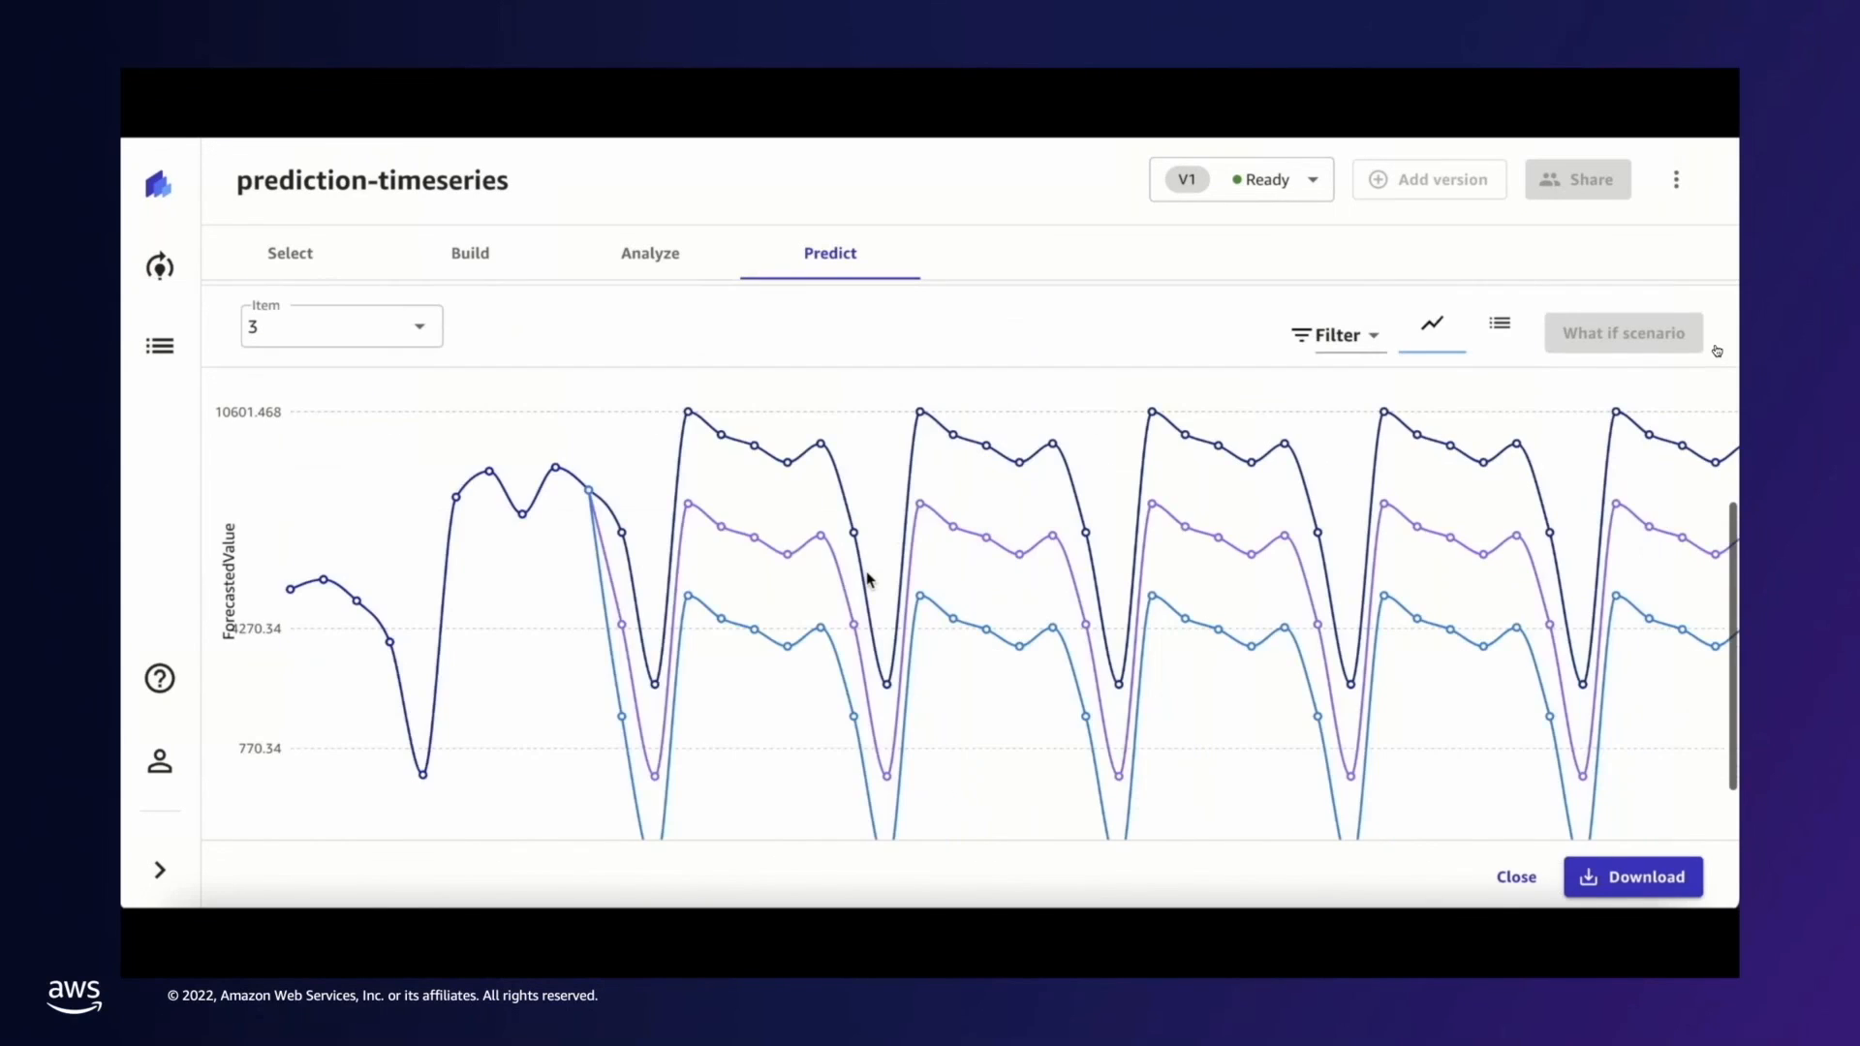
{"action": "scroll", "coordinate": [867, 580], "scroll_direction": "down", "scroll_amount": 1}
{"action": "scroll", "coordinate": [867, 580], "scroll_direction": "down", "scroll_amount": 1}
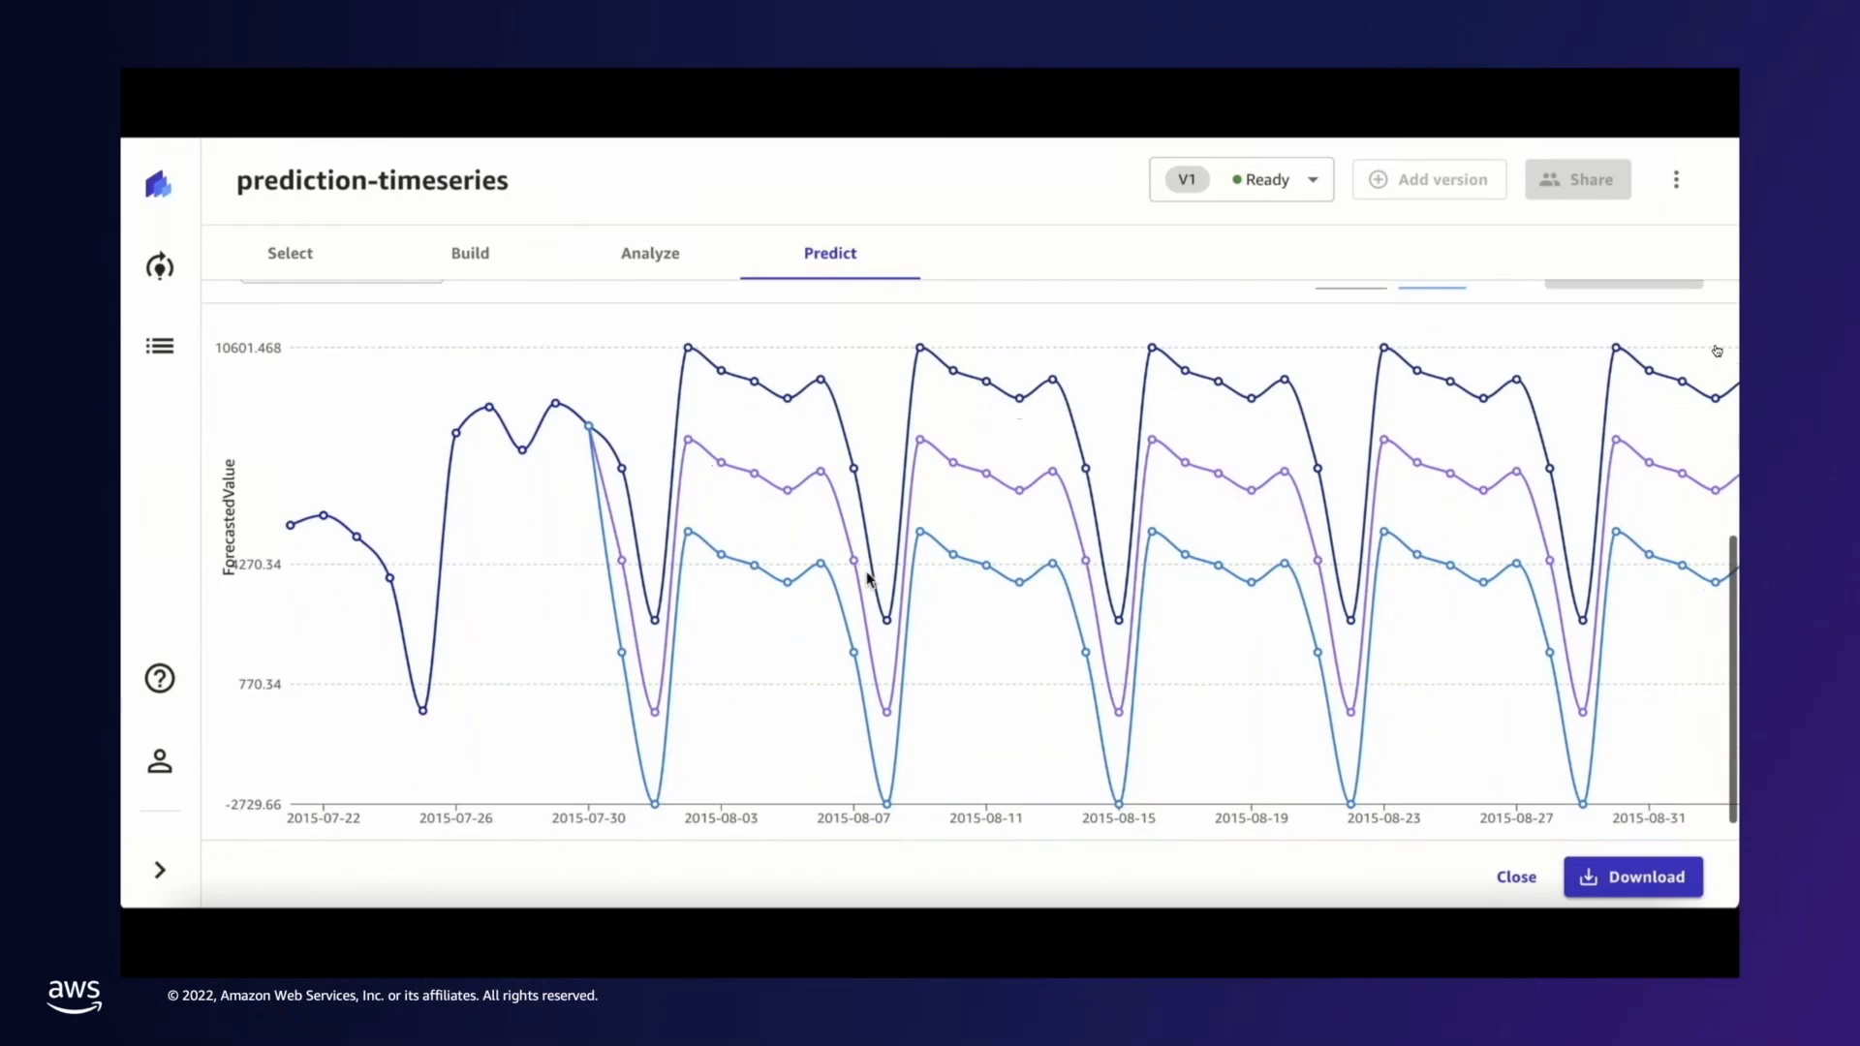